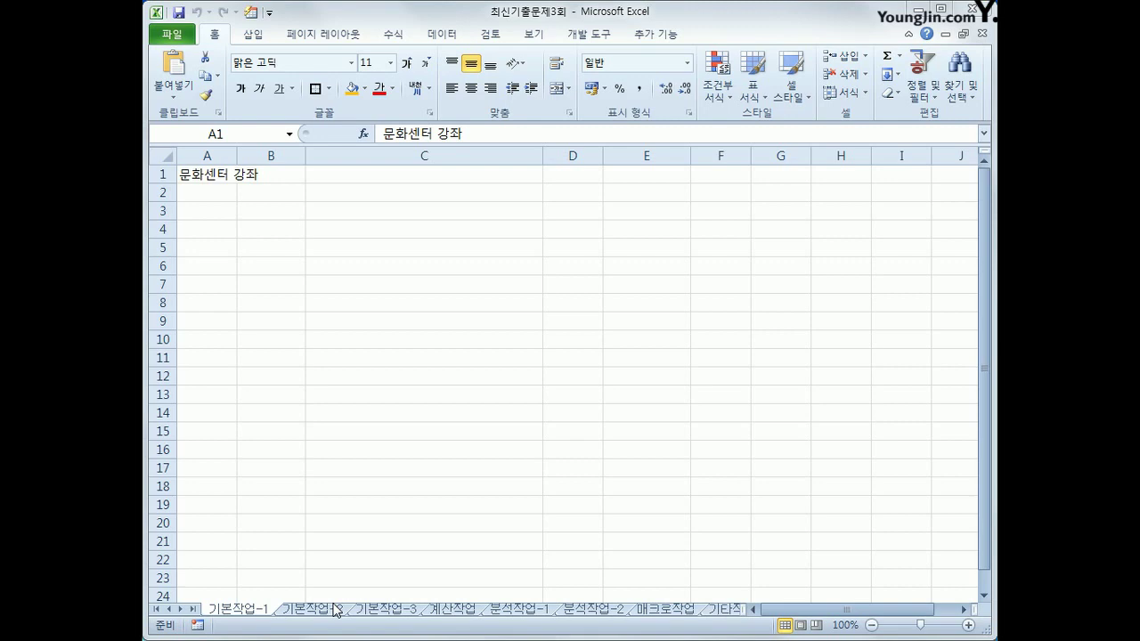
# Step: On the 기본작업-2 sheet, merge and center the title across B1:H1 and format it in 20-point purple text
pyautogui.click(332, 614)
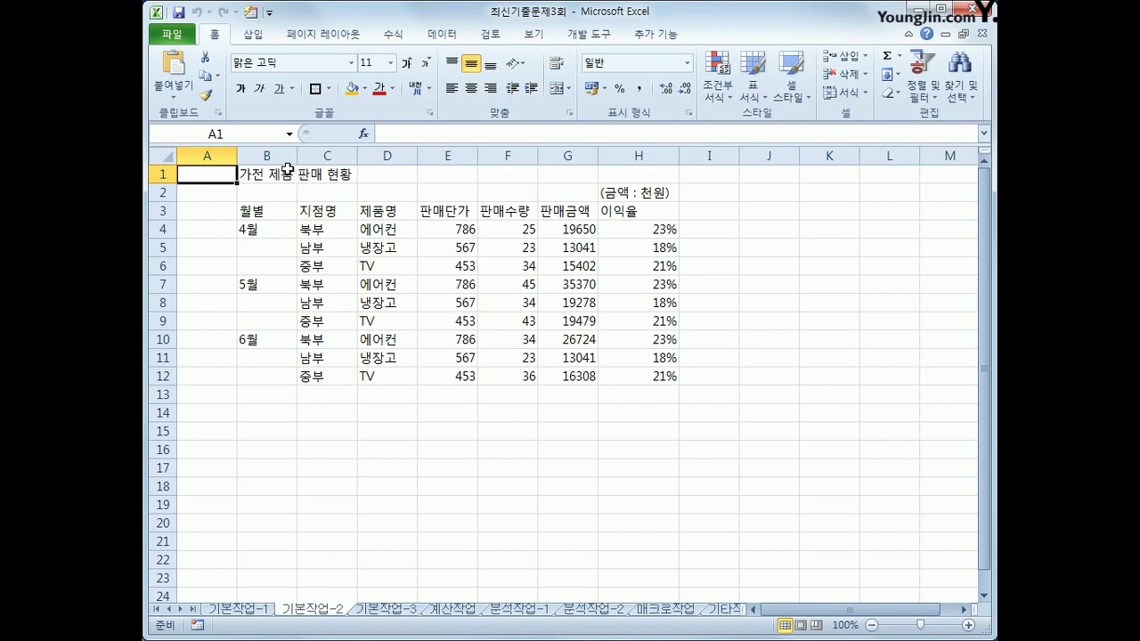
pyautogui.moveTo(283, 170); pyautogui.dragTo(629, 180)
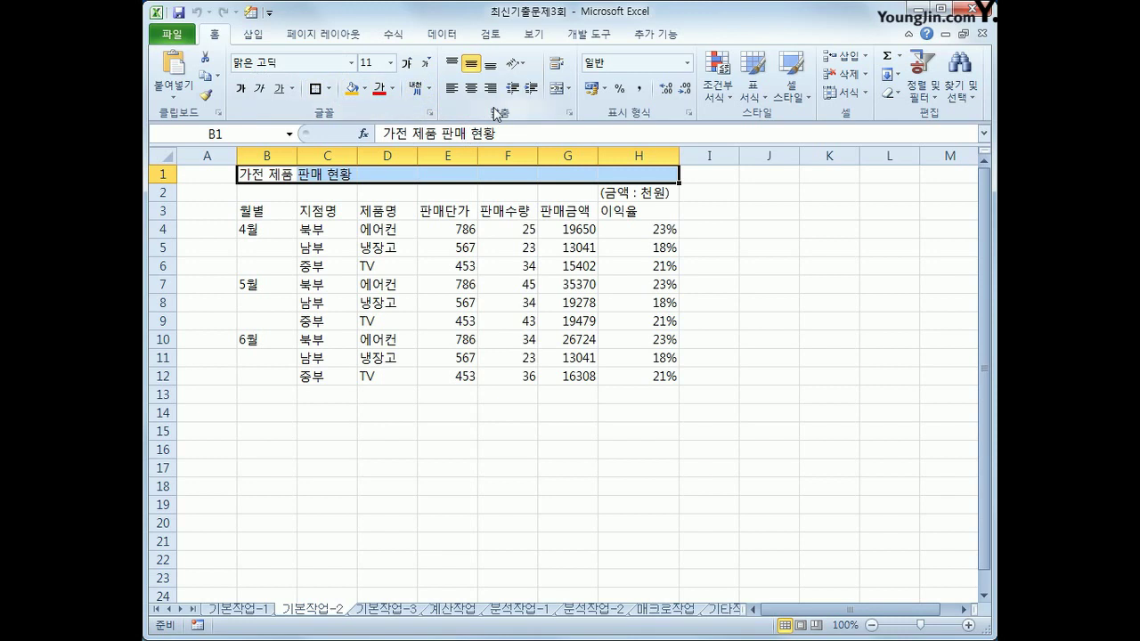
pyautogui.click(558, 92)
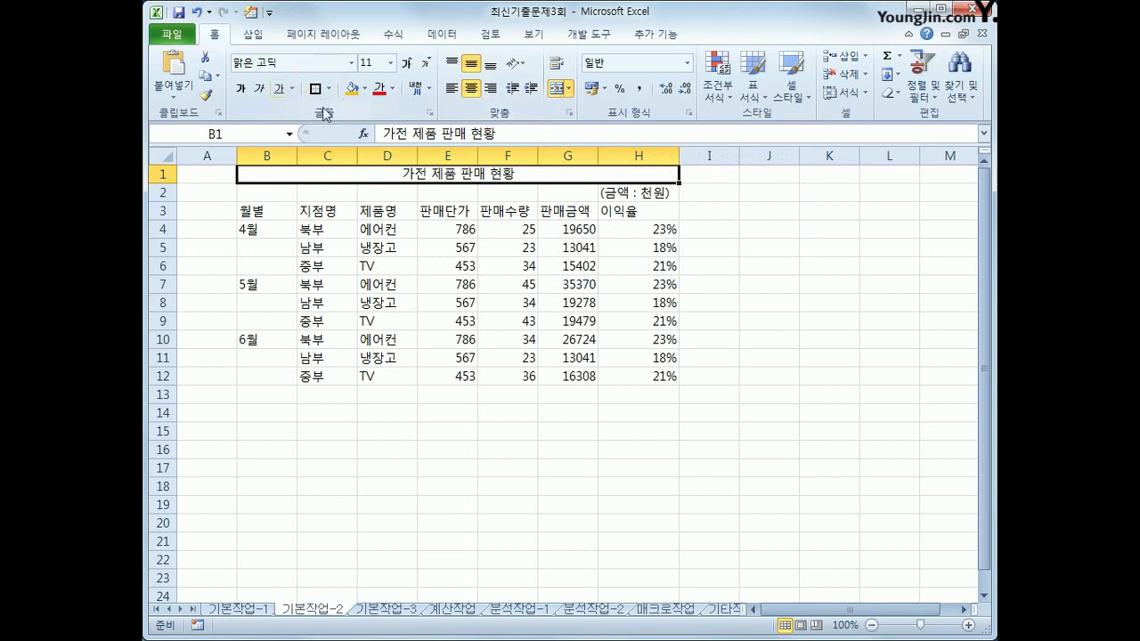
pyautogui.click(392, 65)
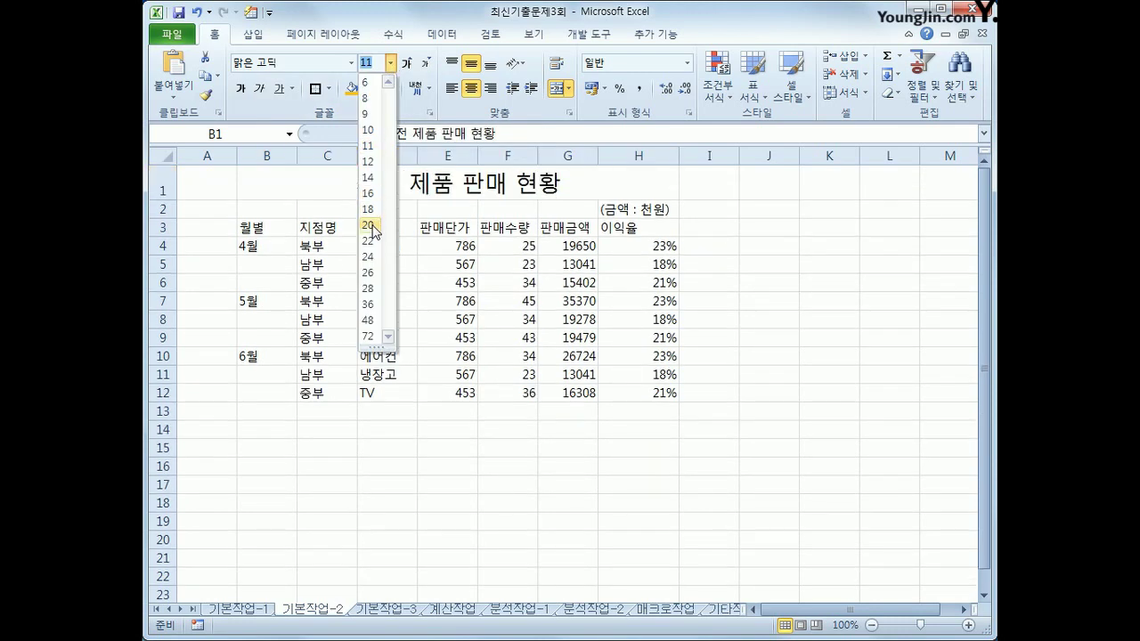
pyautogui.click(370, 227)
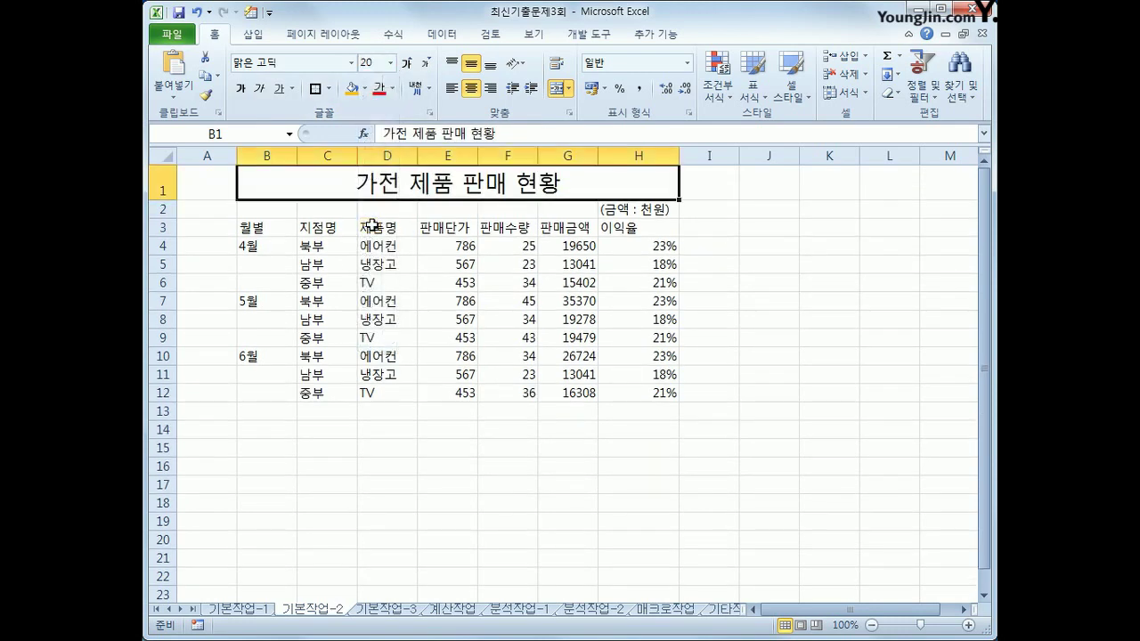
pyautogui.click(393, 89)
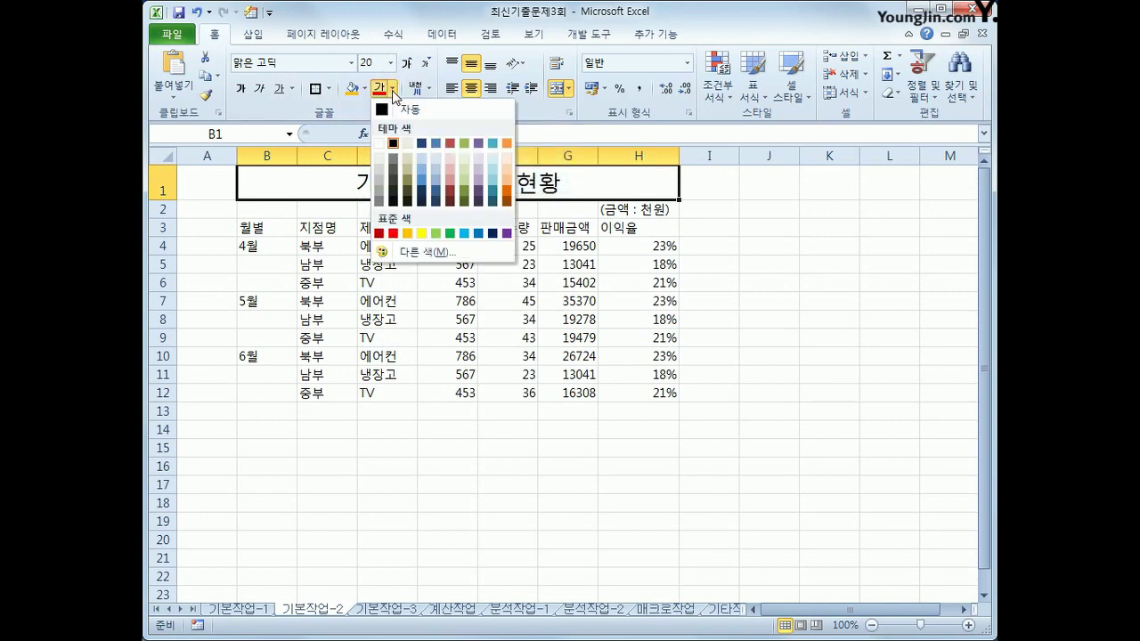
pyautogui.click(506, 234)
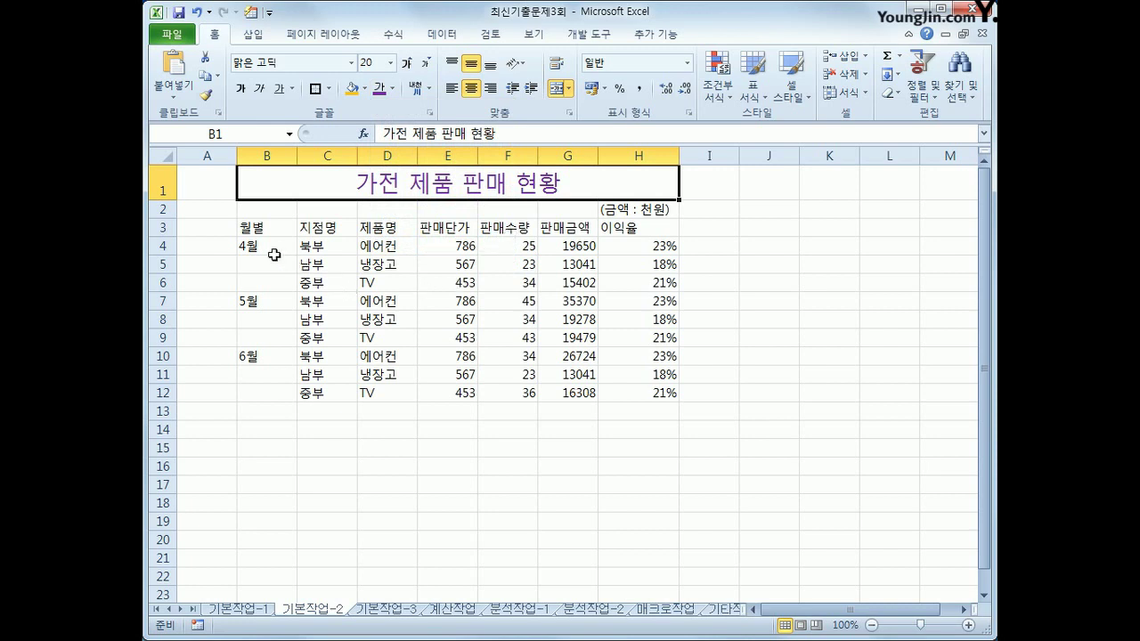
# Step: Merge and center the month cells B4:B6, B7:B9 and B10:B12 separately and make them bold
pyautogui.moveTo(267, 248); pyautogui.dragTo(267, 278)
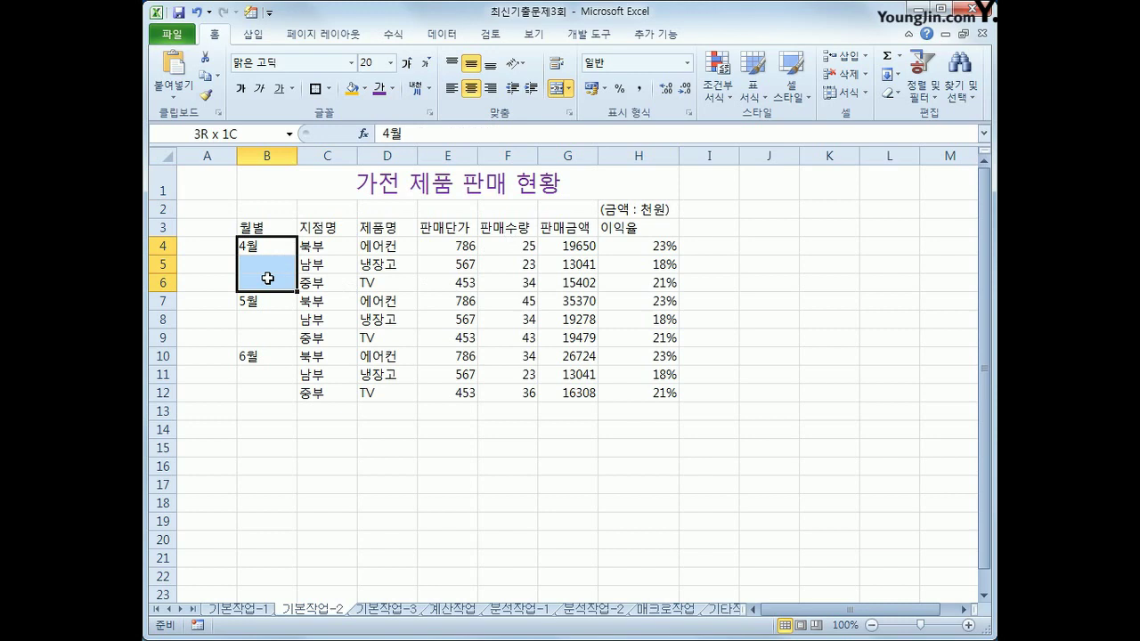
pyautogui.moveTo(271, 305); pyautogui.dragTo(275, 335)
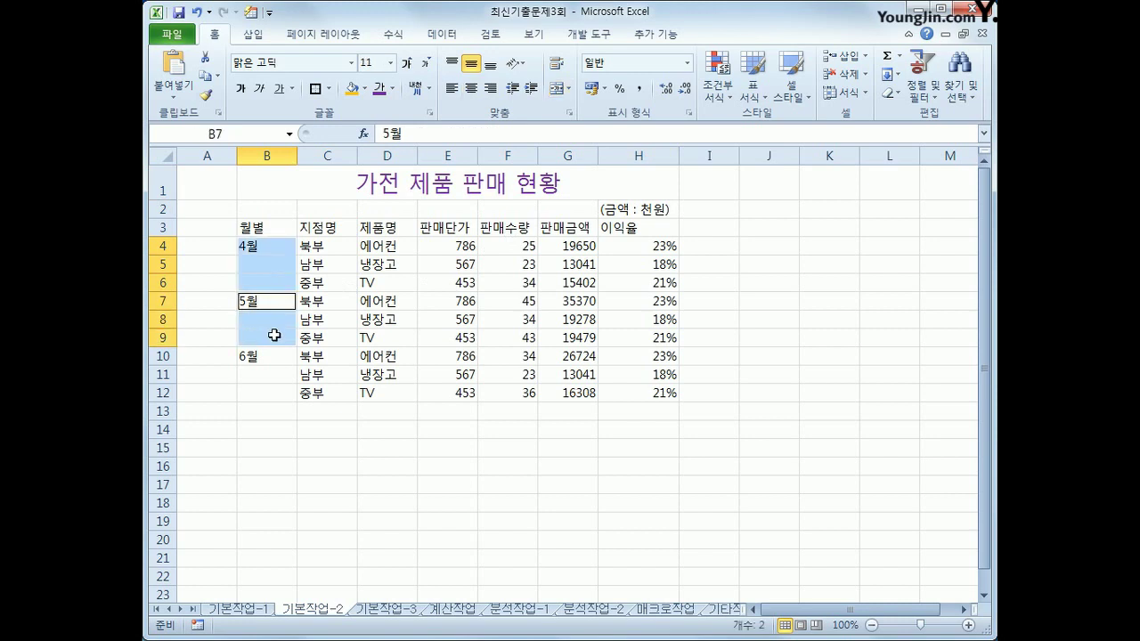
pyautogui.moveTo(277, 359); pyautogui.dragTo(274, 393)
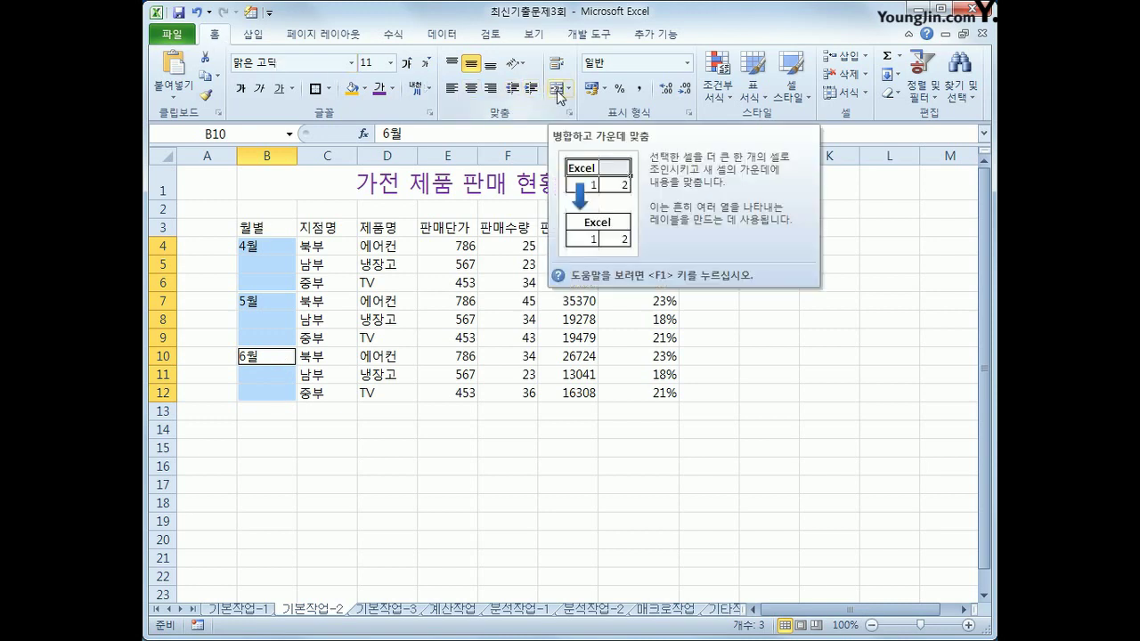
pyautogui.click(557, 89)
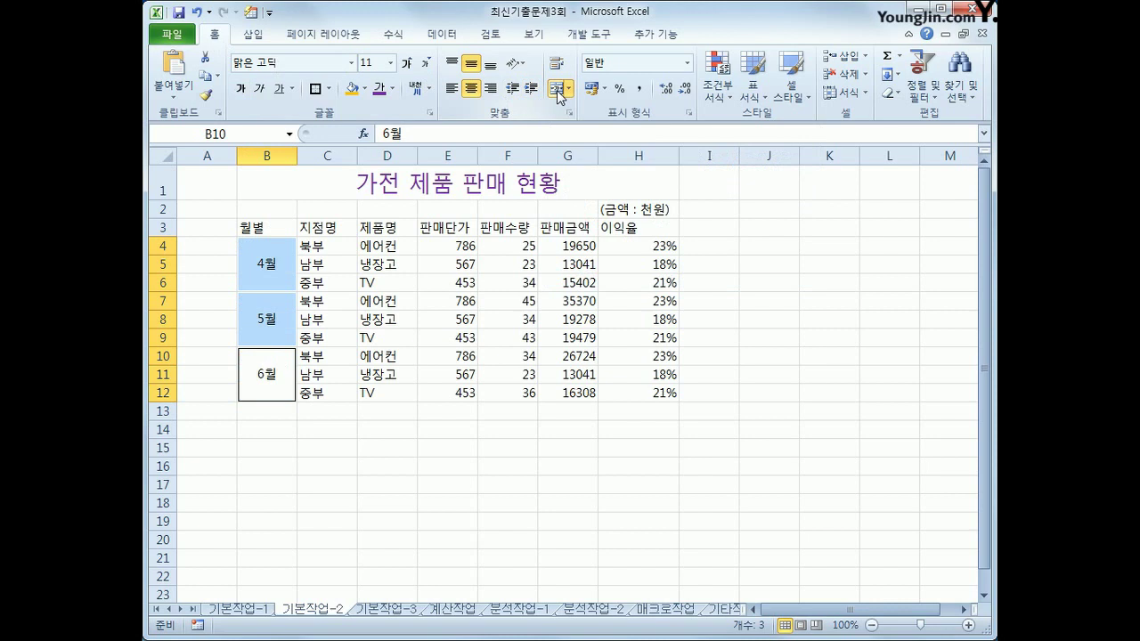
pyautogui.click(239, 88)
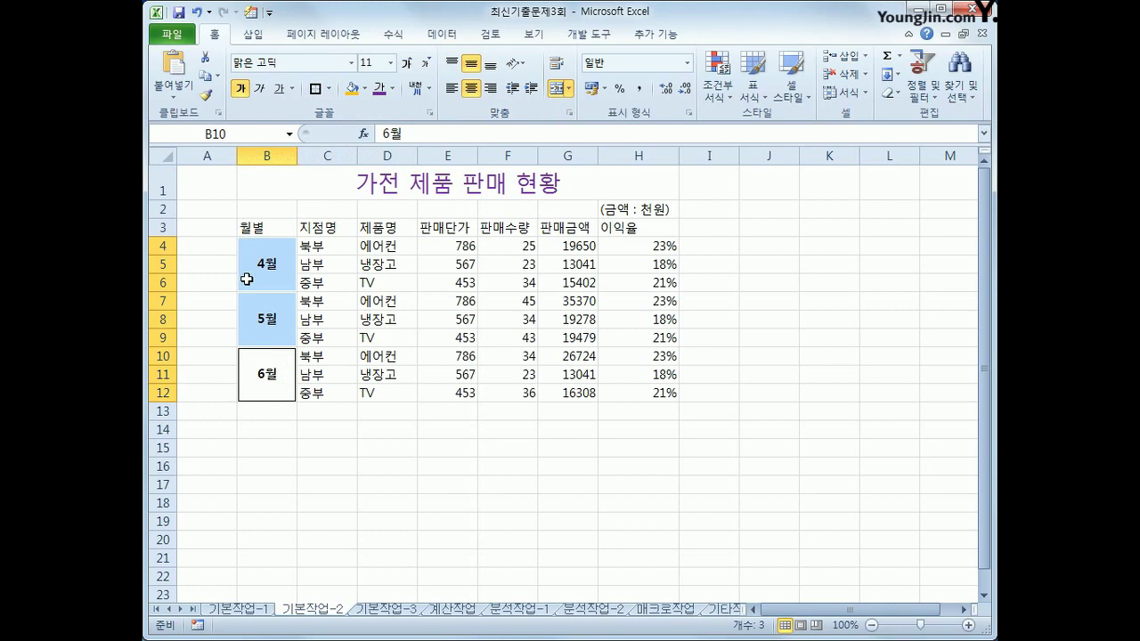
# Step: Apply the custom number format #,##0"천원" to E4:E12 and G4:G12
pyautogui.click(465, 245)
pyautogui.moveTo(465, 245); pyautogui.dragTo(465, 393)
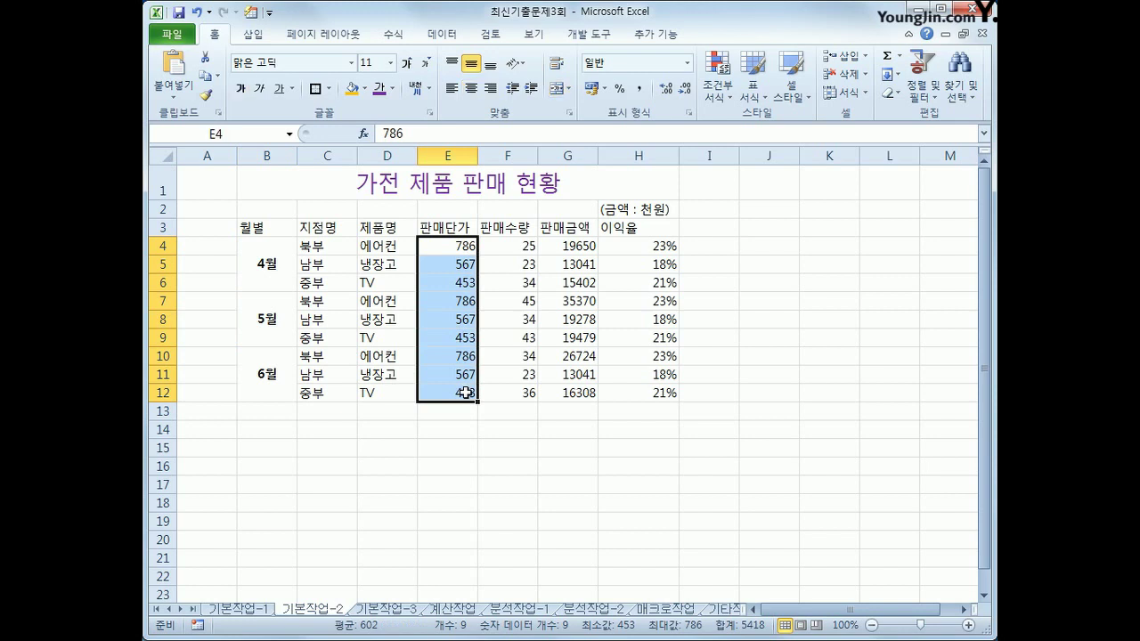
pyautogui.keyDown('ctrl'); pyautogui.moveTo(577, 249); pyautogui.dragTo(576, 389); pyautogui.keyUp('ctrl')
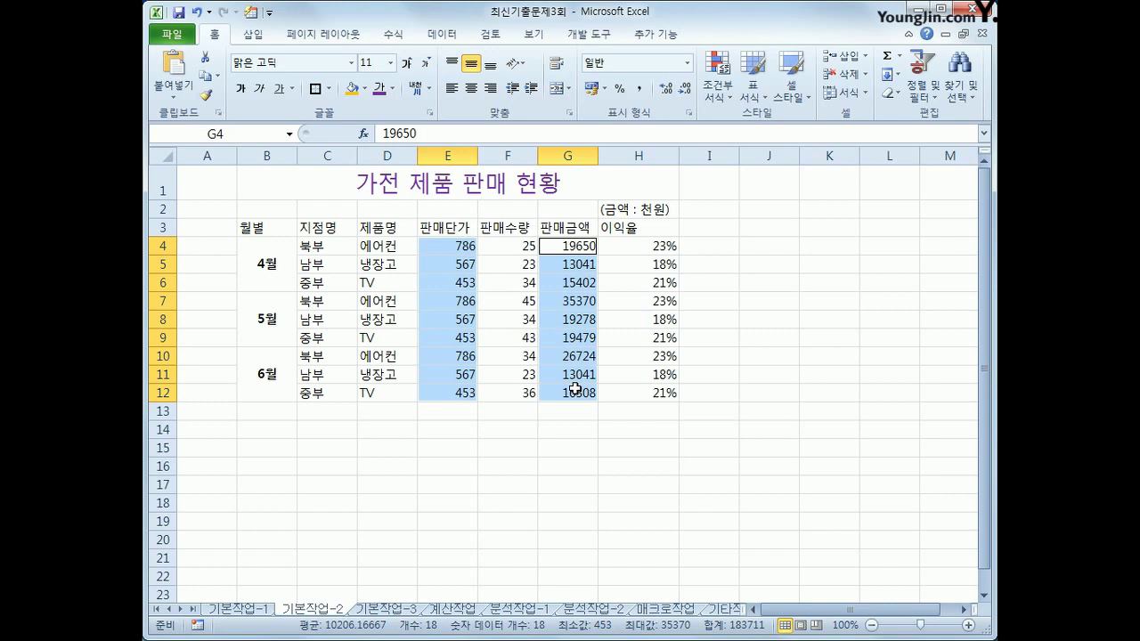
pyautogui.rightClick(579, 254)
pyautogui.click(624, 503)
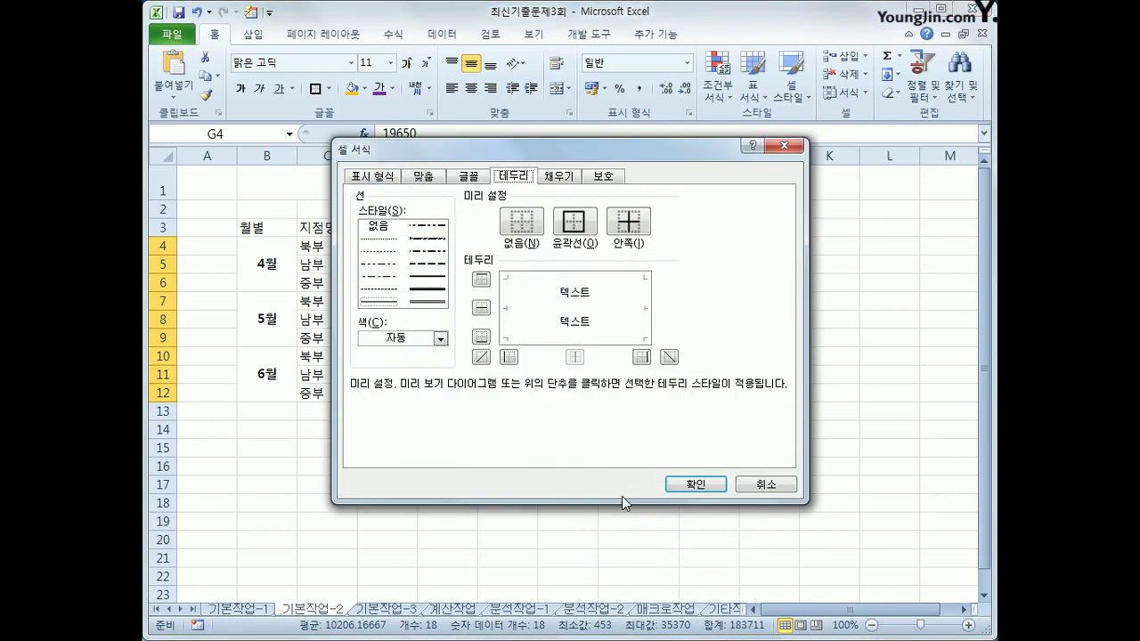
pyautogui.click(389, 177)
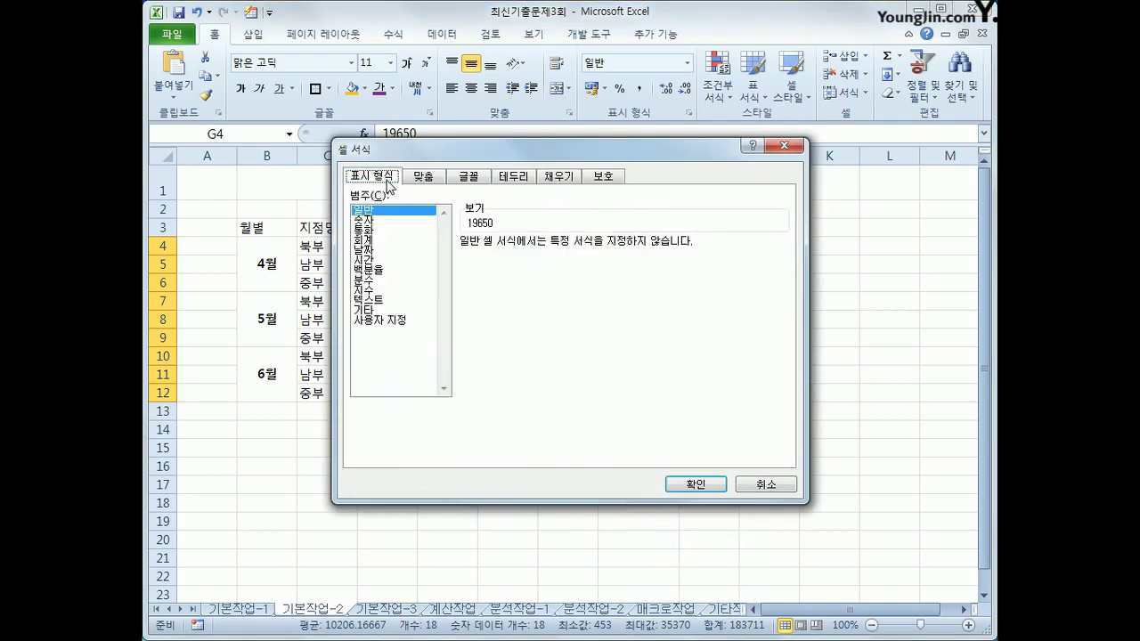
pyautogui.click(398, 321)
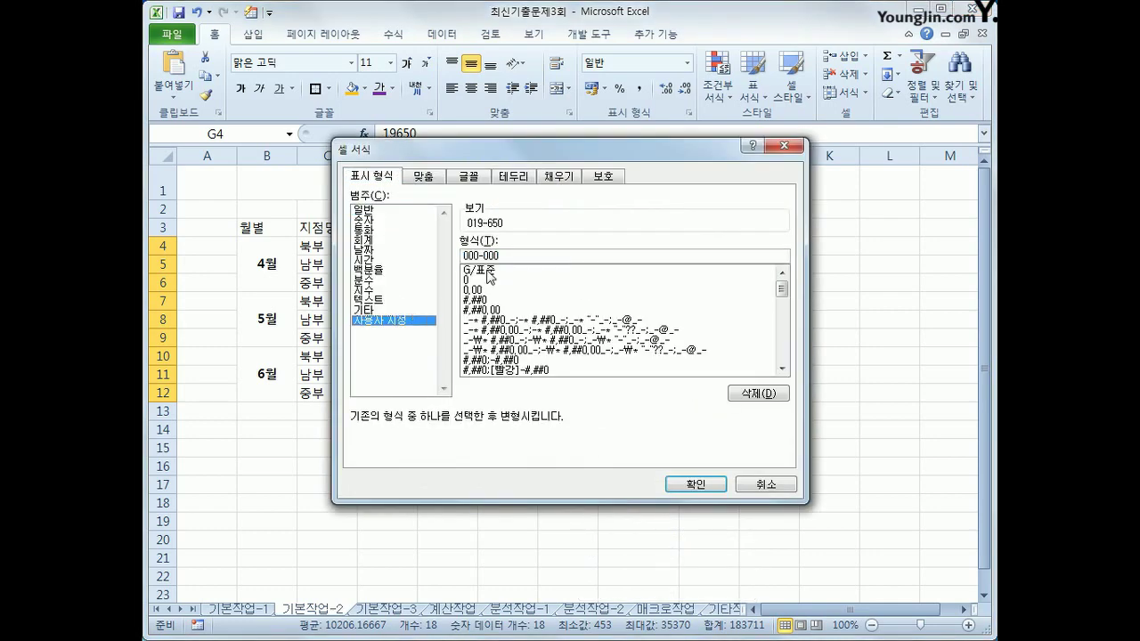
pyautogui.moveTo(511, 255); pyautogui.dragTo(392, 238)
pyautogui.write('#,')
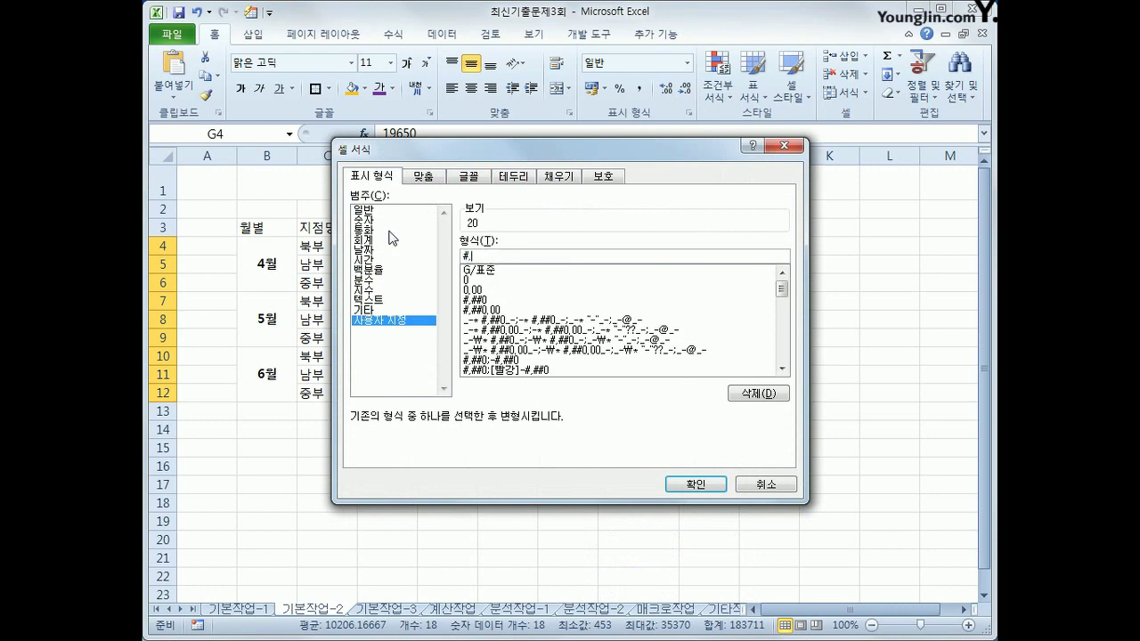
pyautogui.write('##0')
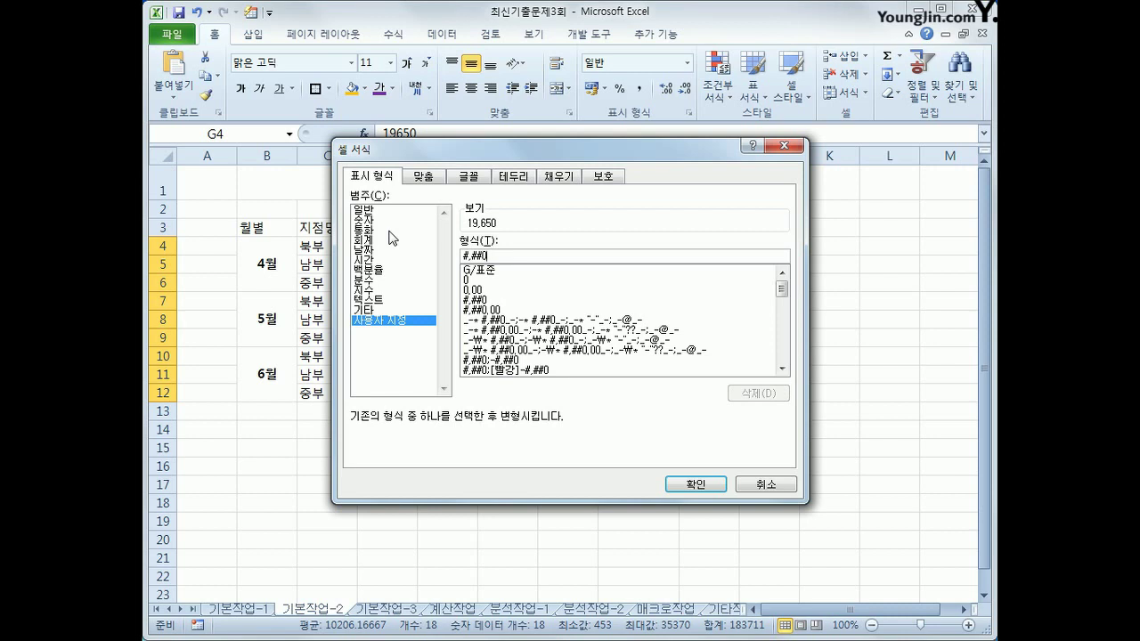
pyautogui.write('"℃')
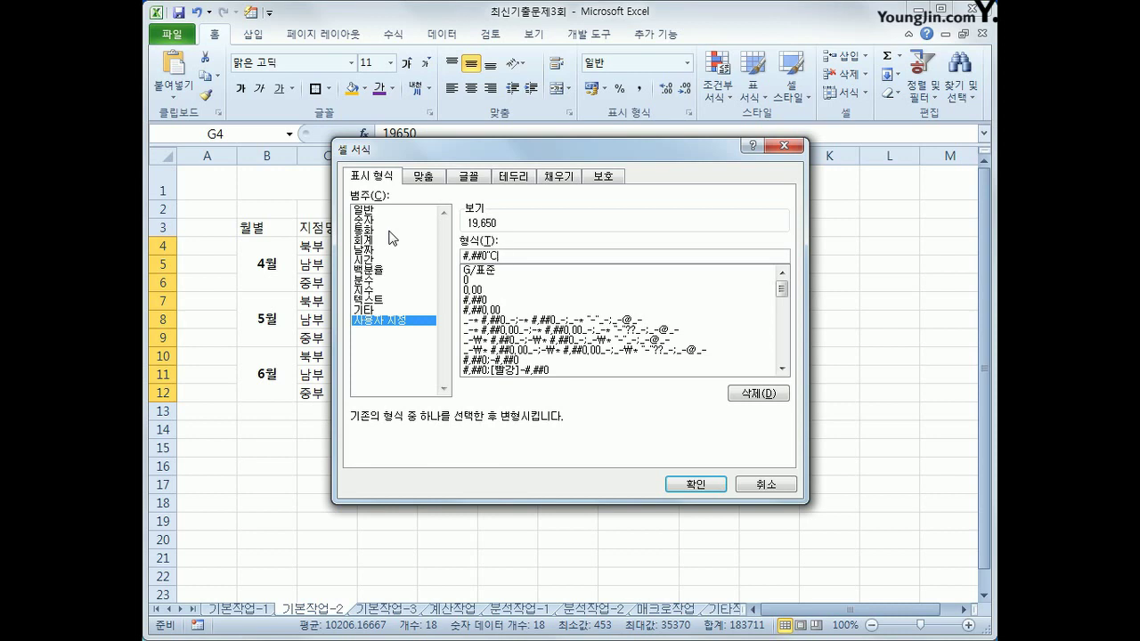
pyautogui.write('천원"')
pyautogui.click(690, 483)
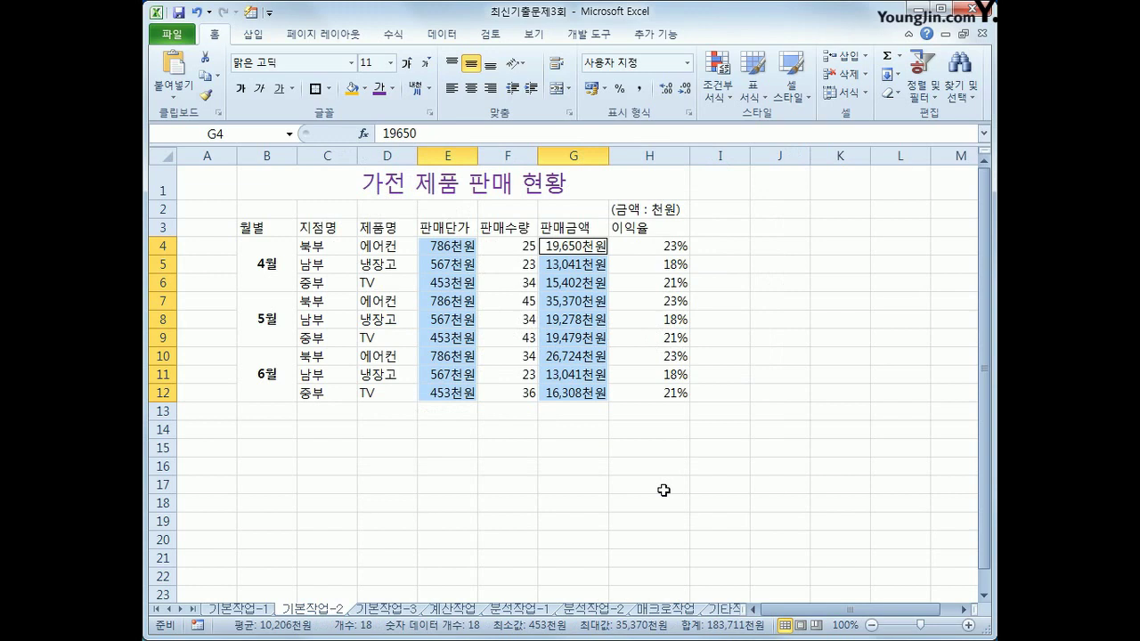
# Step: Convert the 제품명 heading in D3 to the Hanja 製品名
pyautogui.click(392, 229)
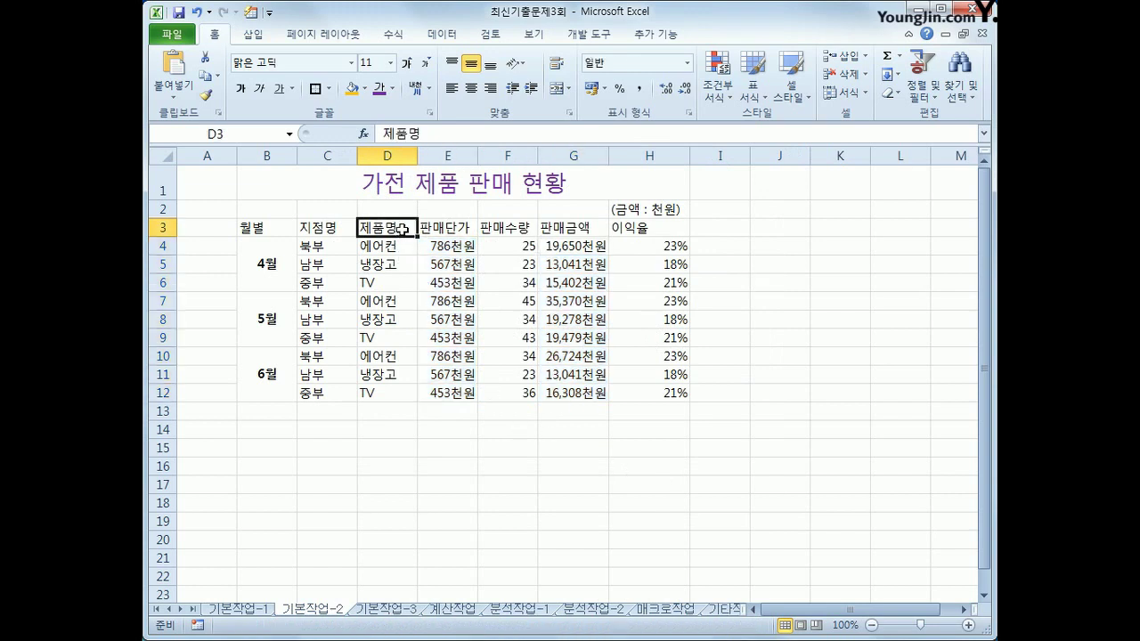
pyautogui.doubleClick(393, 229)
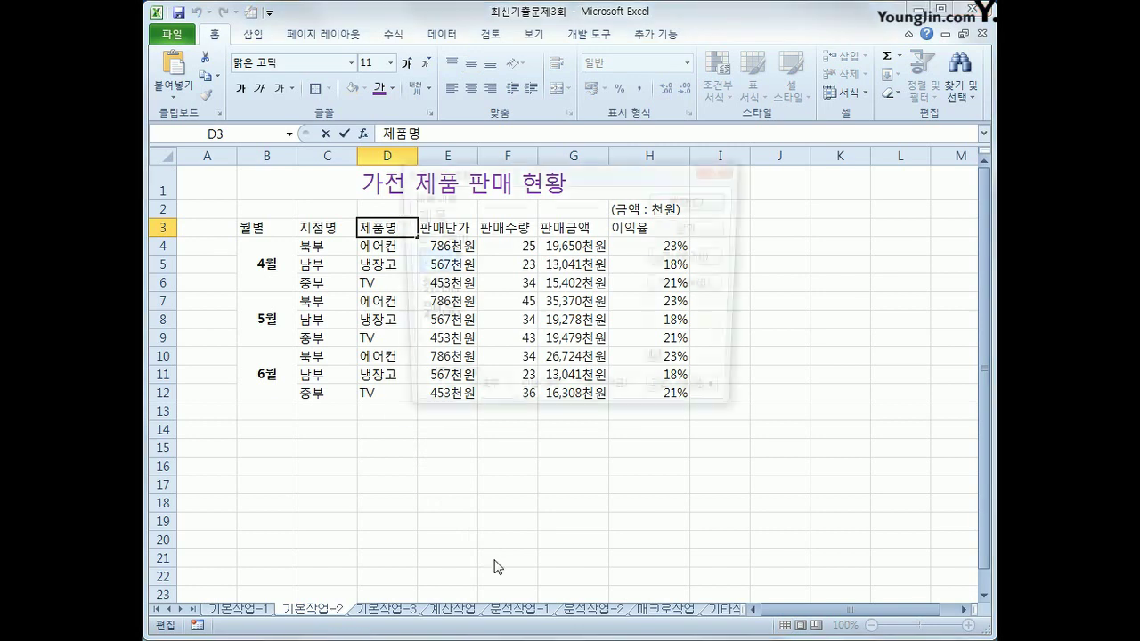
pyautogui.press('Hangul_Hanja')
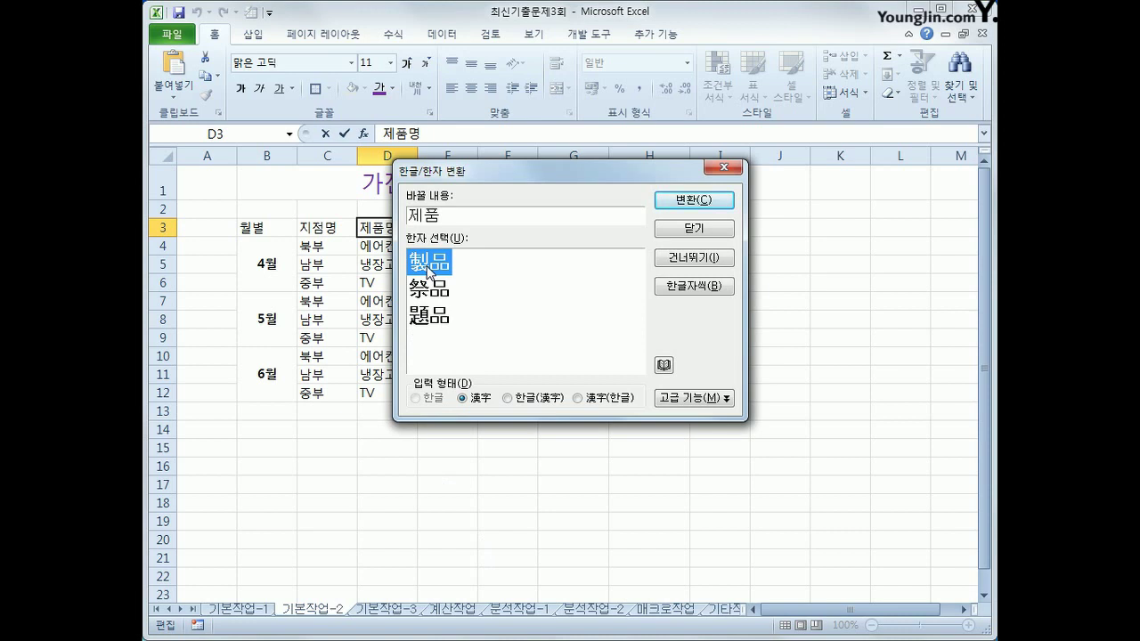
pyautogui.click(719, 206)
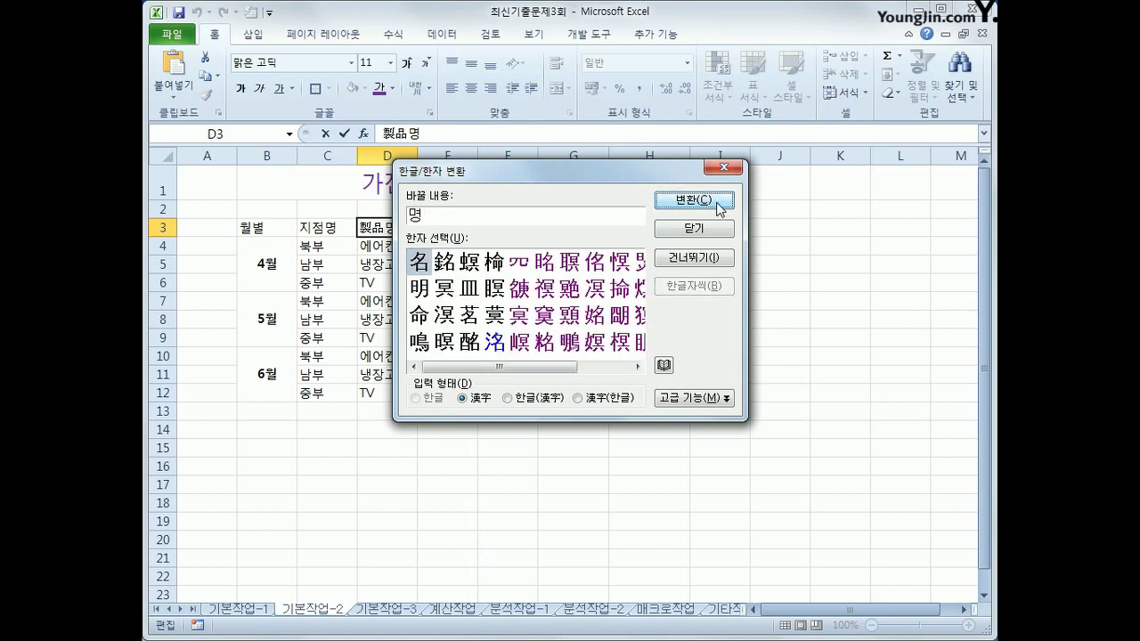
pyautogui.click(720, 204)
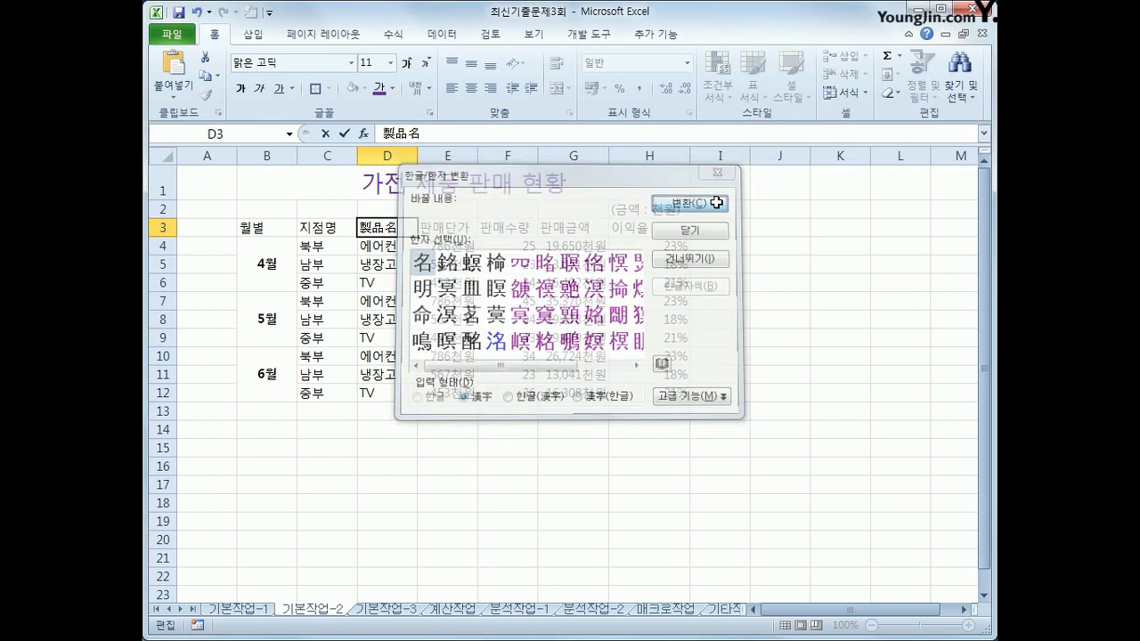
pyautogui.click(764, 516)
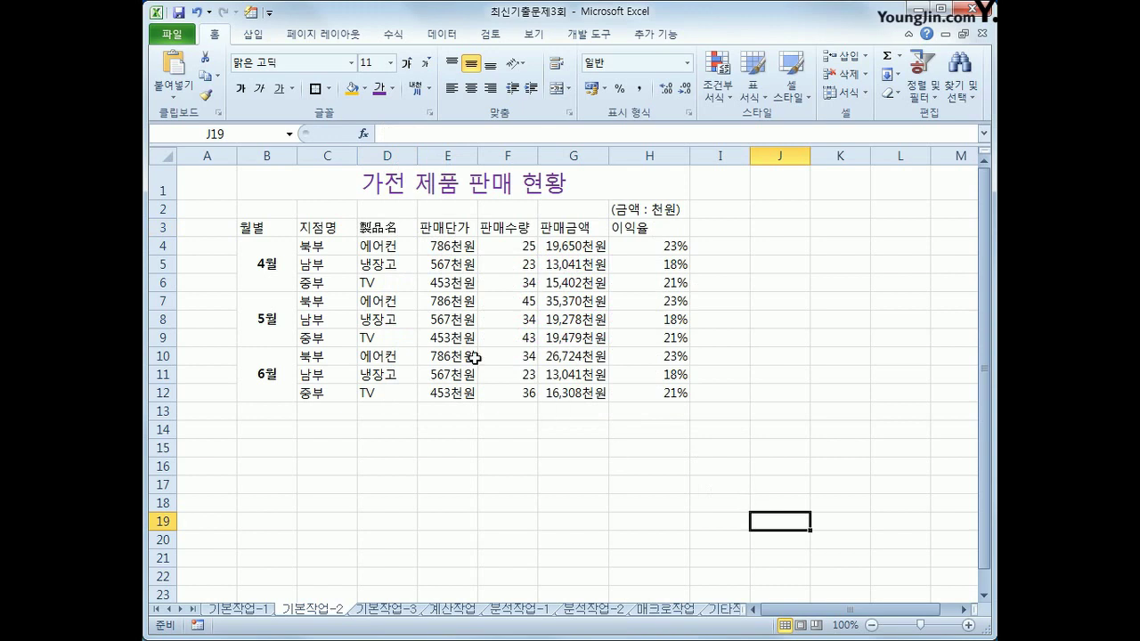
# Step: Apply all borders to the table range B3:H12
pyautogui.moveTo(272, 230); pyautogui.dragTo(653, 394)
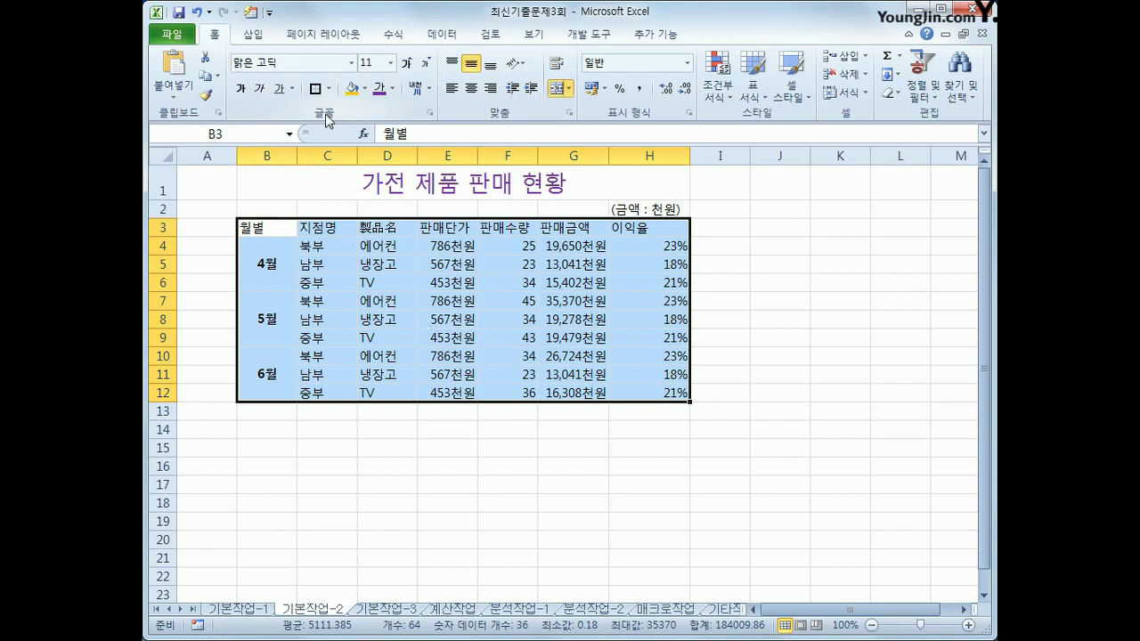
pyautogui.click(330, 89)
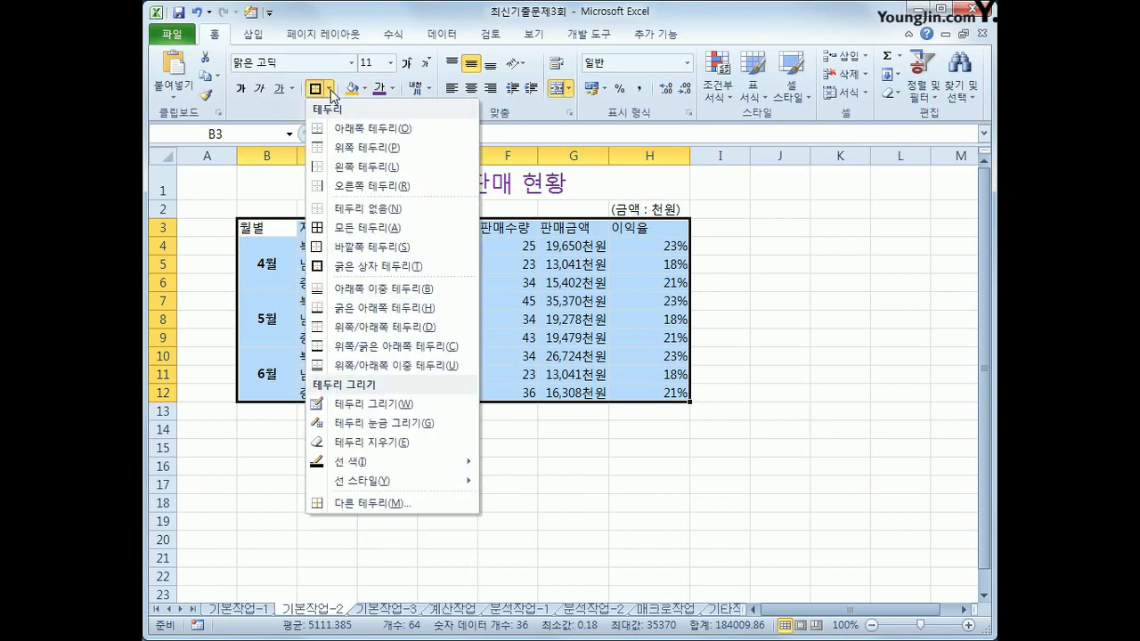
pyautogui.click(365, 228)
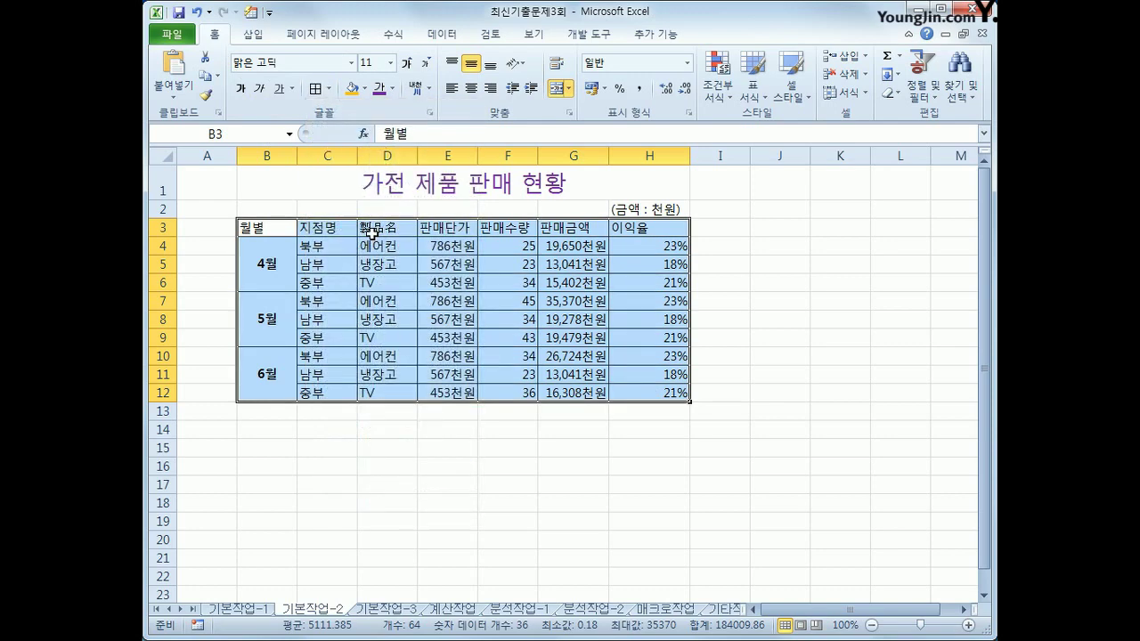
pyautogui.click(276, 233)
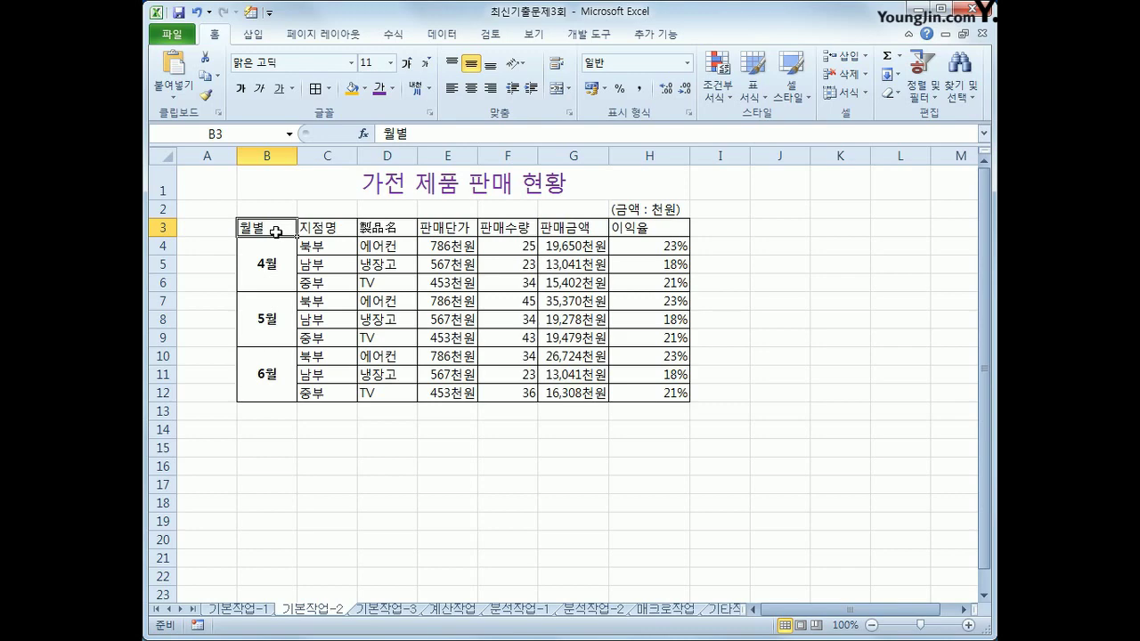
# Step: On the 기본작업-3 sheet, copy the 부서명 heading and 영업부 from A3:A4 to A16:A17 as a filter criterion
pyautogui.click(400, 610)
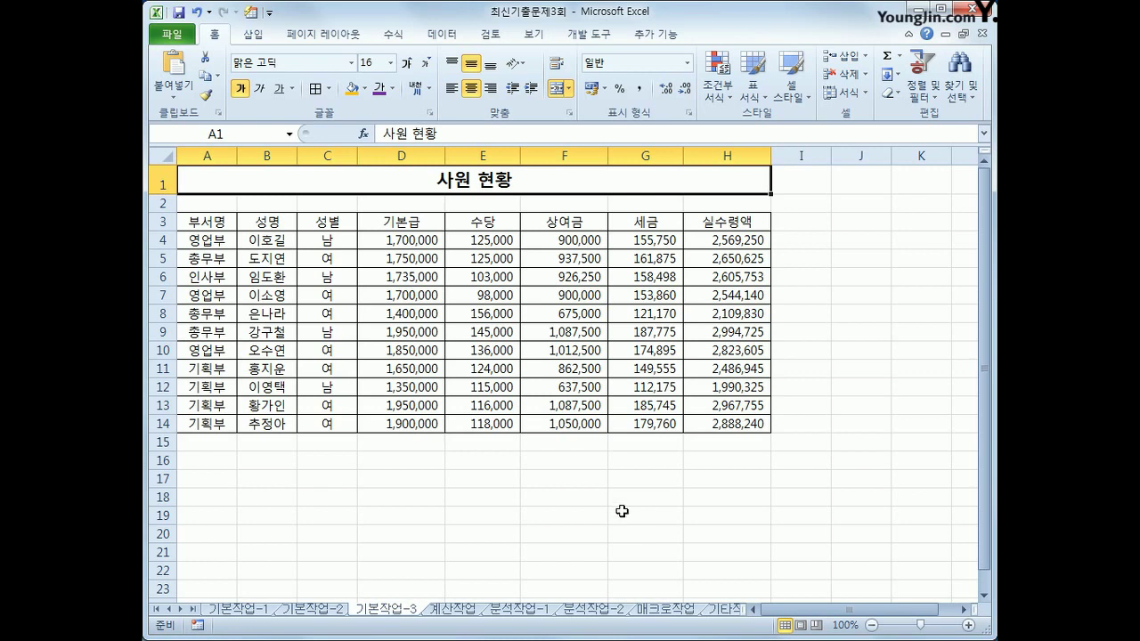
pyautogui.click(223, 226)
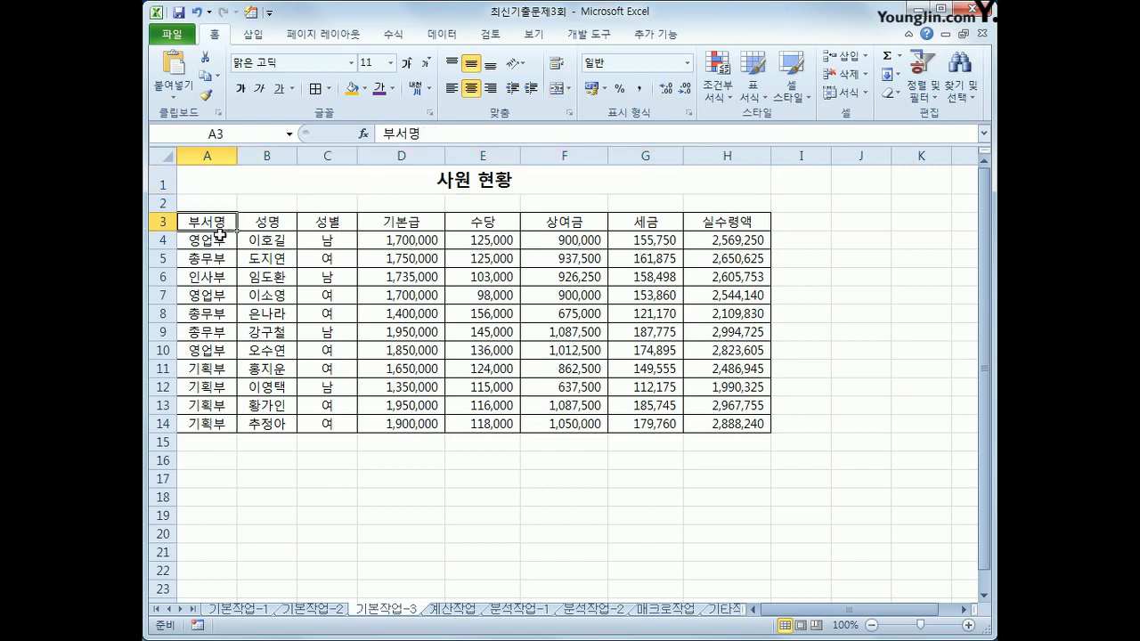
pyautogui.moveTo(220, 236); pyautogui.dragTo(204, 240)
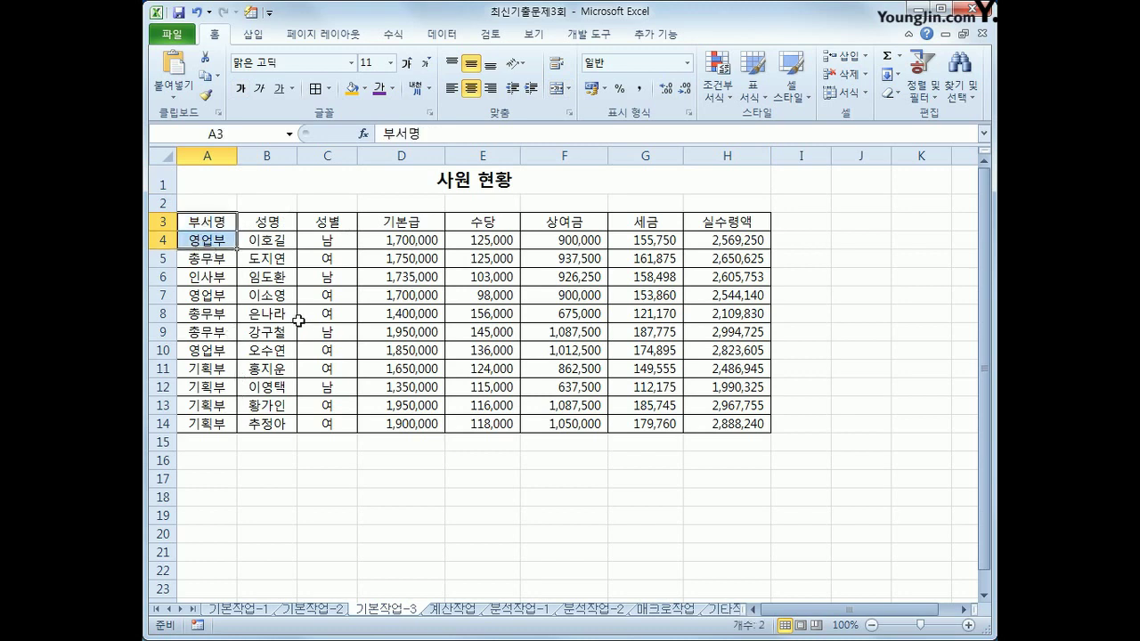
pyautogui.hotkey('ctrl', 'c')
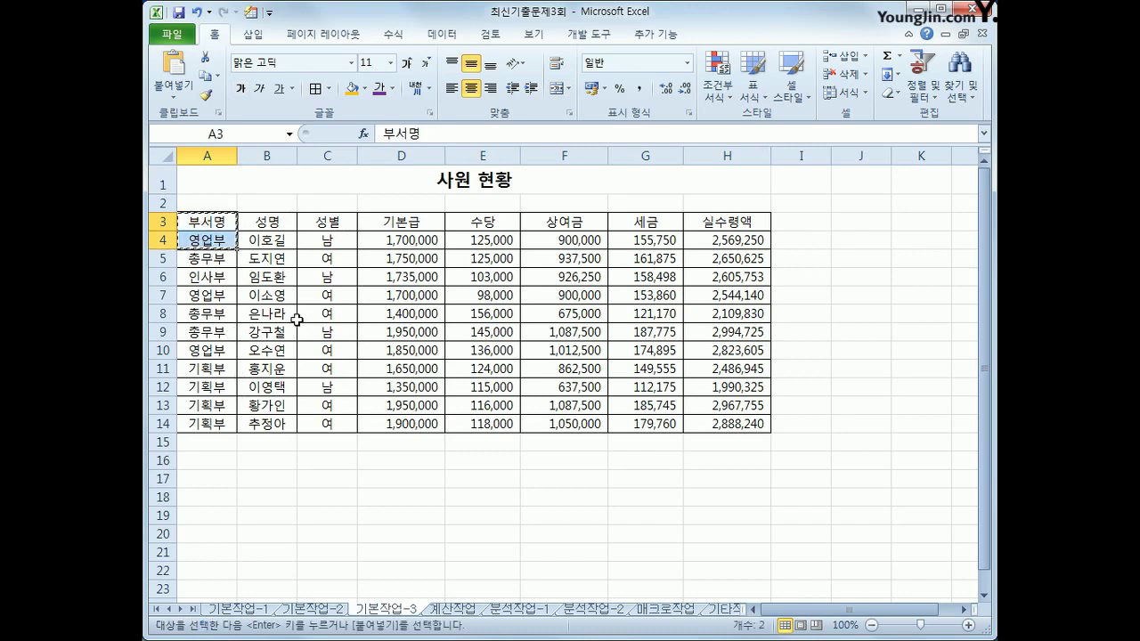
pyautogui.click(221, 461)
pyautogui.hotkey('ctrl', 'v')
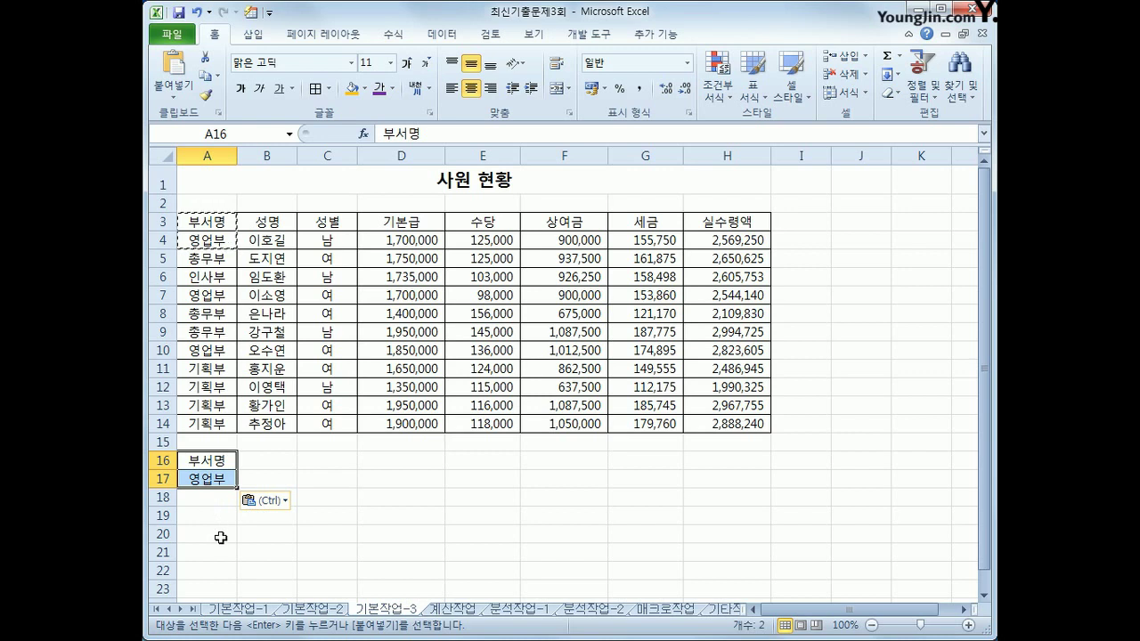
# Step: Copy the 성별 heading and 남 from C3:C4 to B16:B17 beside the 부서명 criterion
pyautogui.moveTo(330, 225); pyautogui.dragTo(328, 238)
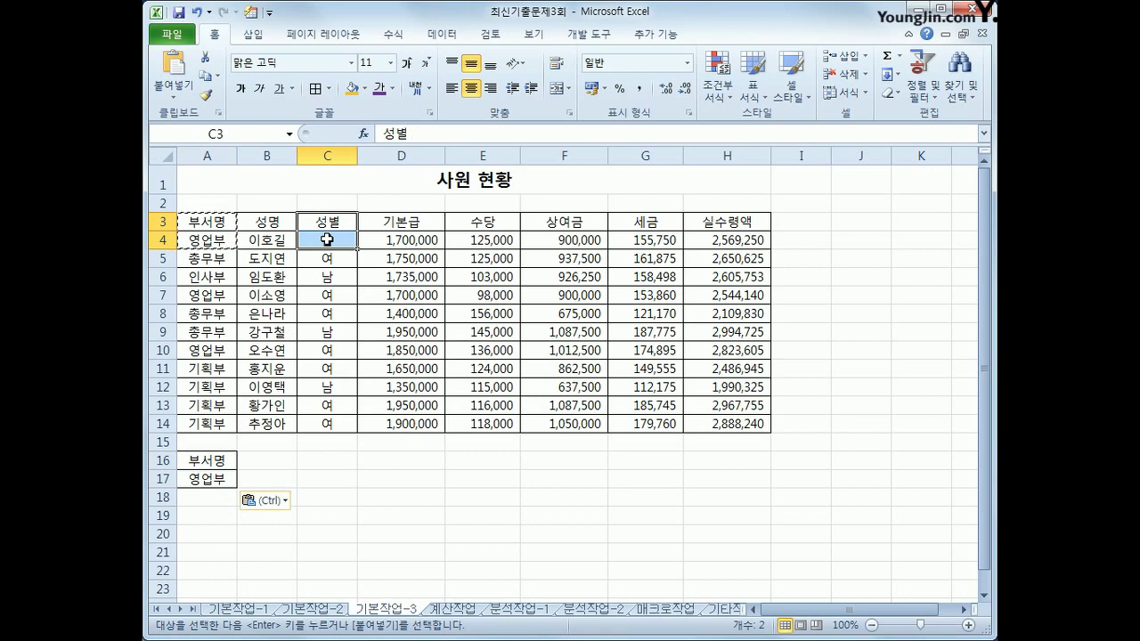
pyautogui.hotkey('ctrl', 'c')
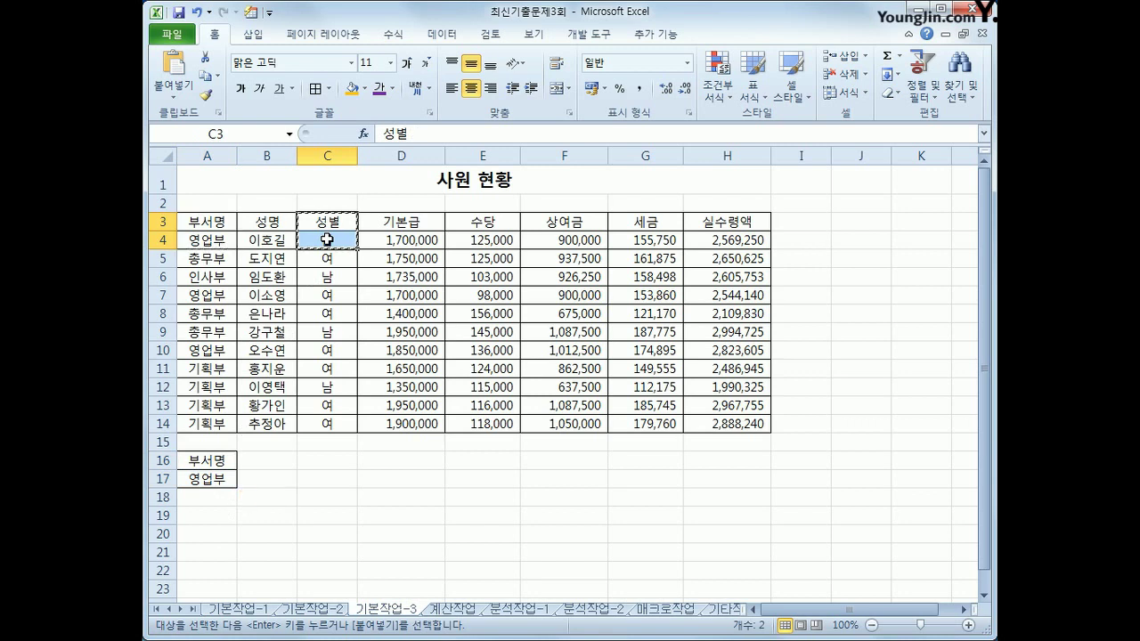
pyautogui.click(275, 466)
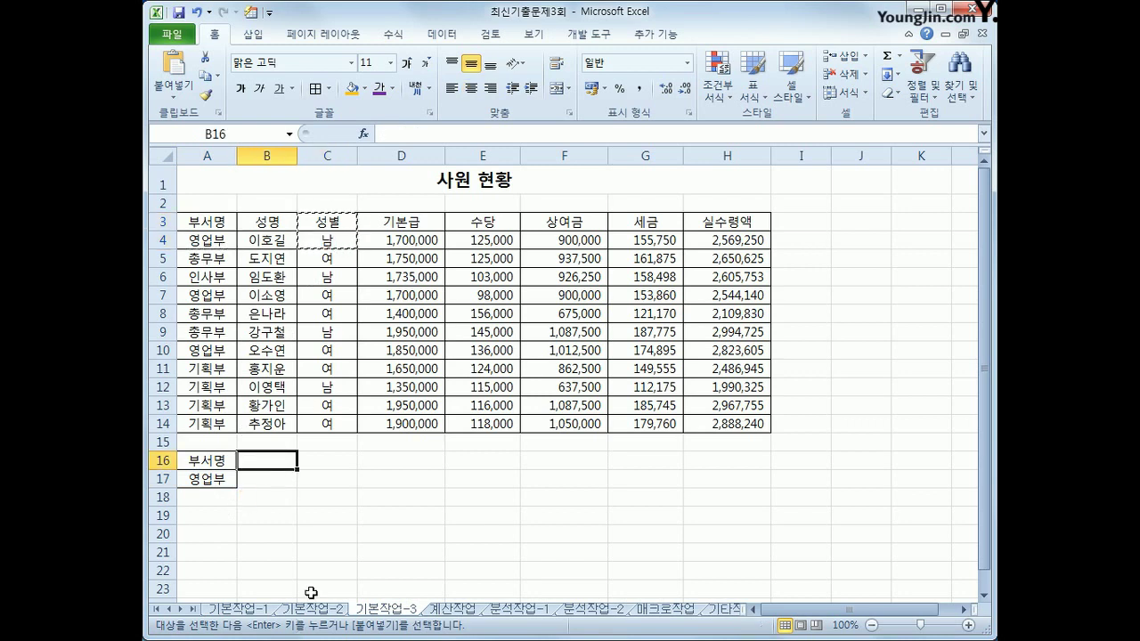
pyautogui.hotkey('ctrl', 'v')
# Step: Move the 남 criterion down from B17 to B18 to make the two criteria an OR condition
pyautogui.moveTo(207, 462); pyautogui.dragTo(254, 478)
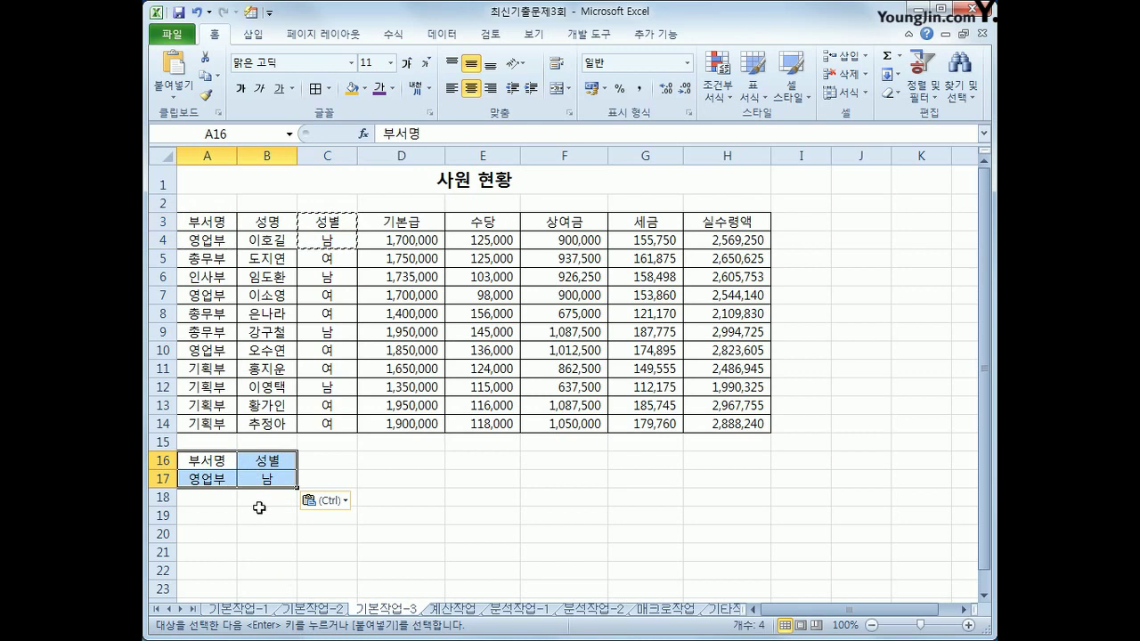
pyautogui.click(264, 479)
pyautogui.moveTo(268, 495); pyautogui.dragTo(262, 497)
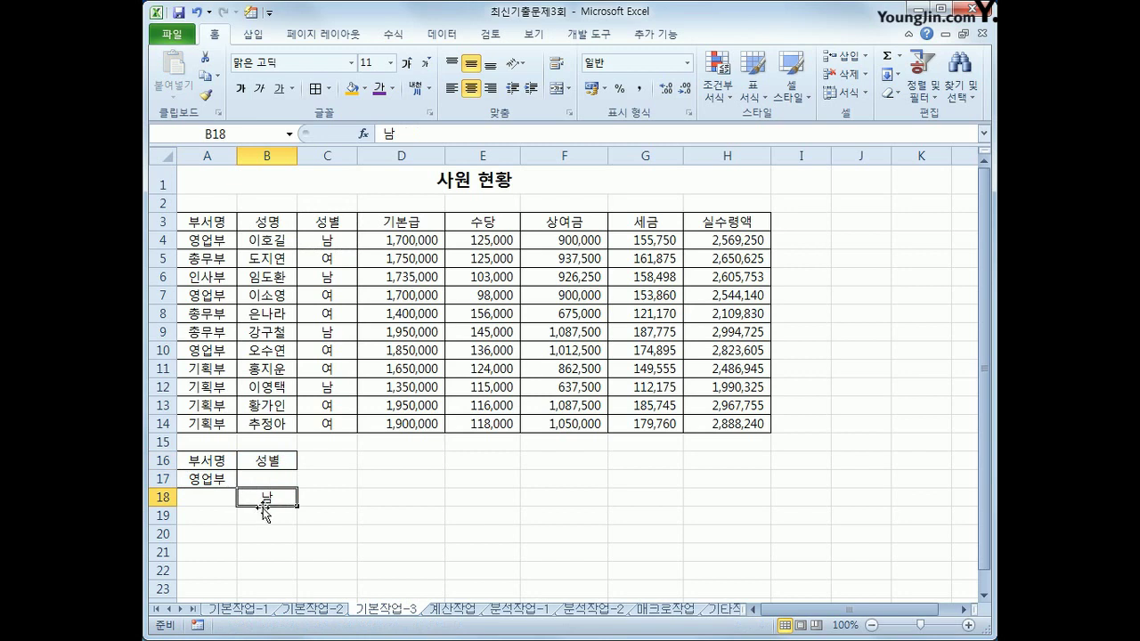
pyautogui.moveTo(224, 478); pyautogui.dragTo(250, 497)
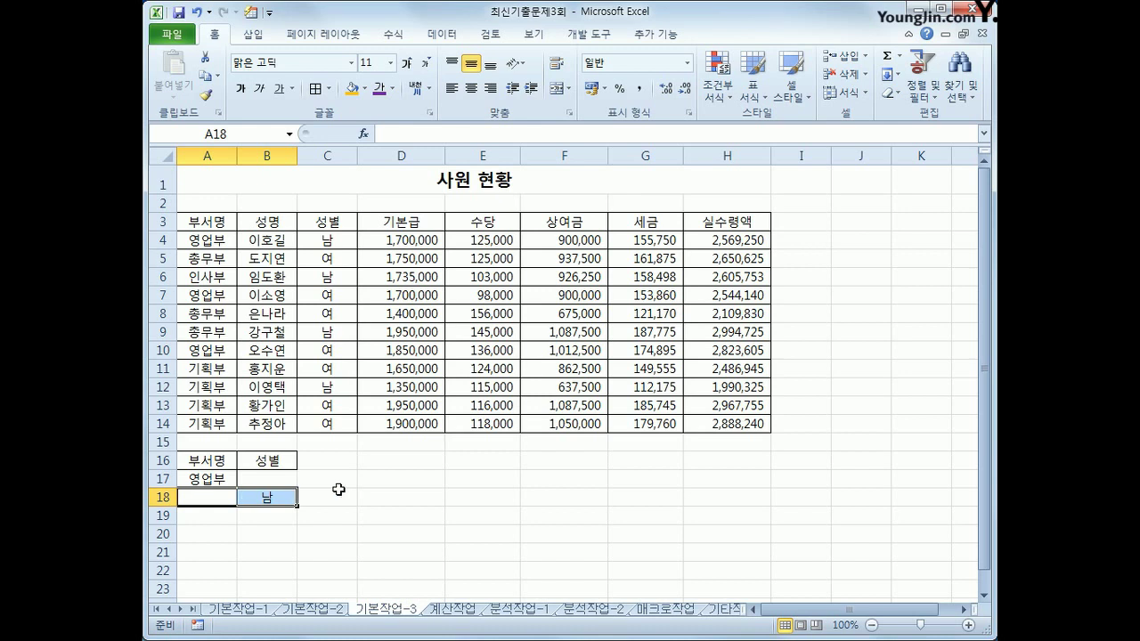
# Step: Apply an advanced filter to A3:H14 with criteria range A16:B18, copy the results to A20, and check their 부서명 and 성별 columns
pyautogui.click(293, 274)
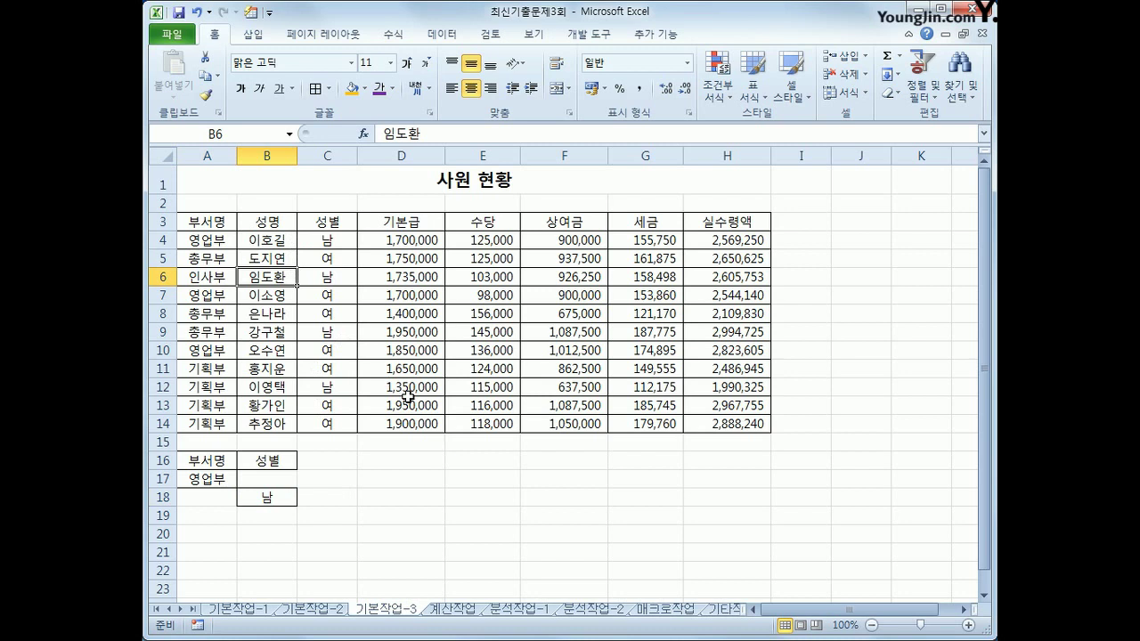
pyautogui.click(441, 34)
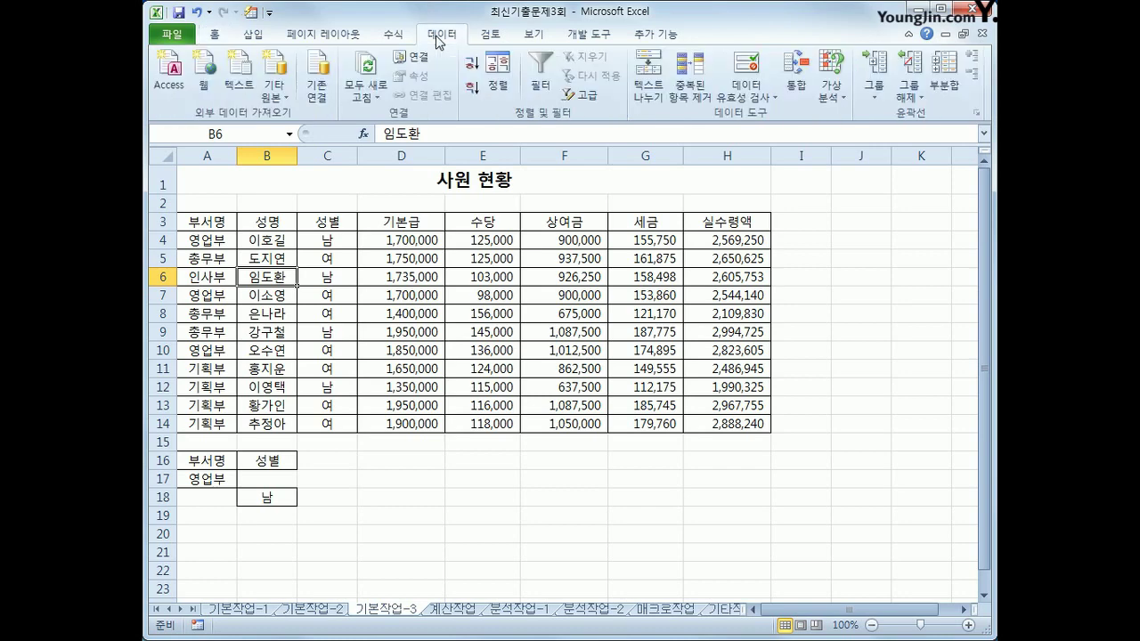
pyautogui.click(592, 100)
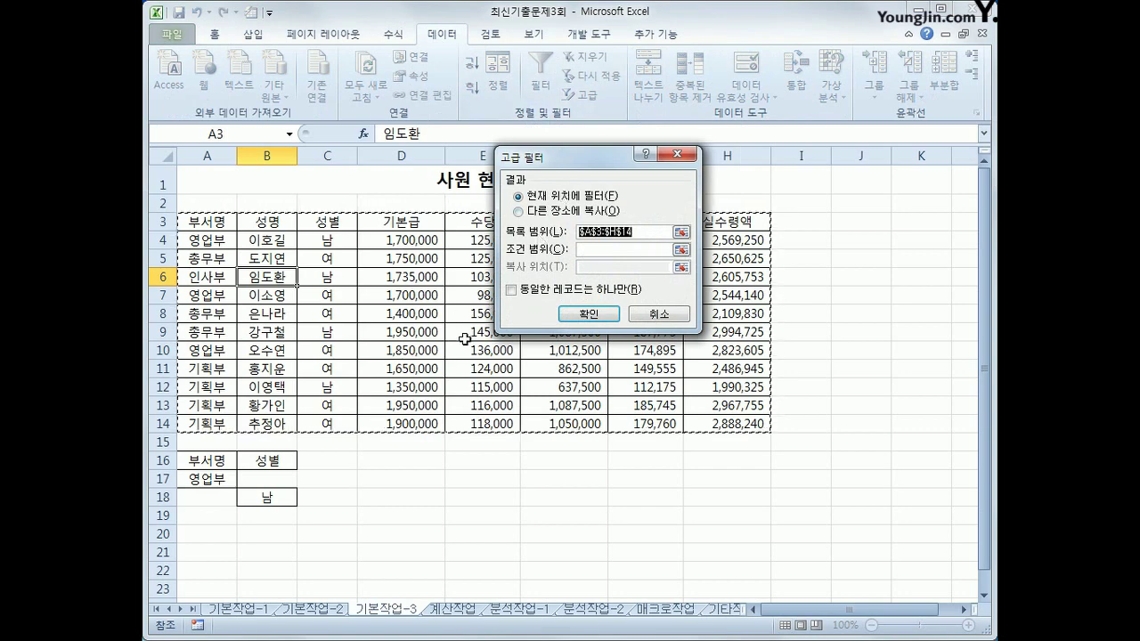
pyautogui.click(601, 251)
pyautogui.moveTo(220, 458); pyautogui.dragTo(267, 497)
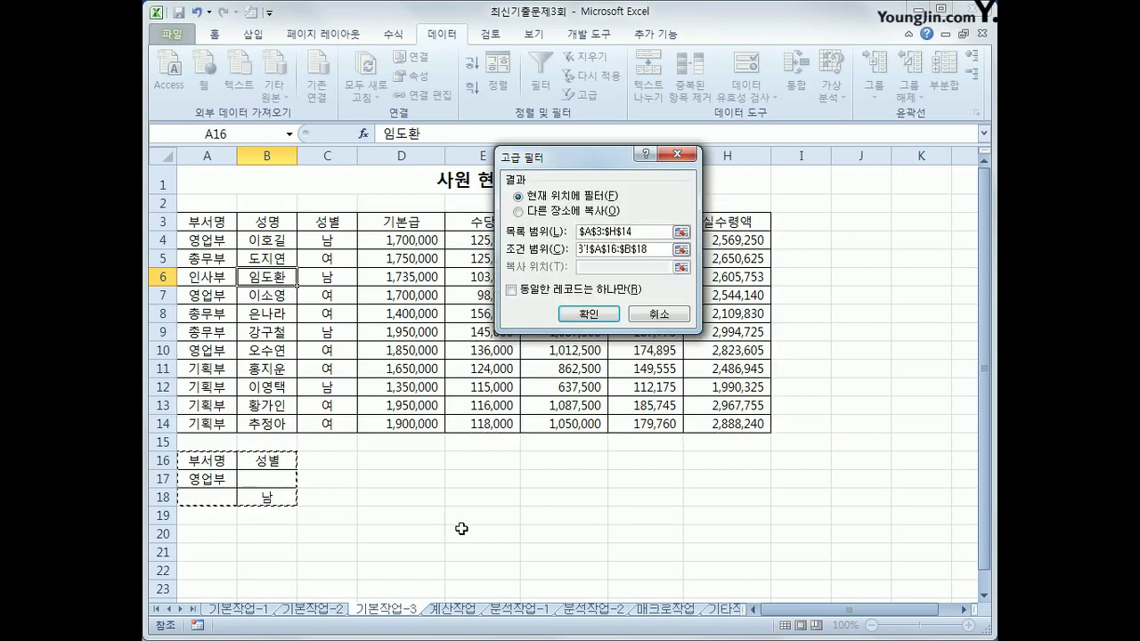
pyautogui.click(545, 211)
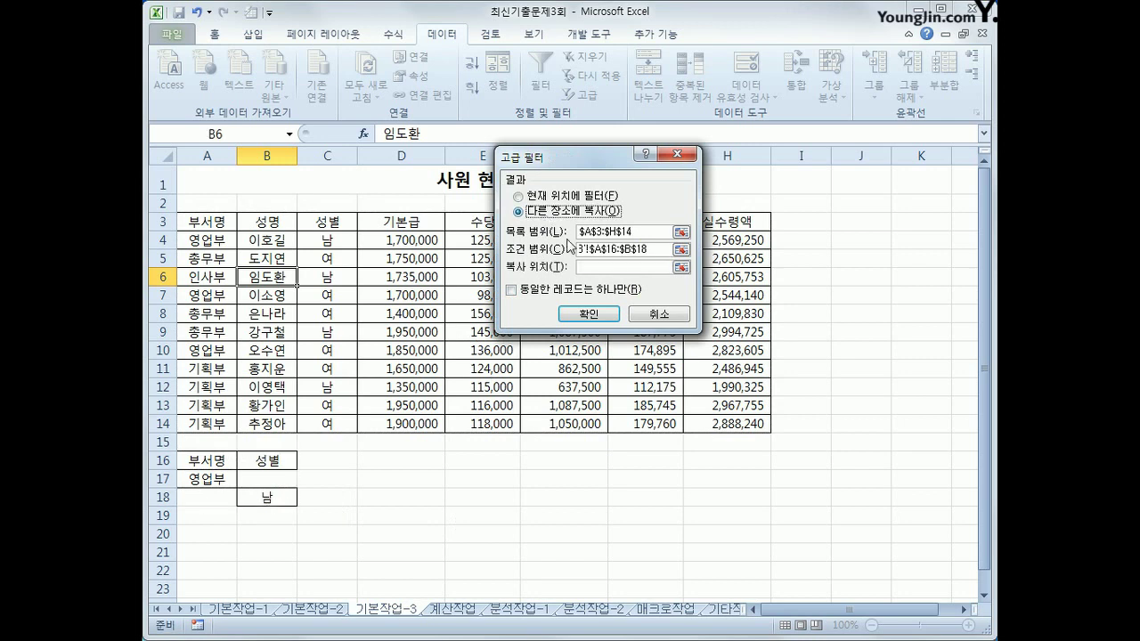
pyautogui.click(191, 540)
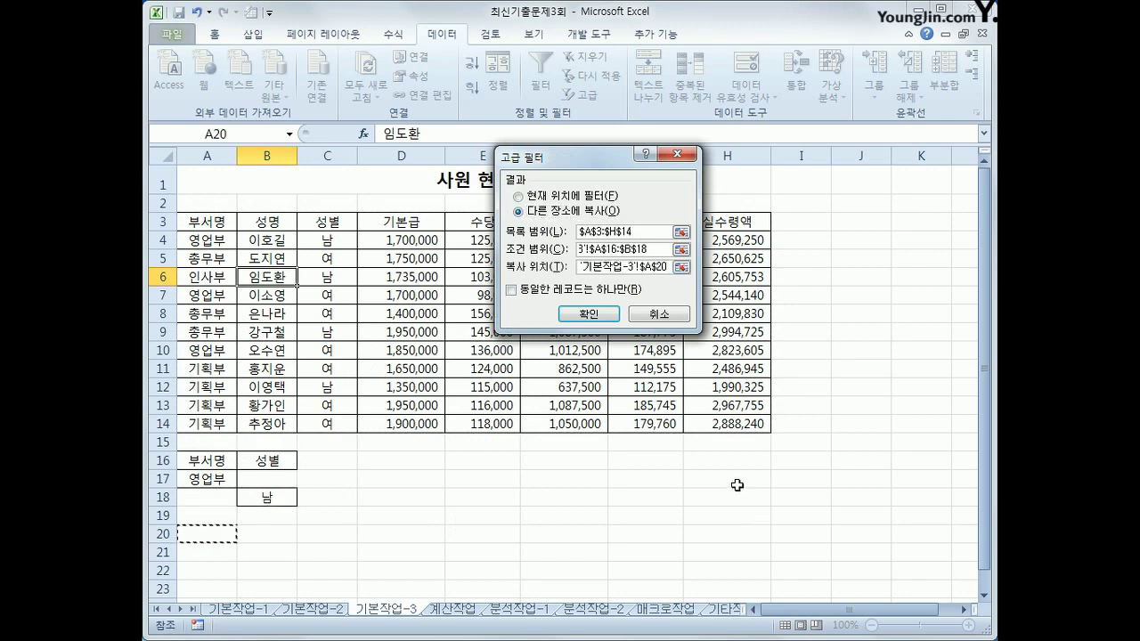
pyautogui.click(611, 322)
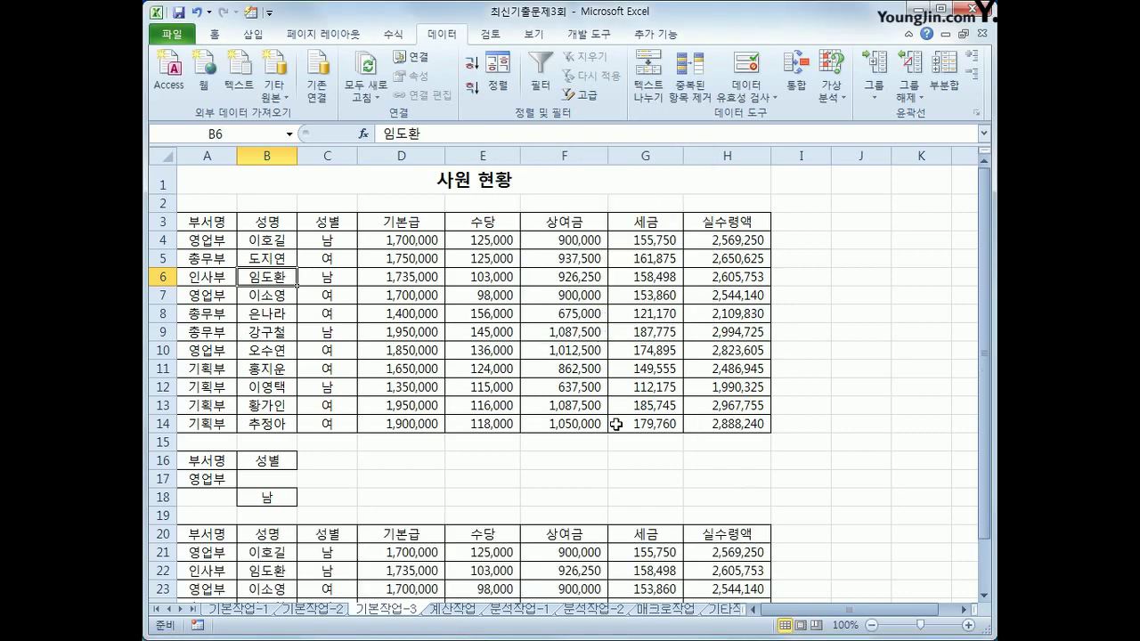
pyautogui.scroll(-3, 413, 411)
pyautogui.moveTo(208, 379); pyautogui.dragTo(214, 464)
pyautogui.moveTo(327, 375); pyautogui.dragTo(328, 469)
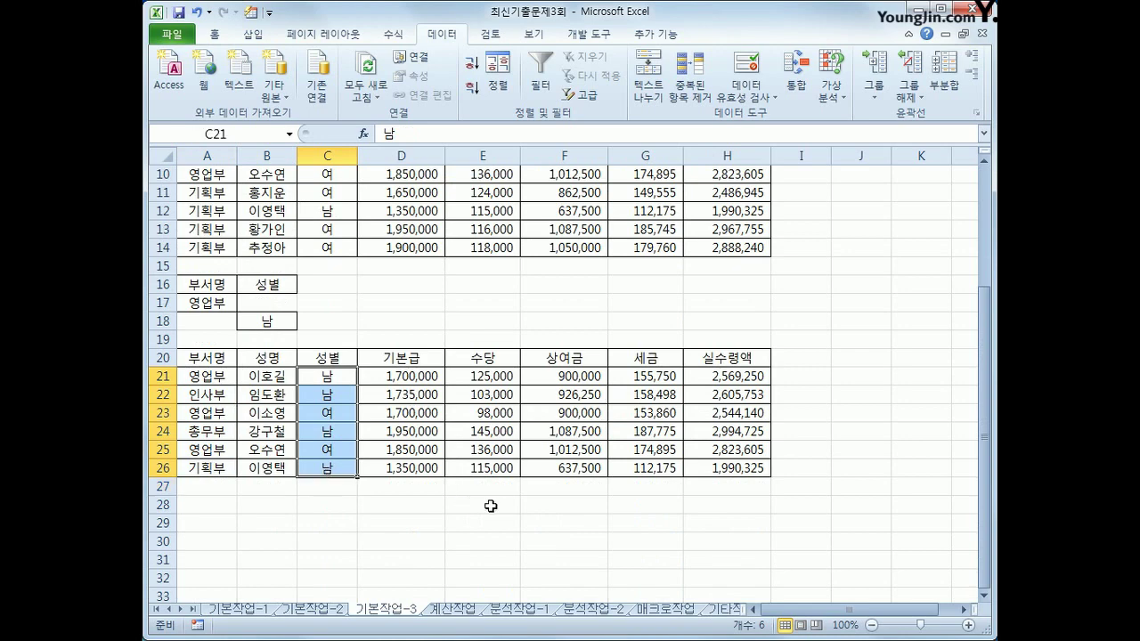
pyautogui.scroll(3, 491, 506)
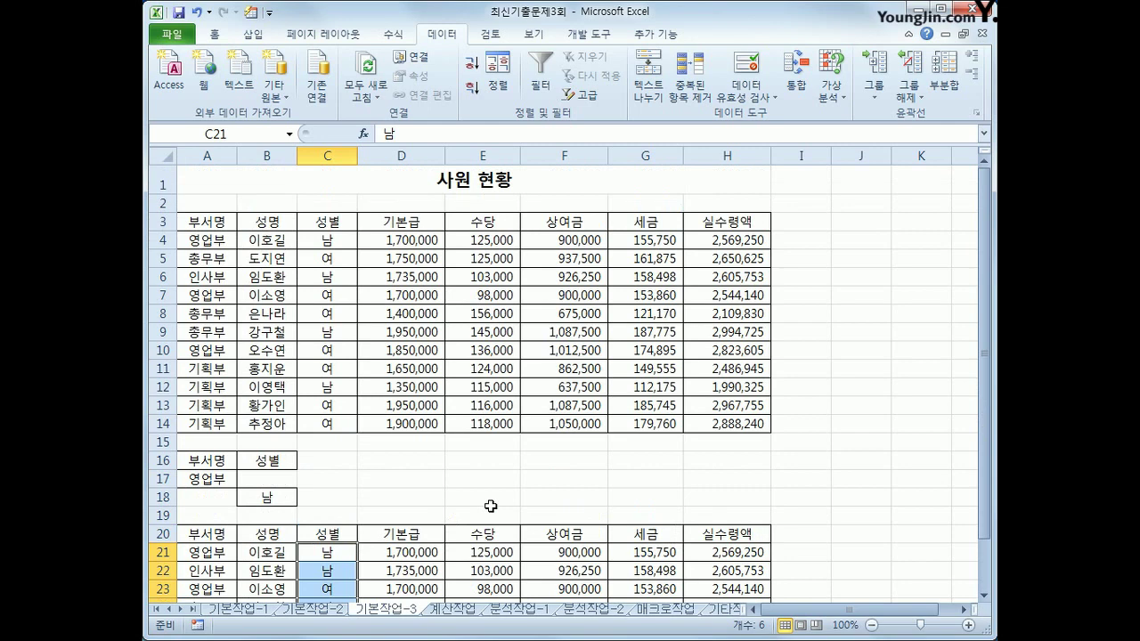
# Step: On the 계산작업 sheet, enter =LARGE(C3:C10,3)&"점" in D3 for the third-highest score
pyautogui.click(453, 609)
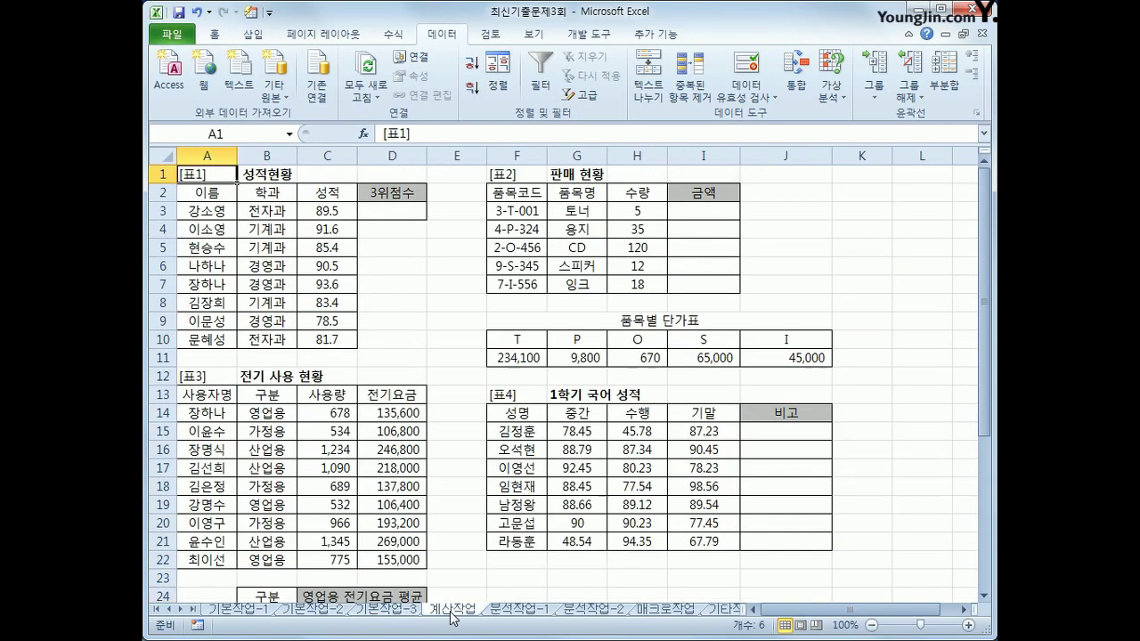
pyautogui.click(417, 213)
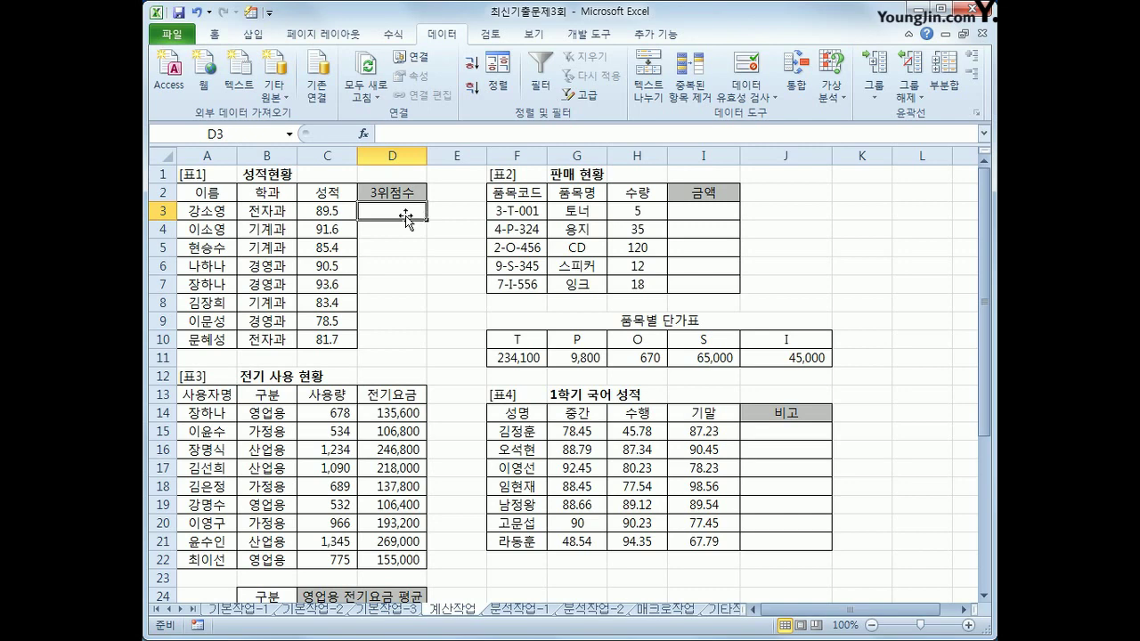
pyautogui.moveTo(334, 214); pyautogui.dragTo(352, 336)
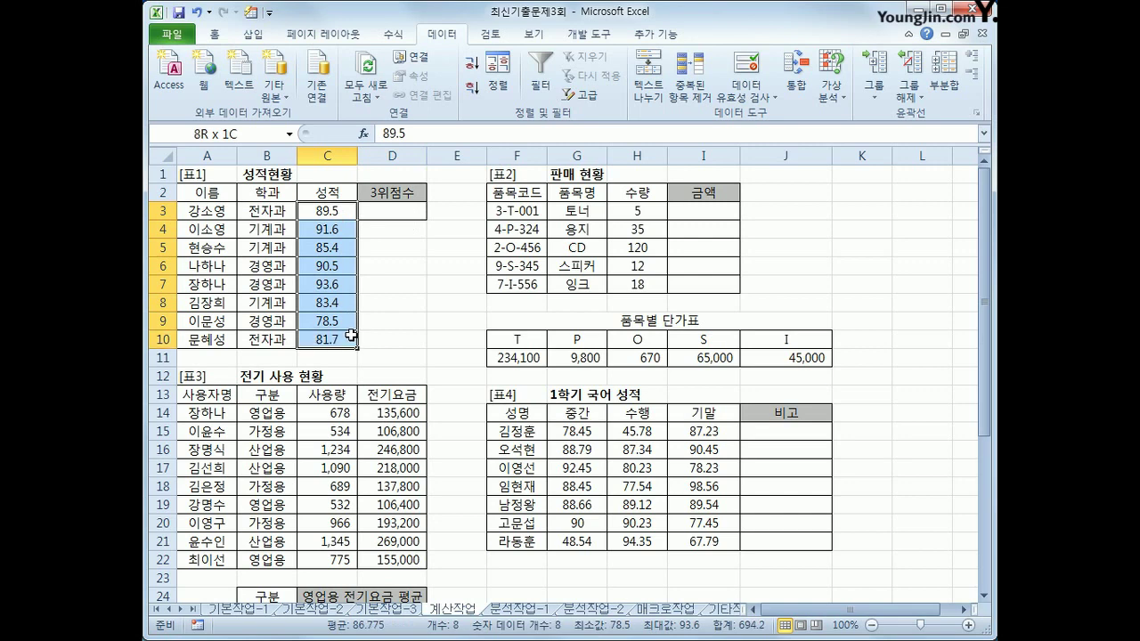
pyautogui.moveTo(352, 336); pyautogui.dragTo(352, 336)
pyautogui.click(374, 213)
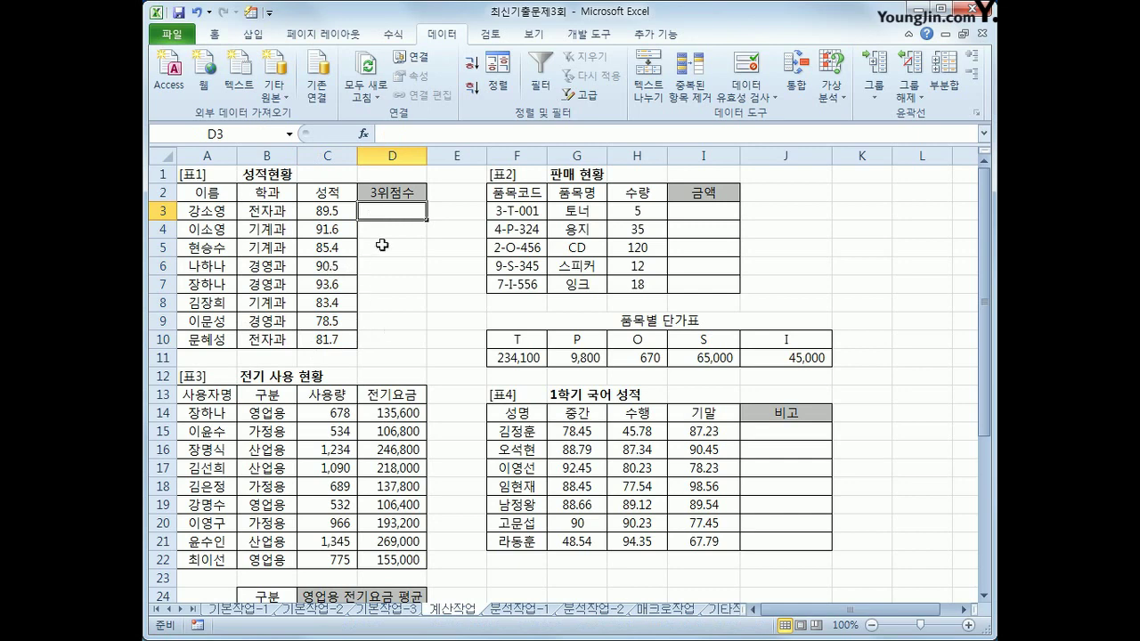
pyautogui.write('=')
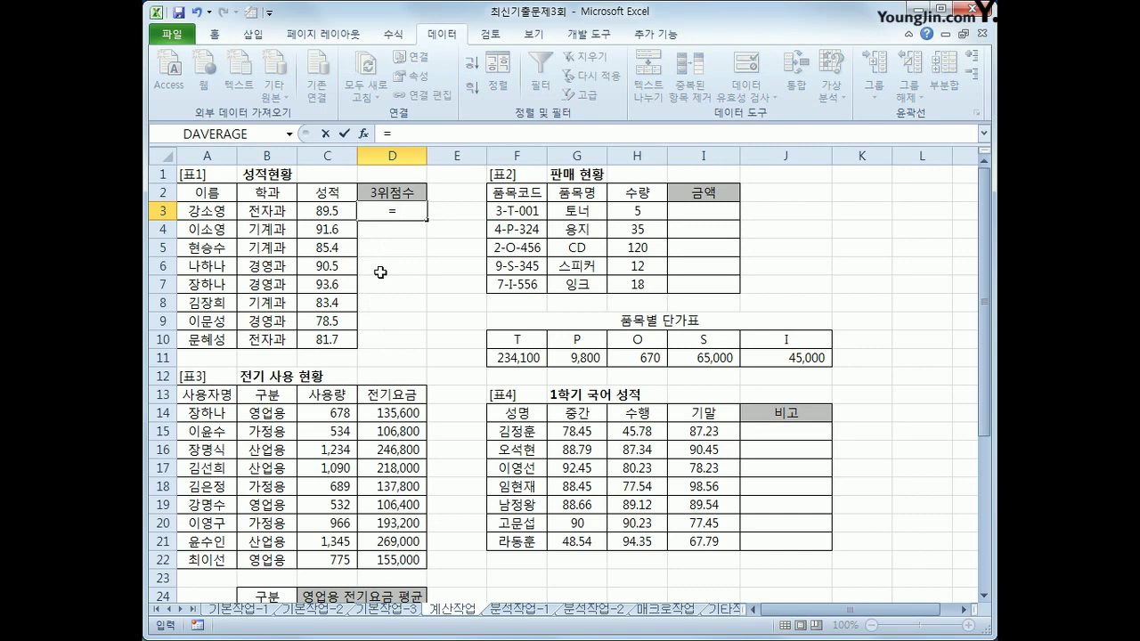
pyautogui.write('LARGE(')
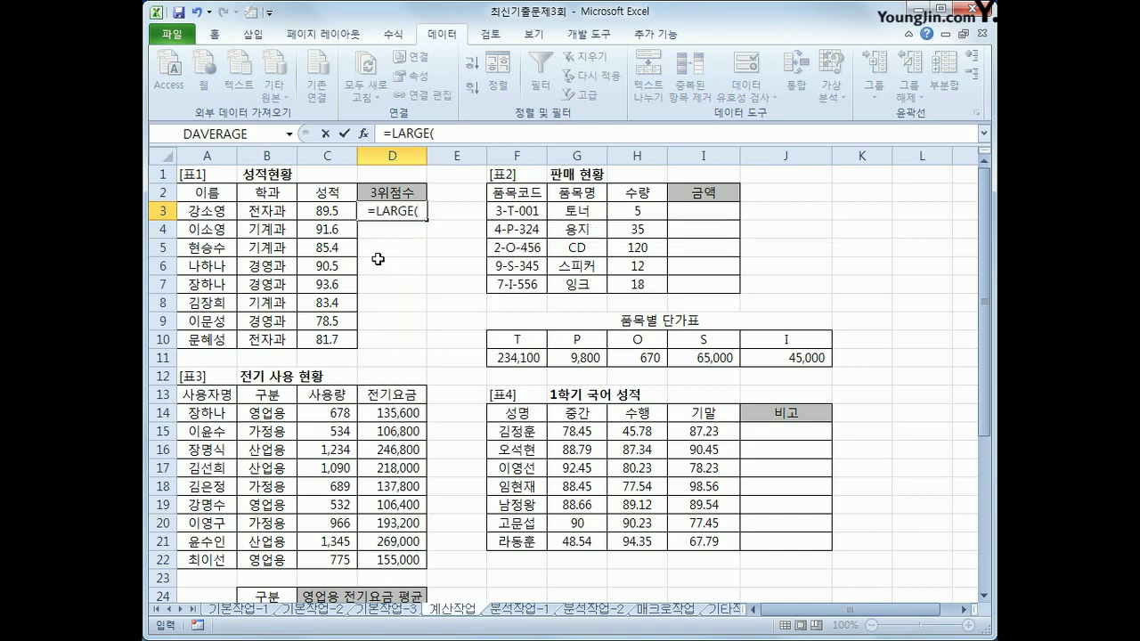
pyautogui.moveTo(328, 213); pyautogui.dragTo(331, 339)
pyautogui.write(',3')
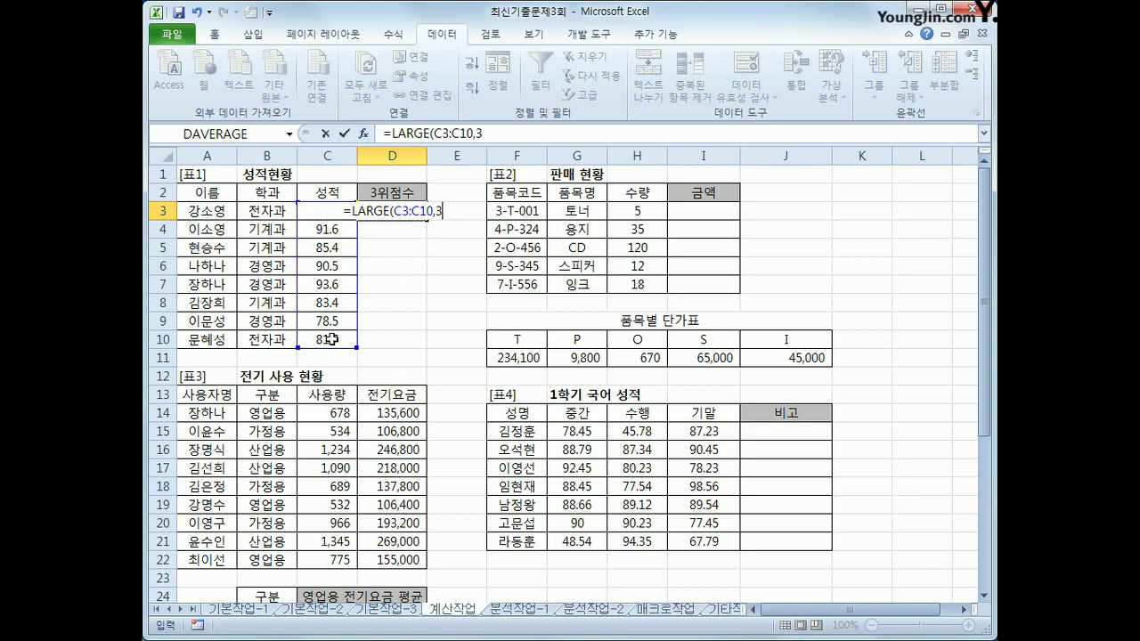
pyautogui.write(')')
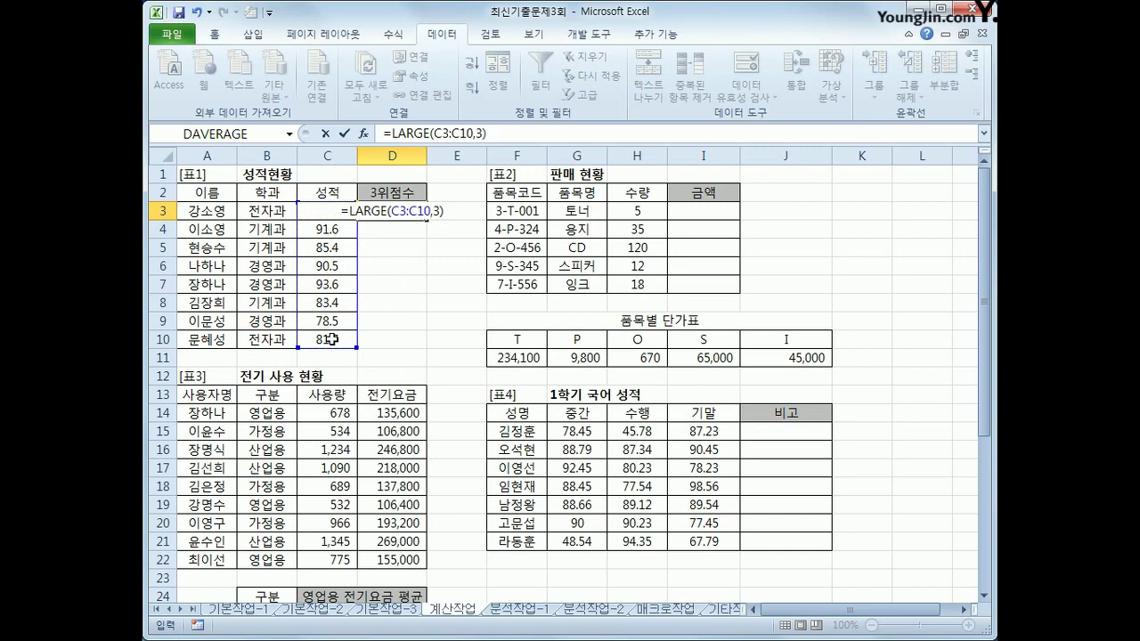
pyautogui.write('&"')
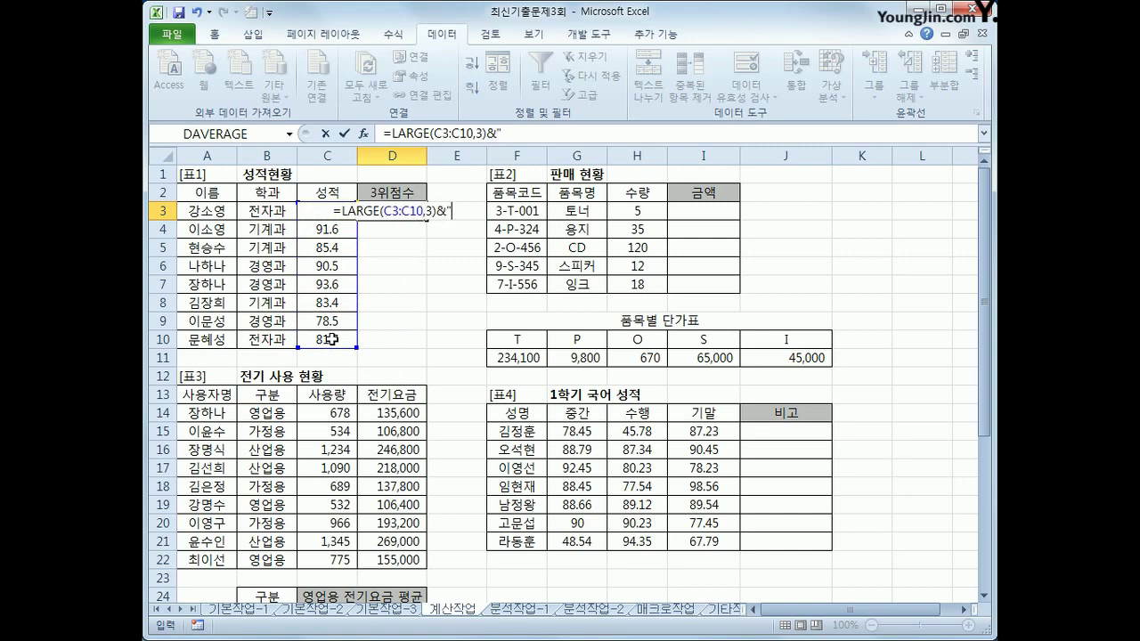
pyautogui.write('점')
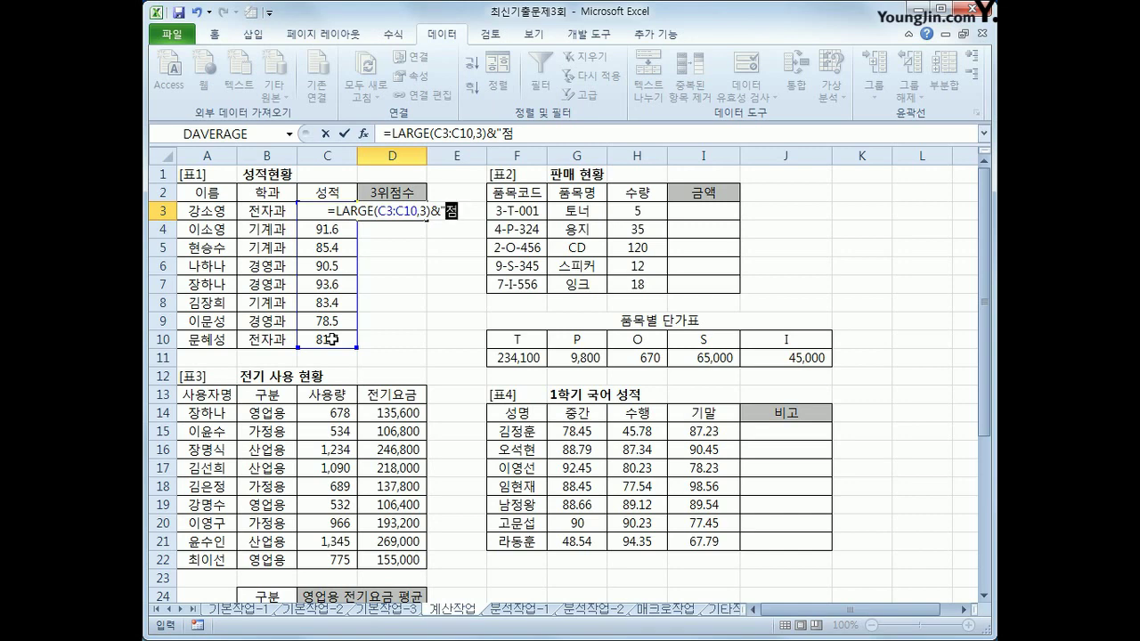
pyautogui.write('"')
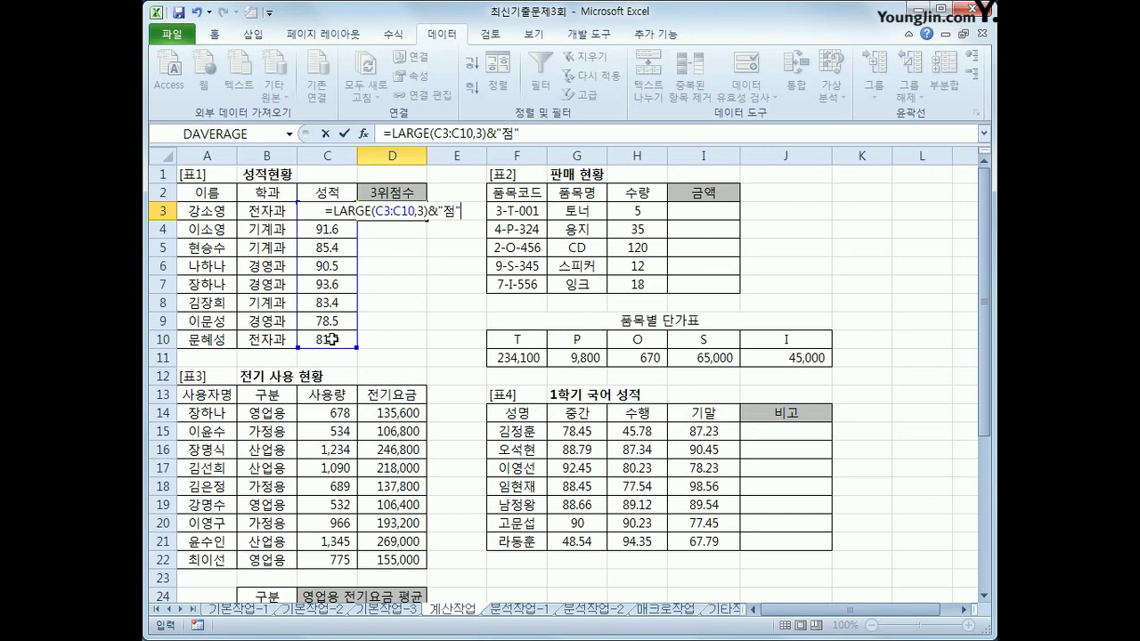
pyautogui.press('Return')
pyautogui.press('Up')
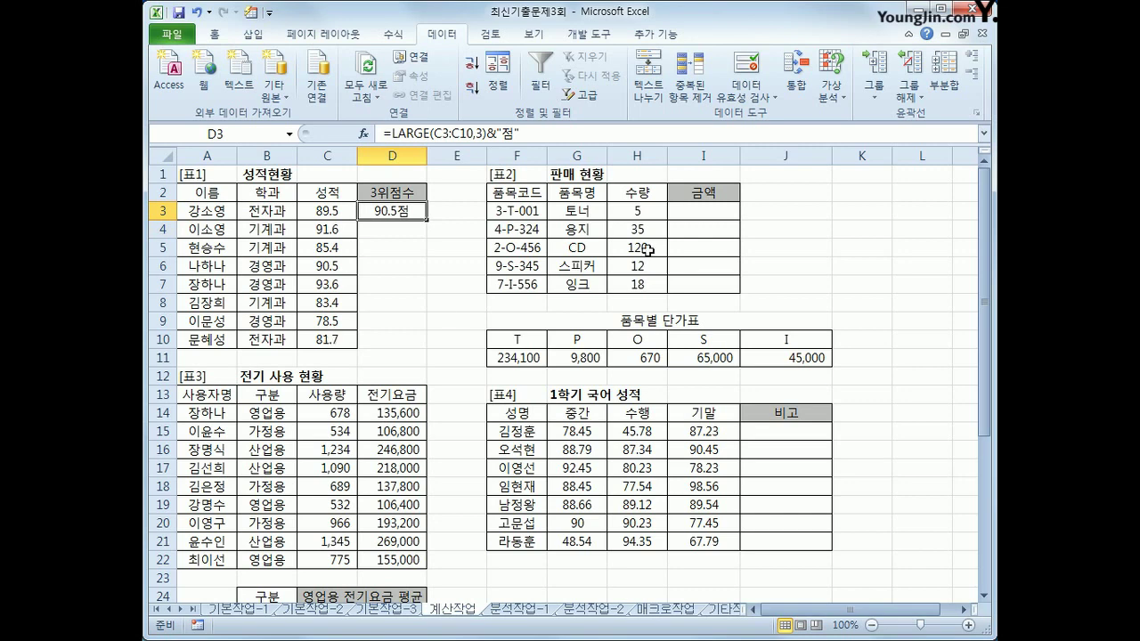
# Step: Enter =MID(F3,3,1) in I3 to extract the middle letter of the 품목코드, and fill it down to I7
pyautogui.click(679, 210)
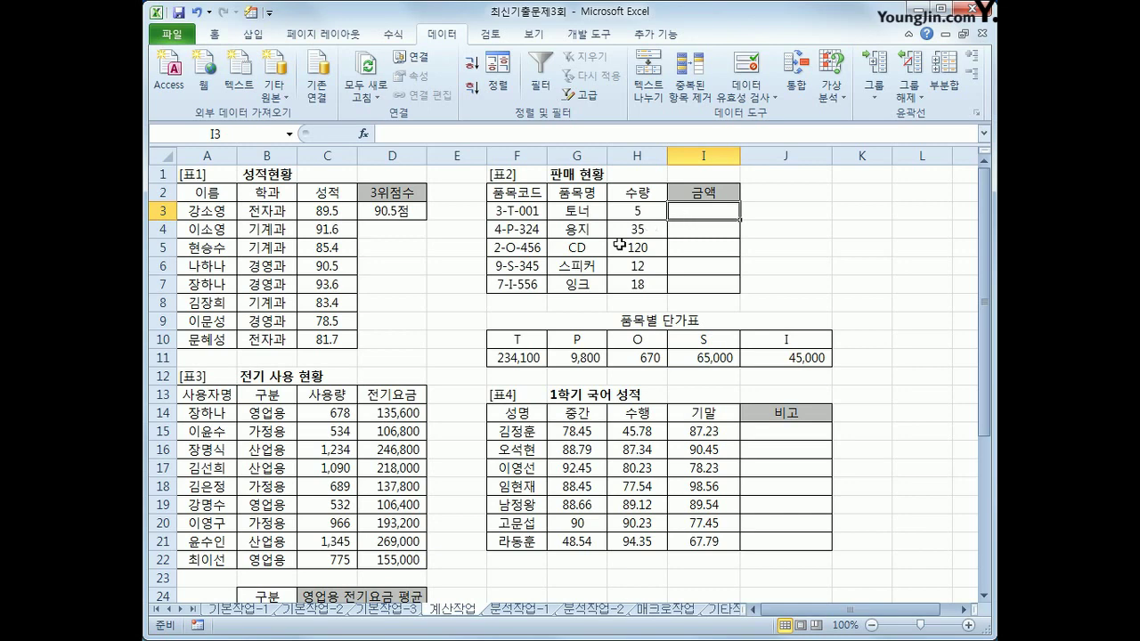
pyautogui.click(501, 209)
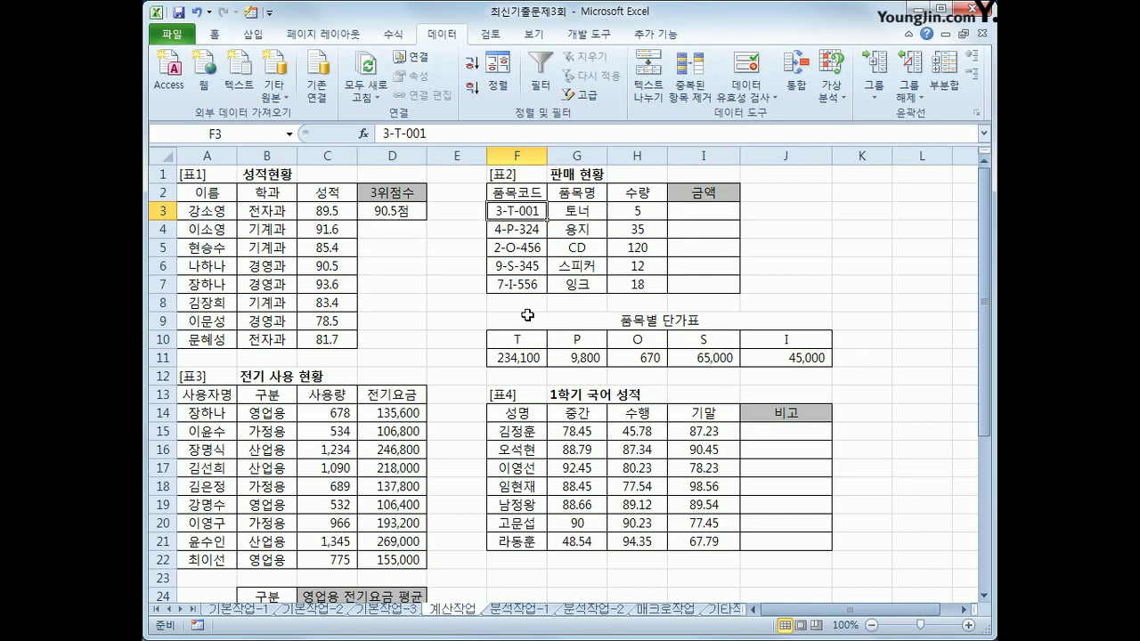
pyautogui.moveTo(513, 343); pyautogui.dragTo(781, 355)
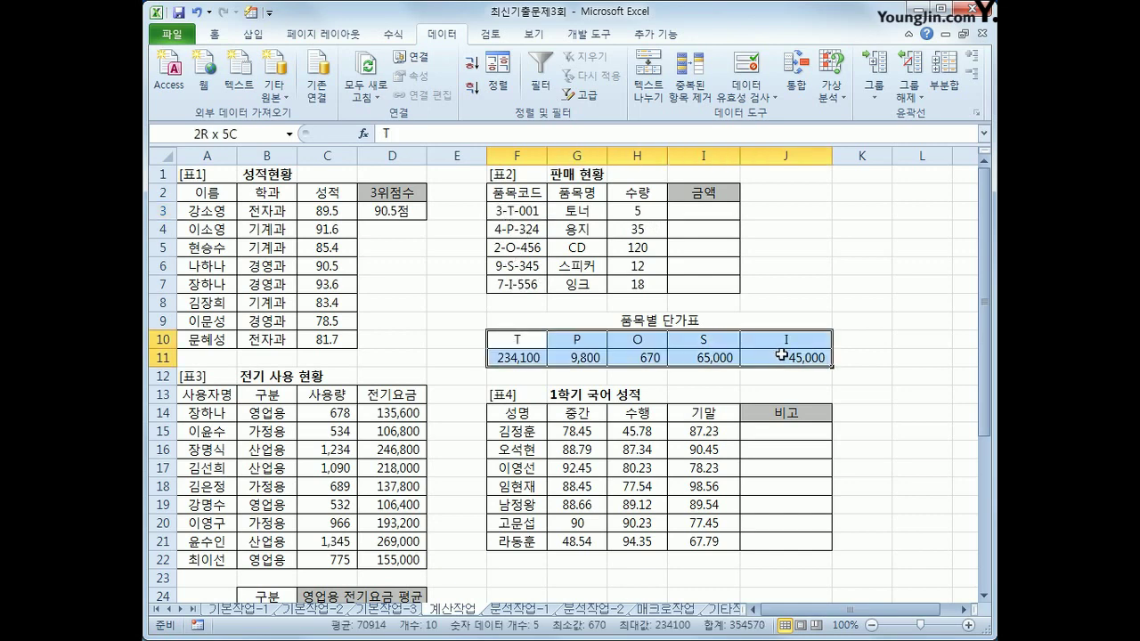
pyautogui.click(717, 215)
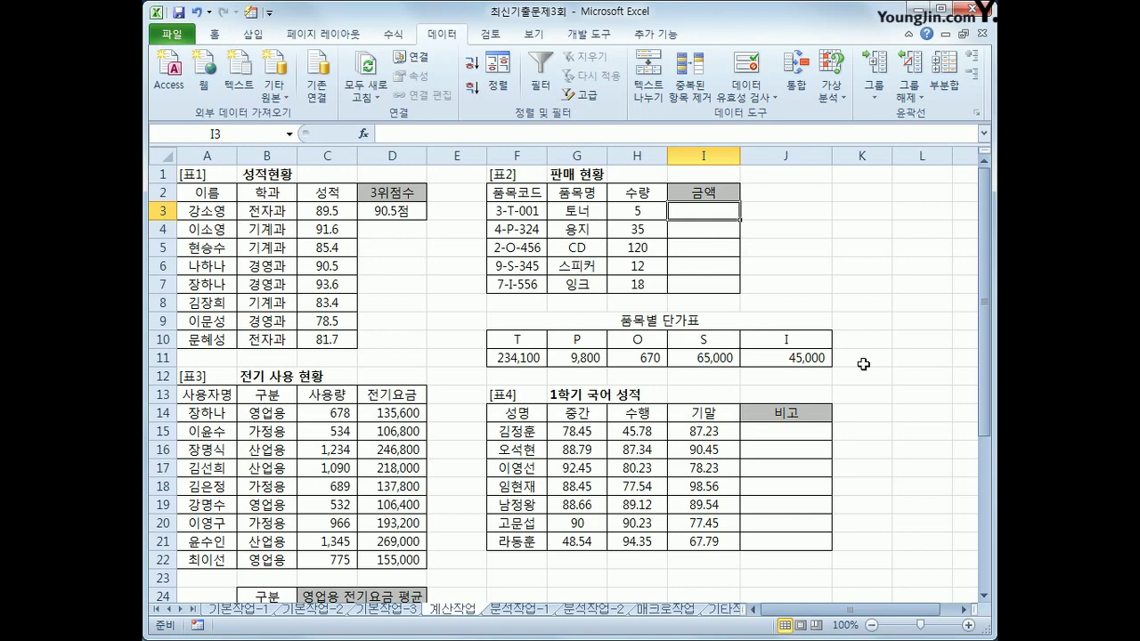
pyautogui.write('=MID(')
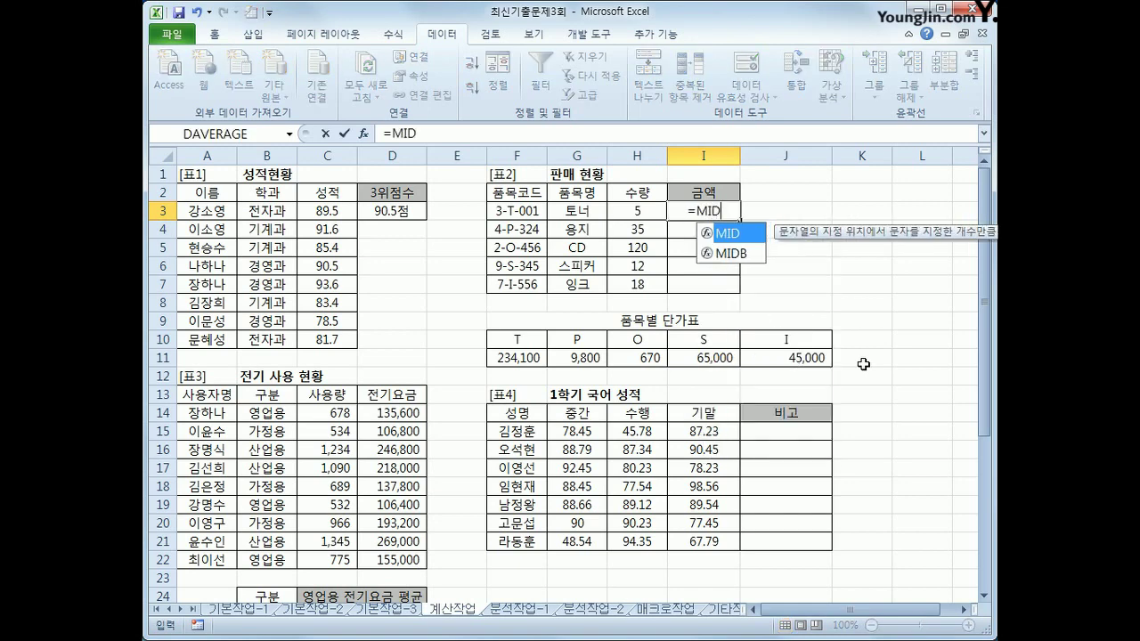
pyautogui.click(537, 212)
pyautogui.write(',3,1)')
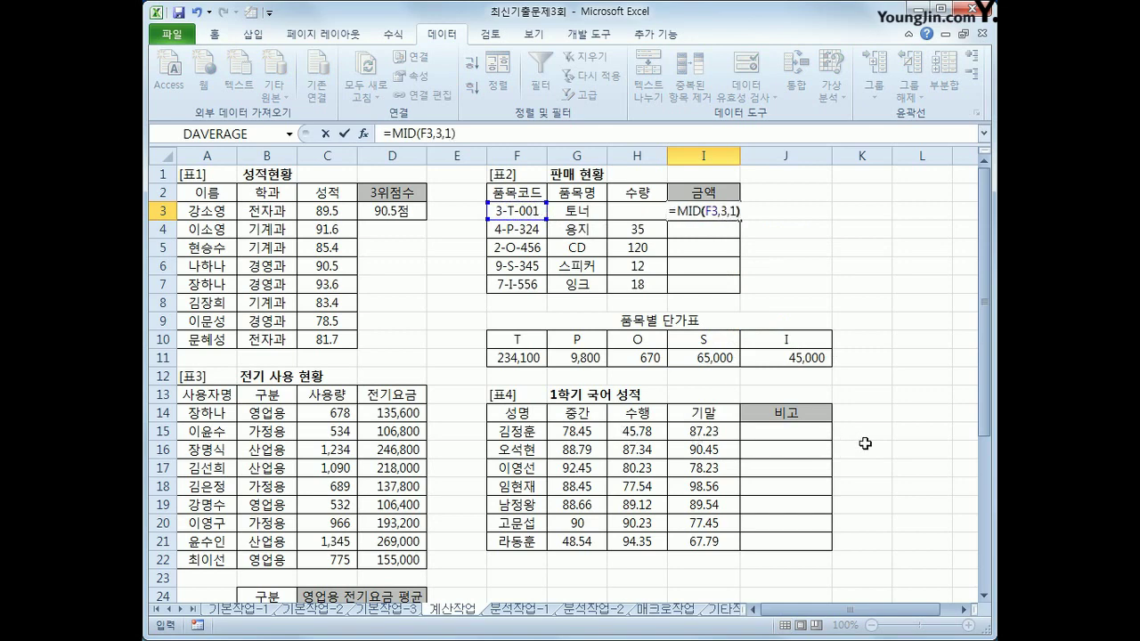
pyautogui.press('Return')
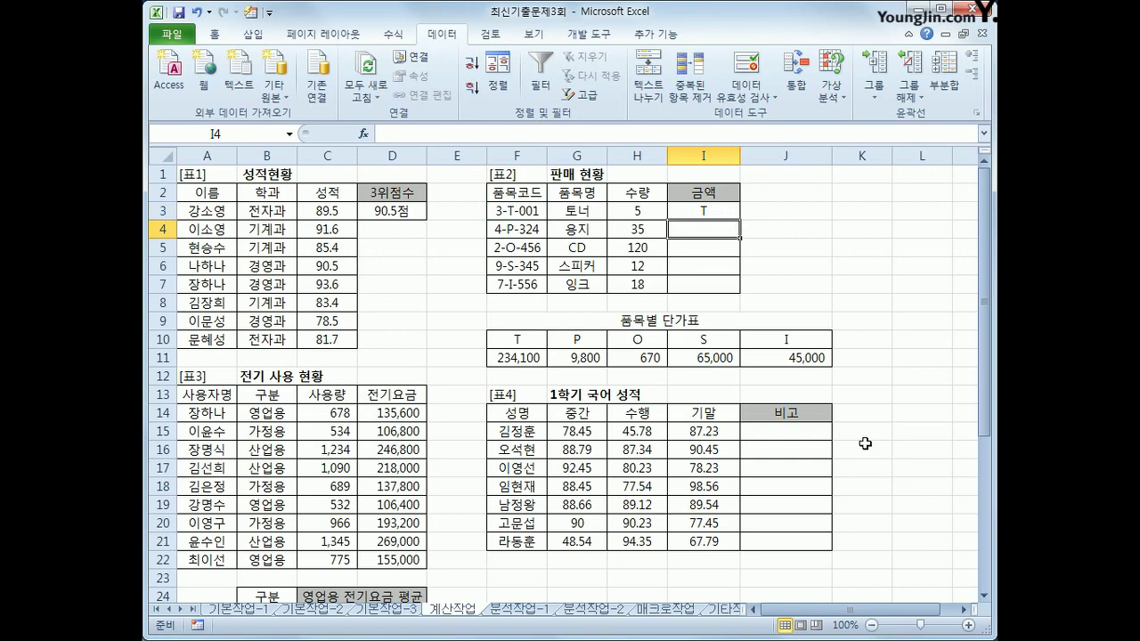
pyautogui.click(723, 210)
pyautogui.moveTo(741, 218); pyautogui.dragTo(741, 291)
pyautogui.click(709, 211)
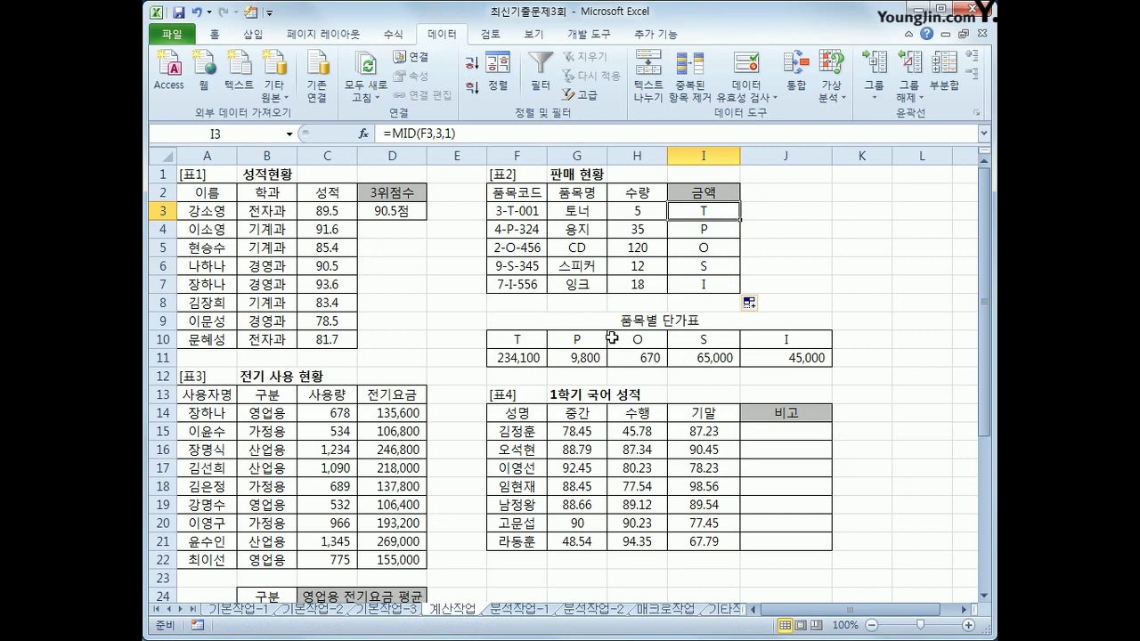
# Step: Wrap the I3 formula as =HLOOKUP(MID(F3,3,1),$F$10:$J$11,2,0) to look up each item's unit price, and fill it down to I7
pyautogui.moveTo(516, 341); pyautogui.dragTo(776, 356)
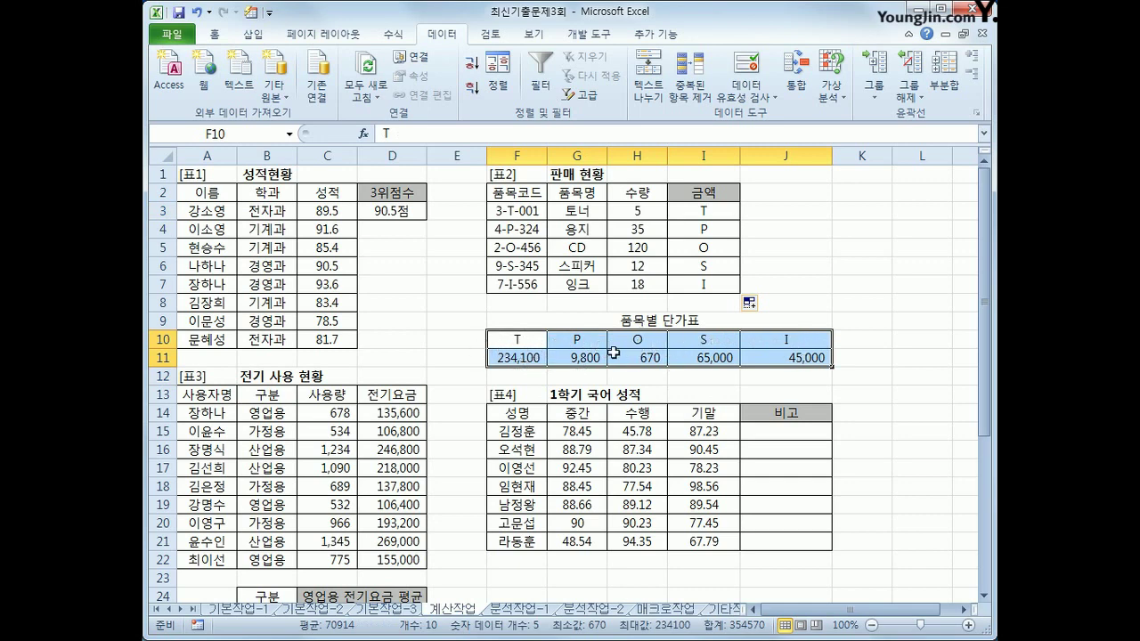
pyautogui.click(693, 228)
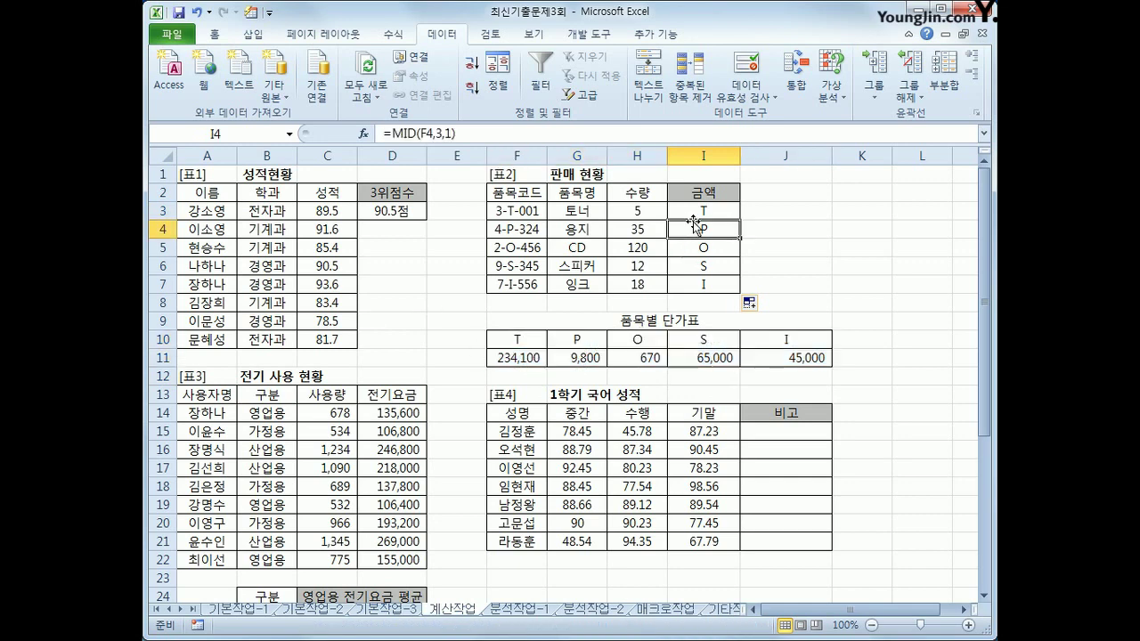
pyautogui.click(688, 211)
pyautogui.moveTo(517, 342); pyautogui.dragTo(776, 360)
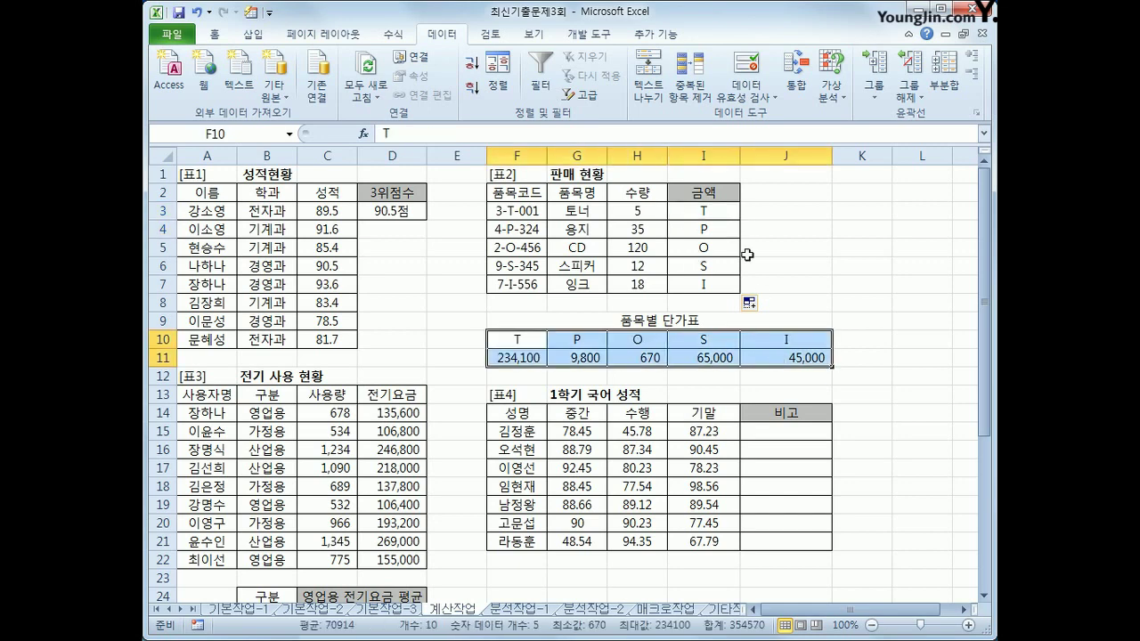
pyautogui.click(729, 211)
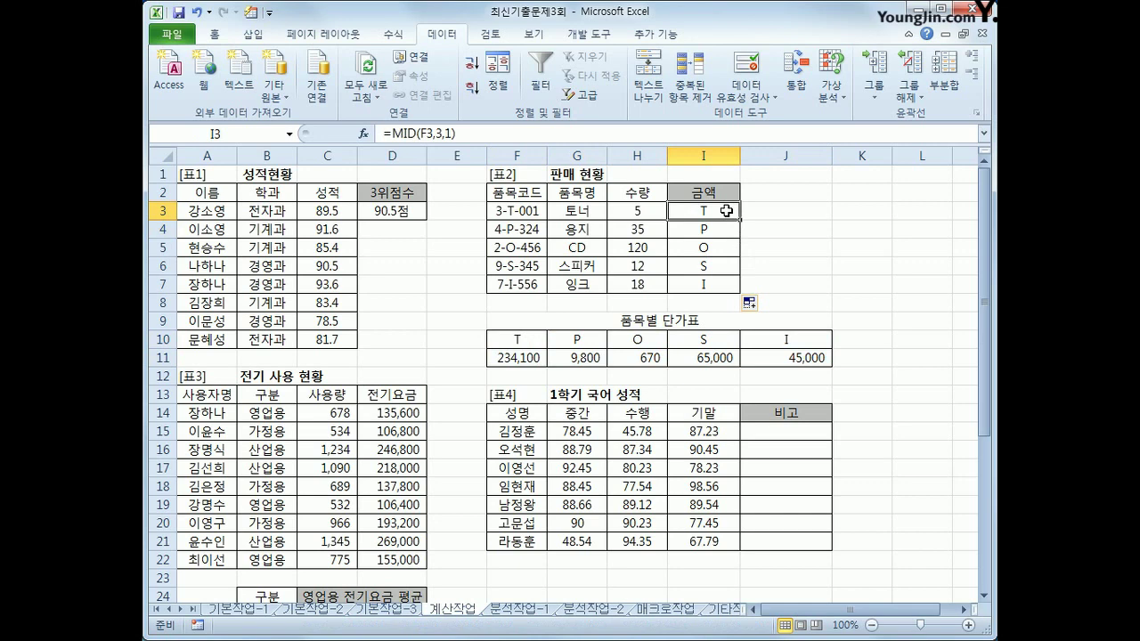
pyautogui.click(393, 133)
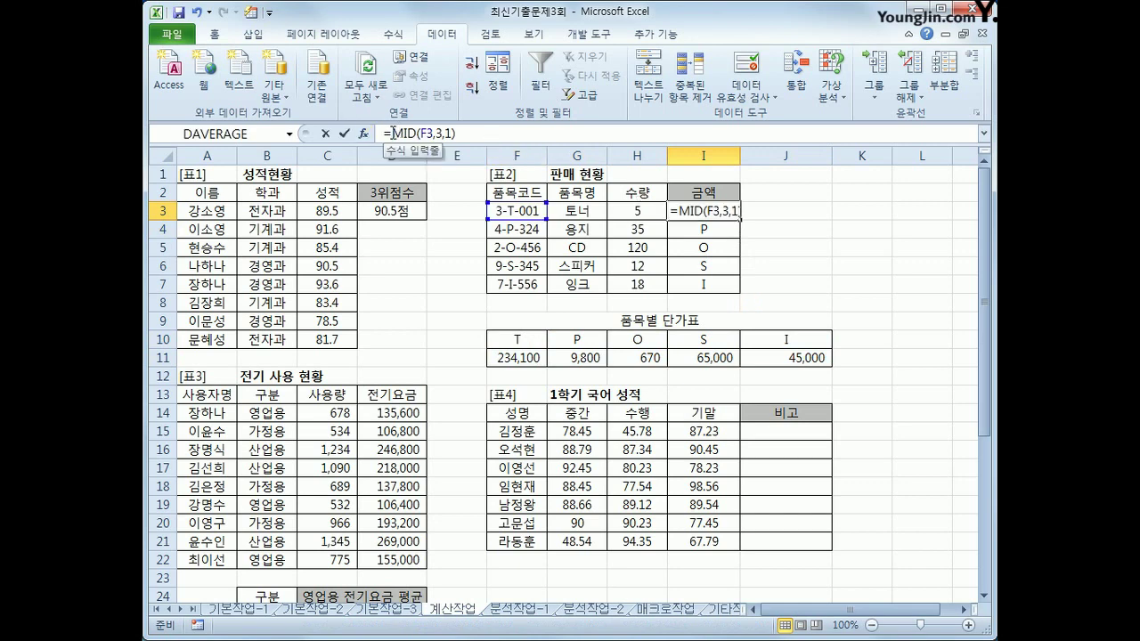
pyautogui.write('HLOOKUP(MID(F3')
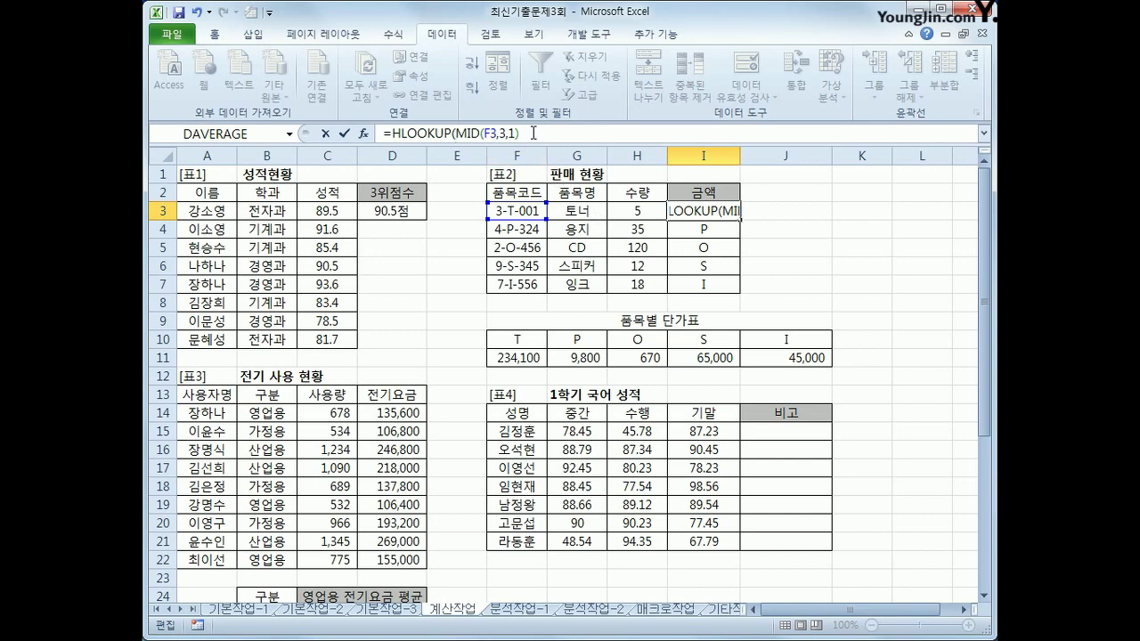
pyautogui.write(',')
pyautogui.moveTo(533, 341); pyautogui.dragTo(761, 352)
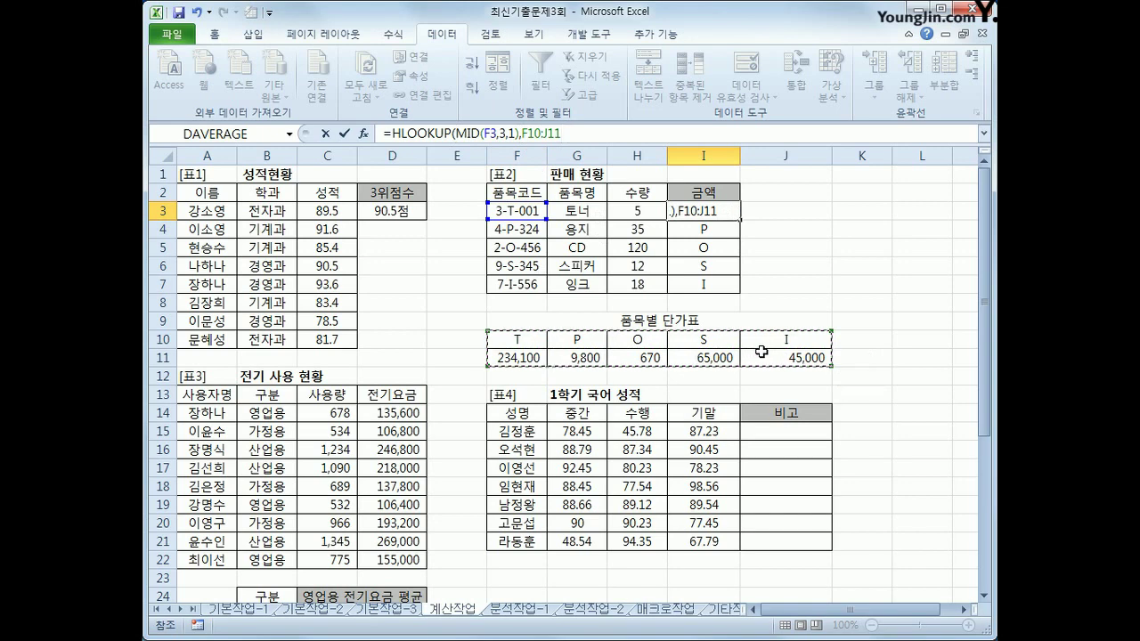
pyautogui.press('F4')
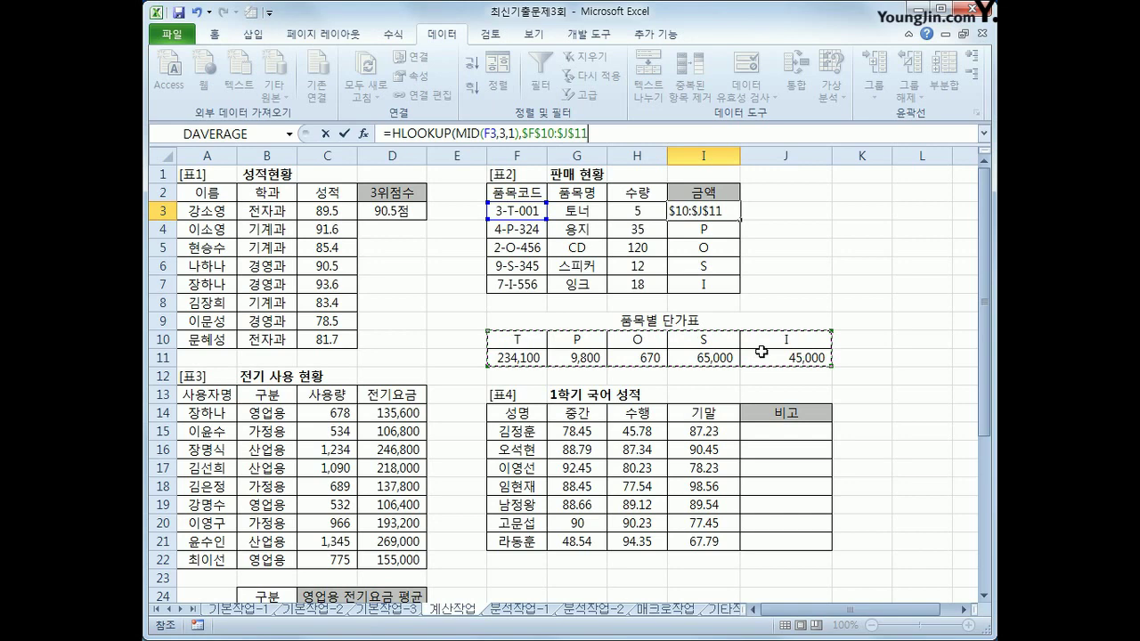
pyautogui.write(',2')
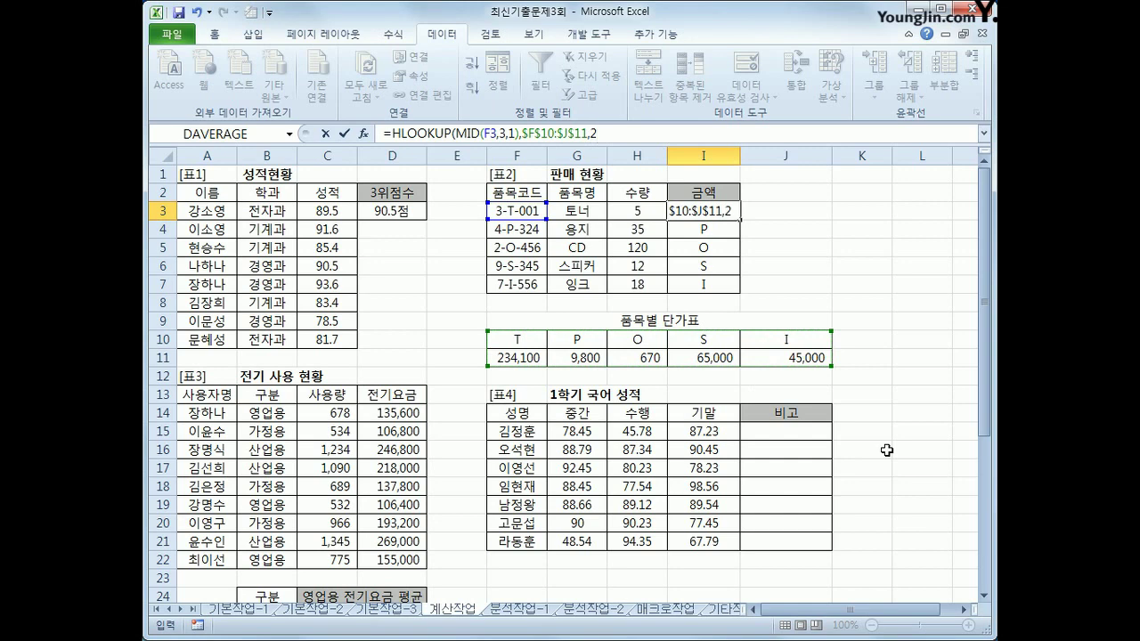
pyautogui.write(',0')
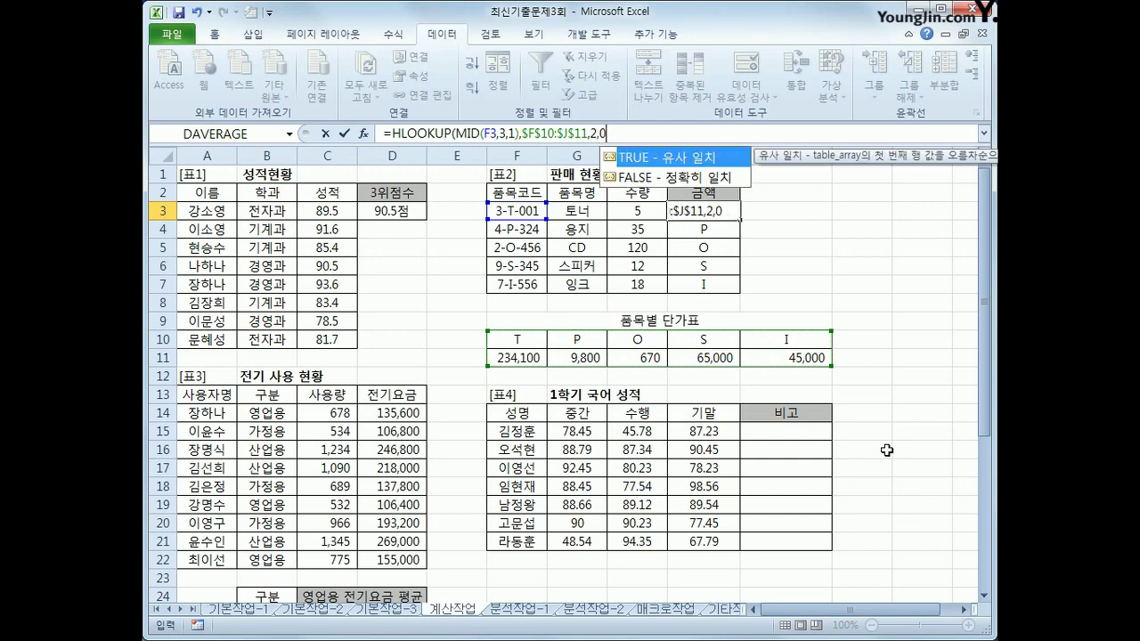
pyautogui.write(')')
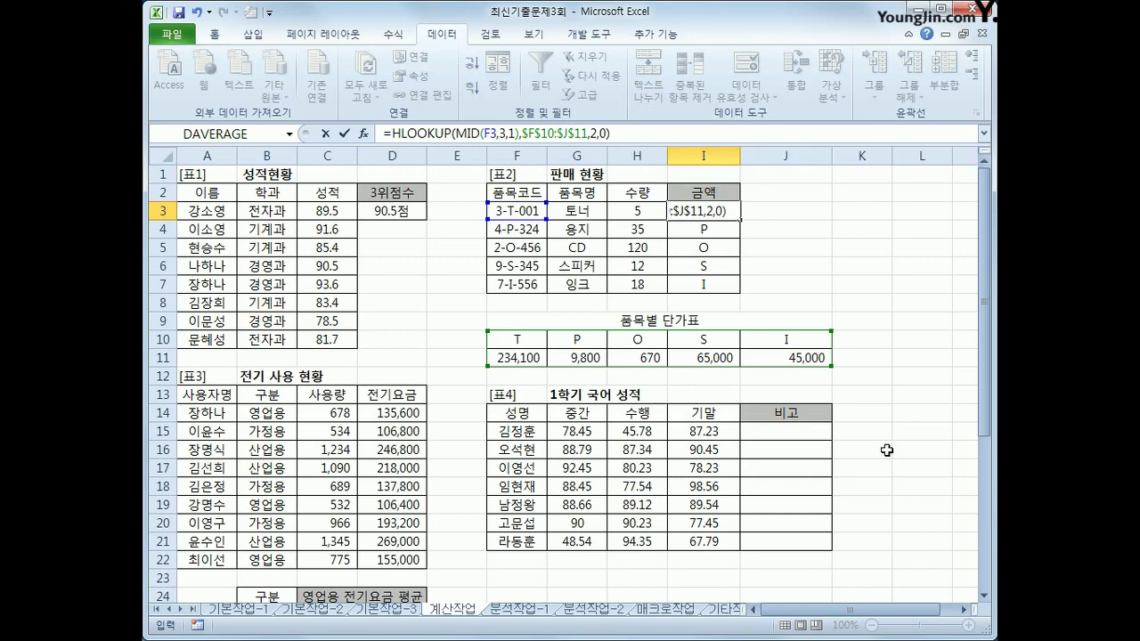
pyautogui.press('Return')
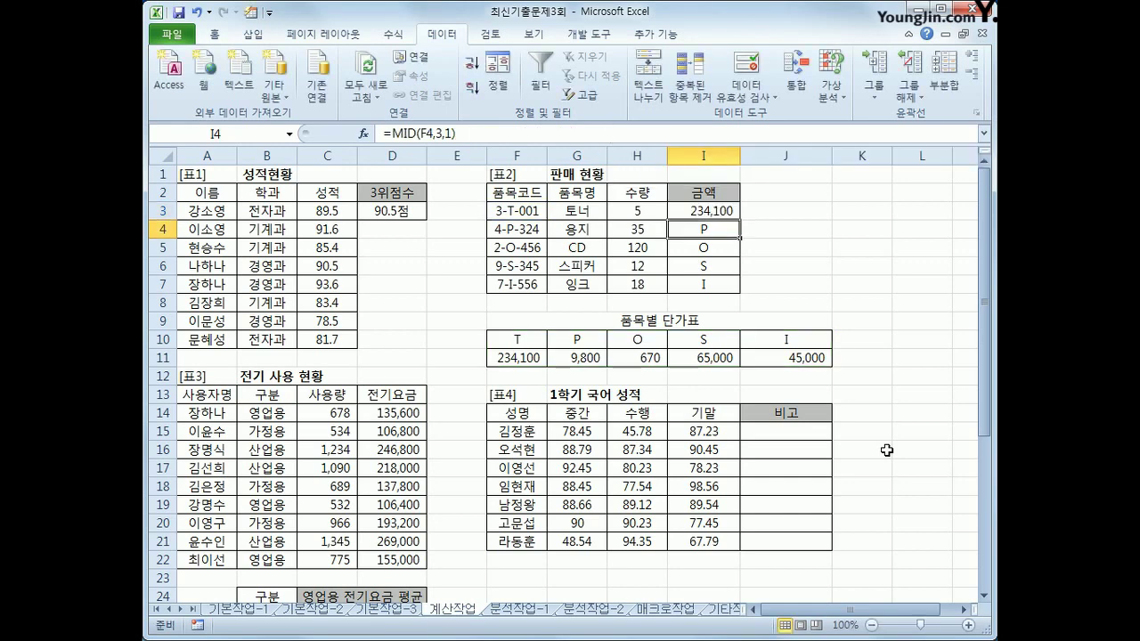
pyautogui.click(727, 214)
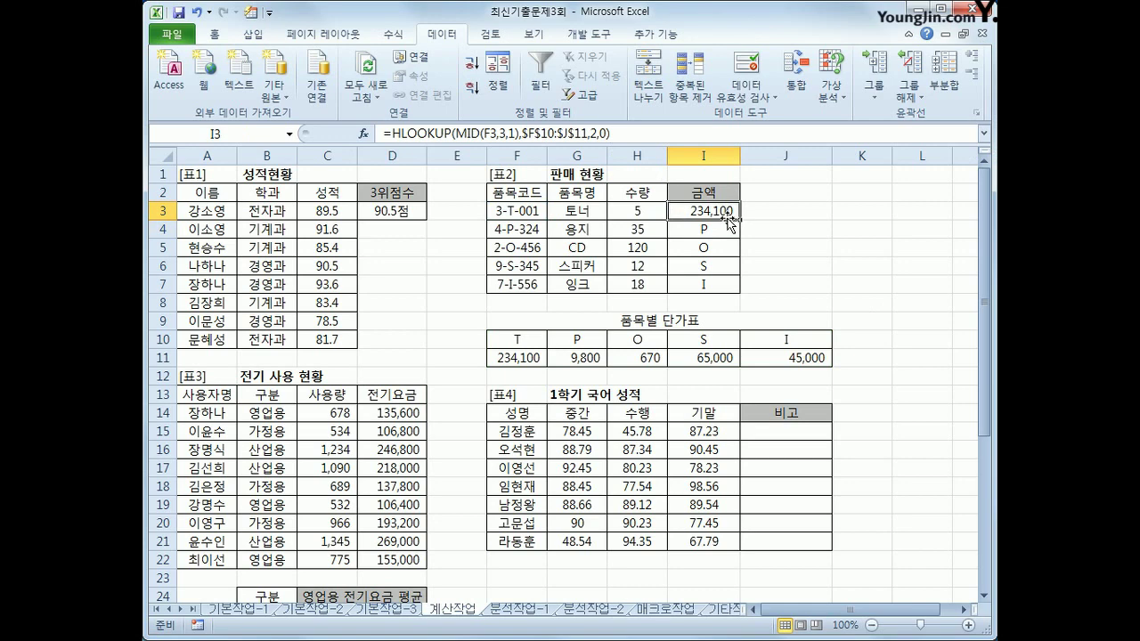
pyautogui.moveTo(728, 217); pyautogui.dragTo(734, 301)
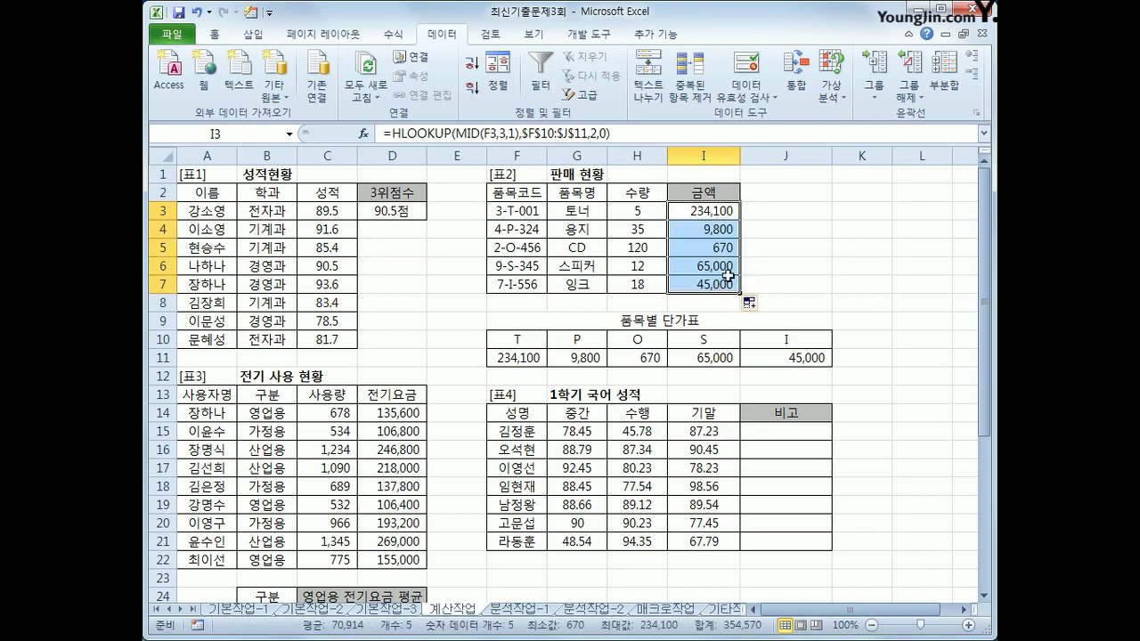
# Step: Multiply the HLOOKUP result in I3 by the quantity in H3 and fill the formula down to I7
pyautogui.click(700, 211)
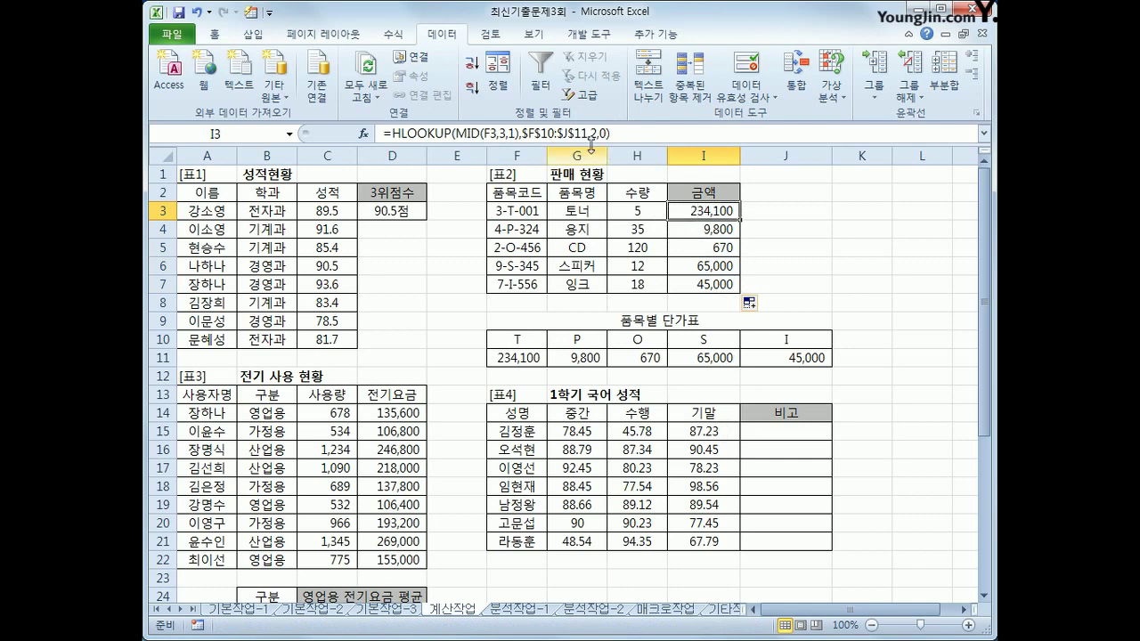
pyautogui.click(627, 133)
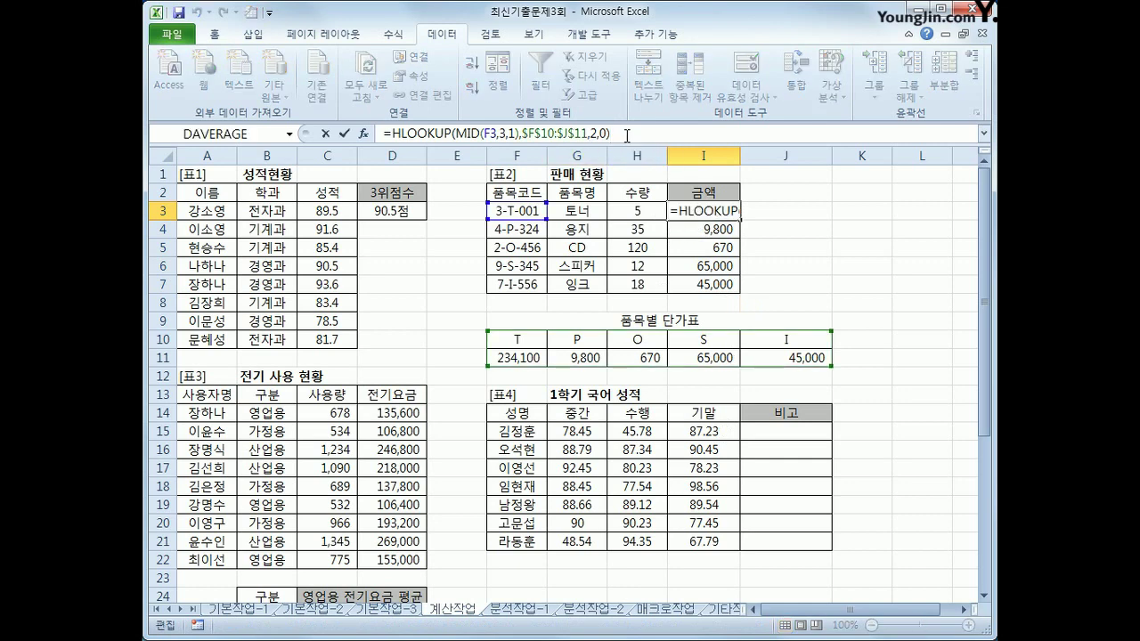
pyautogui.press('End')
pyautogui.write('*')
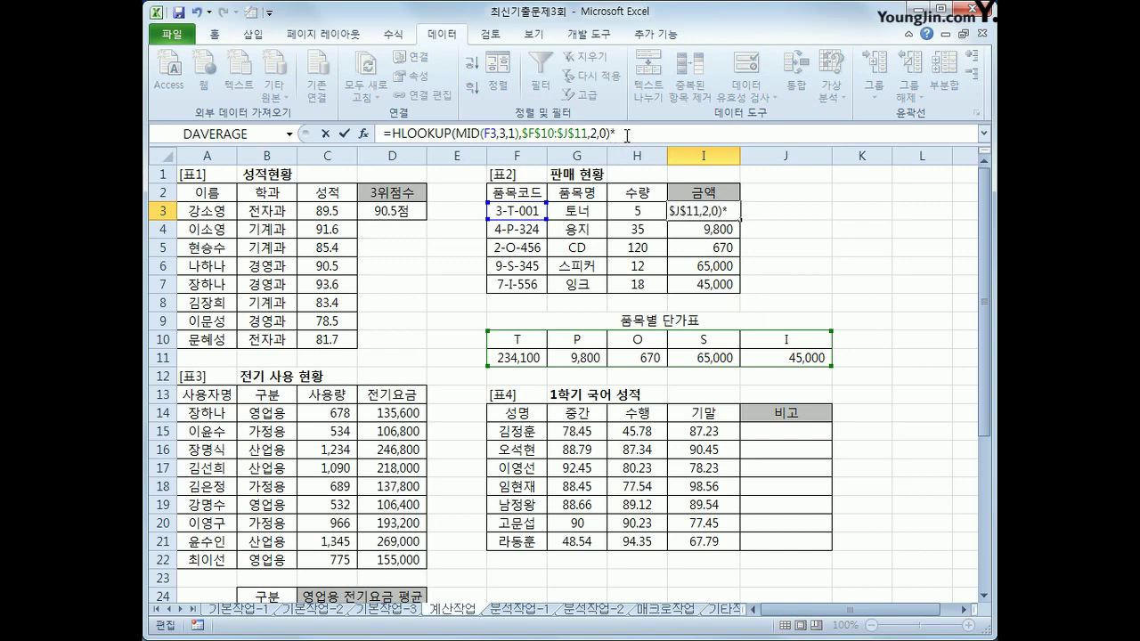
pyautogui.click(648, 210)
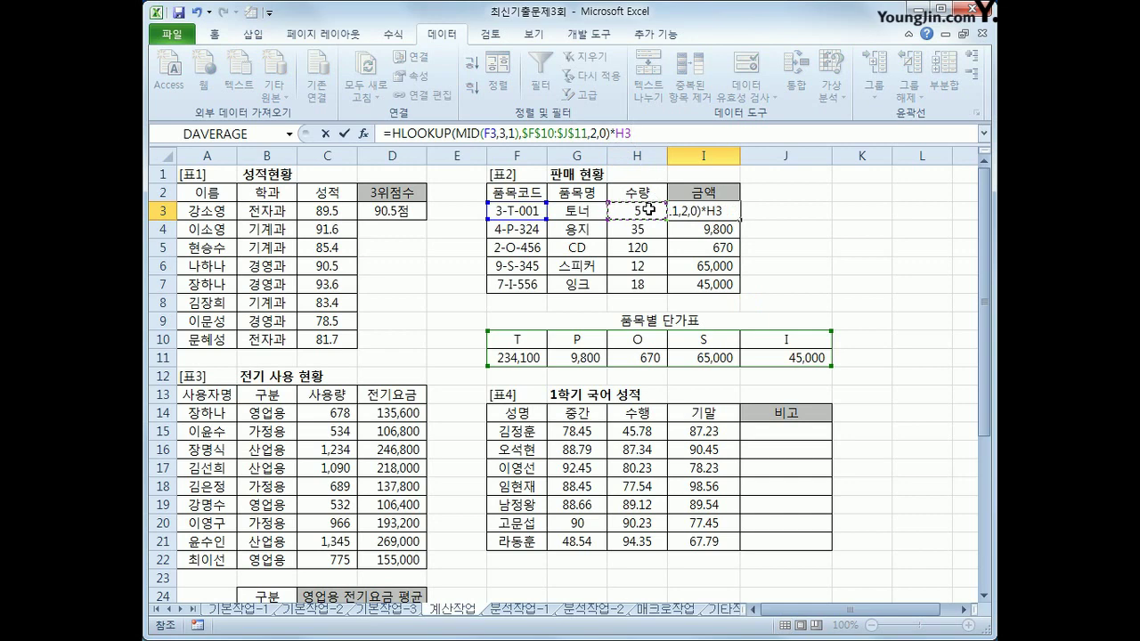
pyautogui.hotkey('ctrl', 'Return')
pyautogui.moveTo(739, 220); pyautogui.dragTo(732, 286)
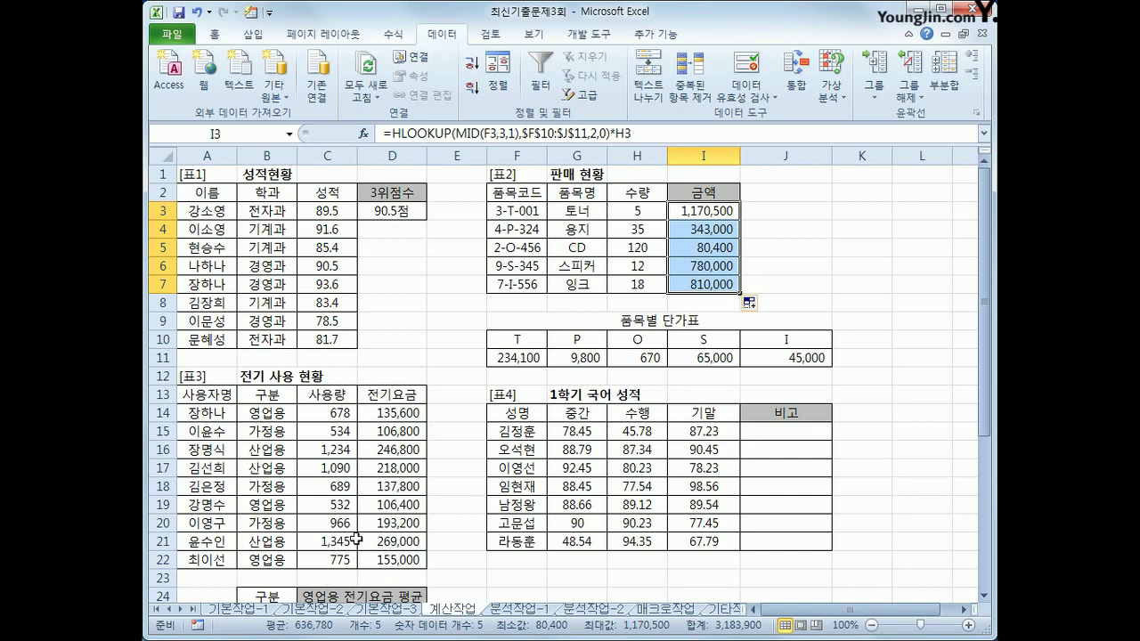
# Step: Insert a DAVERAGE function in C25 below 영업용 전기요금 평균, with the 전기 사용 현황 table A13:D22 as its database
pyautogui.scroll(-4, 389, 476)
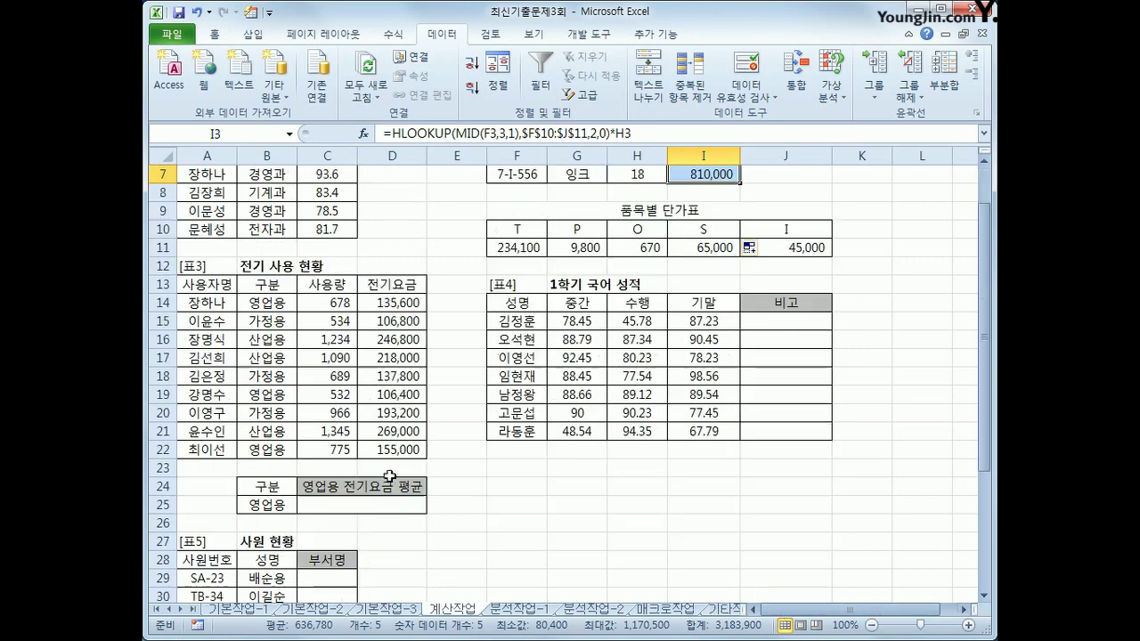
pyautogui.scroll(1, 389, 476)
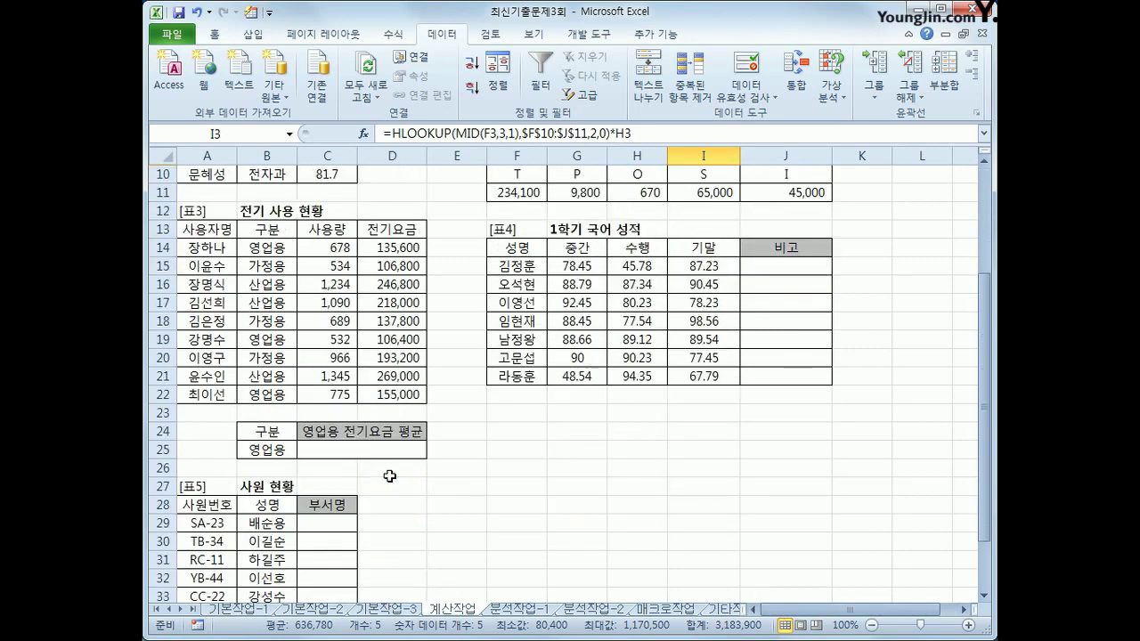
pyautogui.click(267, 431)
pyautogui.click(269, 451)
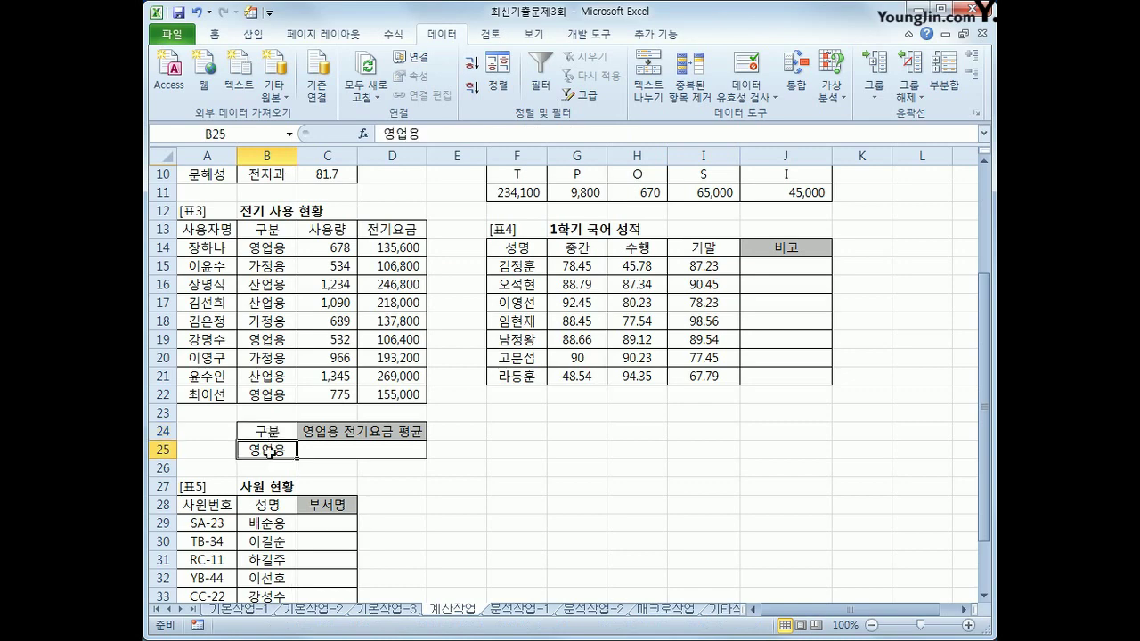
pyautogui.moveTo(267, 431); pyautogui.dragTo(269, 451)
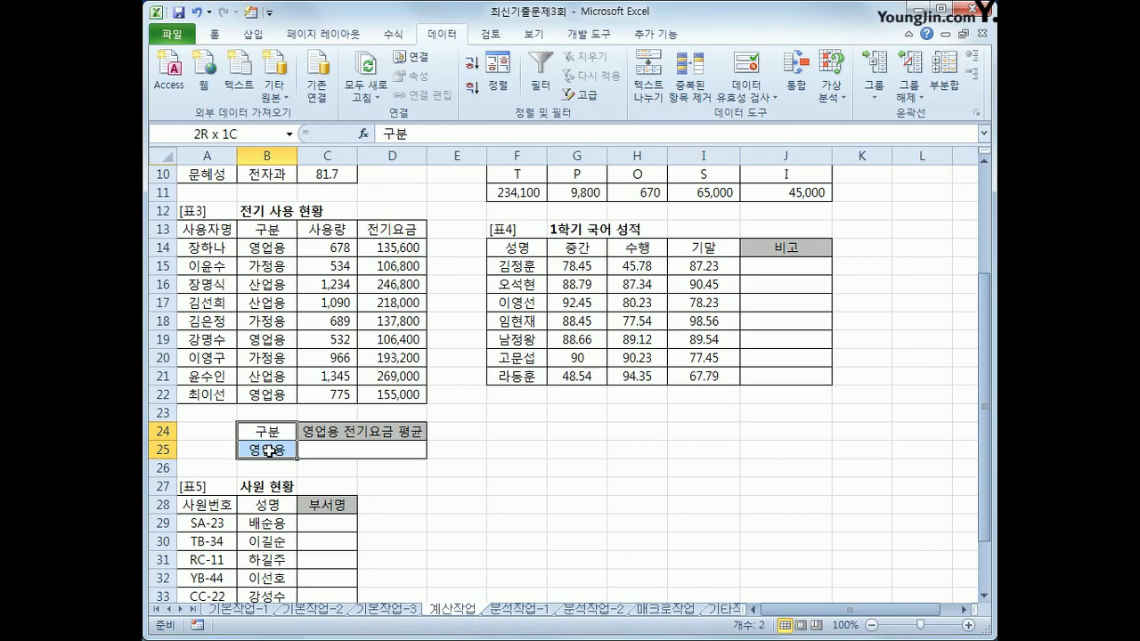
pyautogui.moveTo(268, 452); pyautogui.dragTo(269, 452)
pyautogui.click(319, 452)
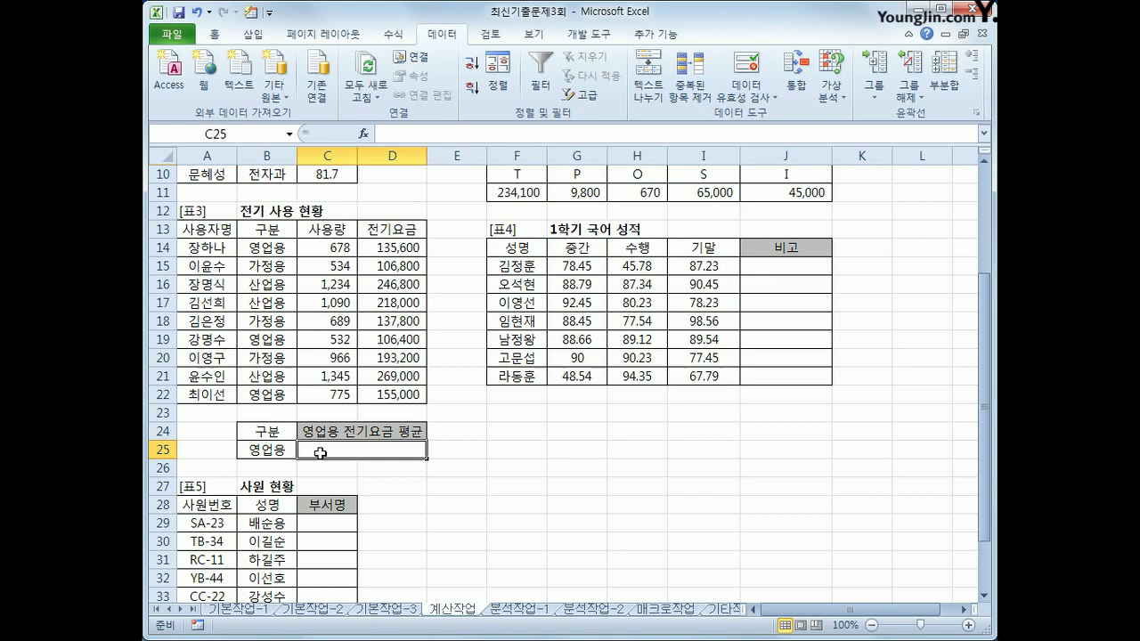
pyautogui.click(363, 133)
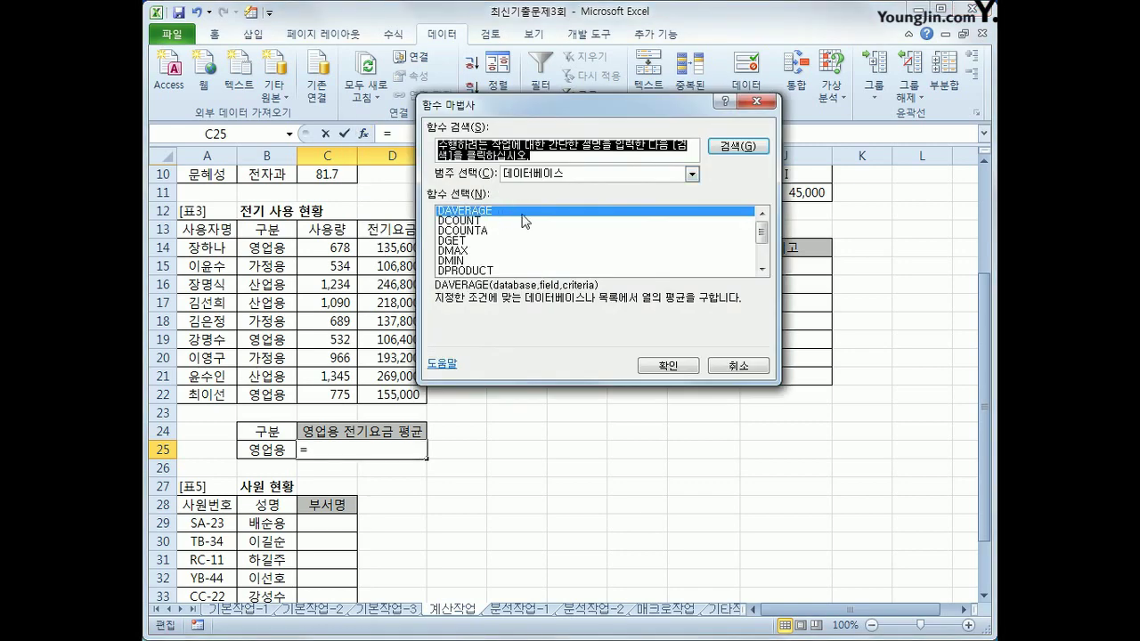
pyautogui.click(668, 365)
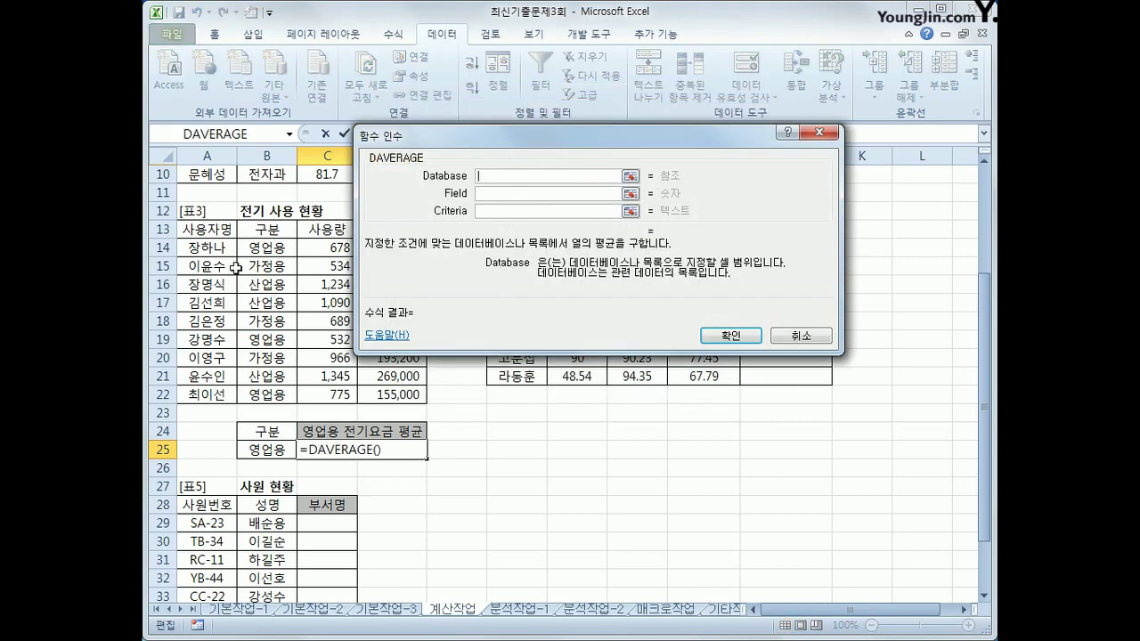
pyautogui.moveTo(211, 232); pyautogui.dragTo(385, 393)
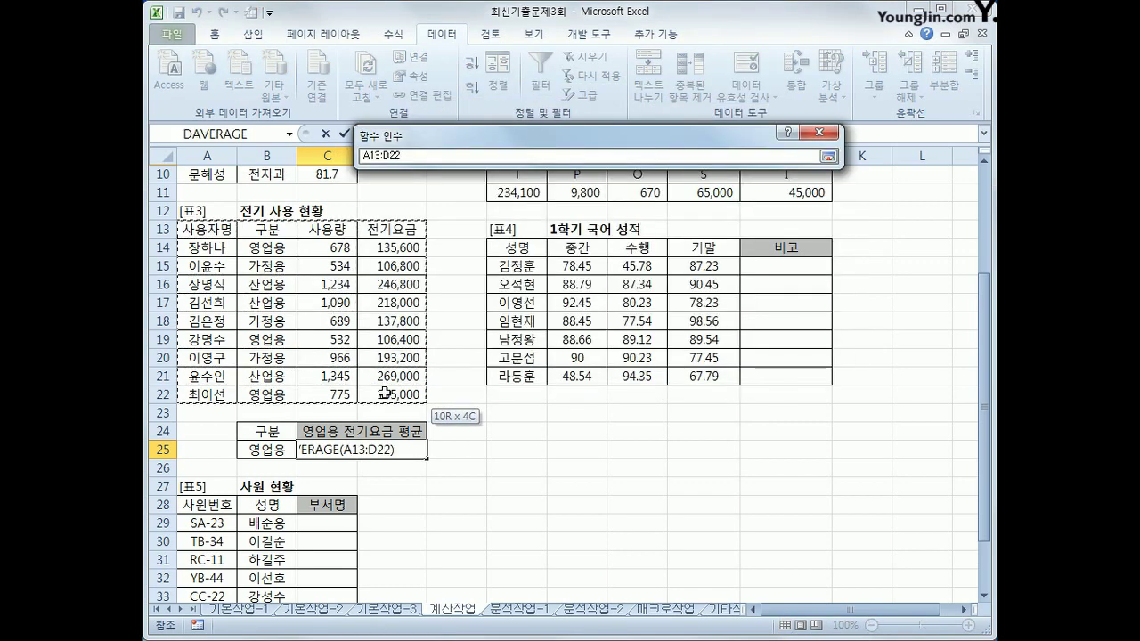
pyautogui.moveTo(384, 393); pyautogui.dragTo(385, 392)
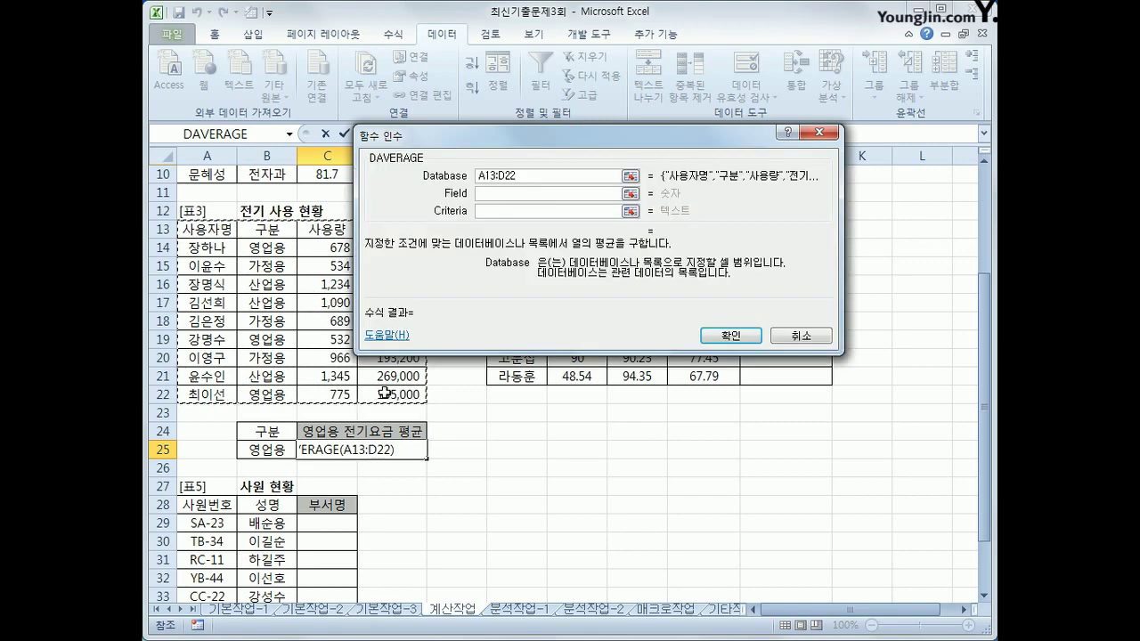
# Step: Complete the DAVERAGE function in C25 with the 전기요금 header D13 as field and B24:B25 as criteria
pyautogui.click(481, 196)
pyautogui.moveTo(501, 148); pyautogui.dragTo(562, 324)
pyautogui.click(379, 229)
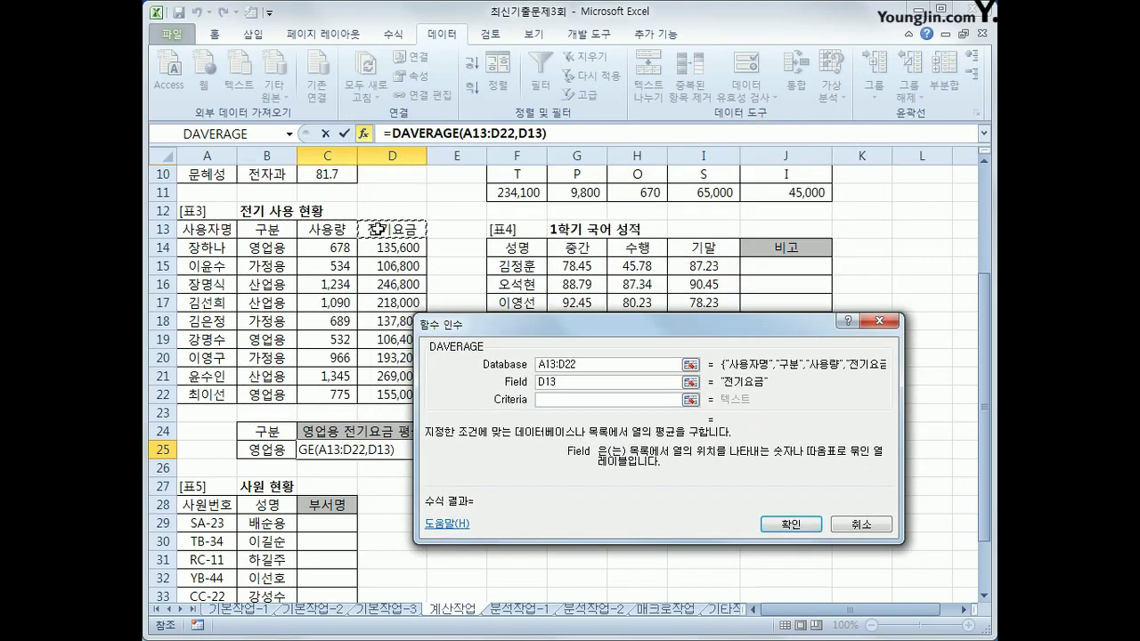
pyautogui.click(540, 401)
pyautogui.moveTo(250, 433); pyautogui.dragTo(256, 454)
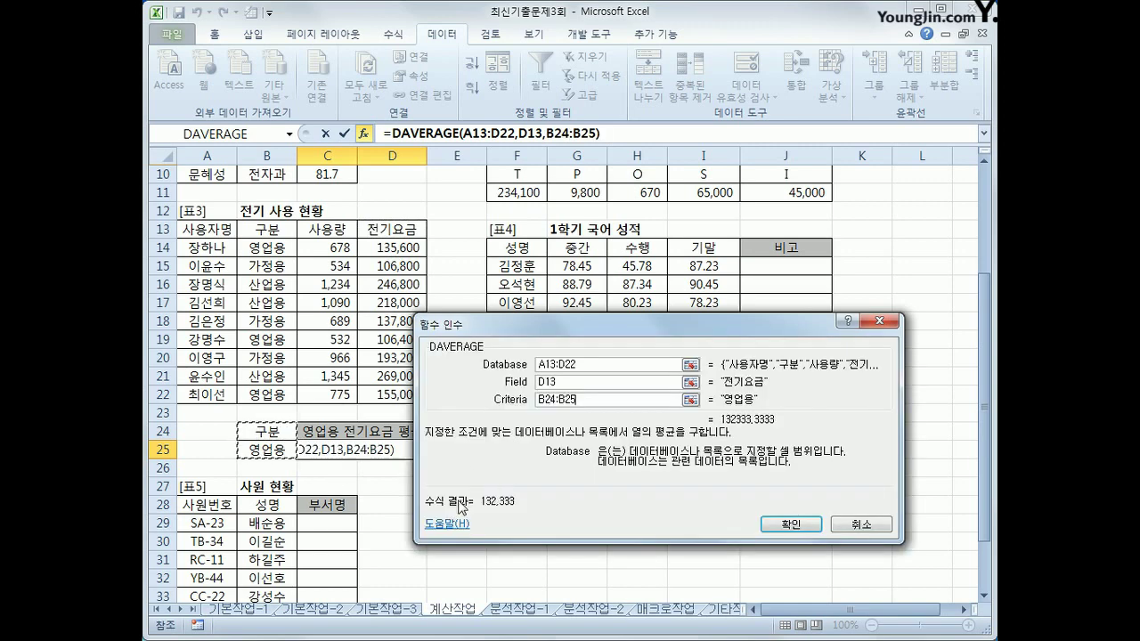
pyautogui.click(782, 526)
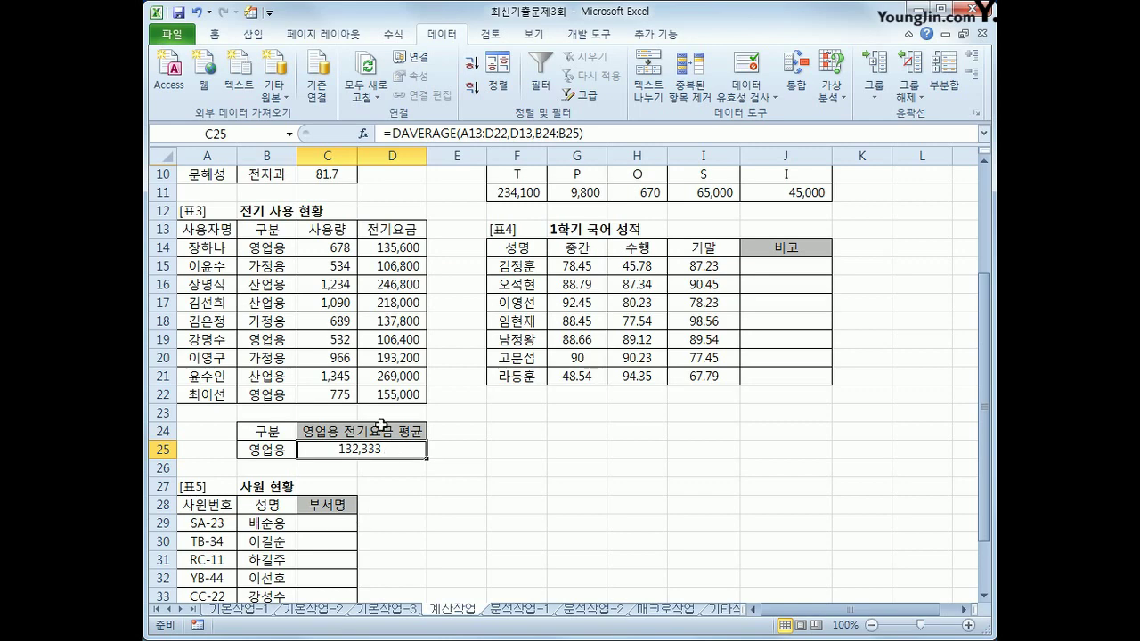
# Step: Wrap the C25 formula as =ROUNDUP(DAVERAGE(A13:D22,D13,B24:B25),-3) to round the average up to thousands
pyautogui.click(389, 132)
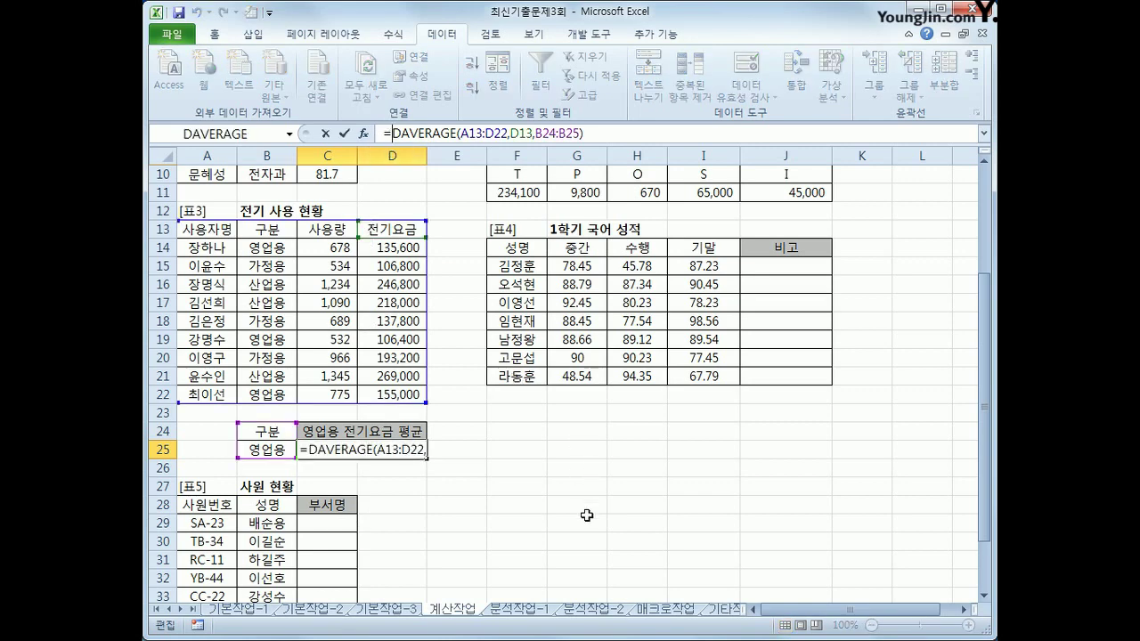
pyautogui.write('ROU')
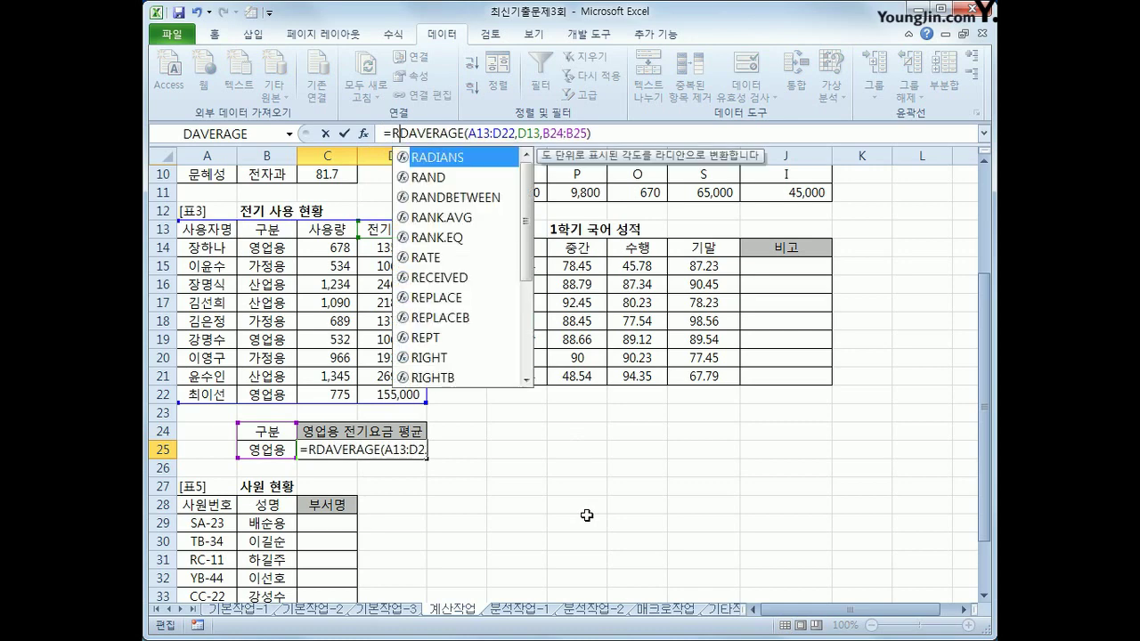
pyautogui.write('N')
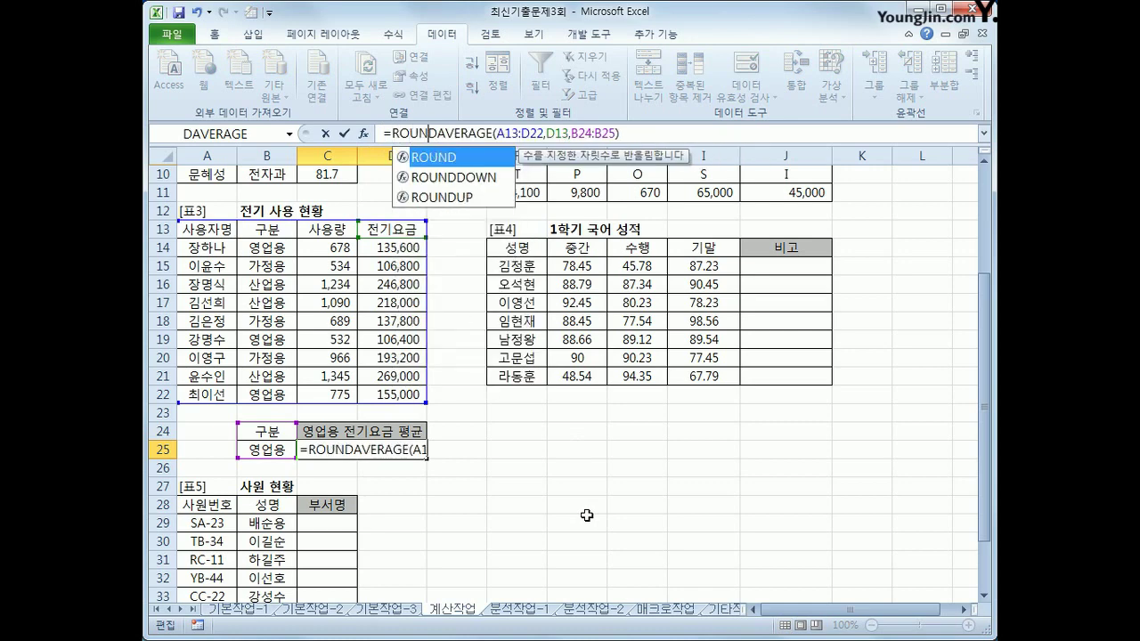
pyautogui.press('Down')
pyautogui.press('Down')
pyautogui.press('Tab')
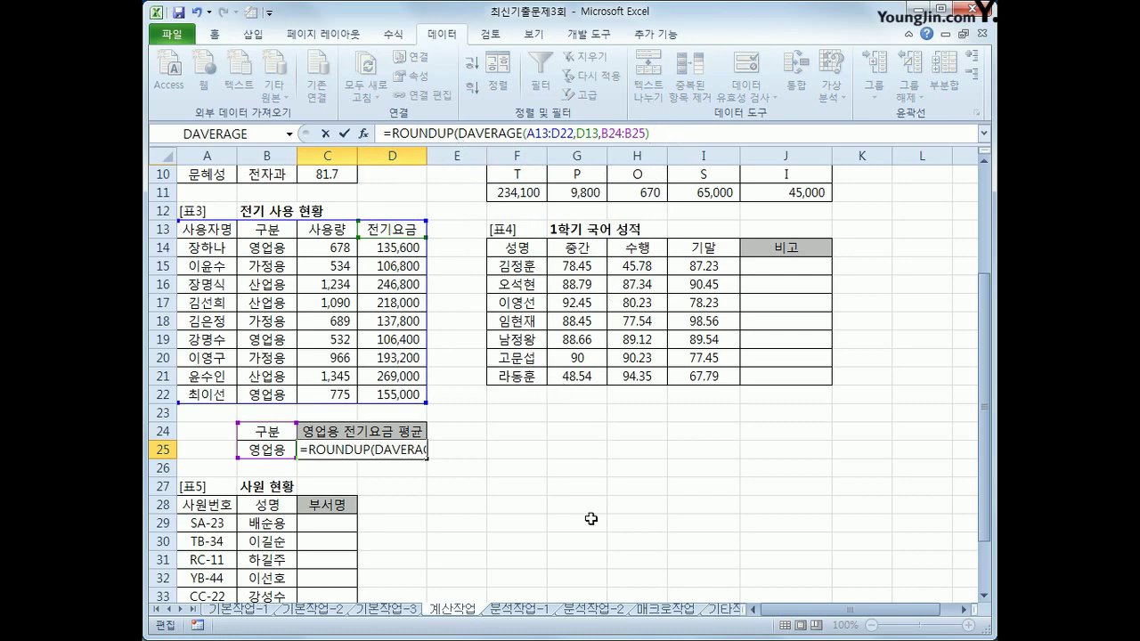
pyautogui.write(',')
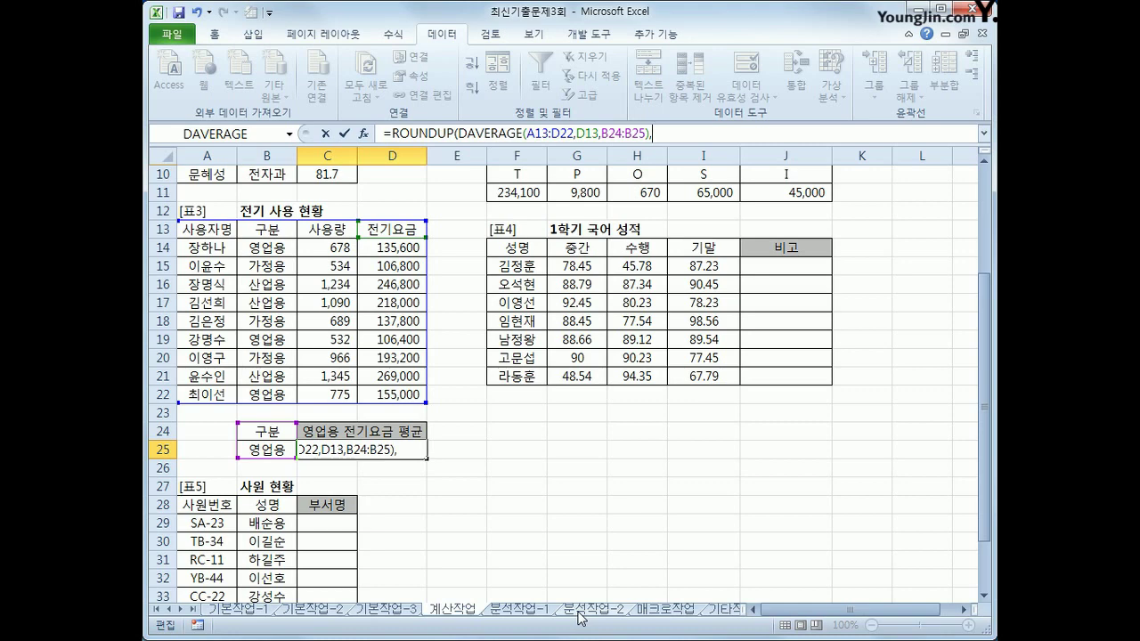
pyautogui.write('-3)')
pyautogui.press('Return')
pyautogui.click(383, 457)
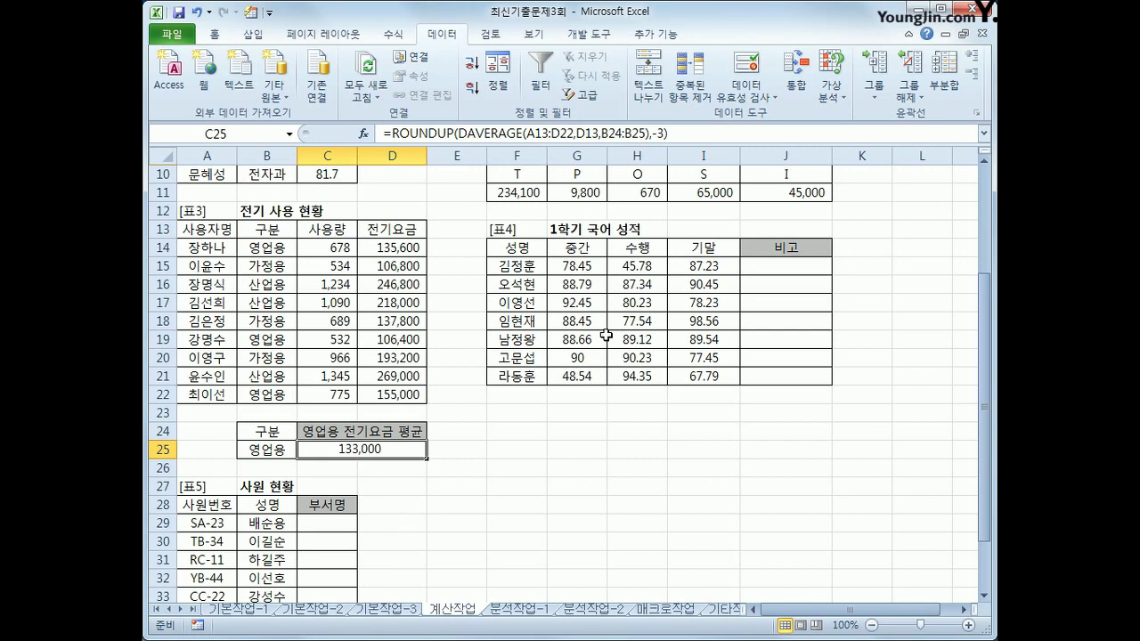
# Step: Enter =STDEV(G15:I15) in J15 for the standard deviation of the first student's scores
pyautogui.click(780, 269)
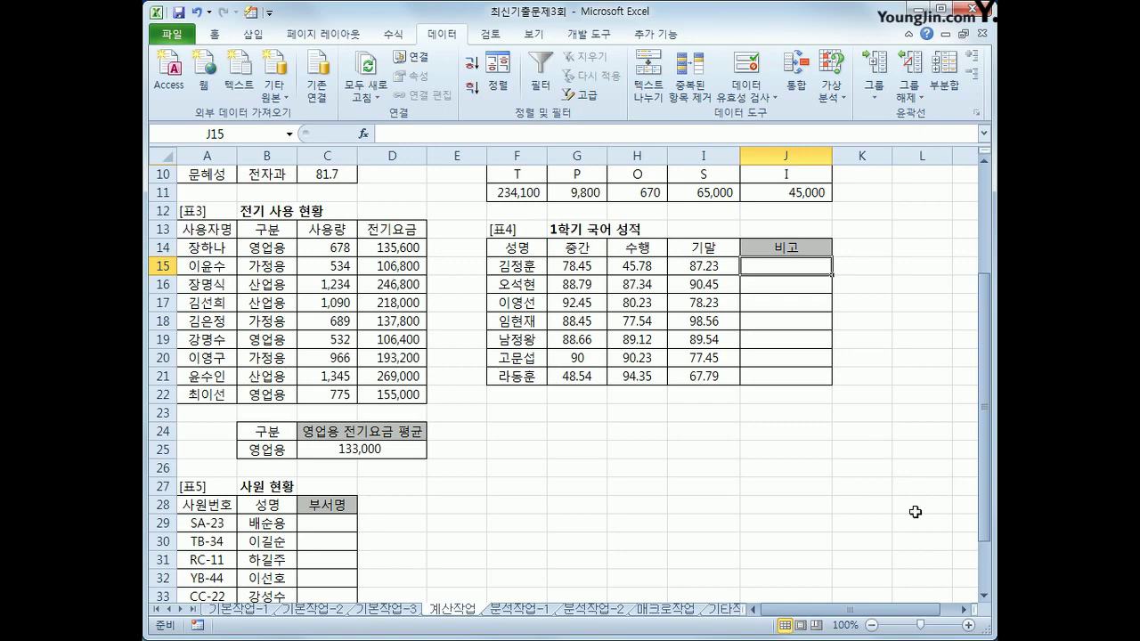
pyautogui.write('=ㄴ')
pyautogui.press('BackSpace')
pyautogui.write('S')
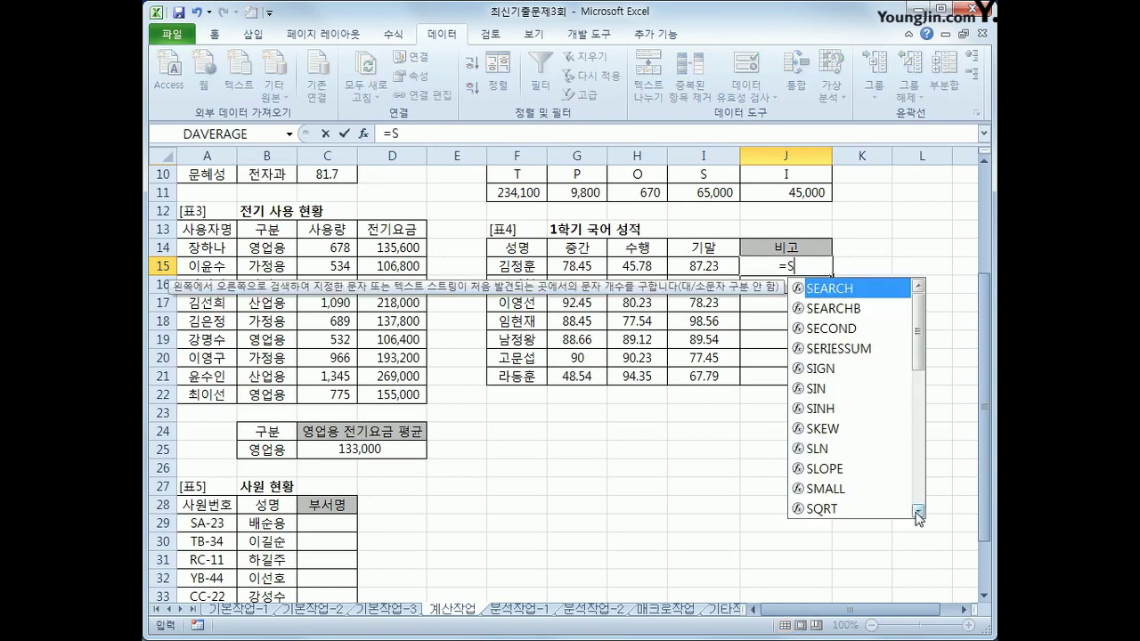
pyautogui.write('TDEV(')
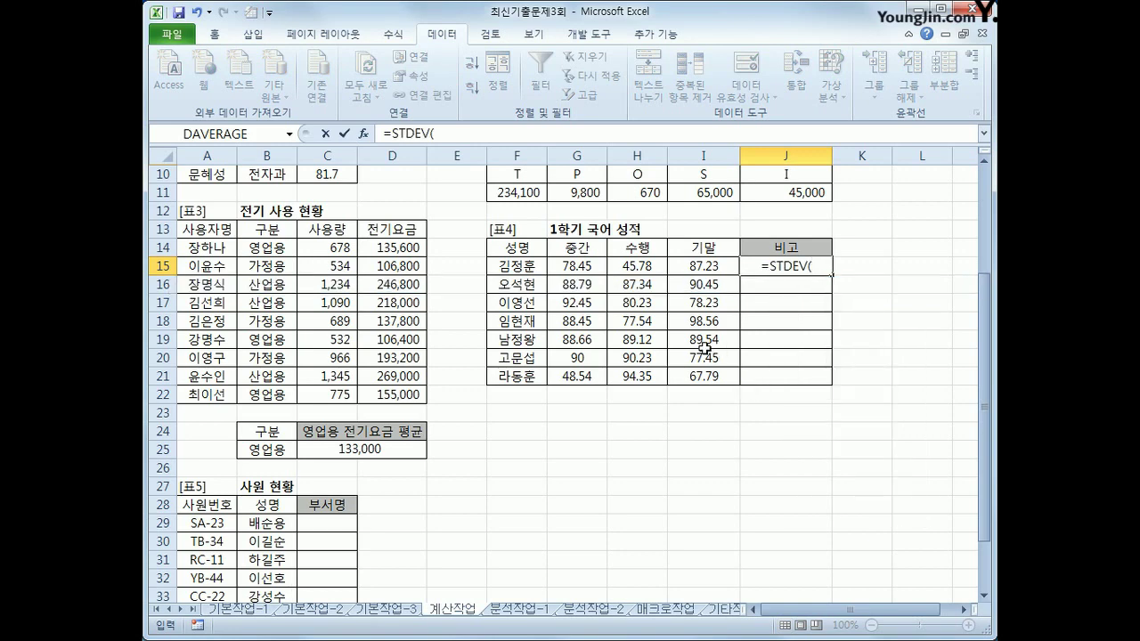
pyautogui.moveTo(589, 269); pyautogui.dragTo(691, 267)
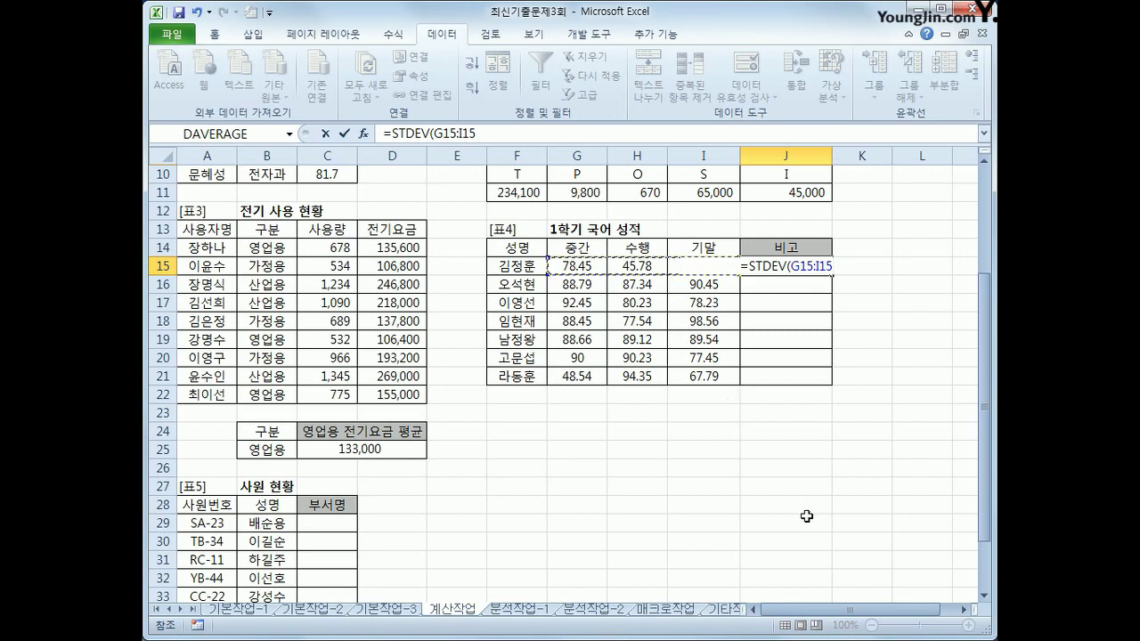
pyautogui.write(')')
pyautogui.press('Return')
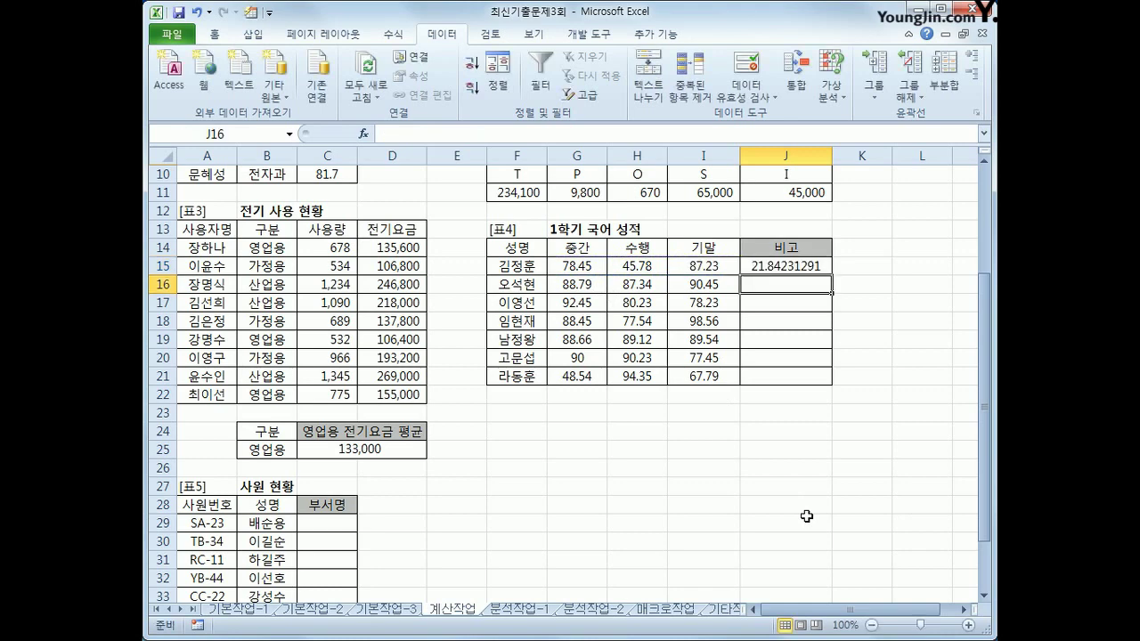
pyautogui.press('Up')
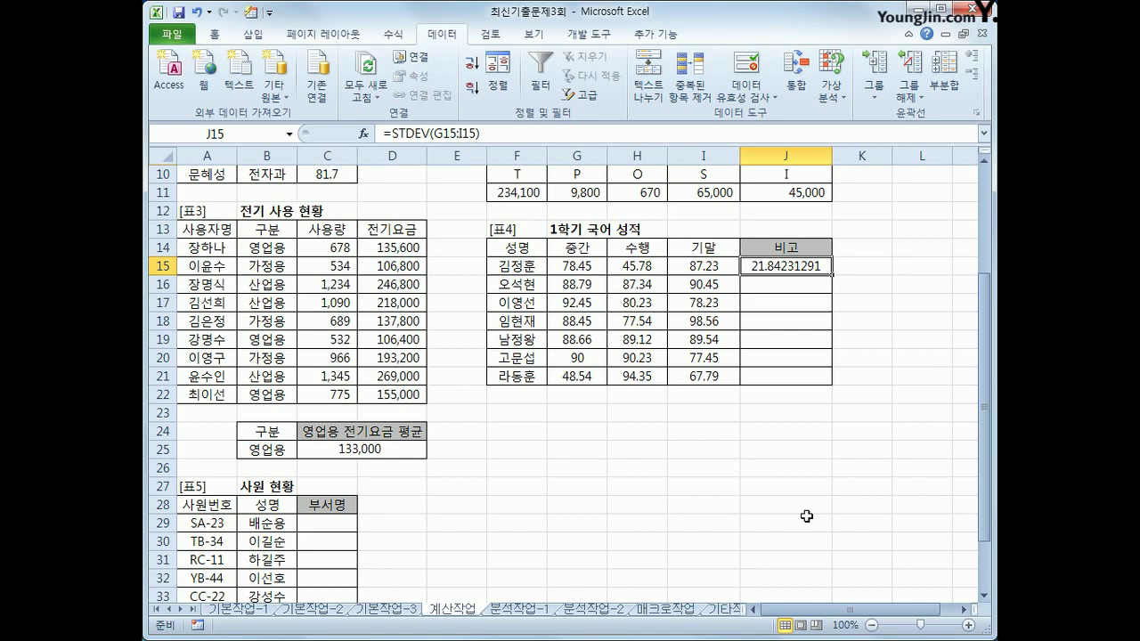
# Step: Extend the J15 formula into an IF test, =IF(STDEV(G15:I15)>=STDEV($G$15:$I$21), comparing with the deviation of all scores
pyautogui.click(393, 133)
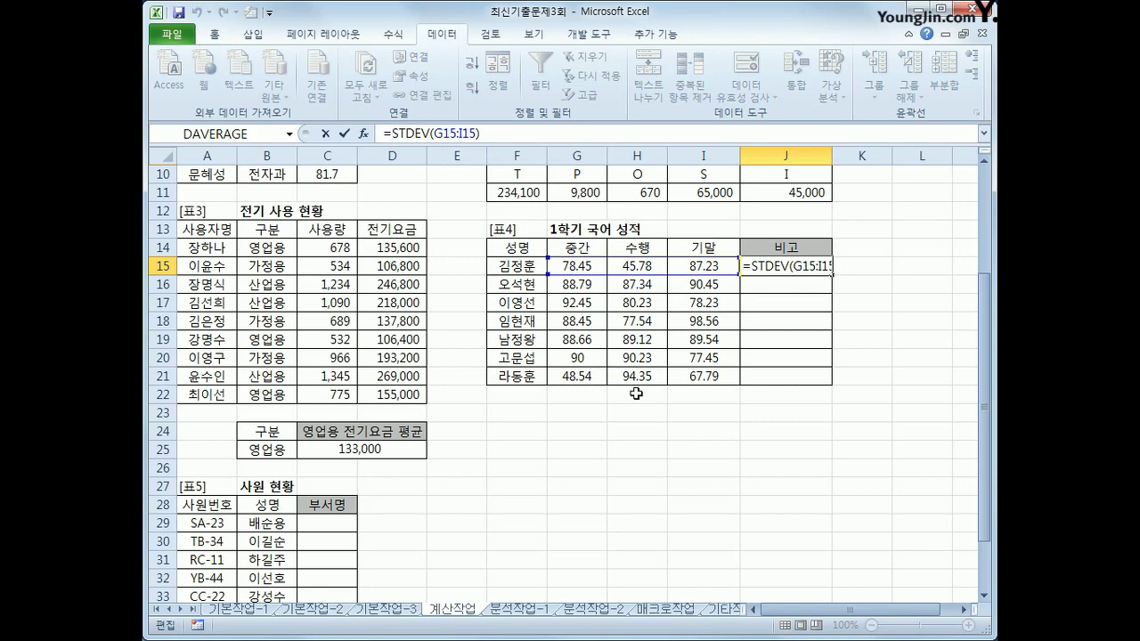
pyautogui.hotkey('shift', 'Home')
pyautogui.hotkey('shift', 'Right')
pyautogui.press('Left')
pyautogui.write('IF(')
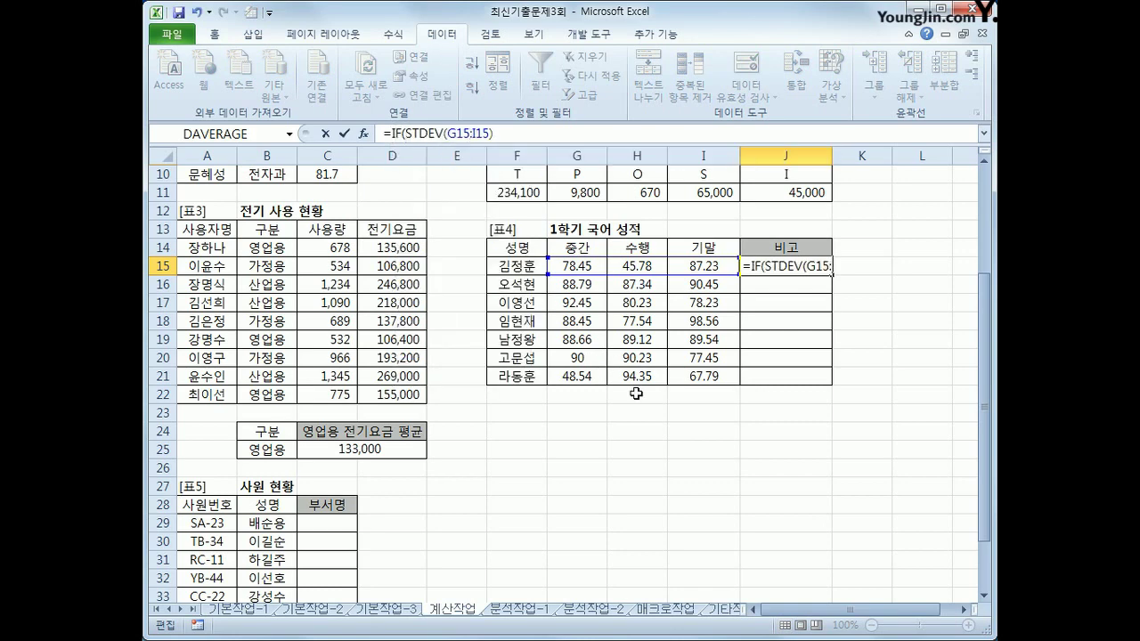
pyautogui.press('End')
pyautogui.write('>=')
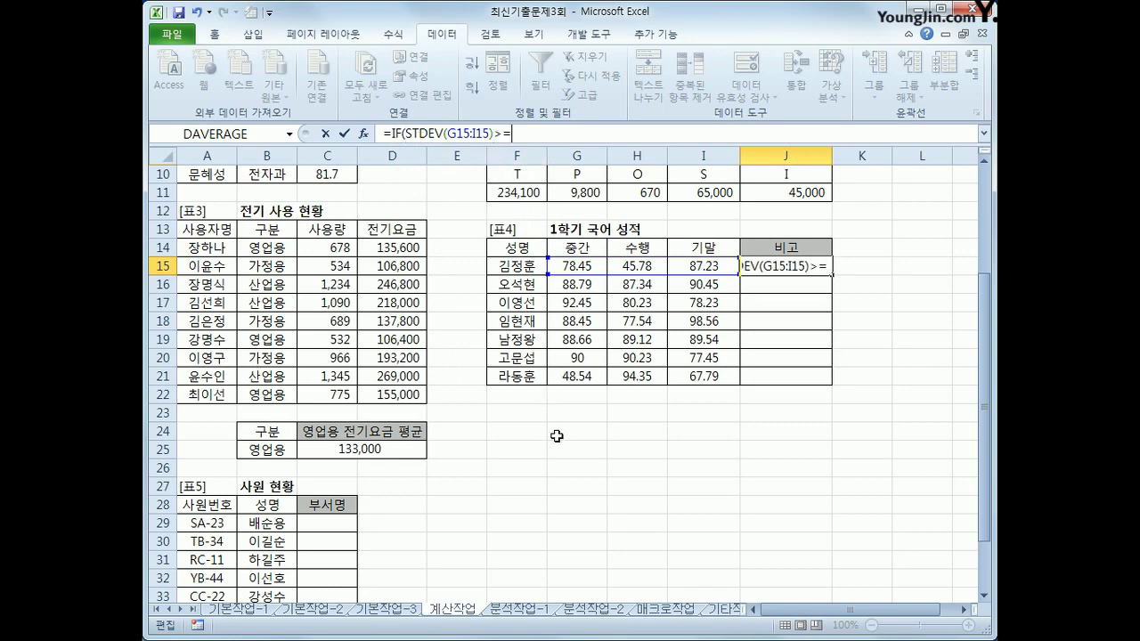
pyautogui.write('ST')
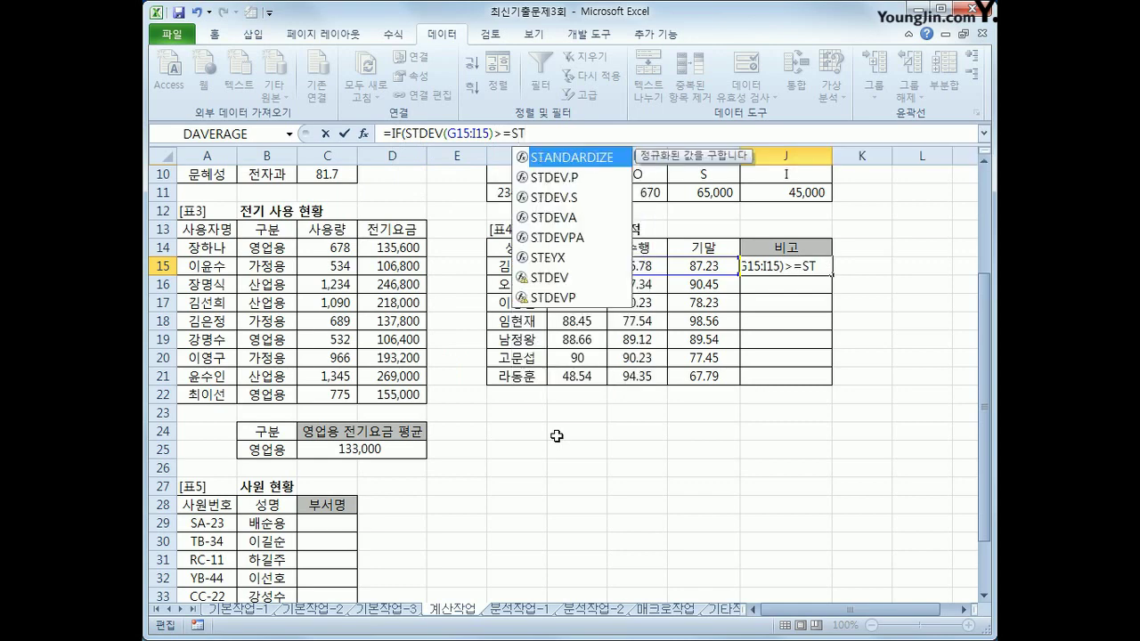
pyautogui.write('DEV')
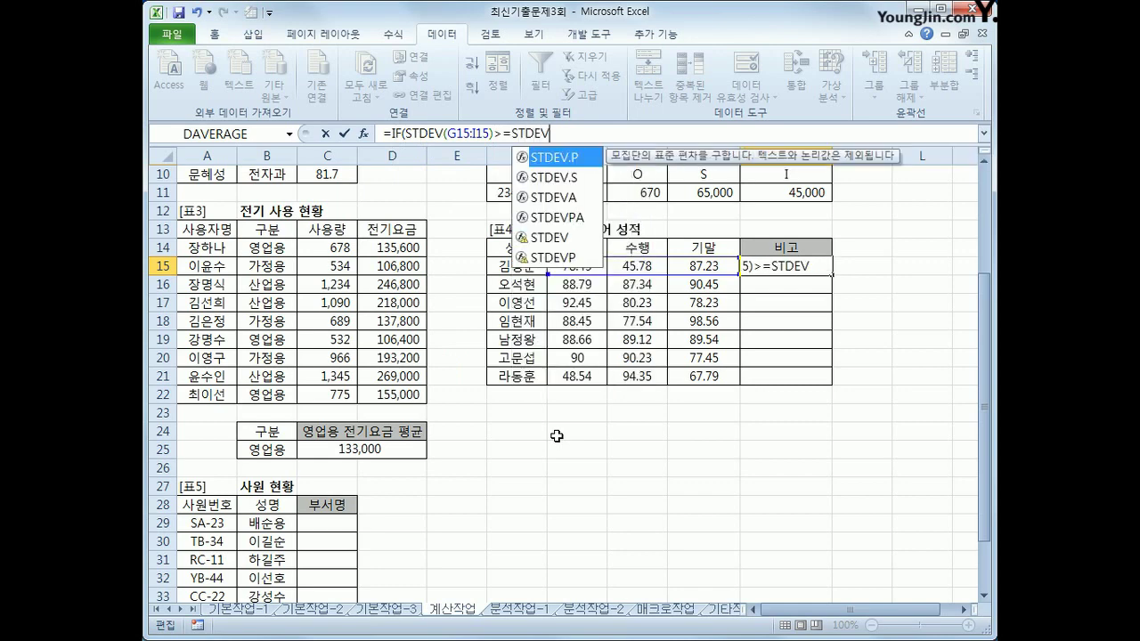
pyautogui.write('(')
pyautogui.click(588, 264)
pyautogui.moveTo(586, 264); pyautogui.dragTo(705, 378)
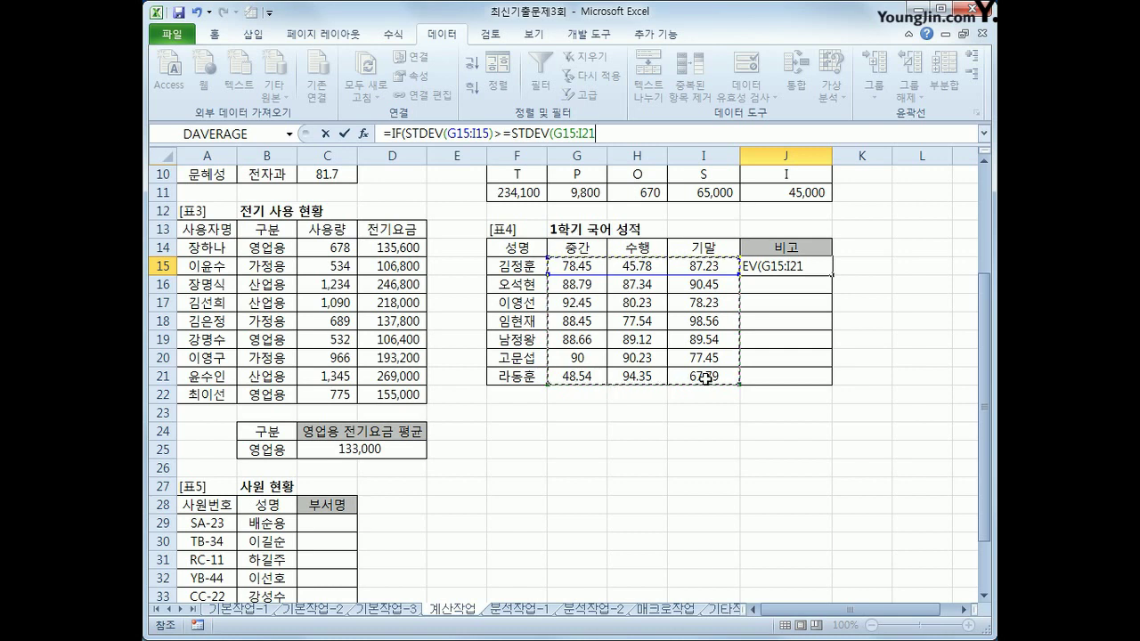
pyautogui.press('F4')
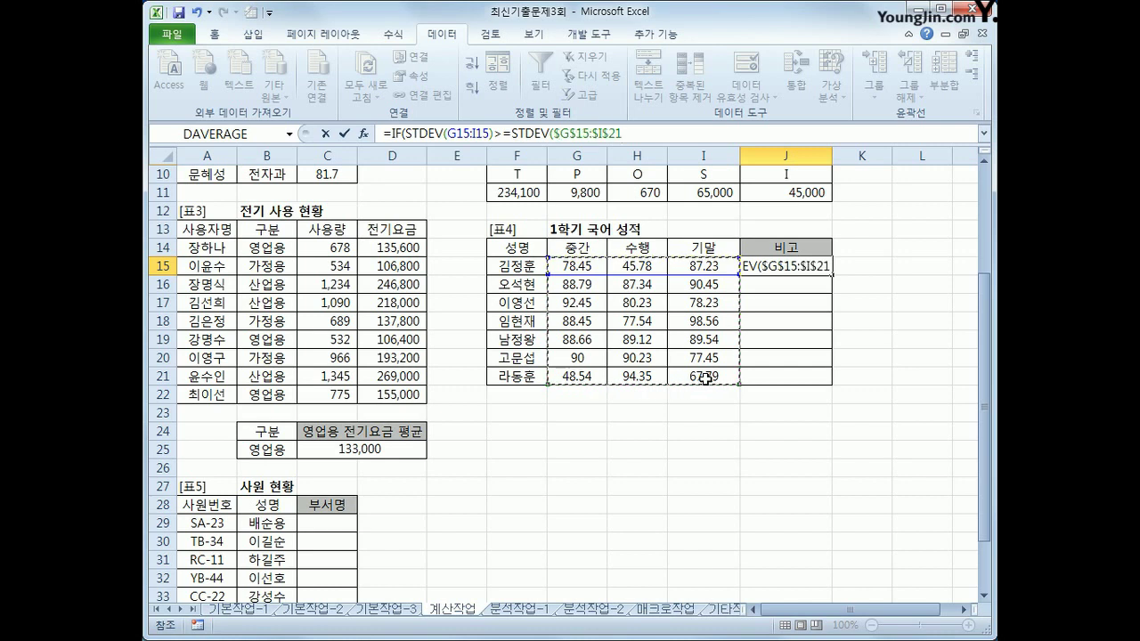
pyautogui.write(')')
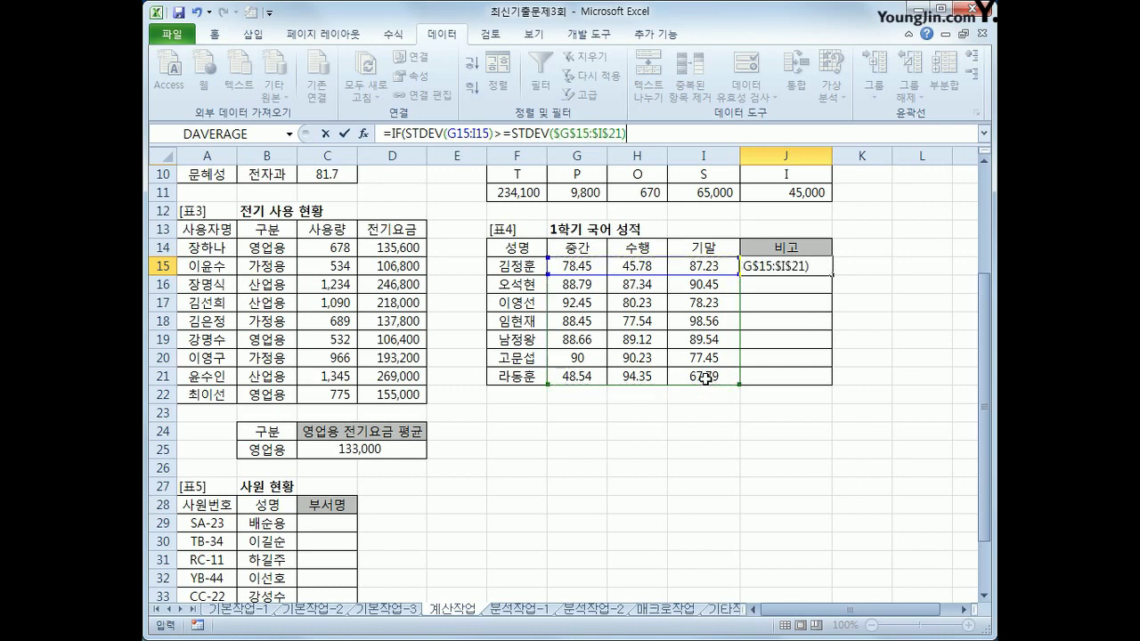
# Step: Finish the J15 IF formula with "평균점수 이상" when true and "" otherwise, and fill it down to J21
pyautogui.write(',')
pyautogui.write('"')
pyautogui.write('평균점ㅅ')
pyautogui.write('수 이상",')
pyautogui.write('""')
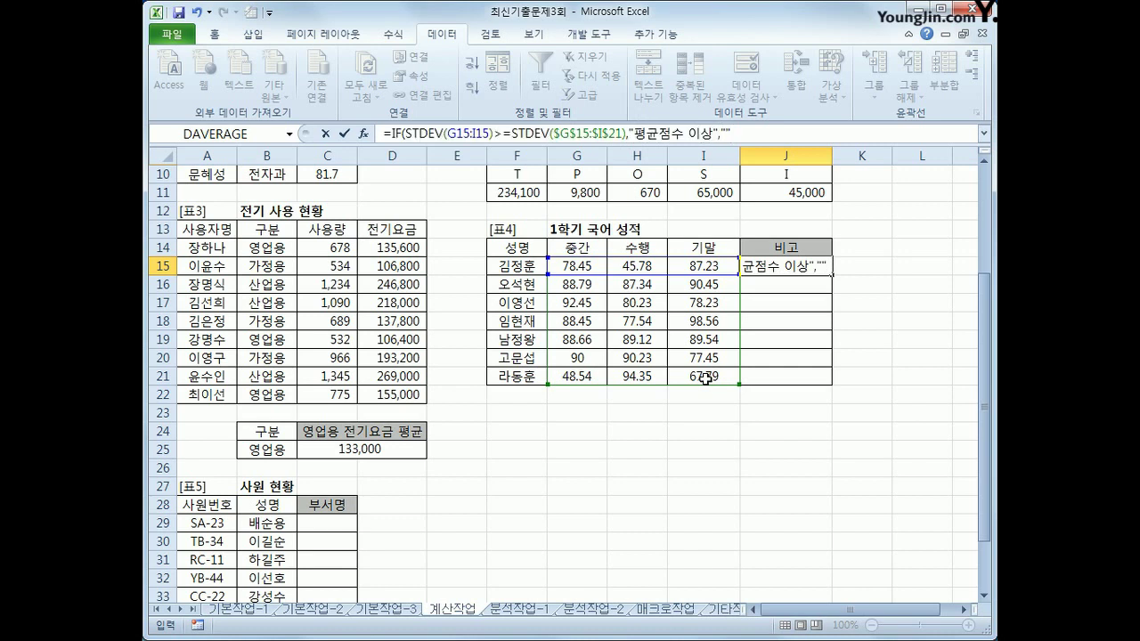
pyautogui.write(')')
pyautogui.press('Return')
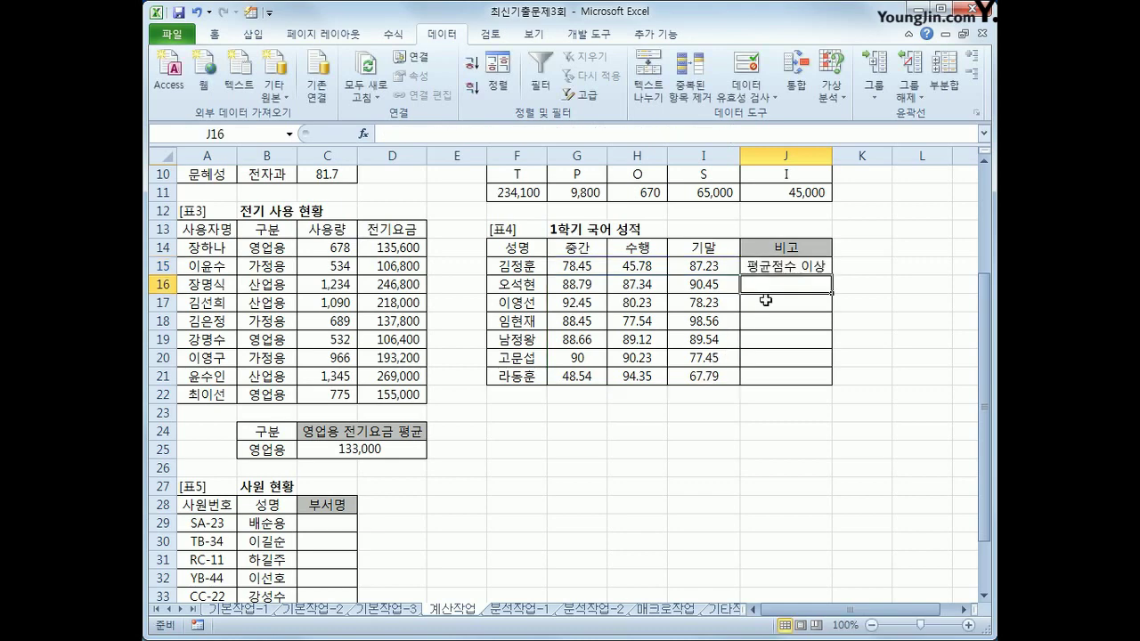
pyautogui.click(778, 271)
pyautogui.moveTo(832, 278); pyautogui.dragTo(827, 380)
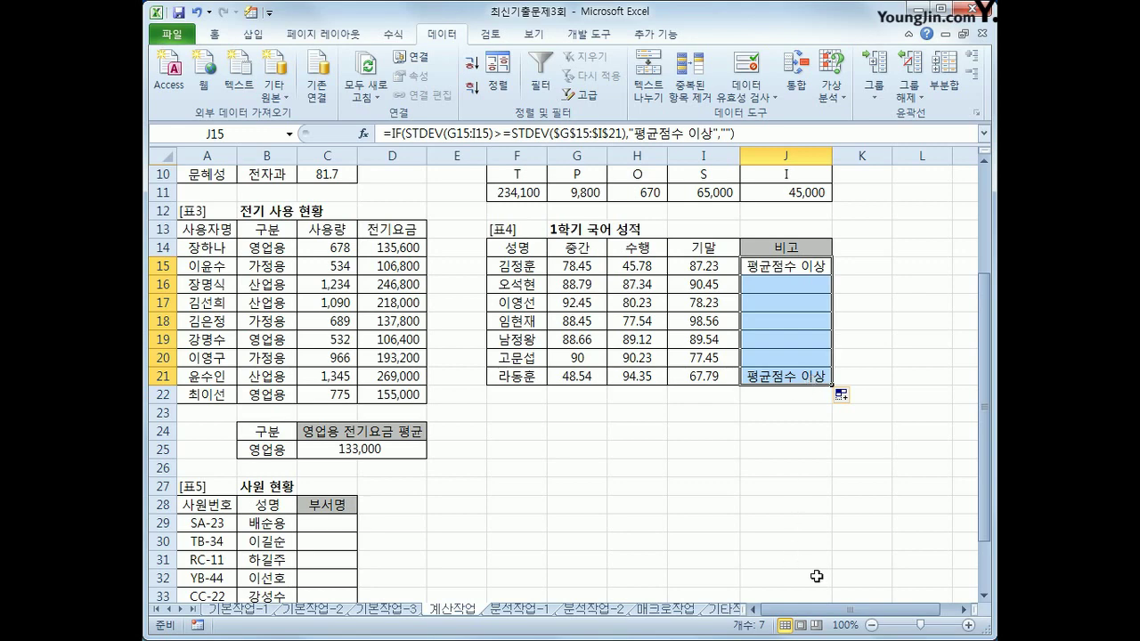
# Step: Enter =MID(A29,4,1) in C29 to extract the fourth character of the first employee number in [표5]
pyautogui.scroll(-1, 621, 510)
pyautogui.scroll(-2, 622, 510)
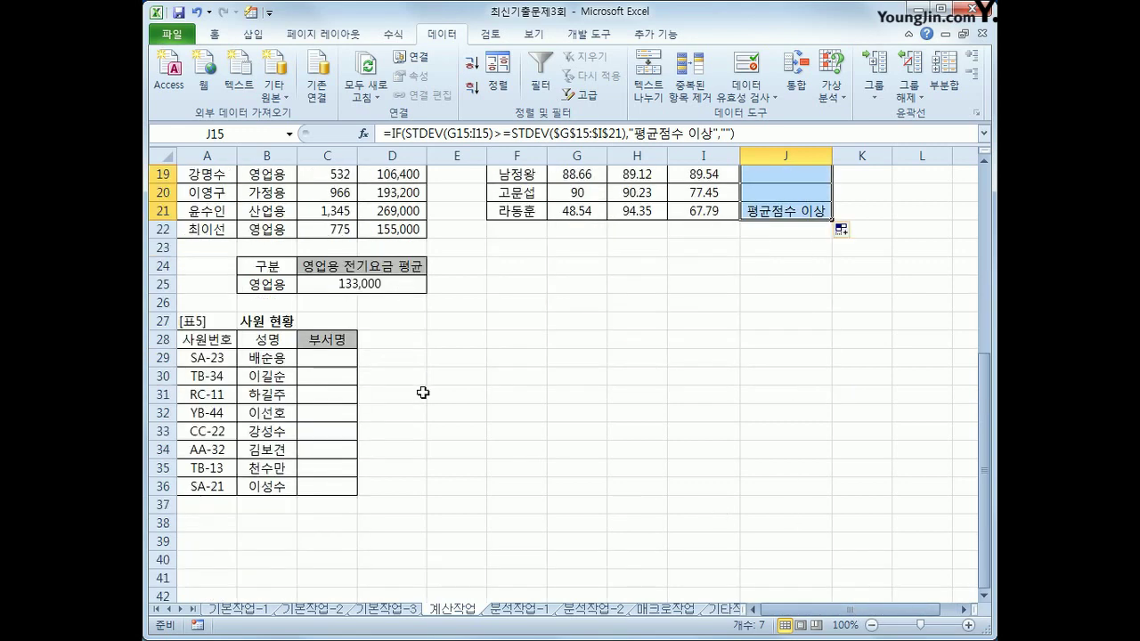
pyautogui.click(339, 354)
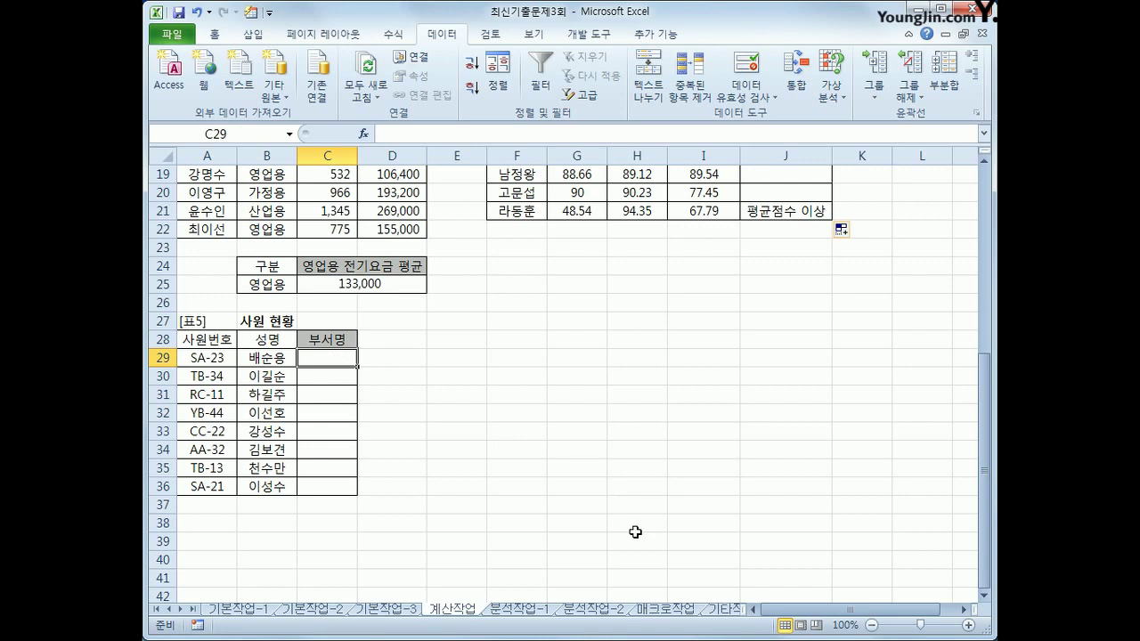
pyautogui.write('=')
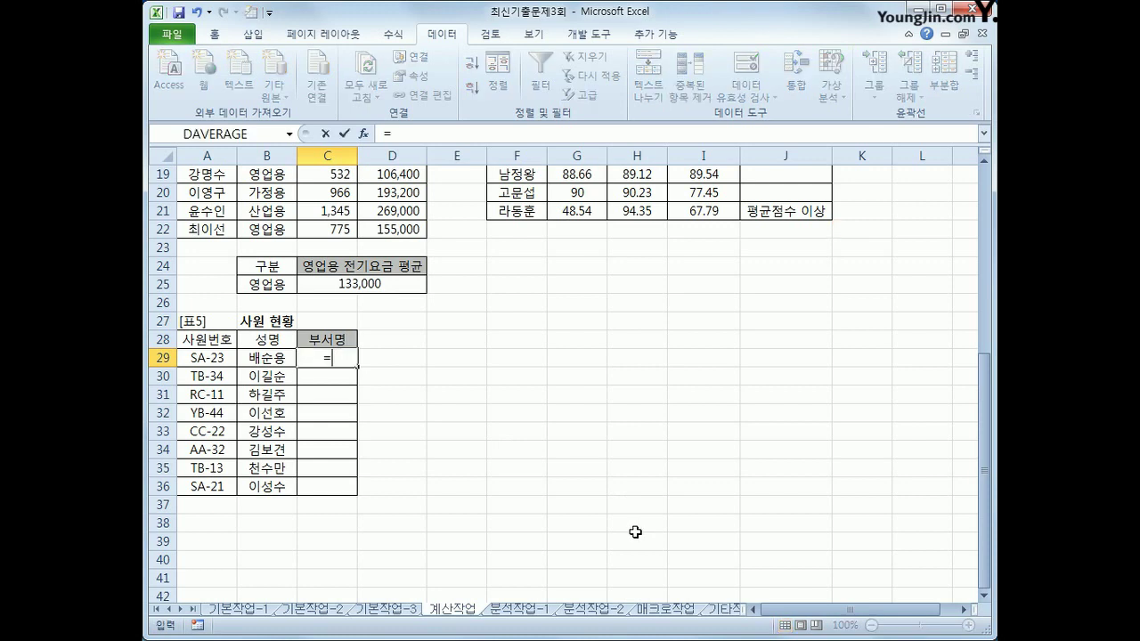
pyautogui.write('MID(')
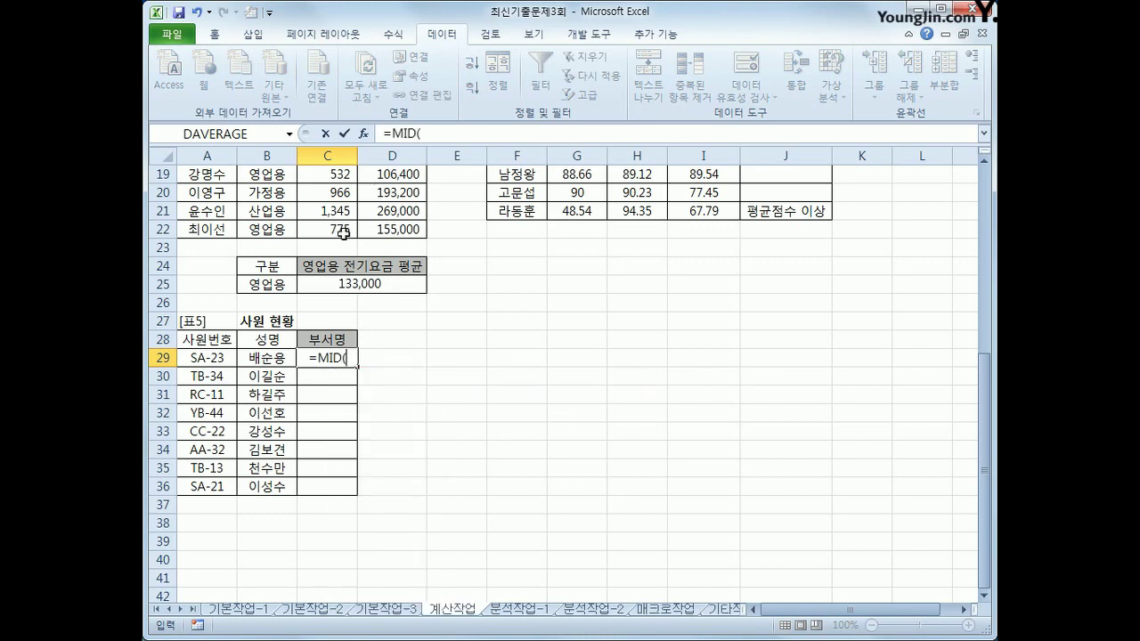
pyautogui.click(208, 357)
pyautogui.write(',')
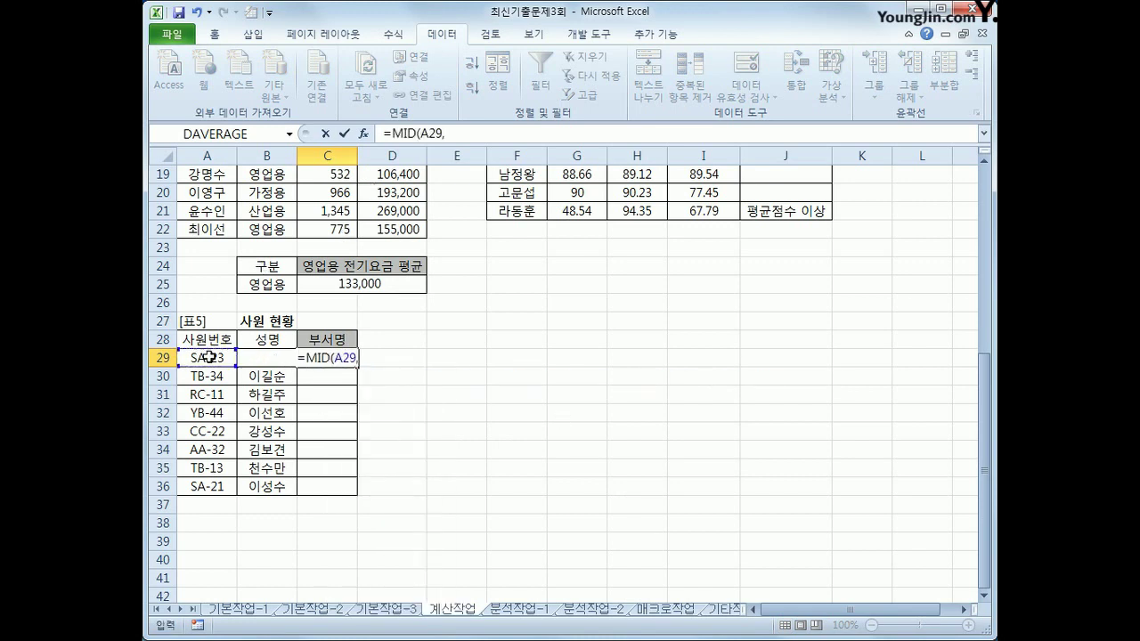
pyautogui.write('4')
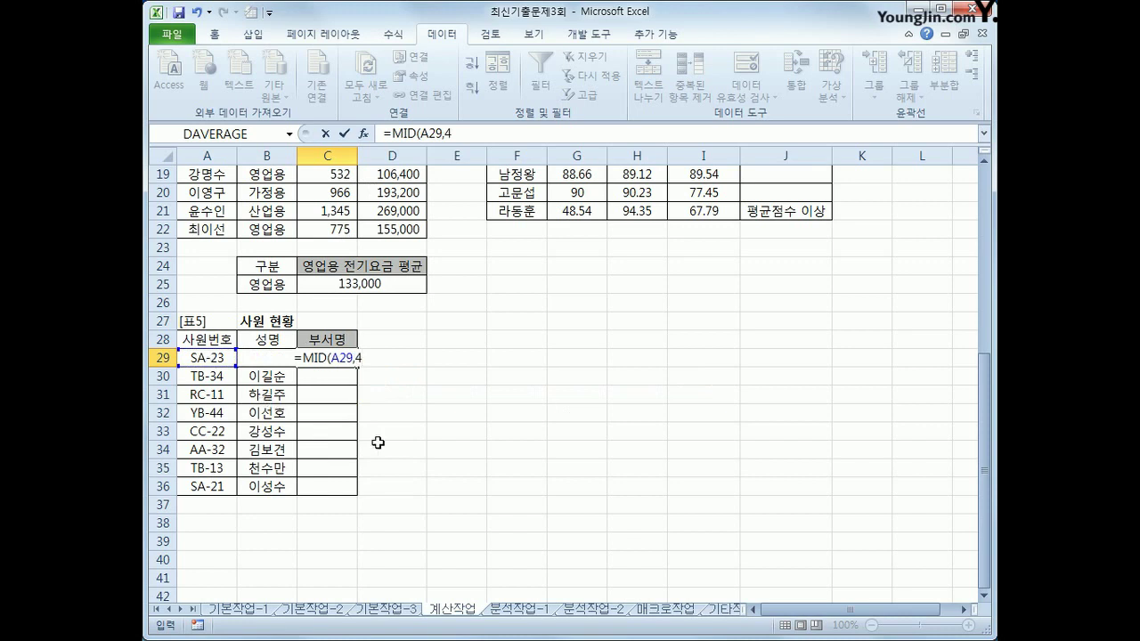
pyautogui.write(',1)')
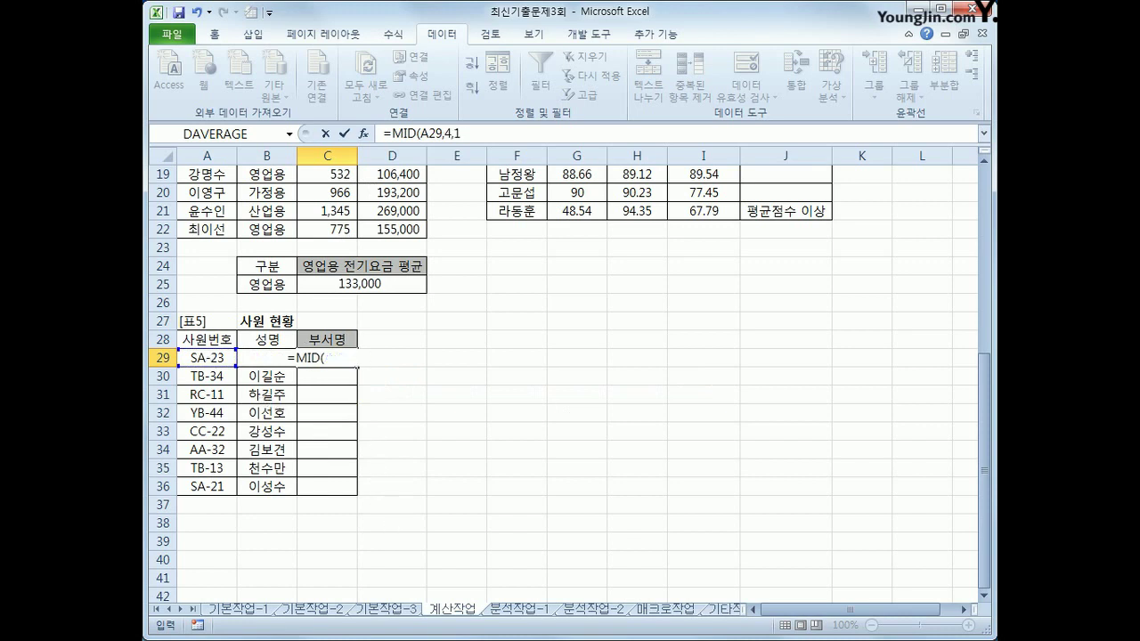
pyautogui.press('Return')
# Step: Fill the MID formula in C29 down to C36 and check the extracted digits
pyautogui.click(339, 360)
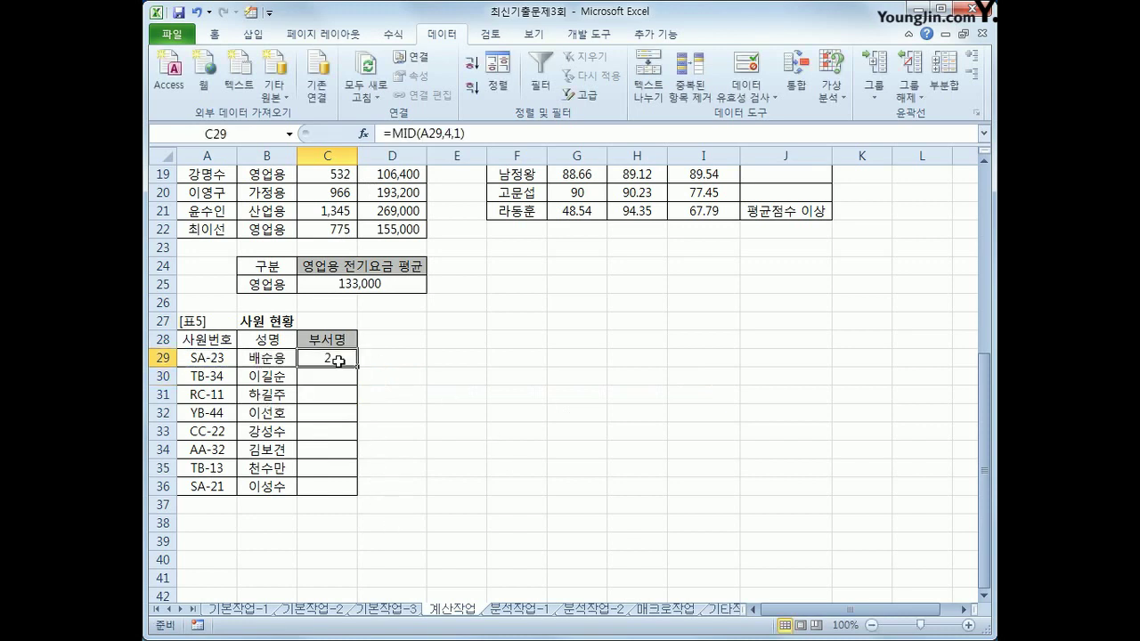
pyautogui.moveTo(358, 369); pyautogui.dragTo(359, 492)
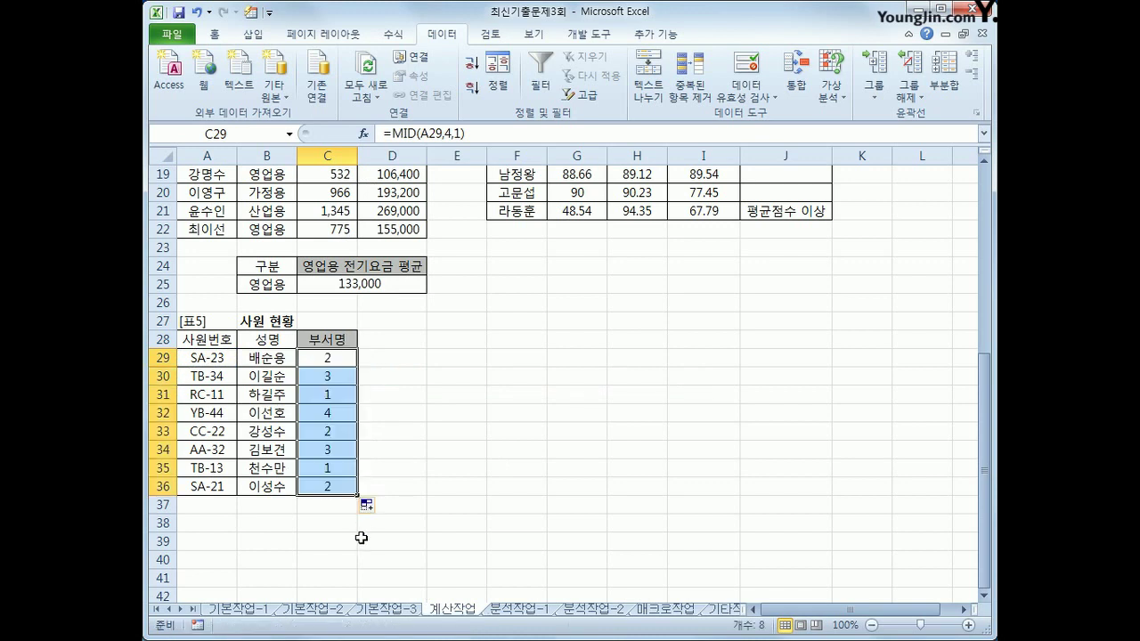
pyautogui.click(337, 392)
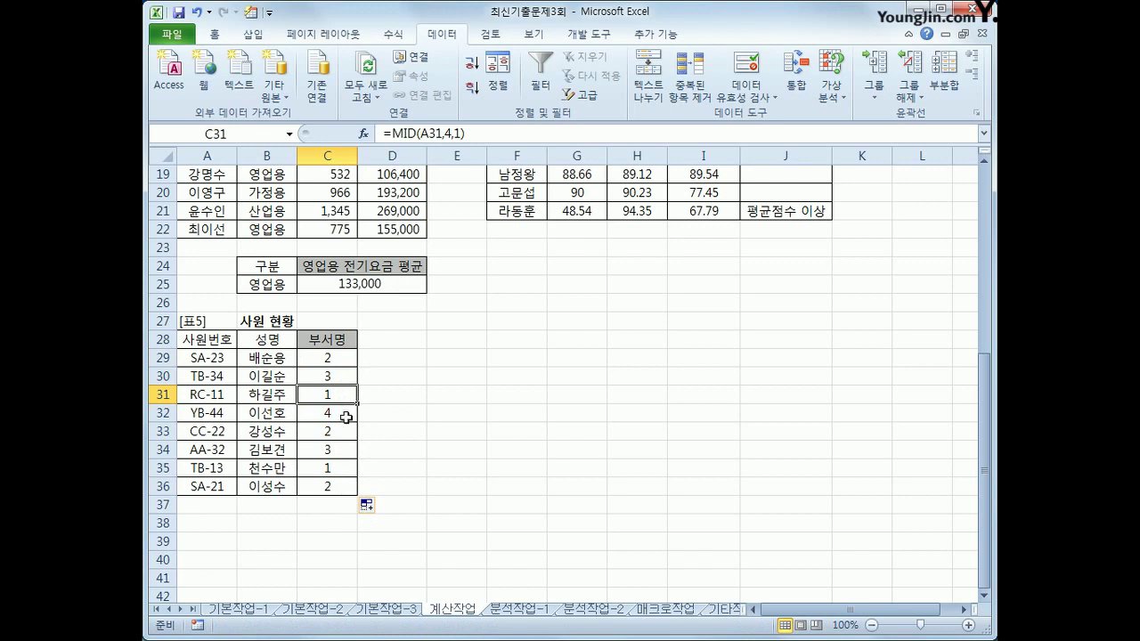
# Step: Extend the C29 formula to =CHOOSE(MID(A29,4,1),"총무부","관리부","영업부","생산부") and fill it down to C36
pyautogui.click(336, 357)
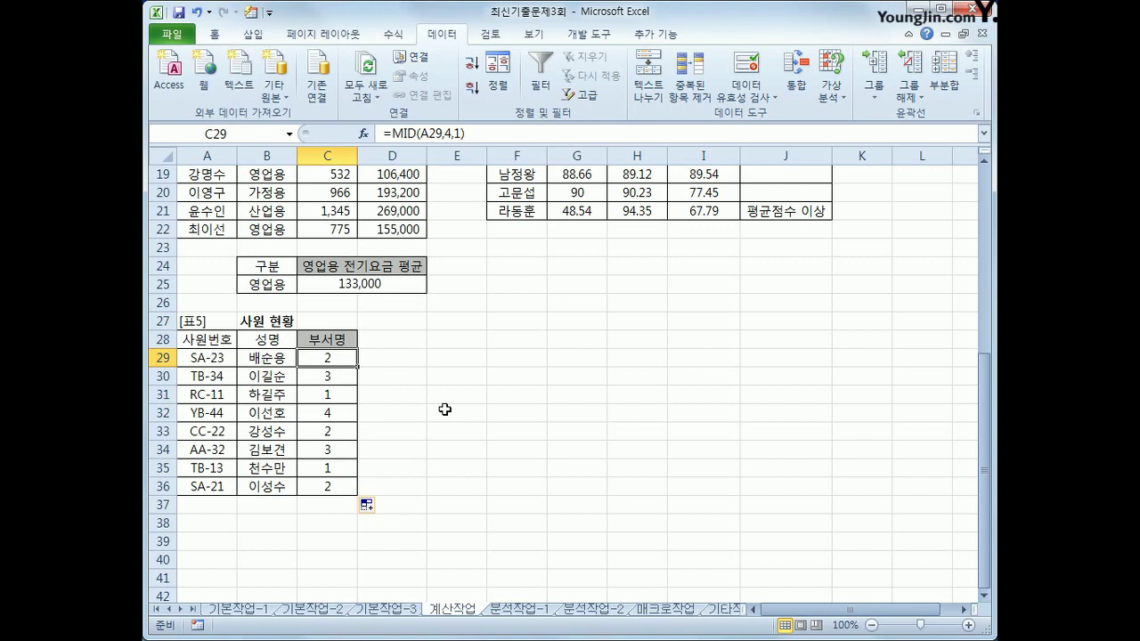
pyautogui.click(416, 135)
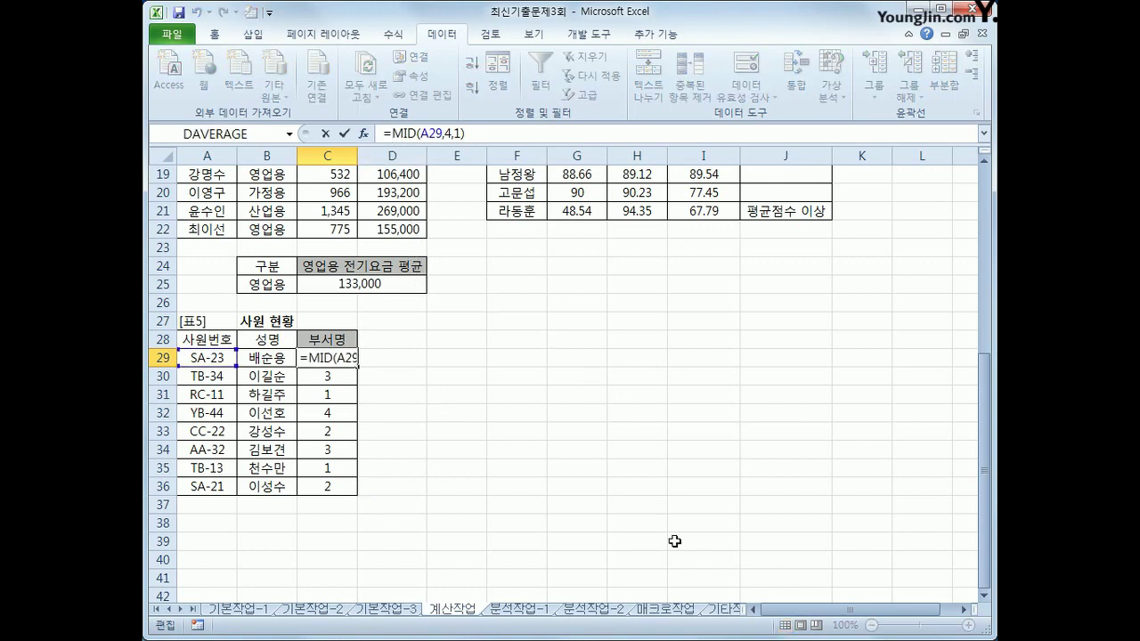
pyautogui.write('CH')
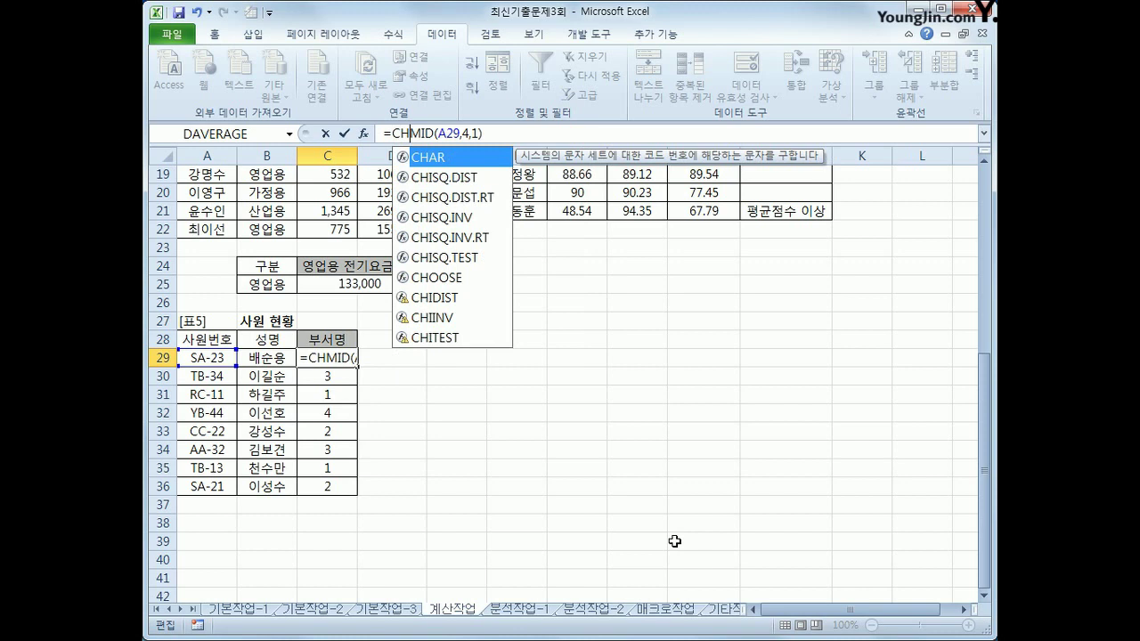
pyautogui.write('OOSE')
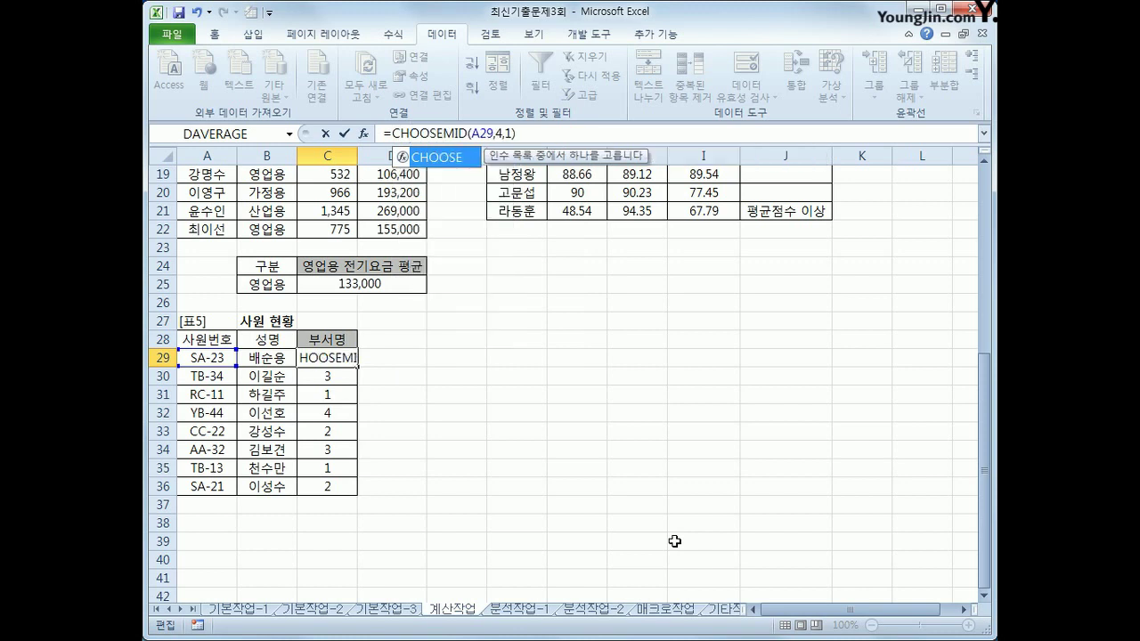
pyautogui.write('(')
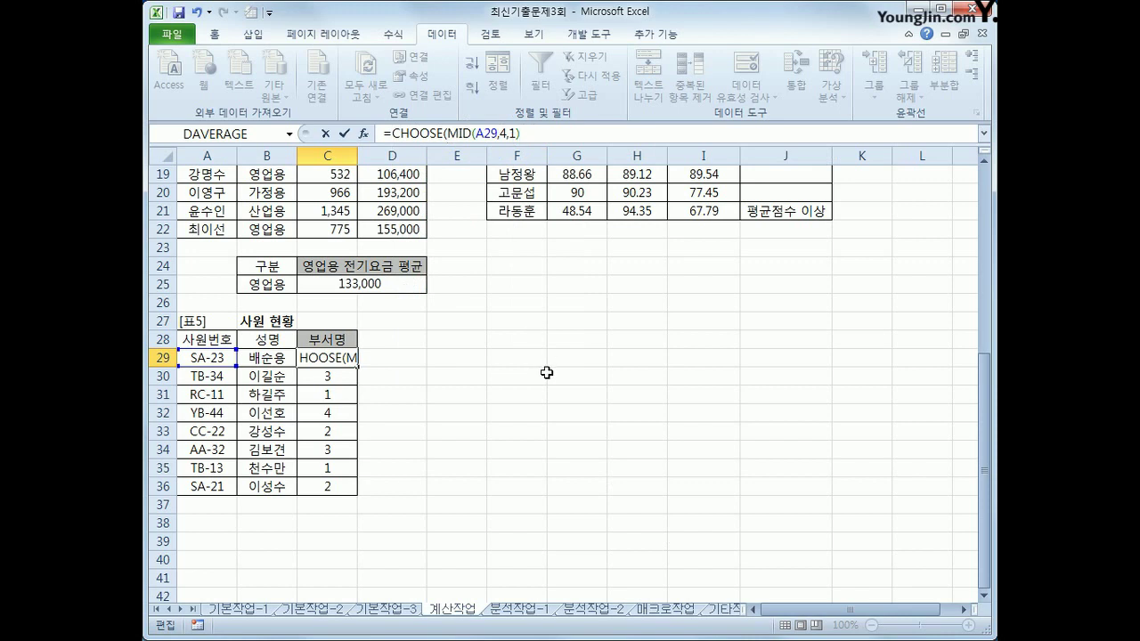
pyautogui.write(',"총무부","관리부","')
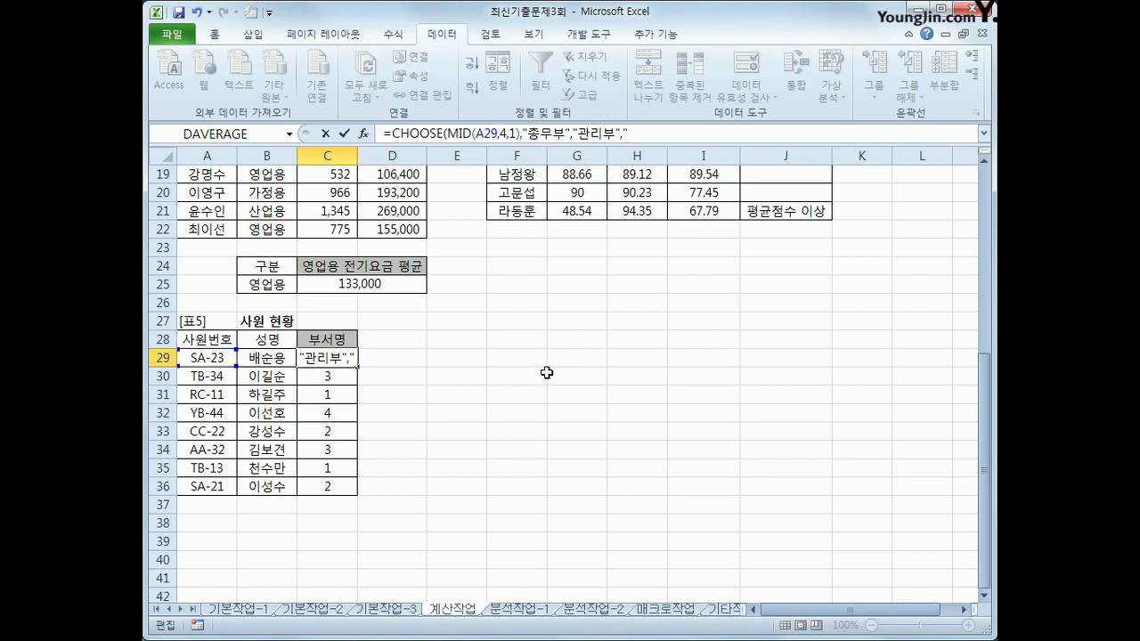
pyautogui.write('영업부","생산부")')
pyautogui.press('Return')
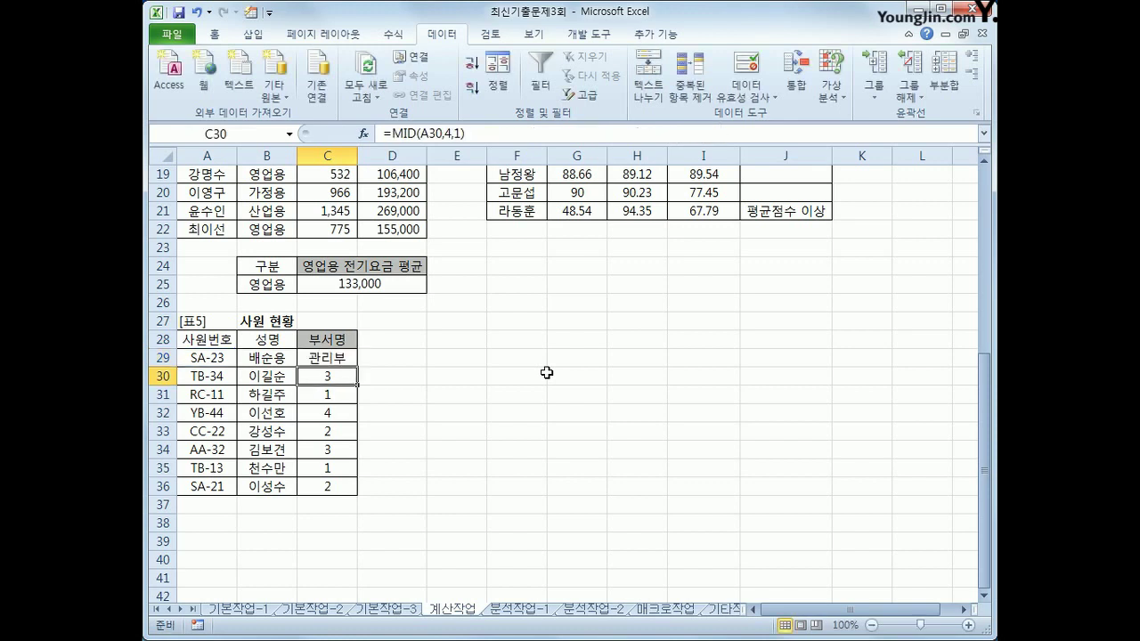
pyautogui.click(328, 357)
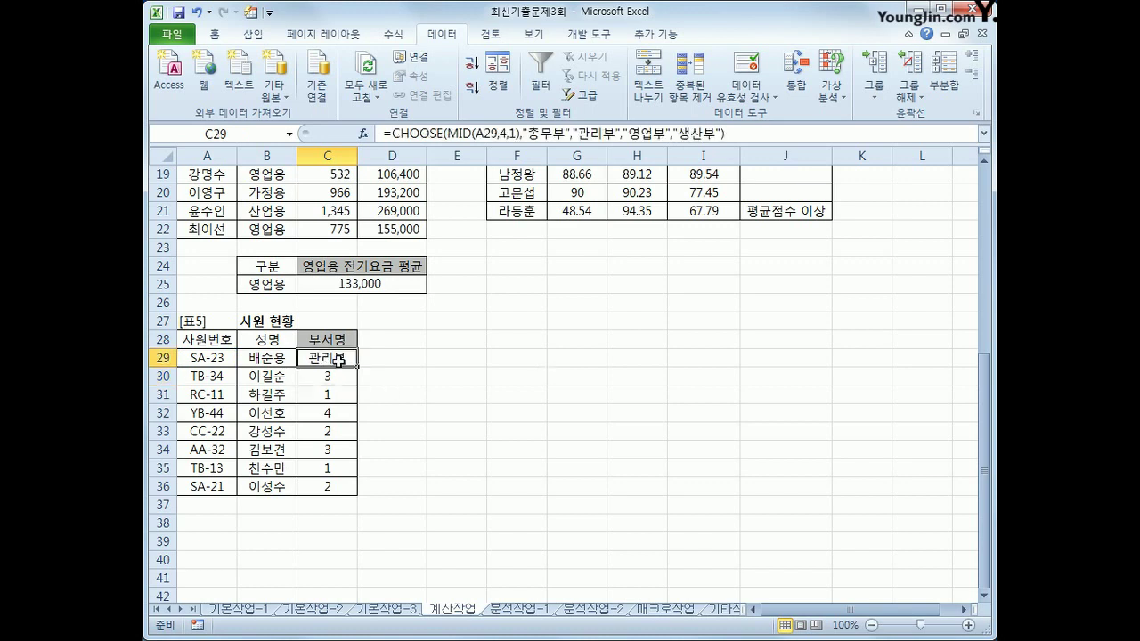
pyautogui.moveTo(357, 366); pyautogui.dragTo(330, 488)
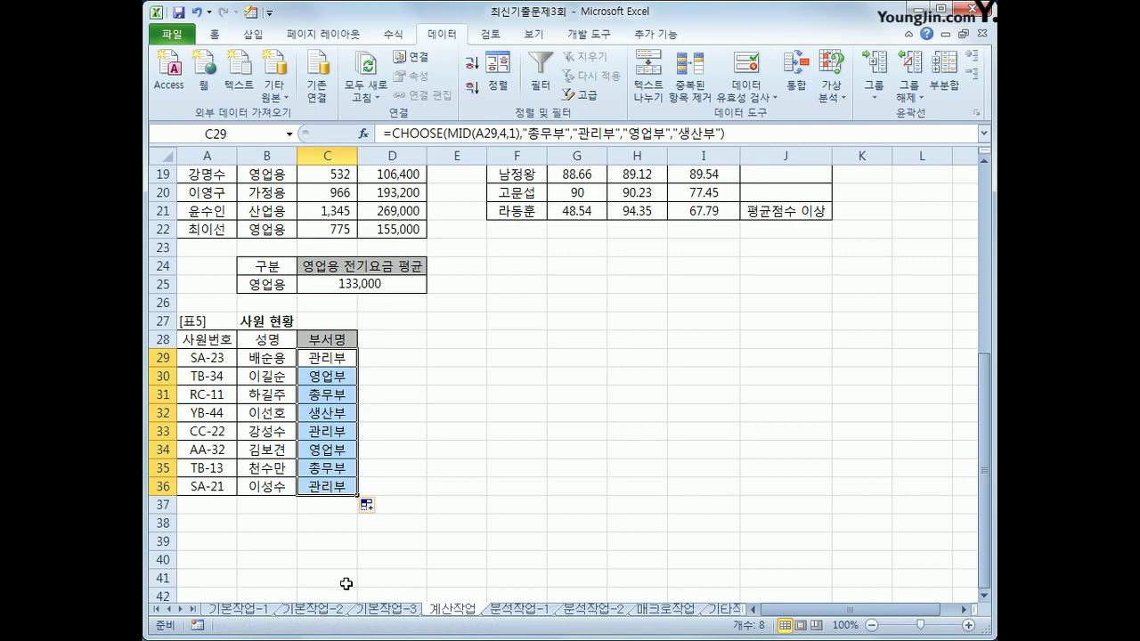
# Step: On the 분석작업-1 sheet, create a pivot table from A3:G20 in the existing worksheet at A23
pyautogui.click(534, 611)
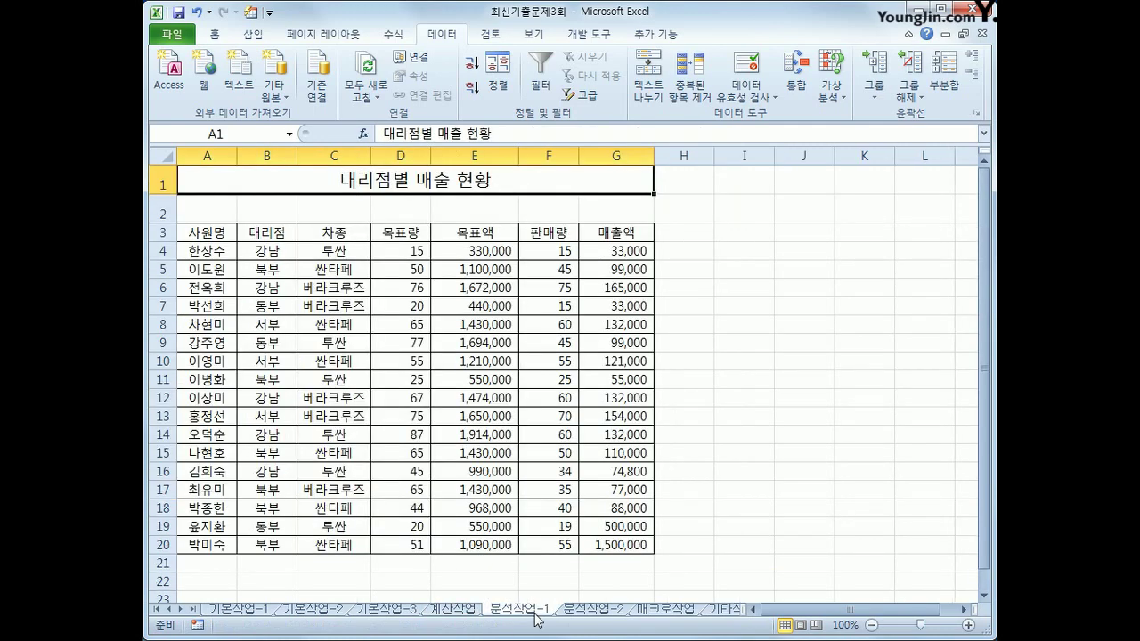
pyautogui.click(419, 325)
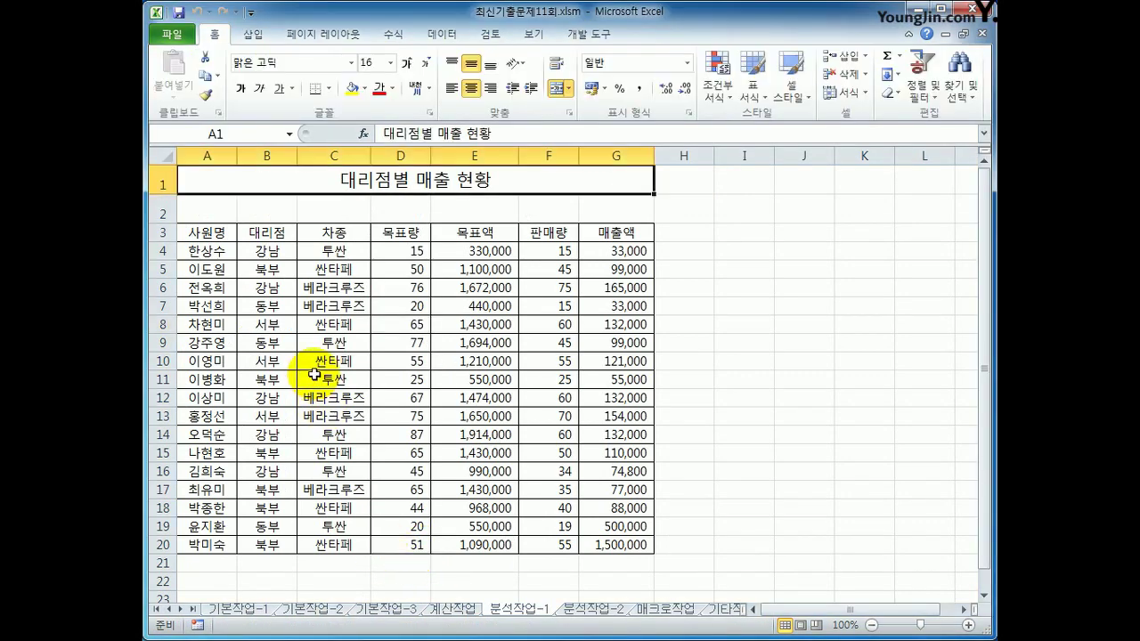
pyautogui.click(217, 235)
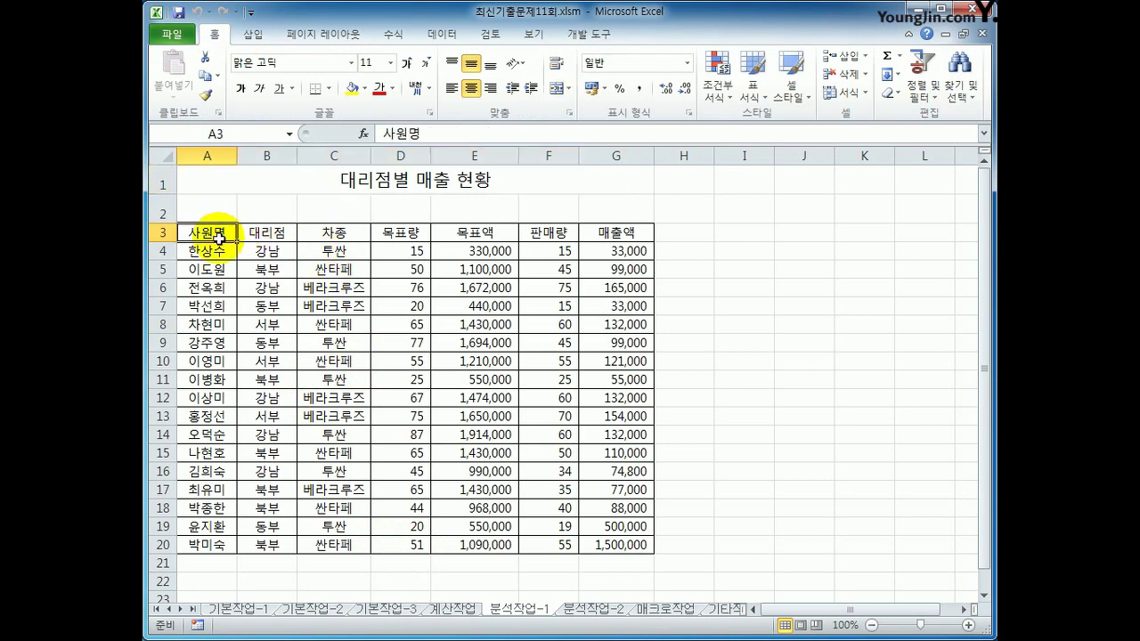
pyautogui.click(255, 36)
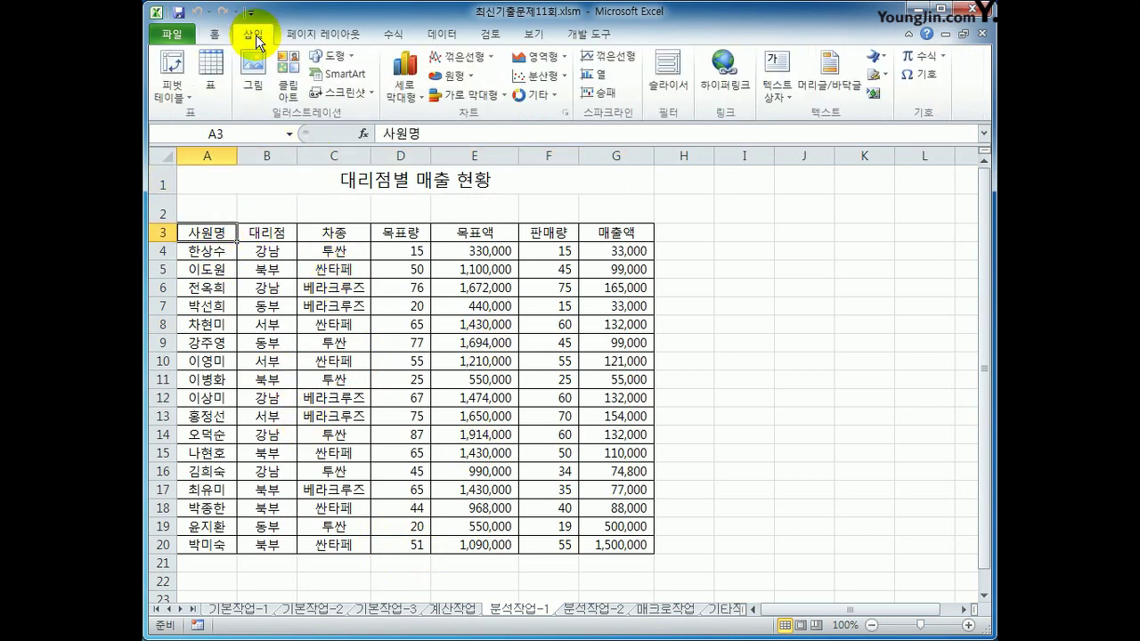
pyautogui.click(169, 62)
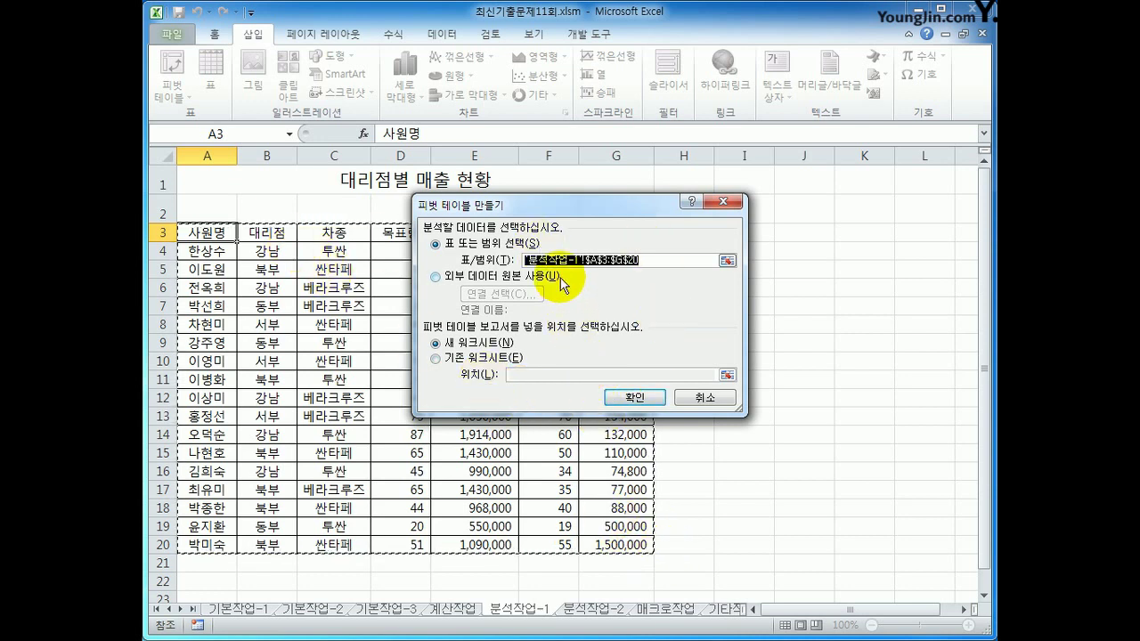
pyautogui.click(473, 359)
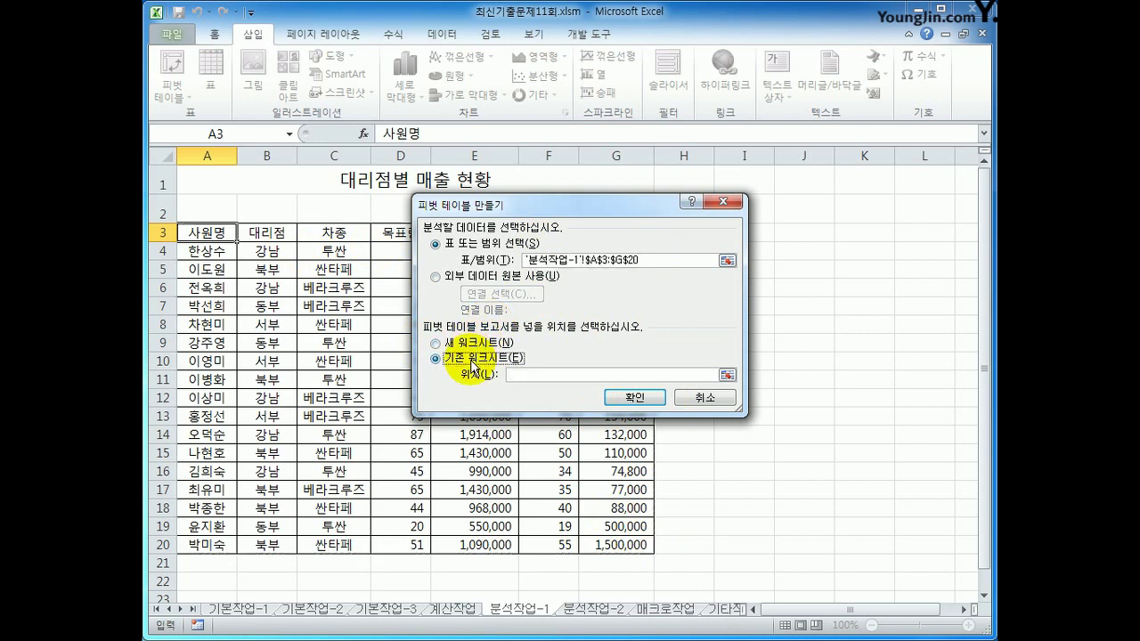
pyautogui.click(511, 375)
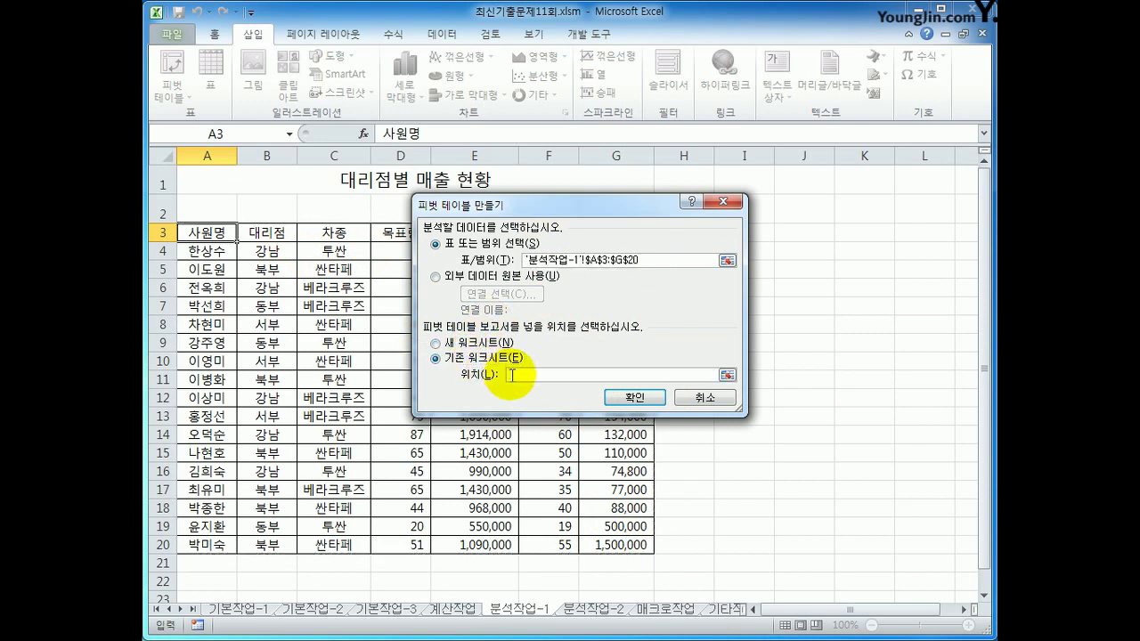
pyautogui.click(224, 596)
pyautogui.scroll(-2, 276, 545)
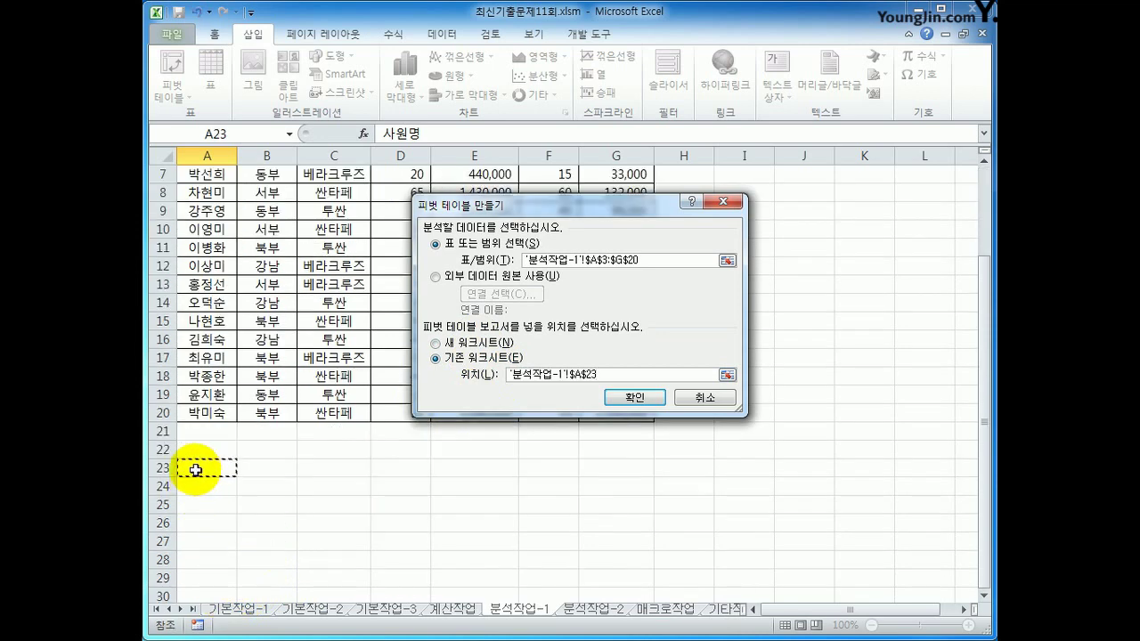
pyautogui.click(628, 402)
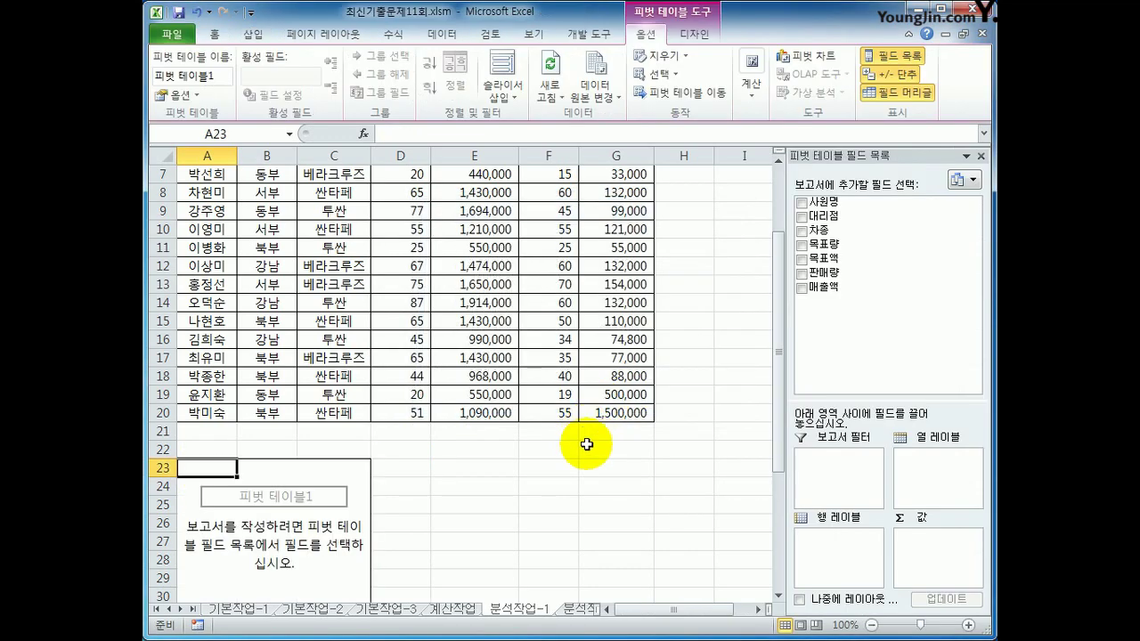
# Step: Place 대리점 in the pivot table's row labels and 차종 in its column labels
pyautogui.scroll(-4, 619, 503)
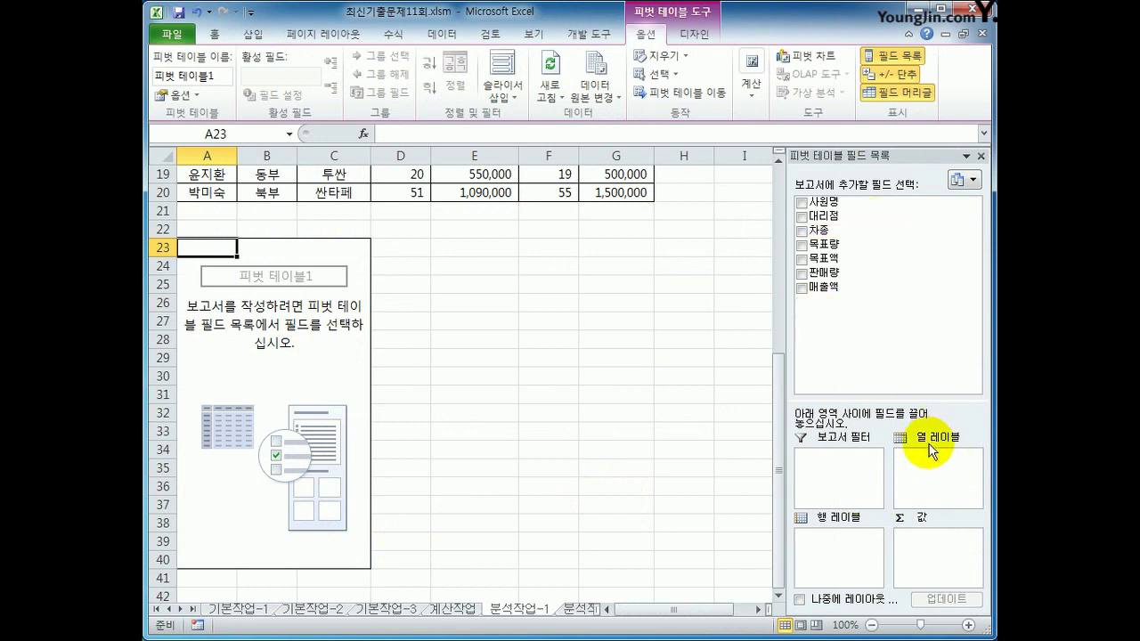
pyautogui.moveTo(865, 220); pyautogui.dragTo(852, 563)
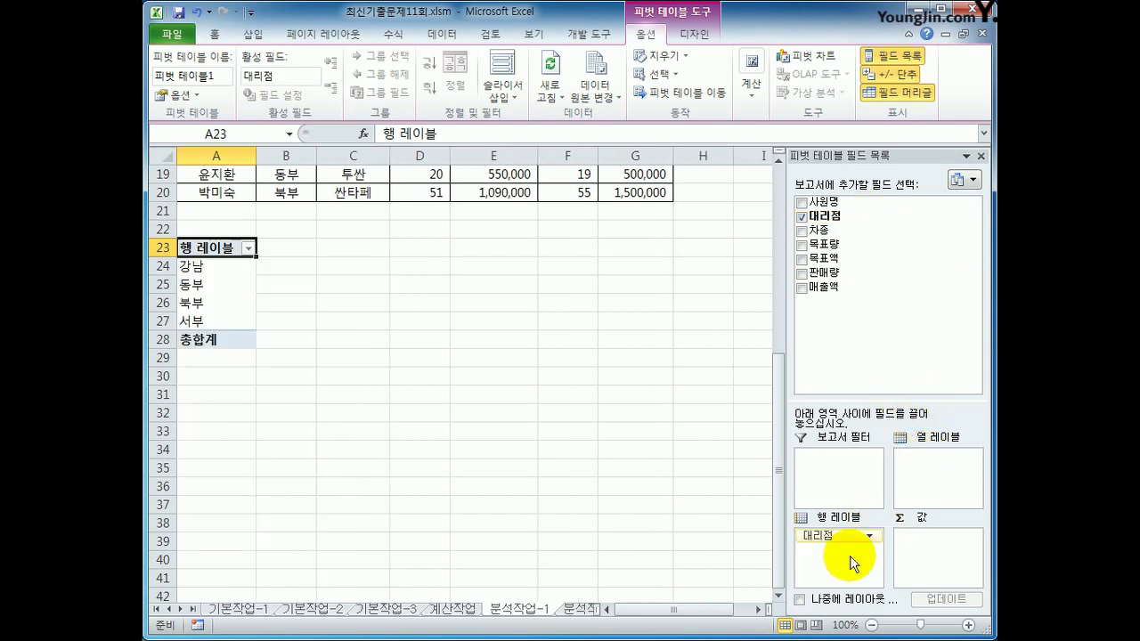
pyautogui.moveTo(853, 229); pyautogui.dragTo(950, 492)
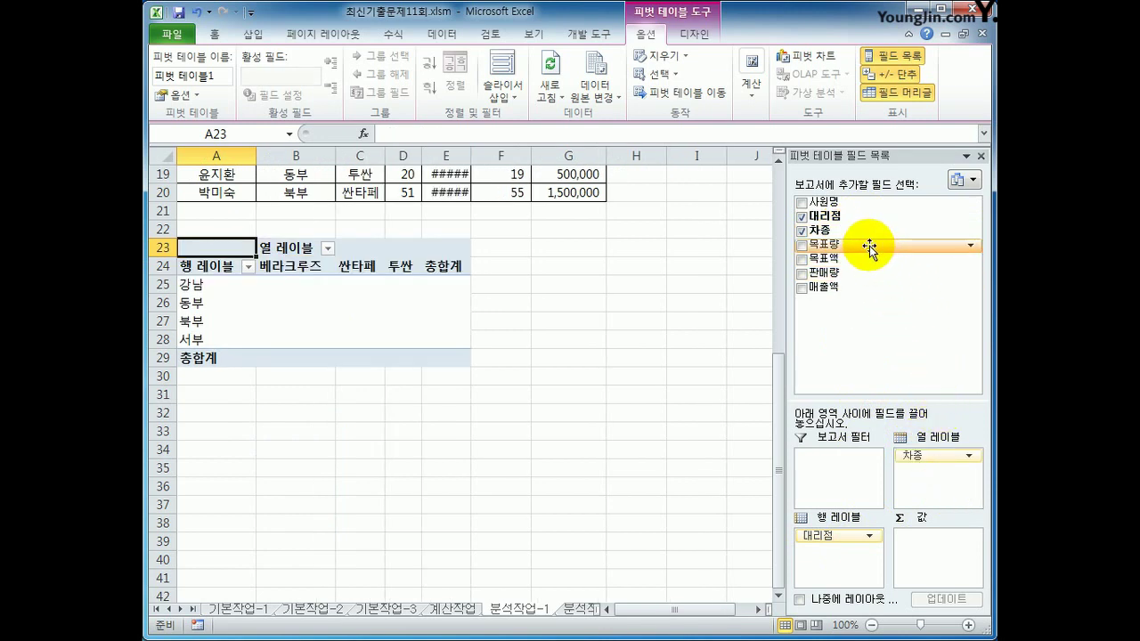
# Step: Add the fields to the pivot table's values in the order 목표량, 판매량, 목표액, 매출액
pyautogui.moveTo(870, 250); pyautogui.dragTo(931, 560)
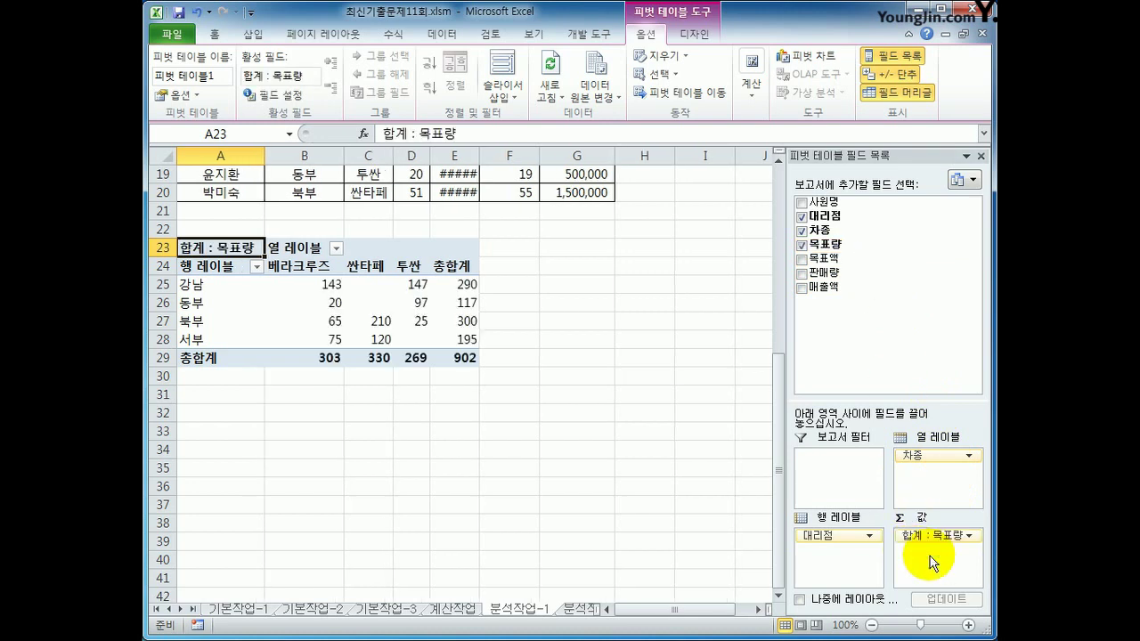
pyautogui.moveTo(866, 259); pyautogui.dragTo(941, 570)
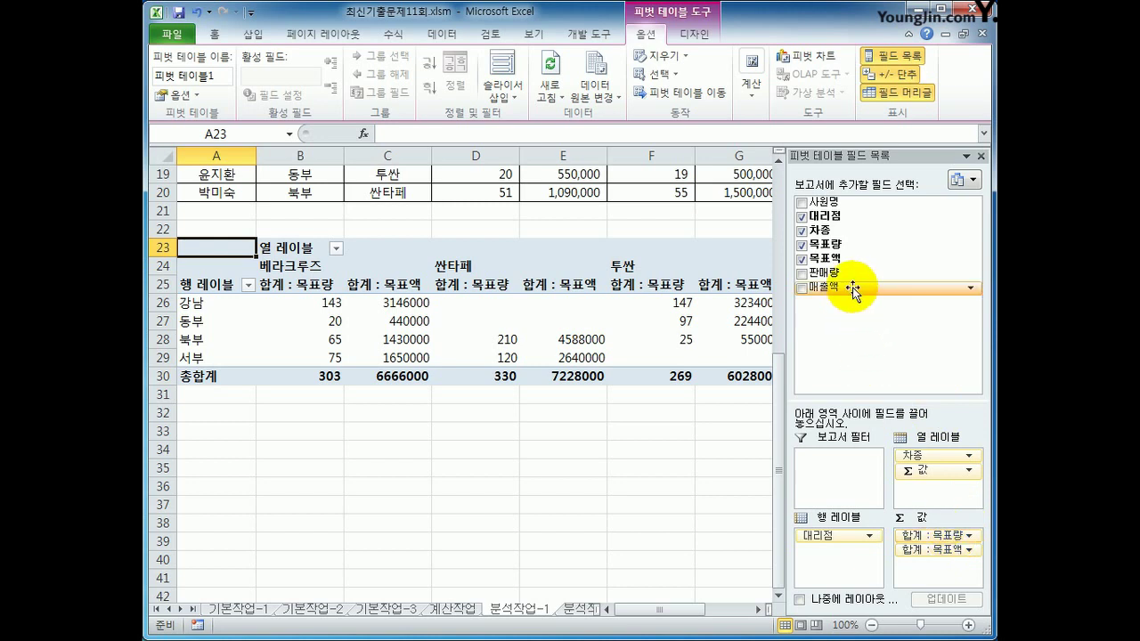
pyautogui.moveTo(855, 272); pyautogui.dragTo(942, 554)
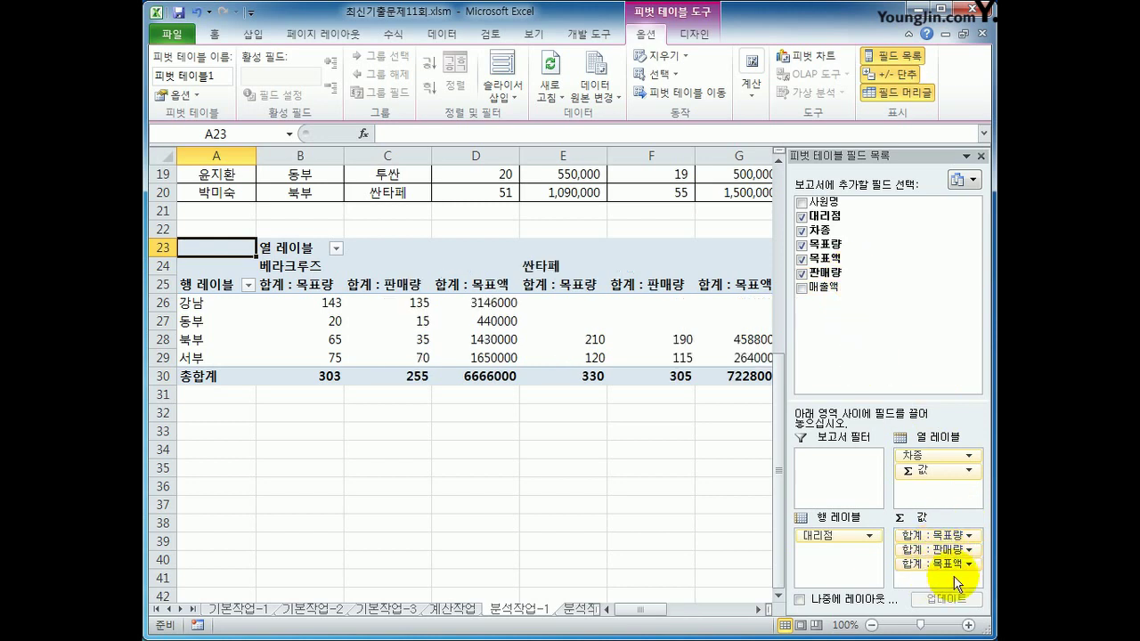
pyautogui.moveTo(840, 292); pyautogui.dragTo(944, 583)
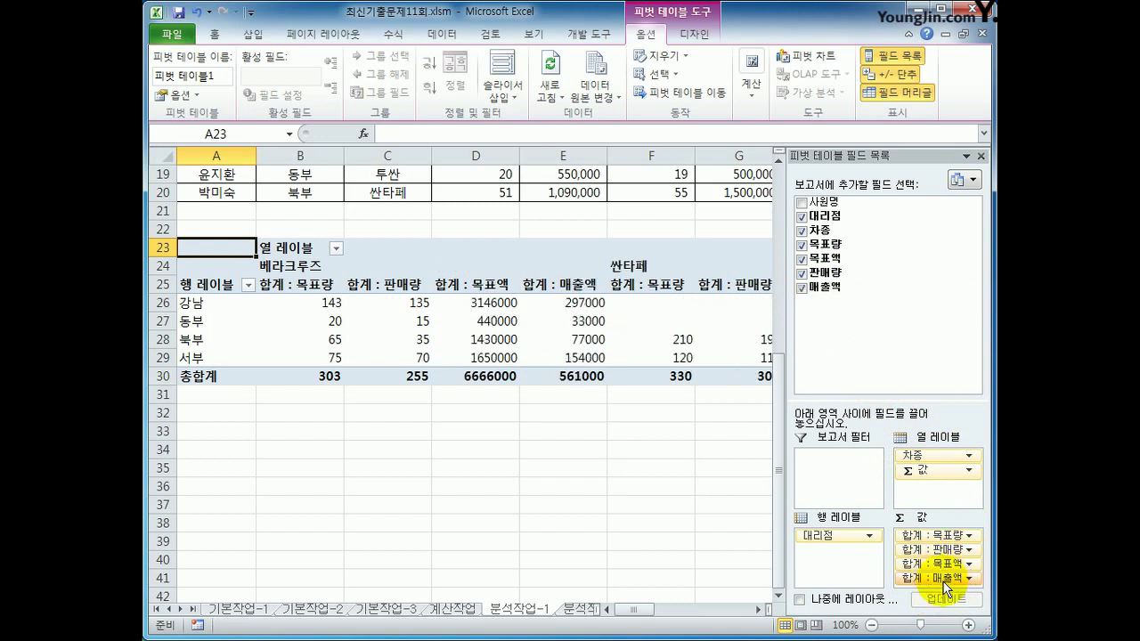
# Step: Examine the order of the value fields and how their headers are laid out in row 25 of the pivot table
pyautogui.click(941, 541)
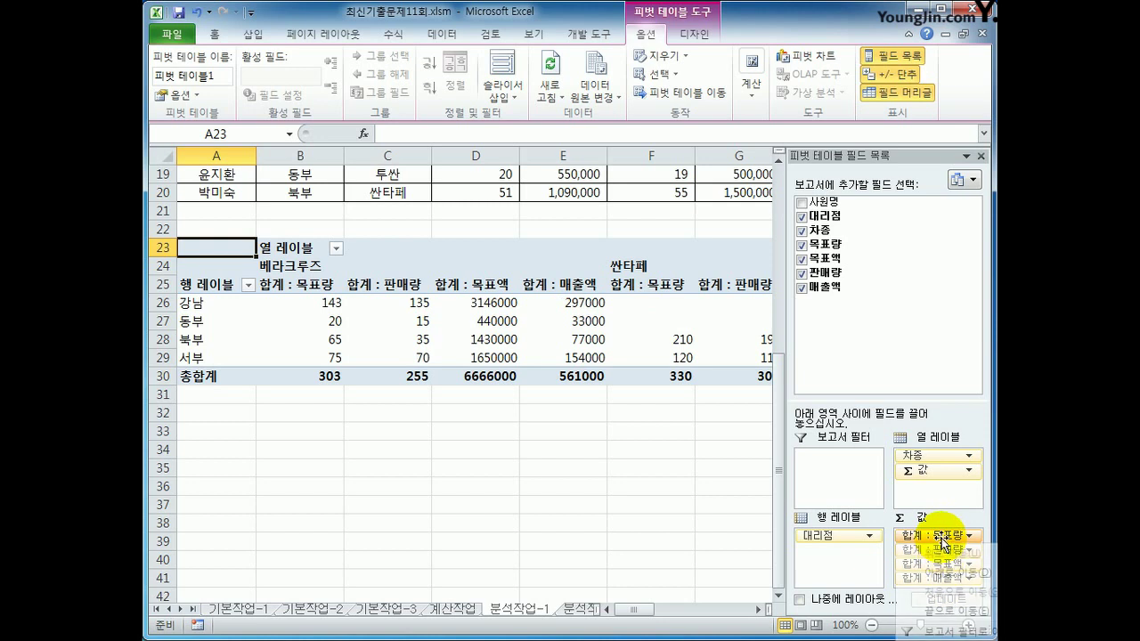
pyautogui.click(942, 544)
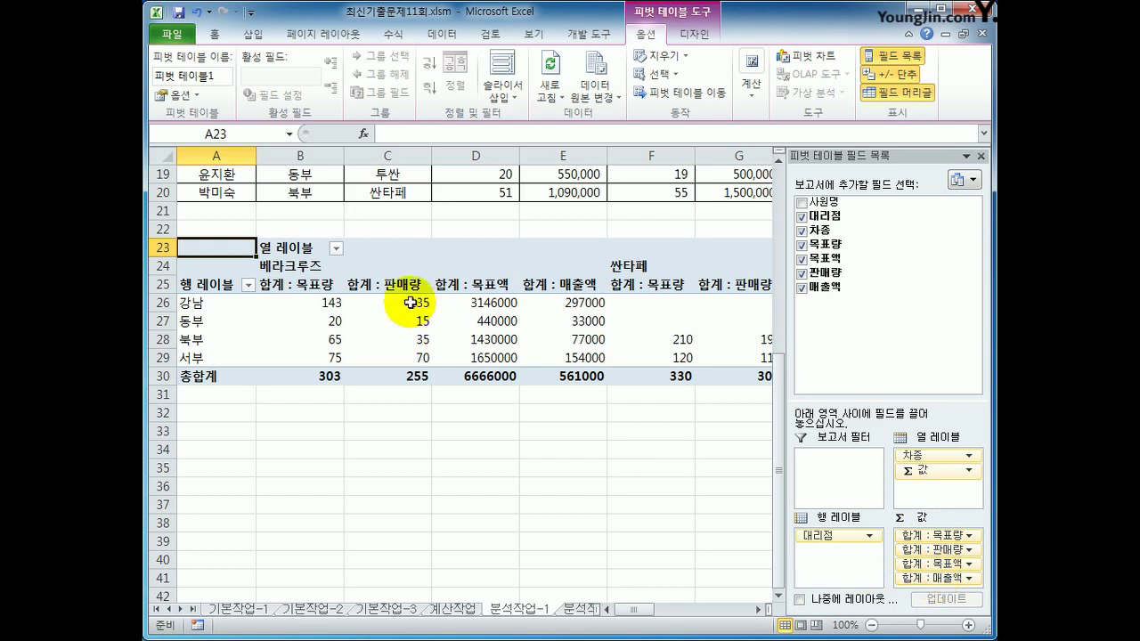
pyautogui.click(390, 283)
pyautogui.click(476, 283)
pyautogui.click(562, 283)
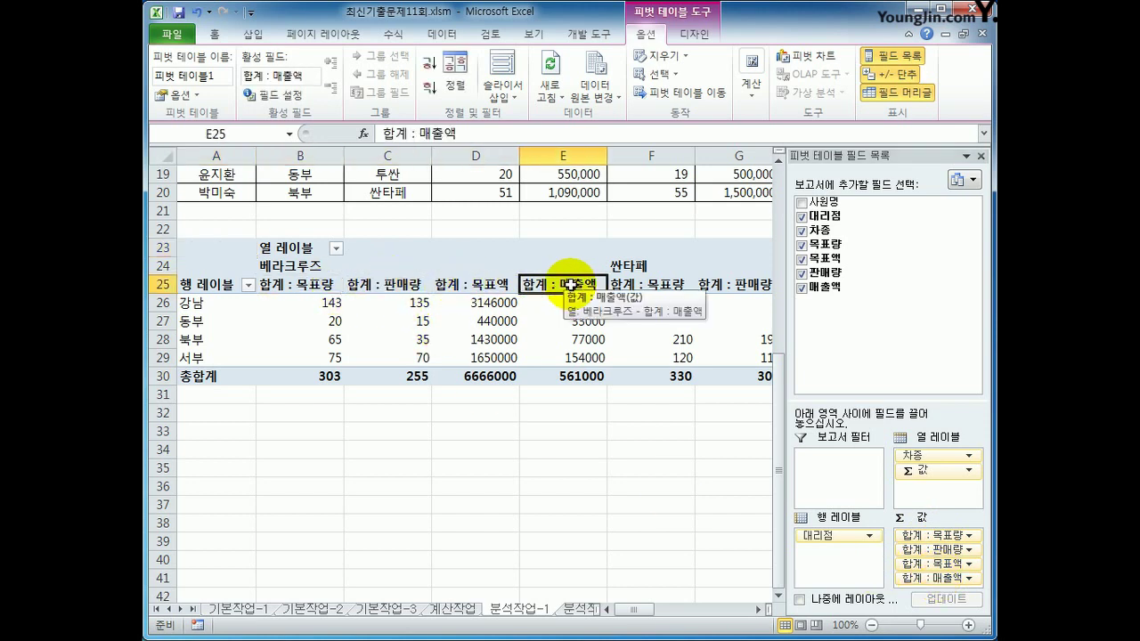
pyautogui.click(308, 283)
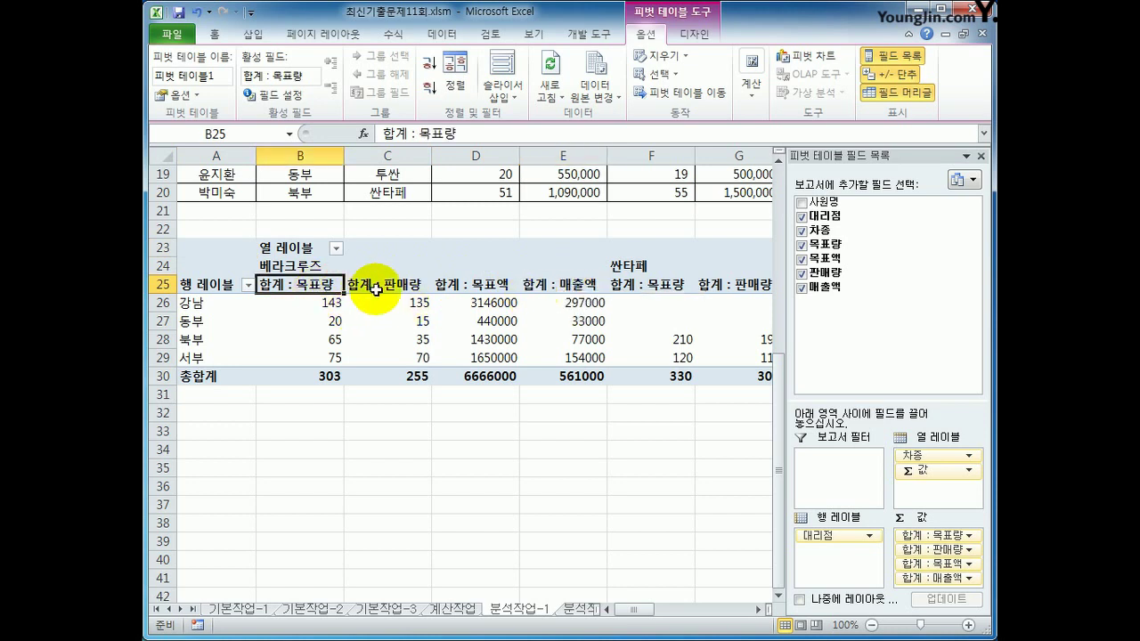
pyautogui.click(383, 283)
pyautogui.click(458, 283)
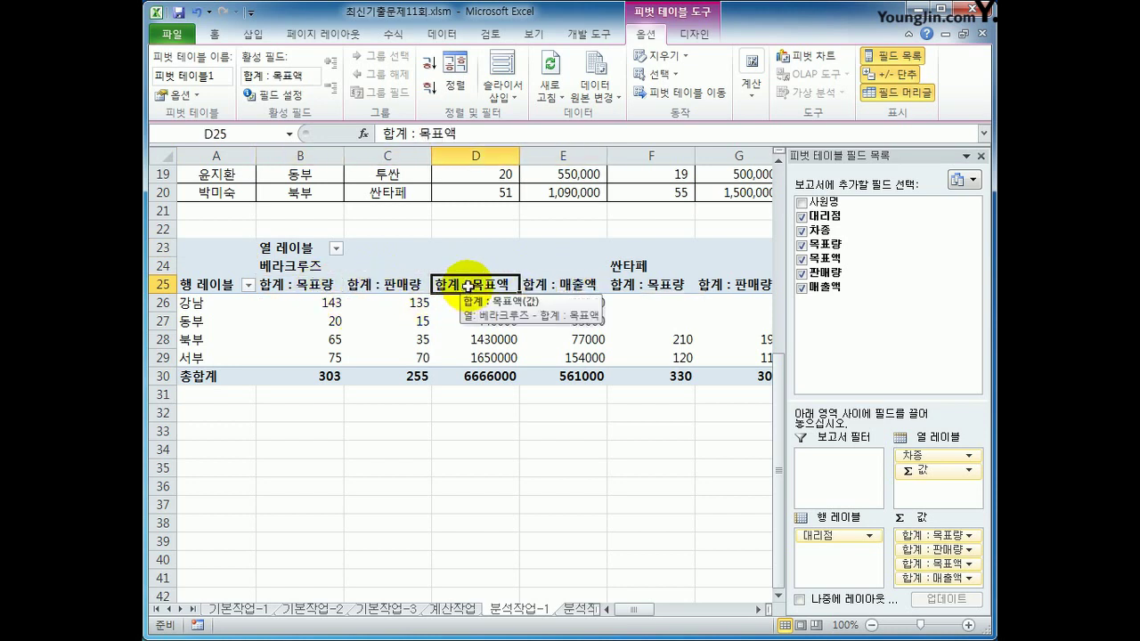
# Step: Move the Σ 값 field from the pivot table's column labels to its row labels, below 대리점
pyautogui.moveTo(918, 470); pyautogui.dragTo(839, 559)
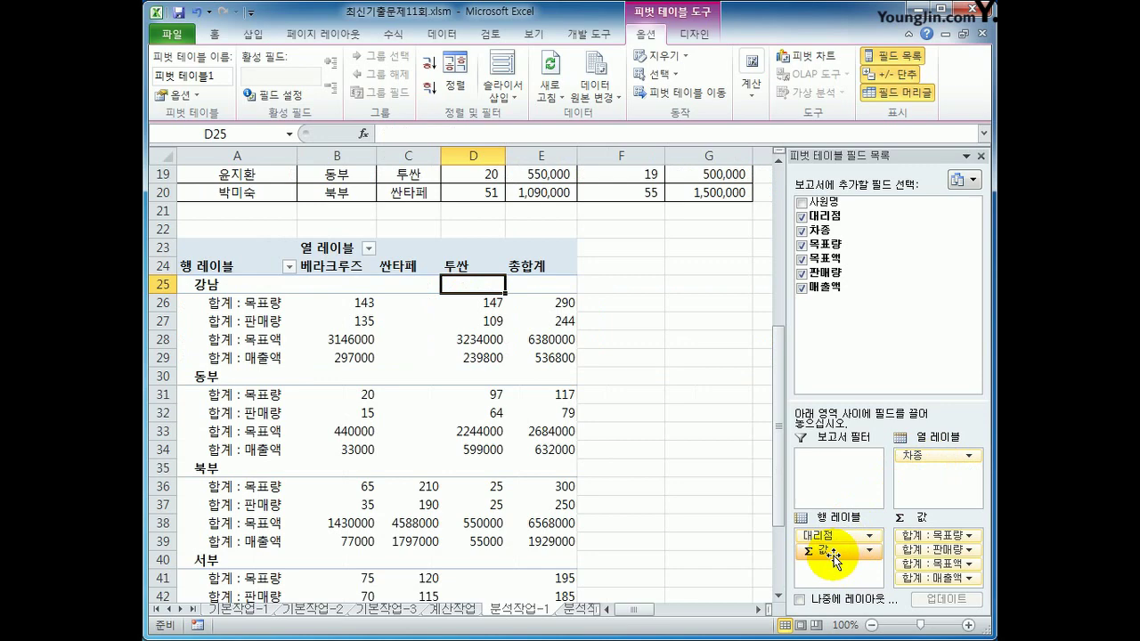
pyautogui.scroll(-2, 504, 458)
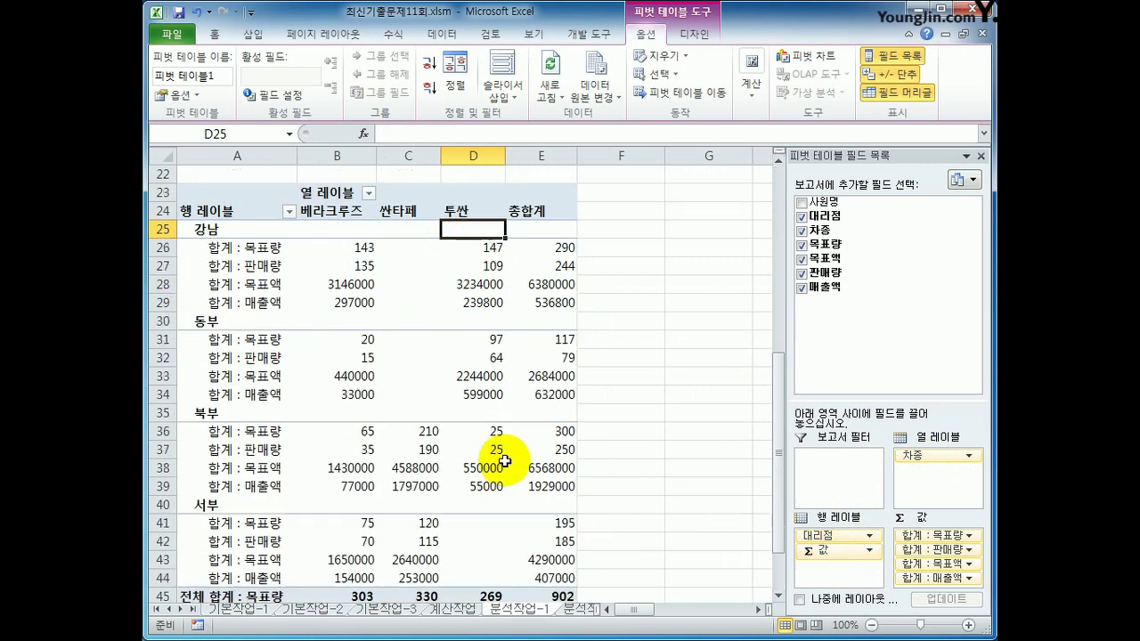
pyautogui.scroll(1, 504, 460)
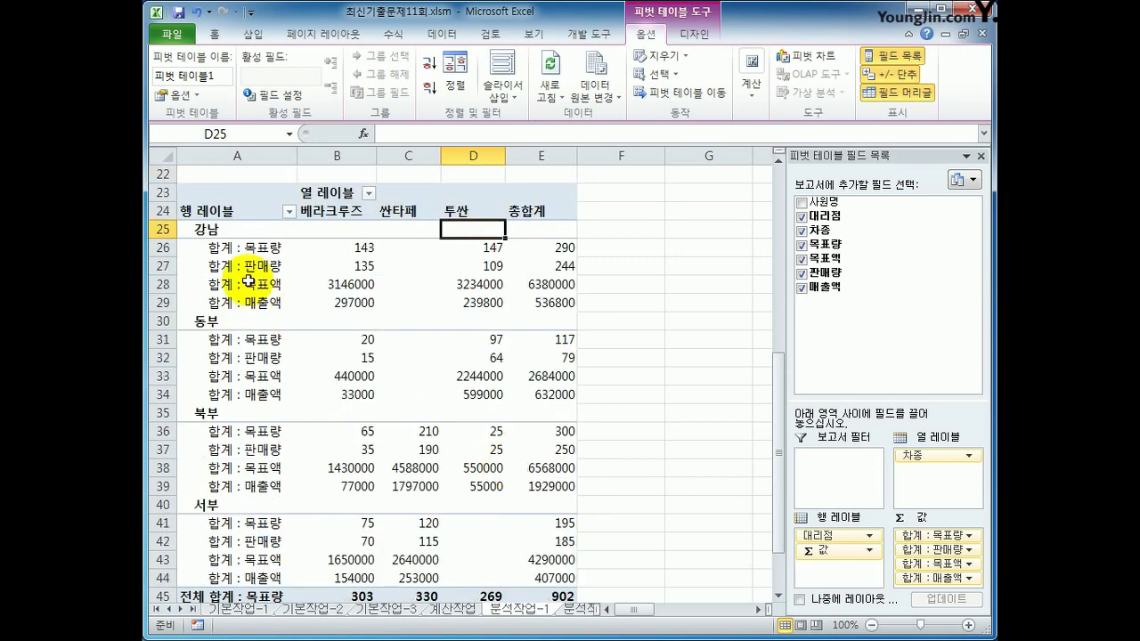
pyautogui.click(216, 193)
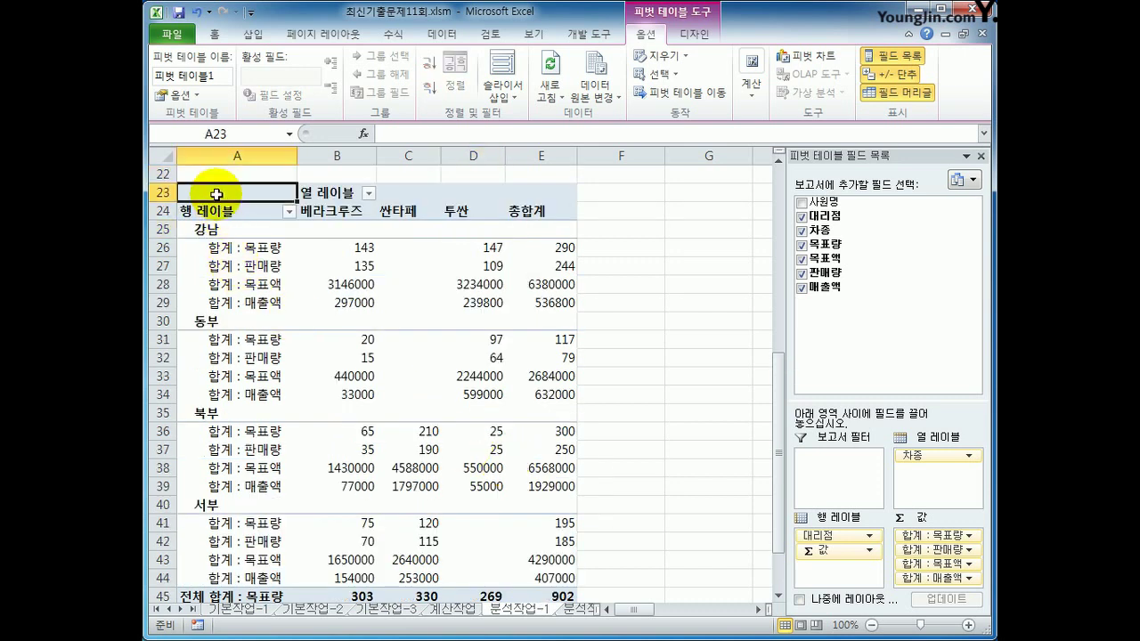
# Step: Set the number format of the 합계 : 목표량 value field to 숫자 with the 1000 단위 구분 기호
pyautogui.click(244, 249)
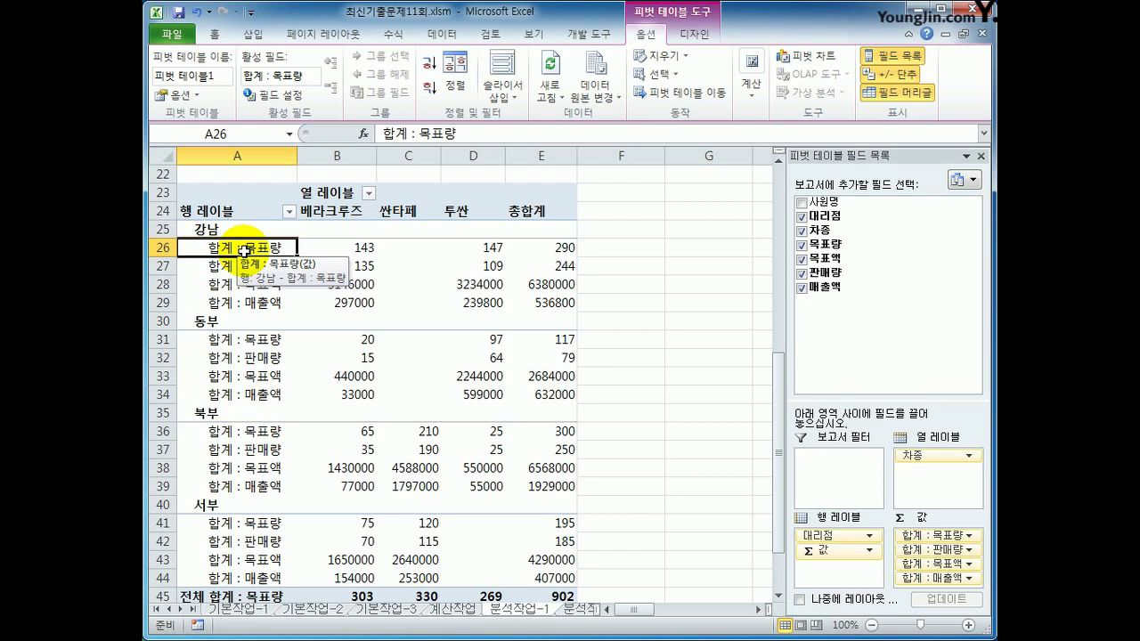
pyautogui.rightClick(244, 252)
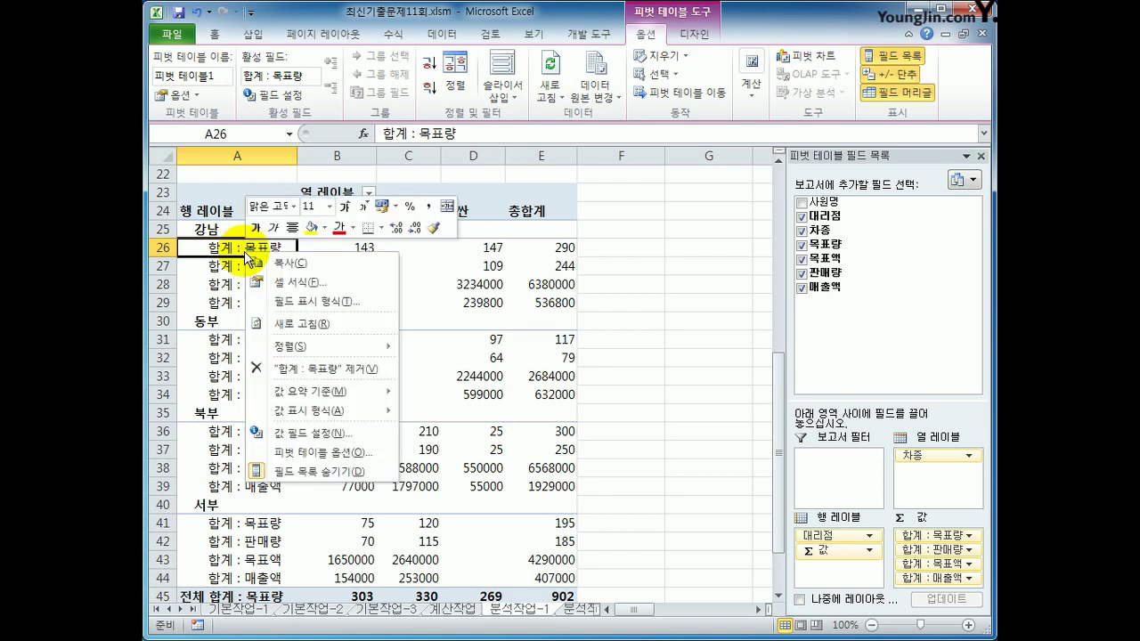
pyautogui.click(318, 435)
pyautogui.moveTo(356, 306); pyautogui.dragTo(559, 122)
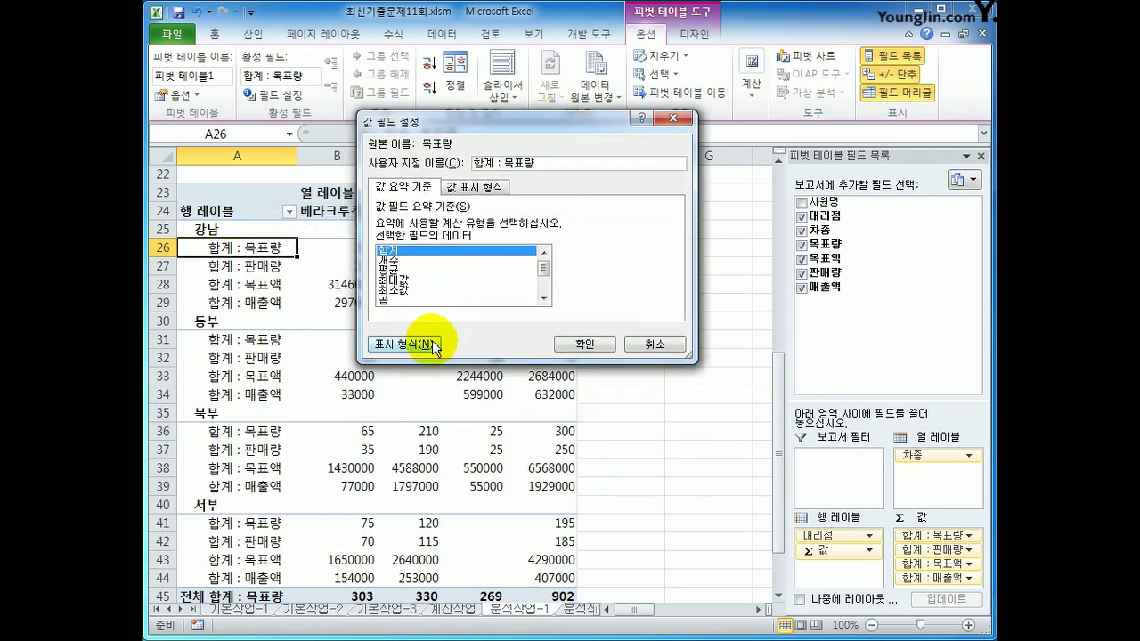
pyautogui.click(432, 342)
pyautogui.moveTo(350, 269); pyautogui.dragTo(757, 146)
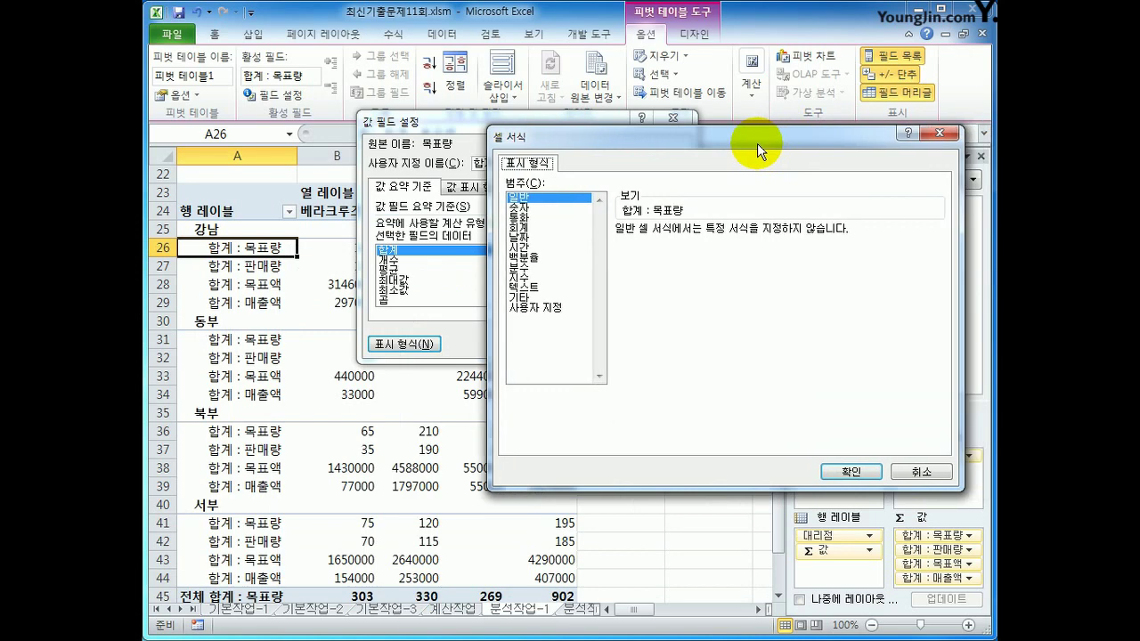
pyautogui.click(521, 207)
pyautogui.click(663, 251)
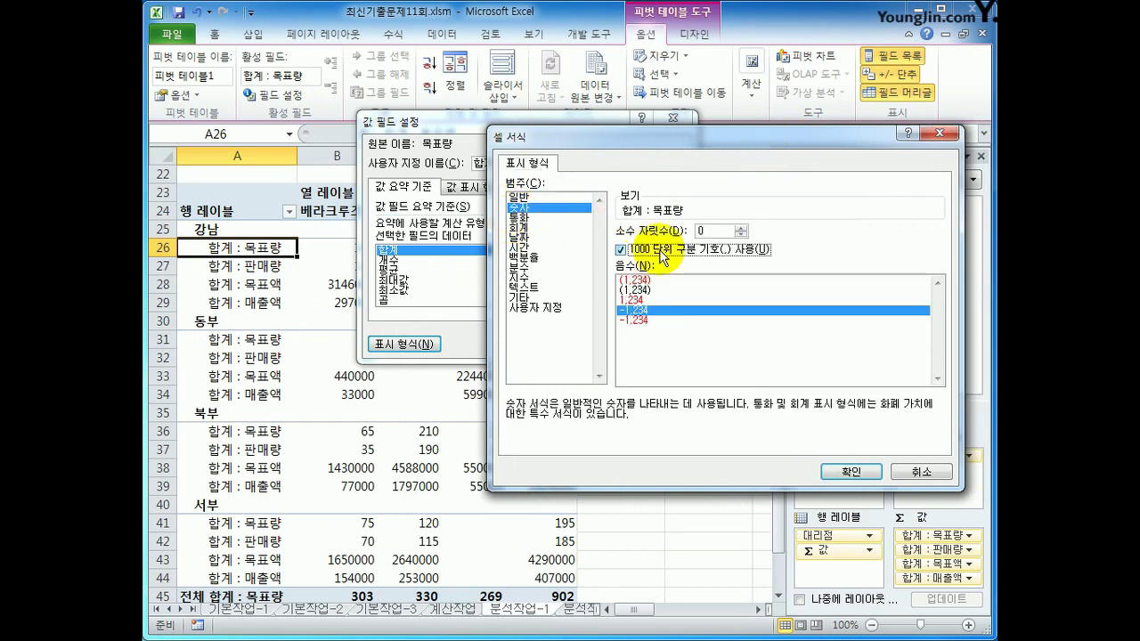
pyautogui.click(842, 472)
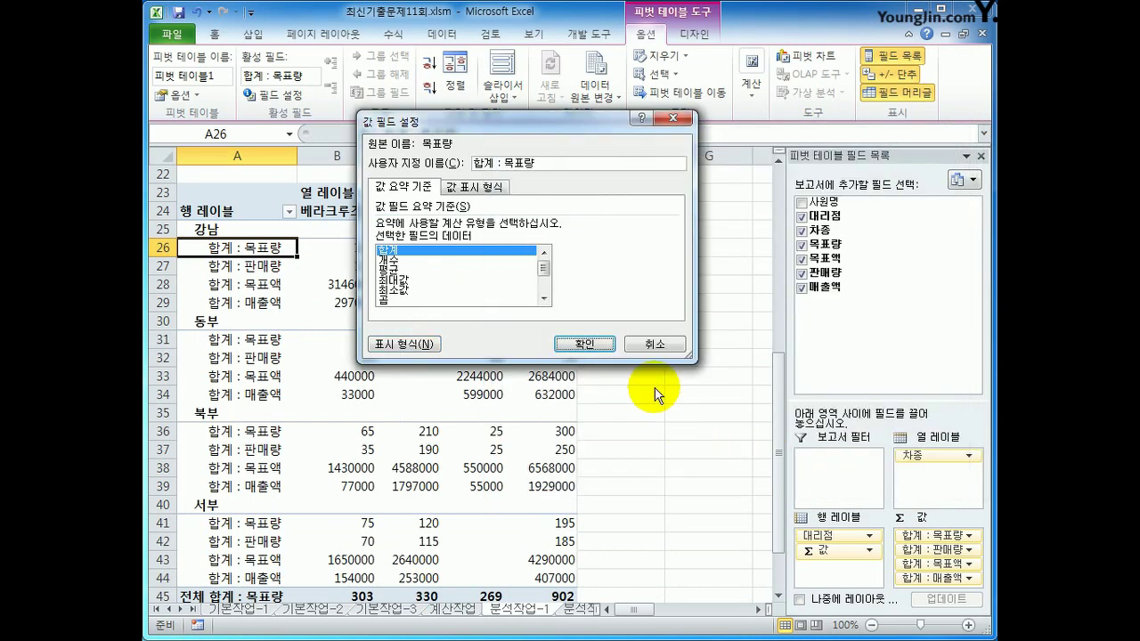
pyautogui.click(583, 344)
# Step: Set the number format of the 합계 : 판매량 value field to 숫자 with the 1000 단위 구분 기호
pyautogui.click(254, 267)
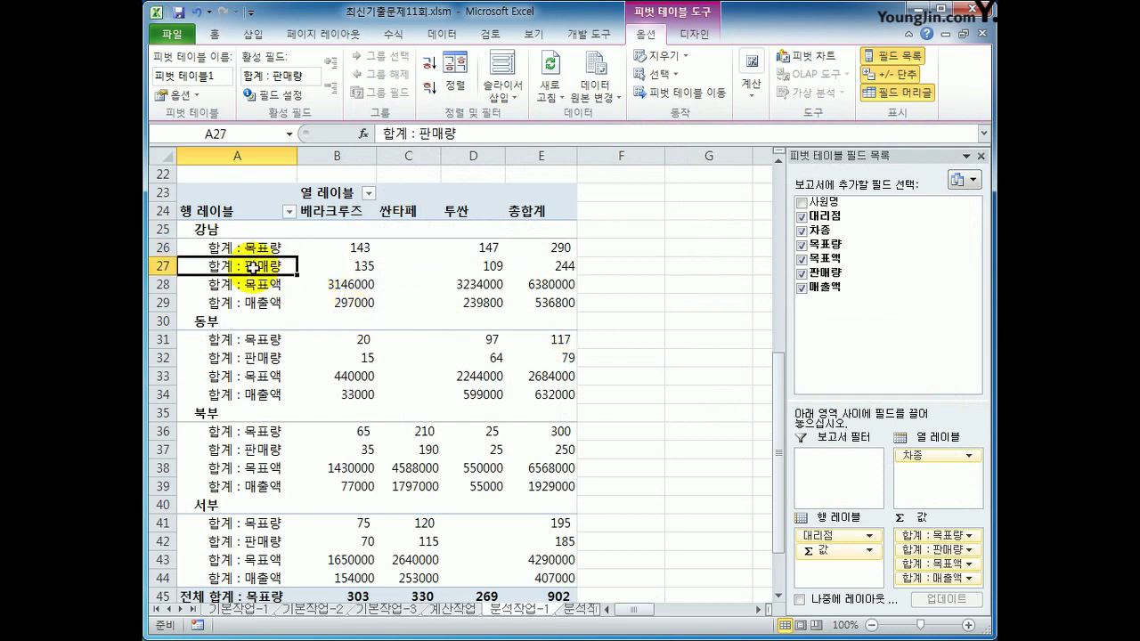
pyautogui.rightClick(254, 267)
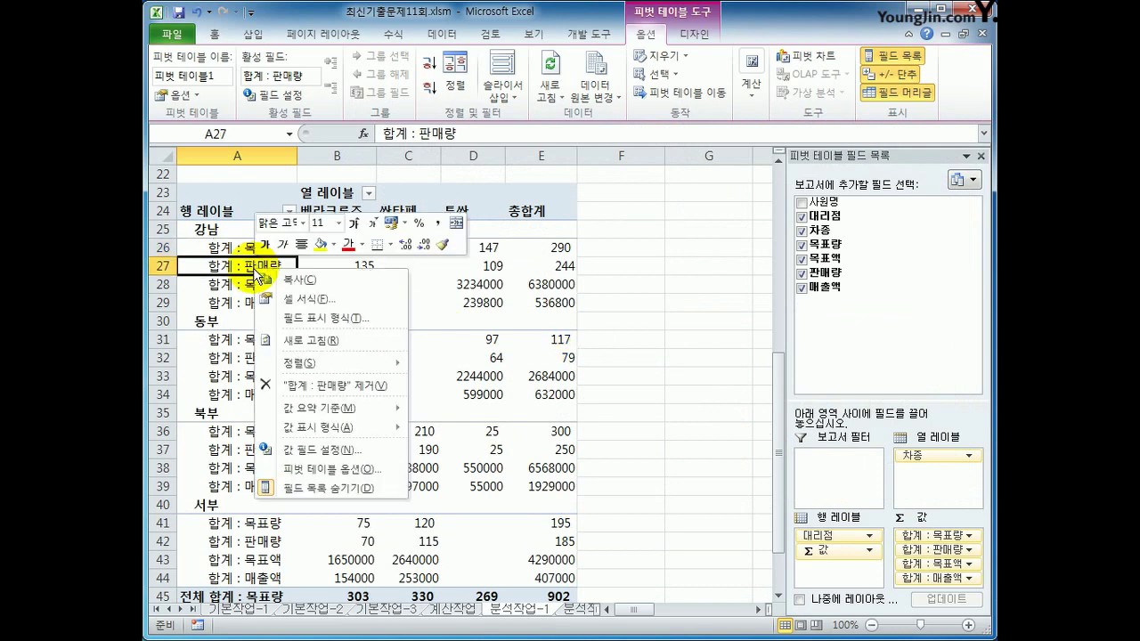
pyautogui.click(394, 451)
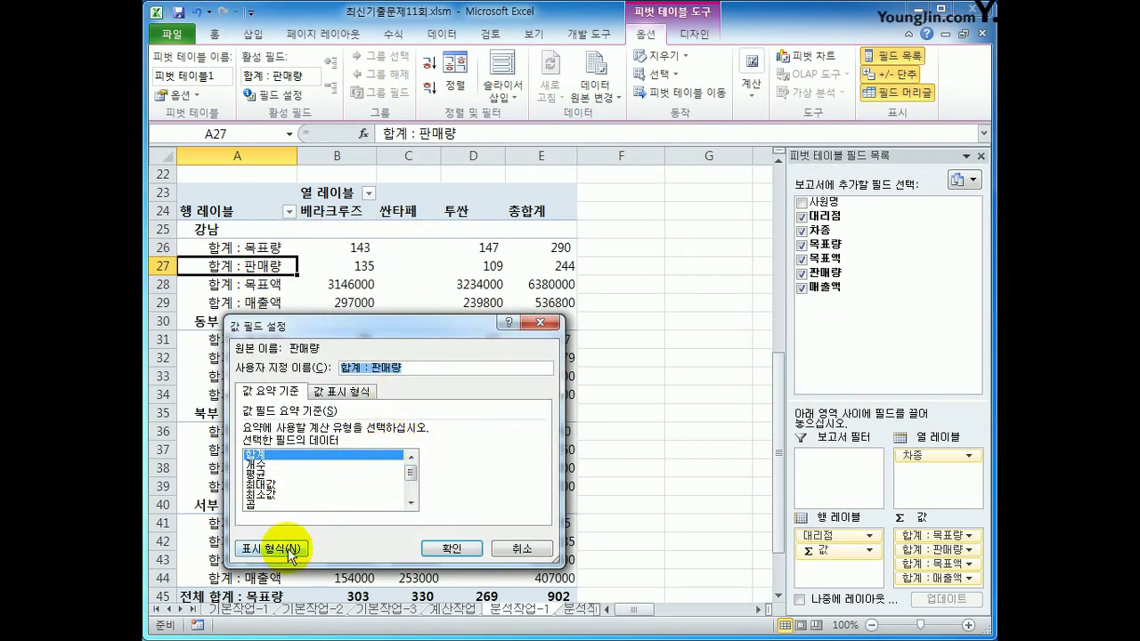
pyautogui.click(289, 550)
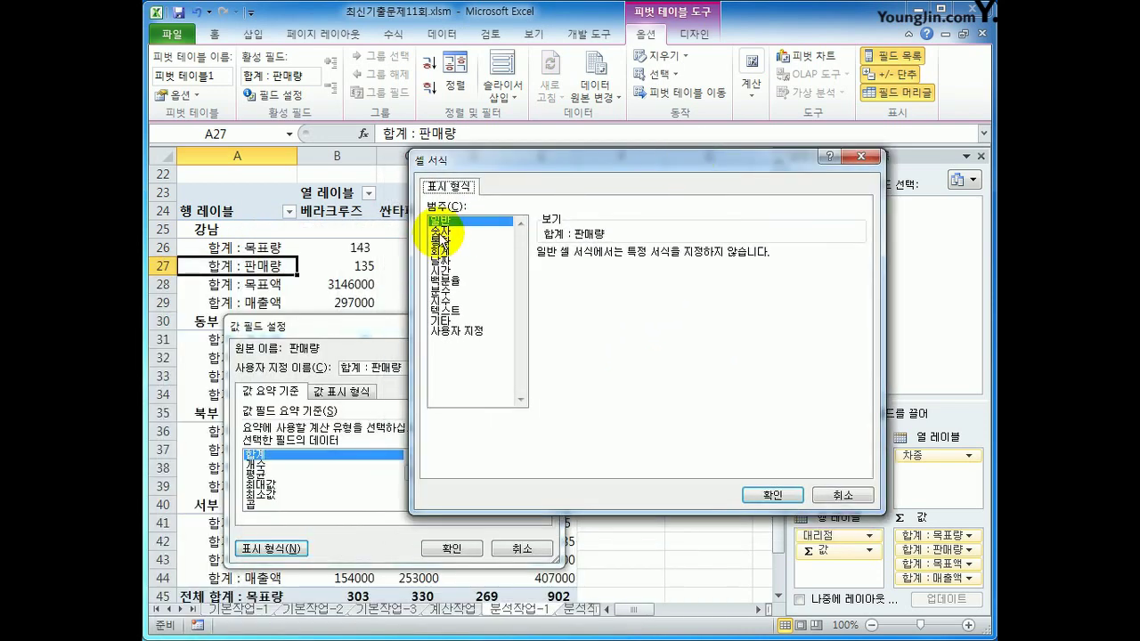
pyautogui.click(440, 231)
pyautogui.click(542, 273)
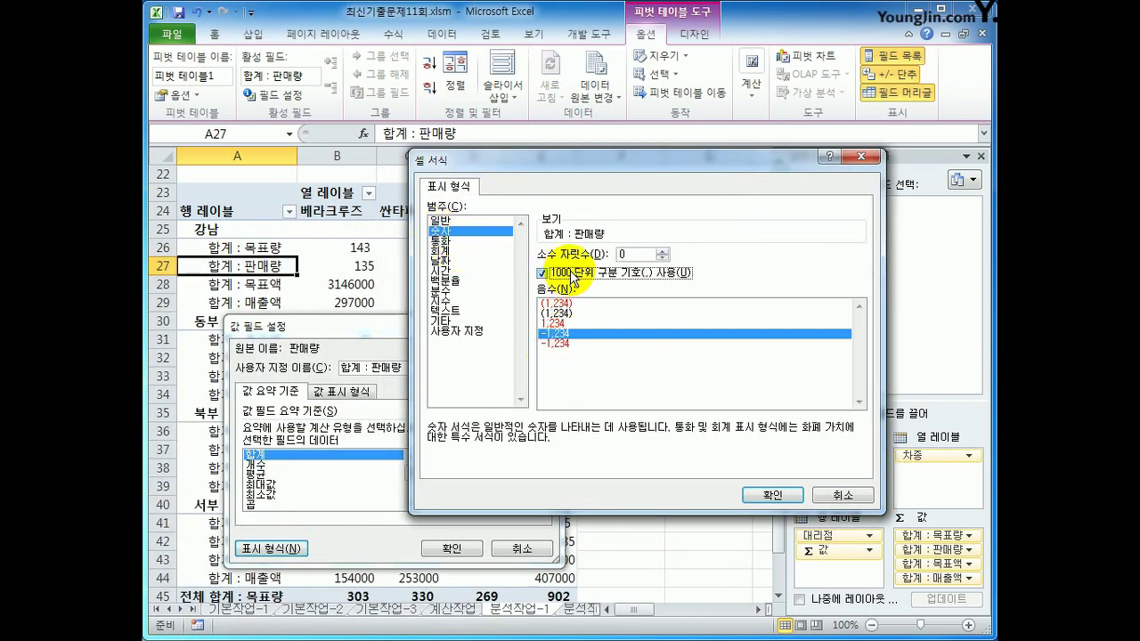
pyautogui.click(759, 488)
pyautogui.click(445, 548)
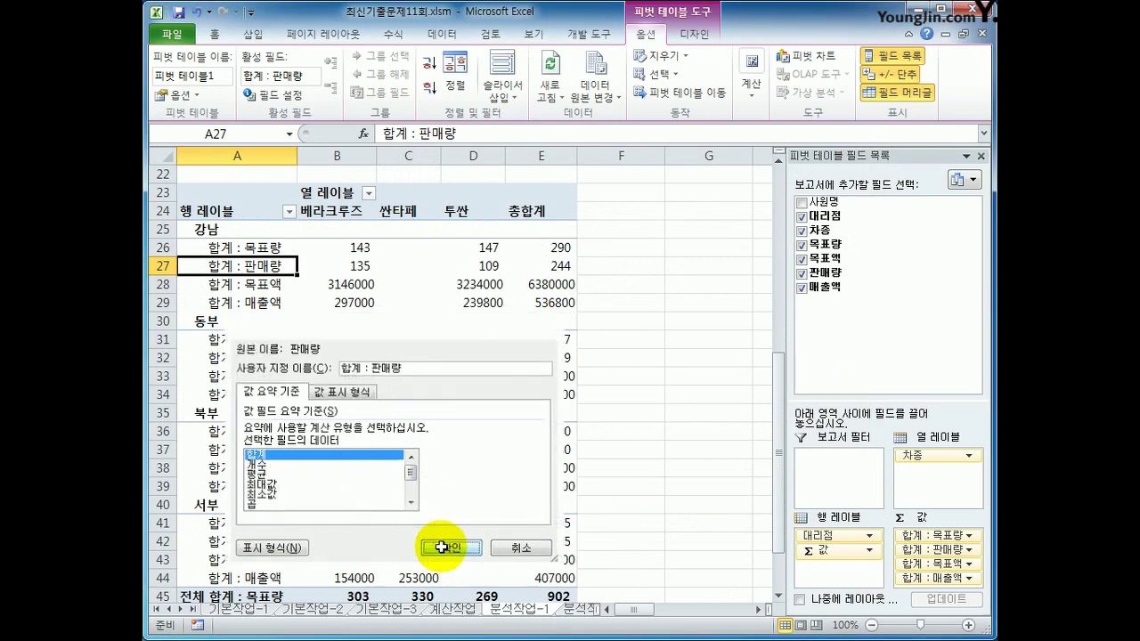
# Step: Set the number format of the 합계 : 목표액 value field to 숫자 with the 1000 단위 구분 기호
pyautogui.click(254, 285)
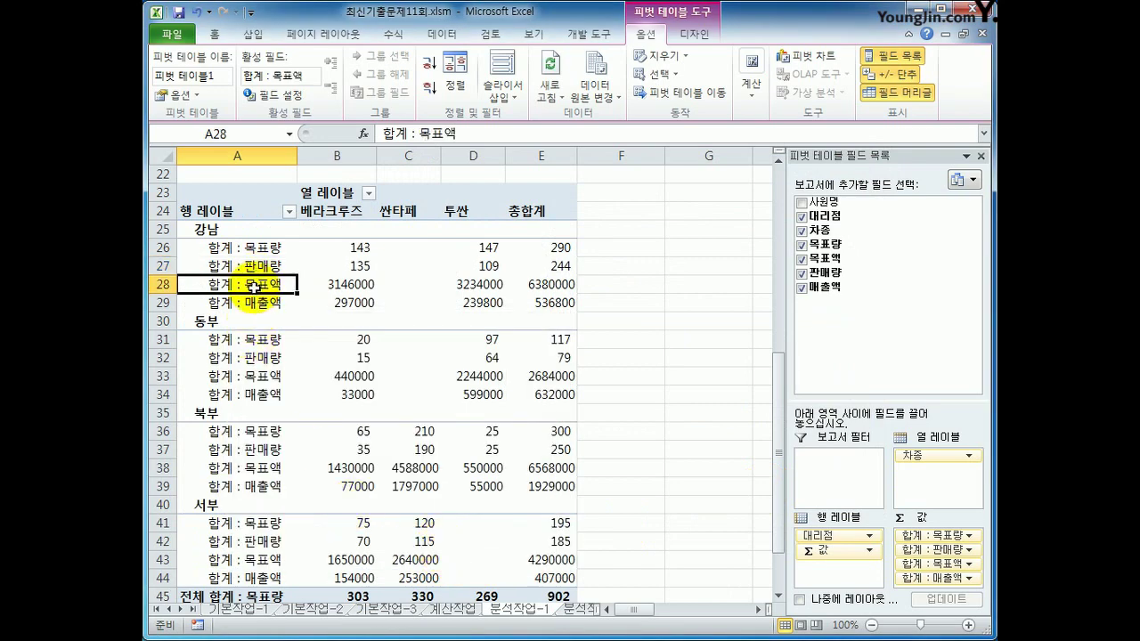
pyautogui.rightClick(254, 285)
pyautogui.click(365, 469)
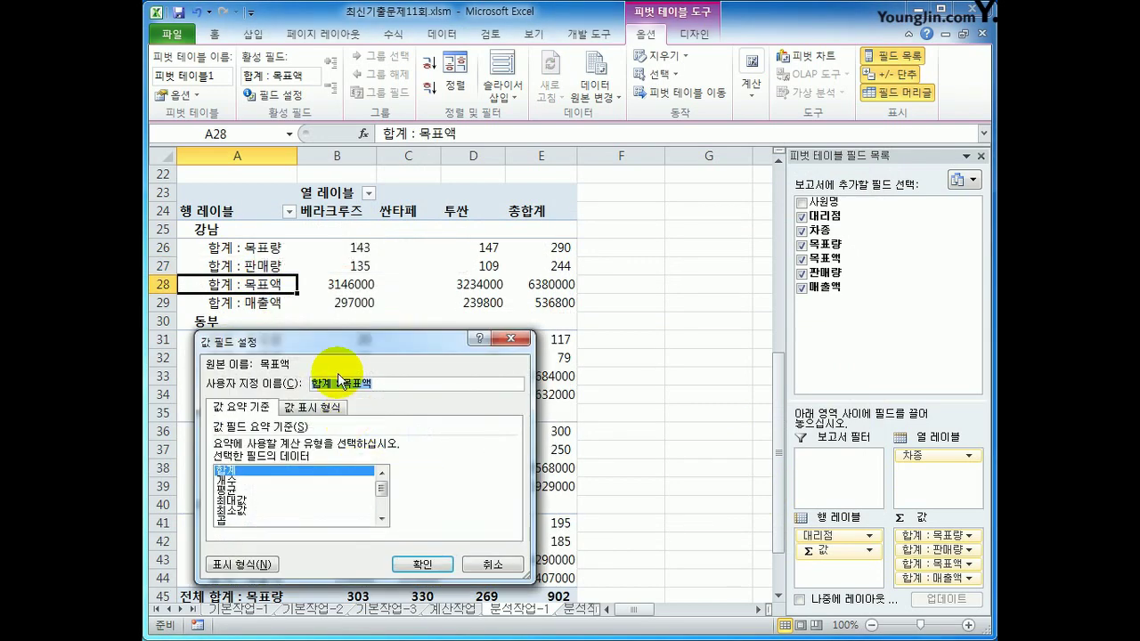
pyautogui.click(241, 565)
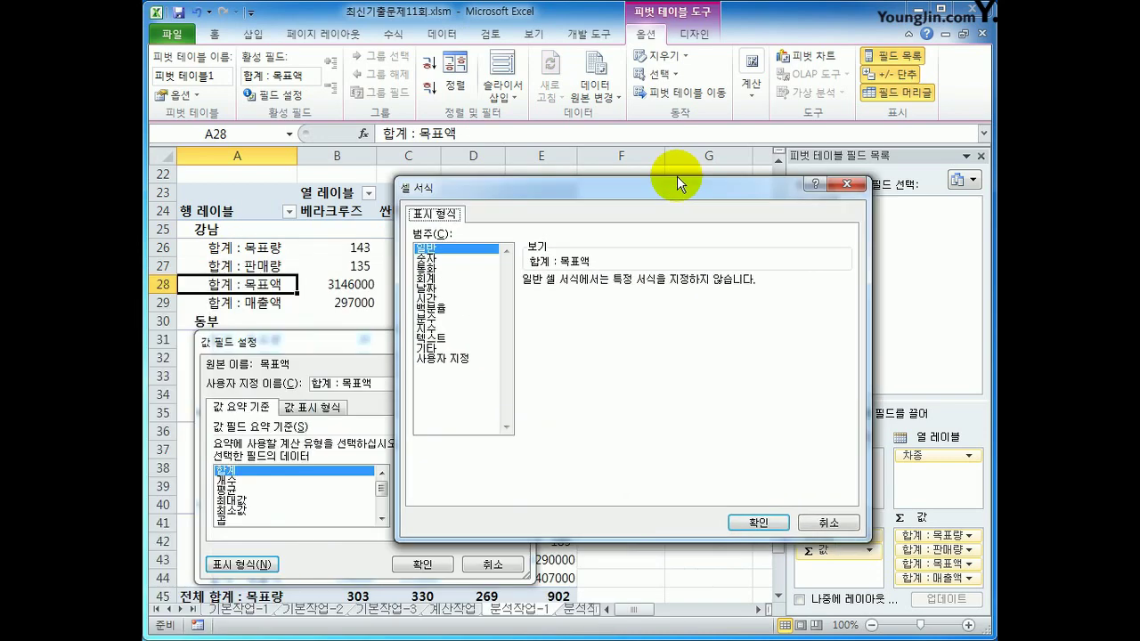
pyautogui.click(516, 218)
pyautogui.click(630, 260)
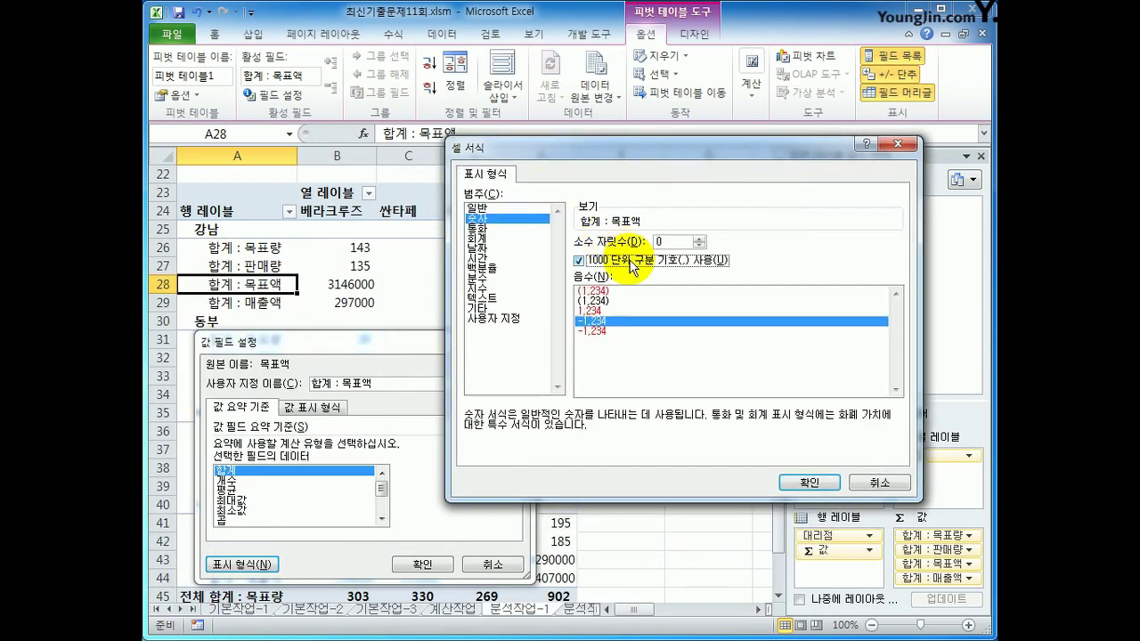
pyautogui.click(810, 483)
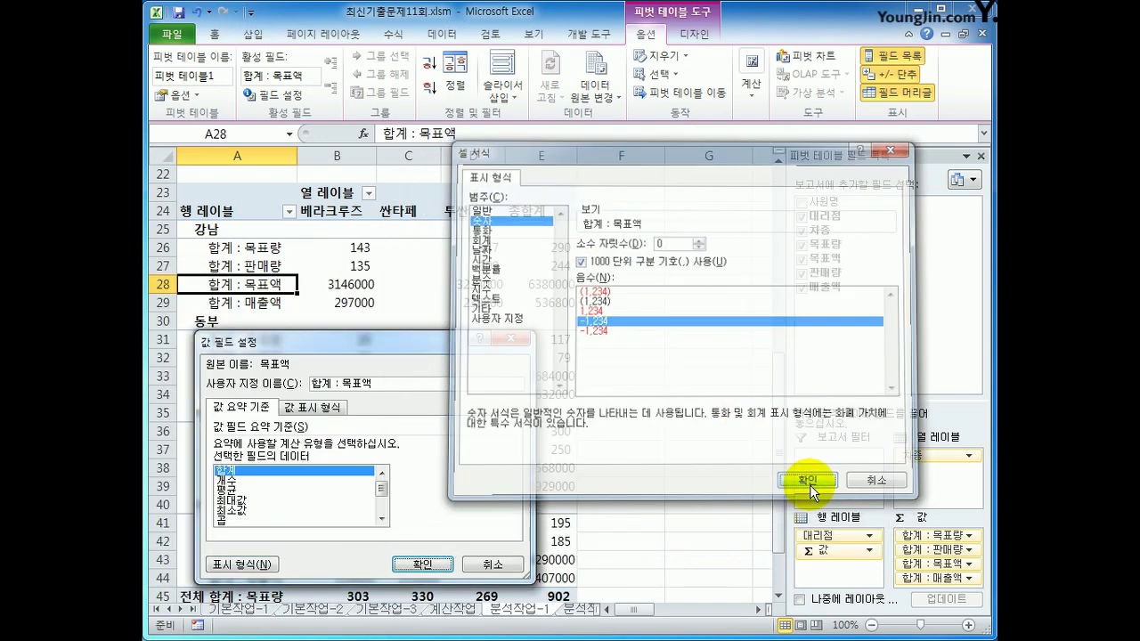
pyautogui.click(423, 566)
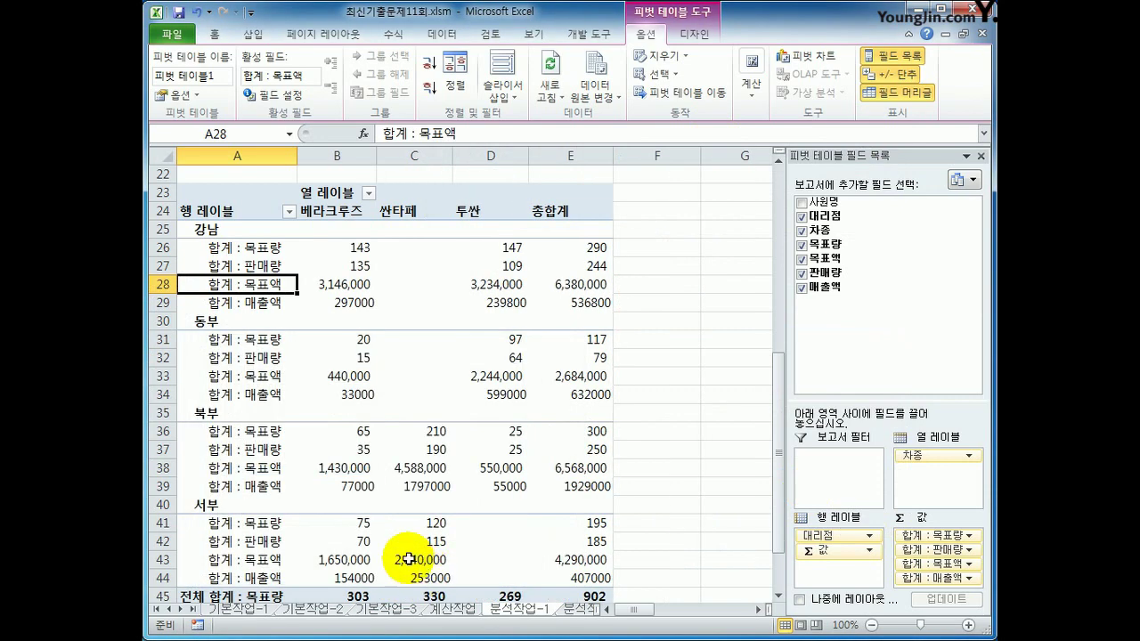
# Step: Set the number format of the 합계 : 매출액 value field to 숫자 with the 1000 단위 구분 기호
pyautogui.click(270, 306)
pyautogui.rightClick(272, 307)
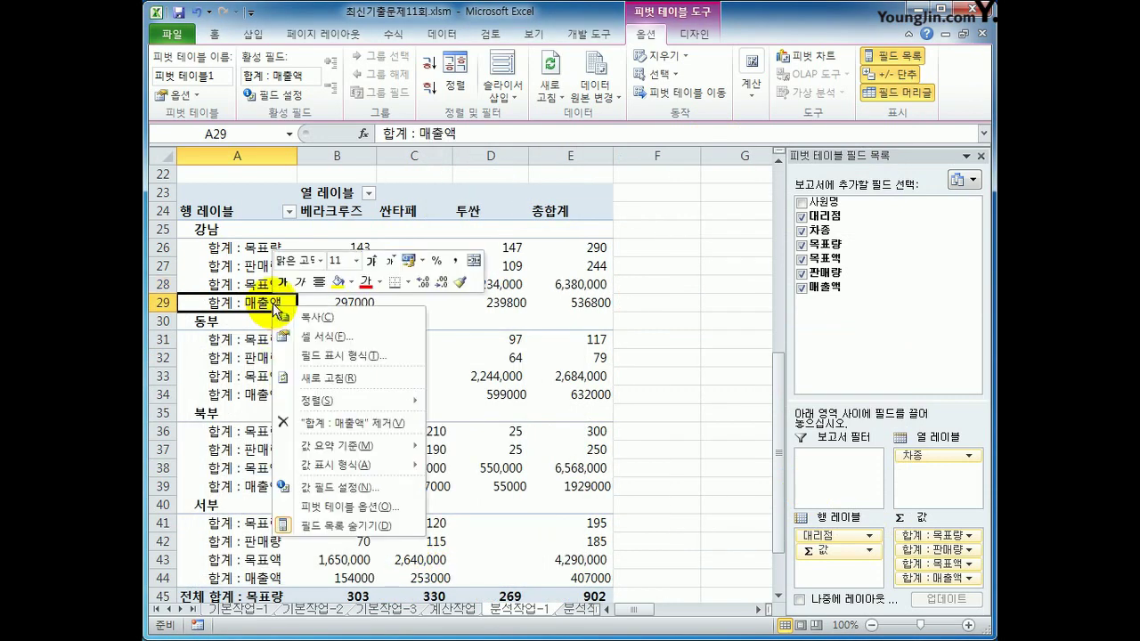
pyautogui.click(385, 491)
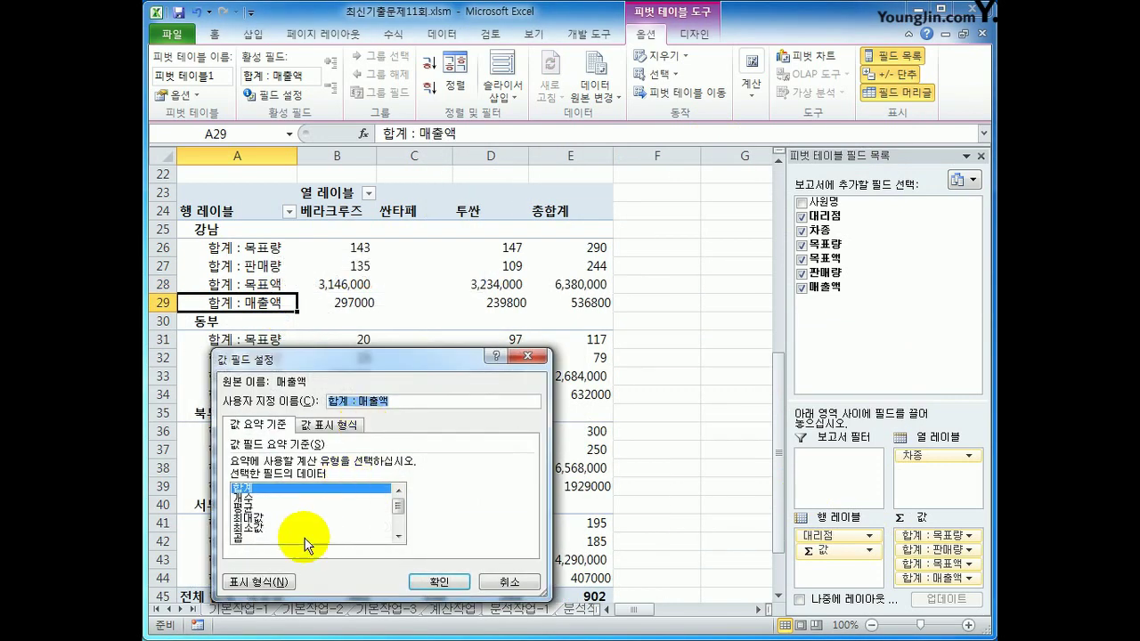
pyautogui.click(281, 584)
pyautogui.moveTo(377, 342); pyautogui.dragTo(675, 193)
pyautogui.click(480, 252)
pyautogui.click(596, 293)
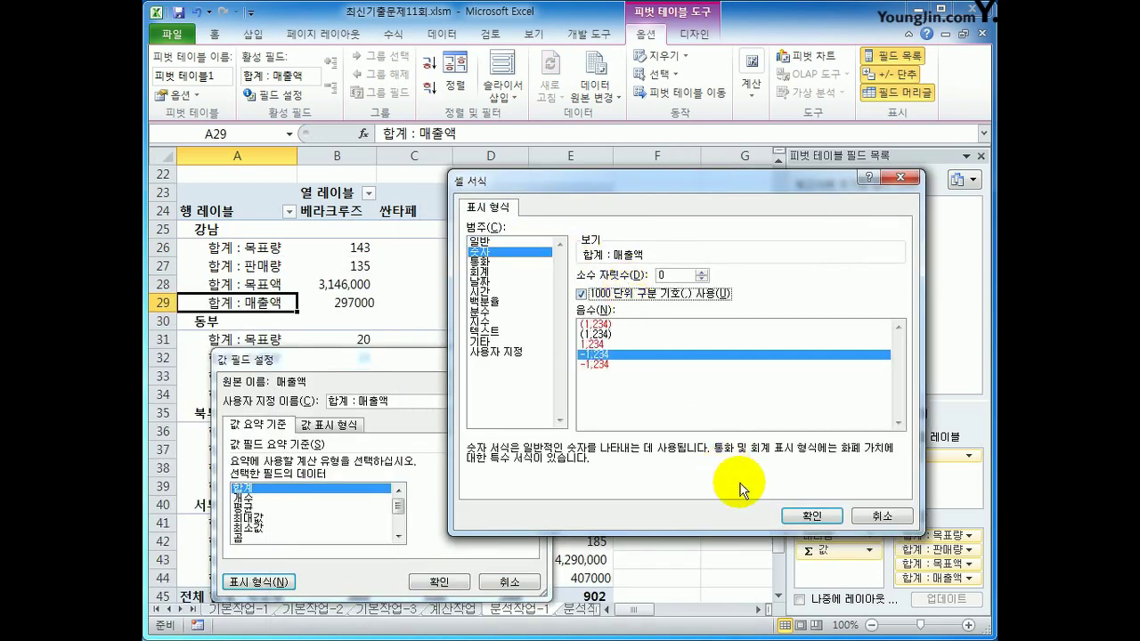
pyautogui.click(800, 518)
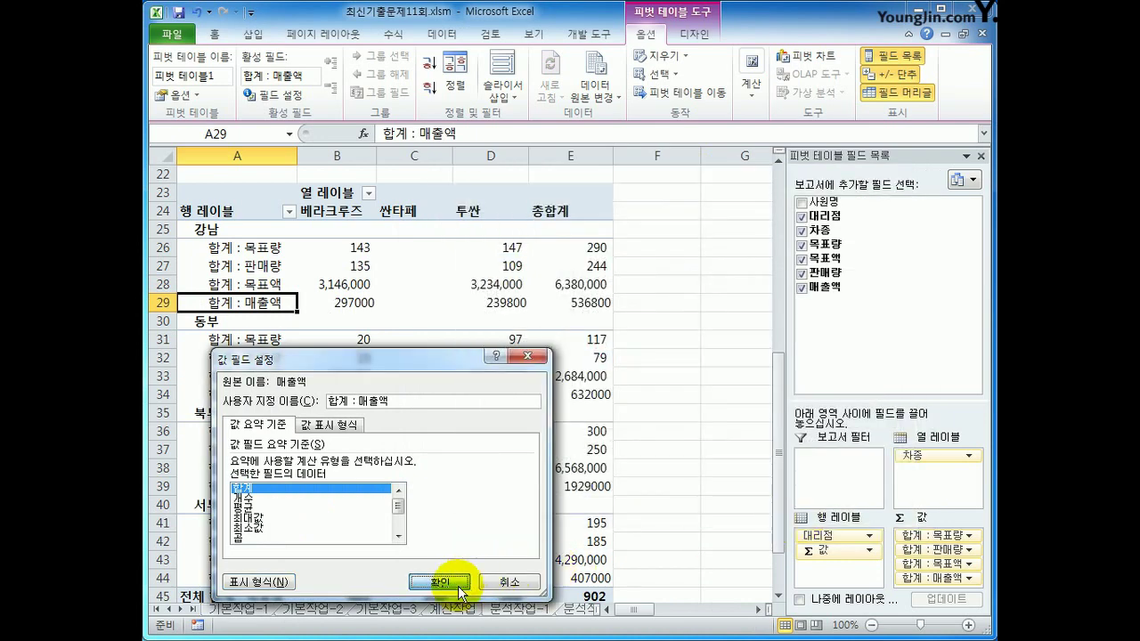
pyautogui.click(440, 583)
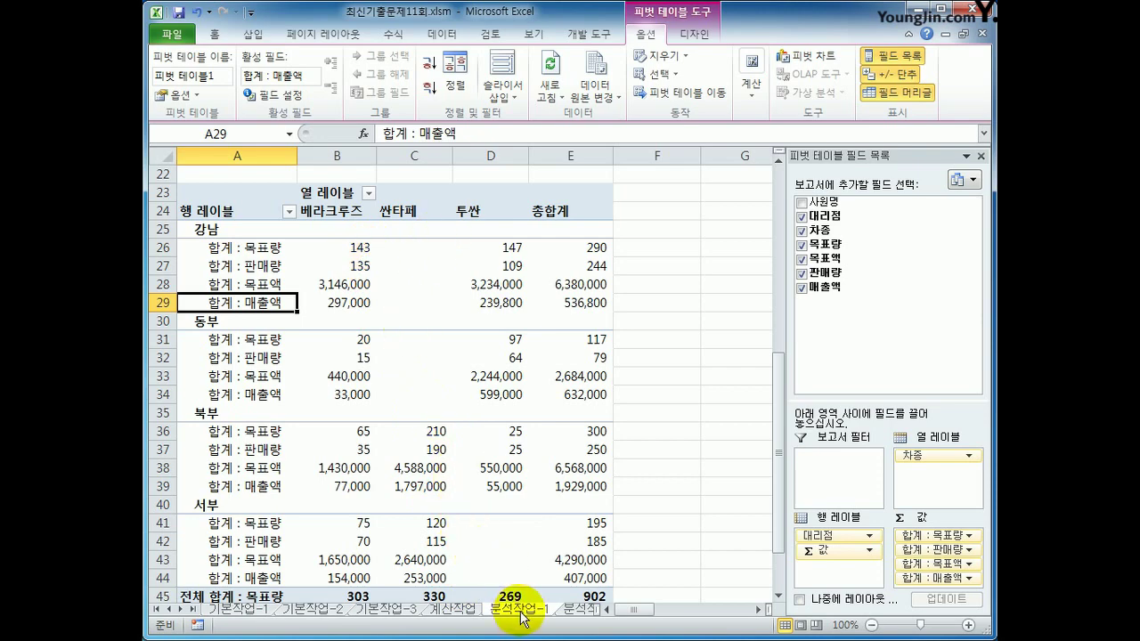
# Step: On the 분석작업-2 sheet, start a consolidation into F10:I15 with the 평균 function
pyautogui.click(580, 609)
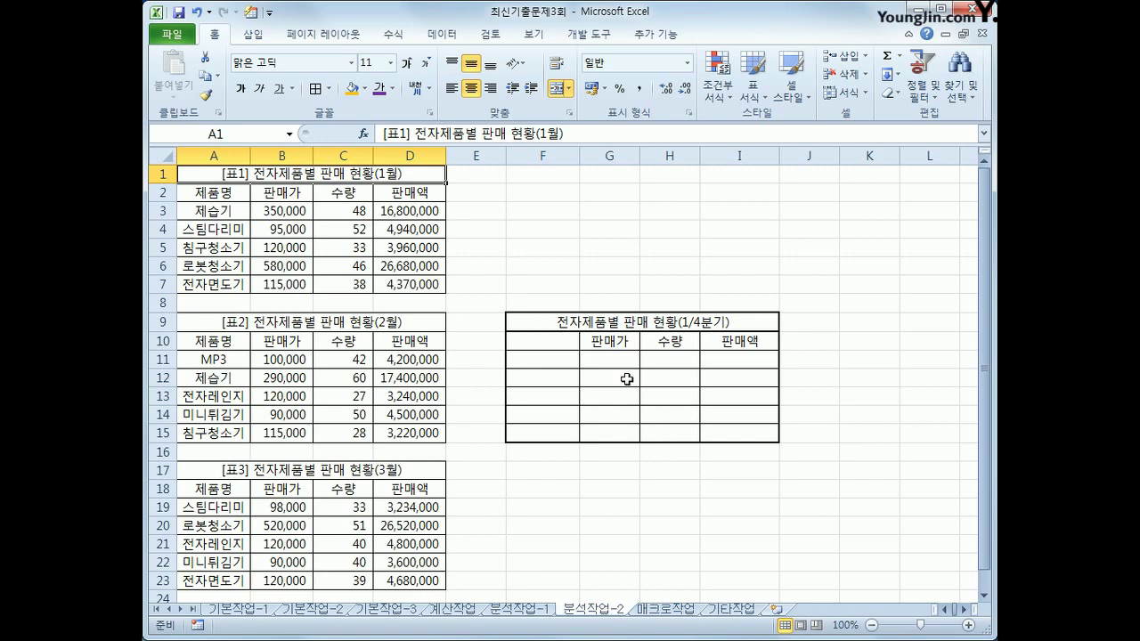
pyautogui.moveTo(561, 342); pyautogui.dragTo(743, 433)
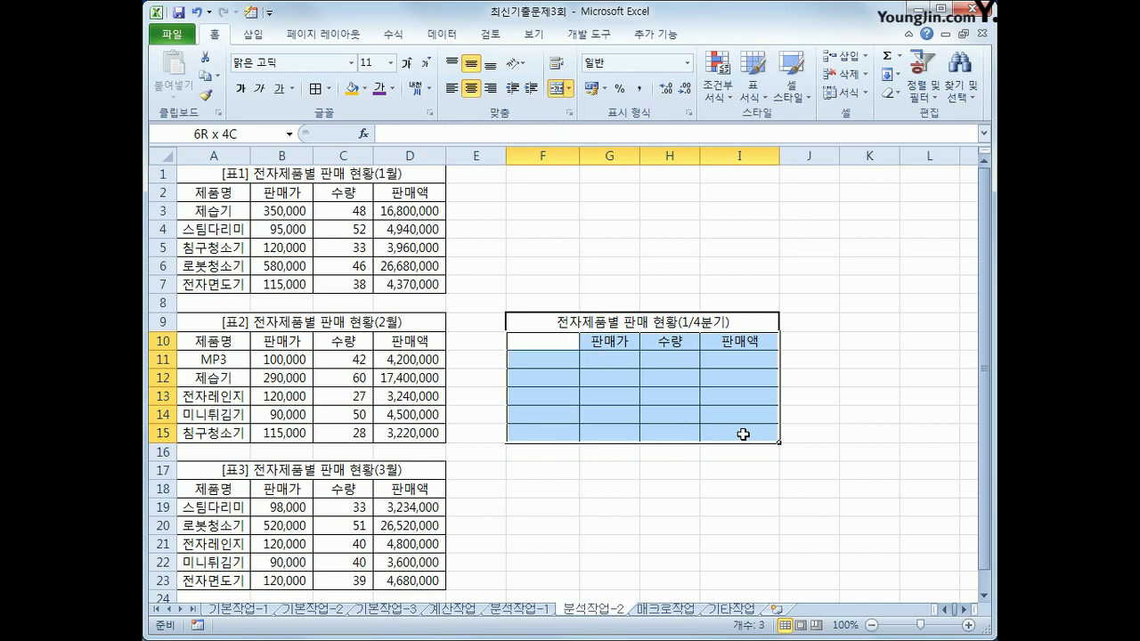
pyautogui.moveTo(743, 434); pyautogui.dragTo(743, 434)
pyautogui.click(454, 36)
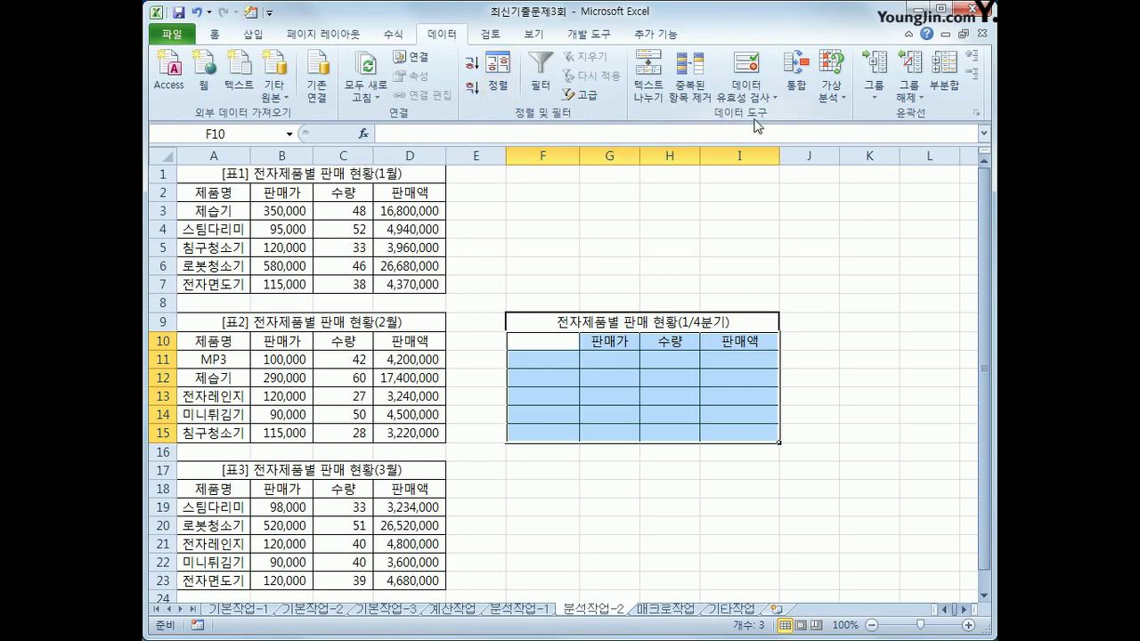
pyautogui.click(797, 84)
pyautogui.moveTo(688, 322); pyautogui.dragTo(725, 171)
pyautogui.click(632, 207)
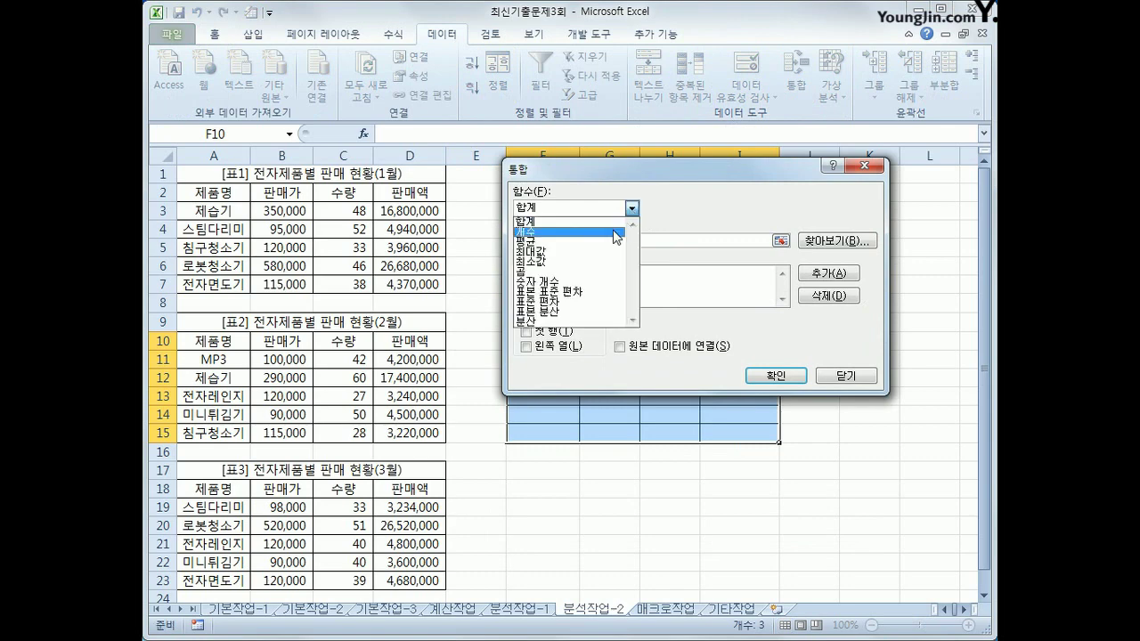
pyautogui.click(610, 240)
pyautogui.click(609, 239)
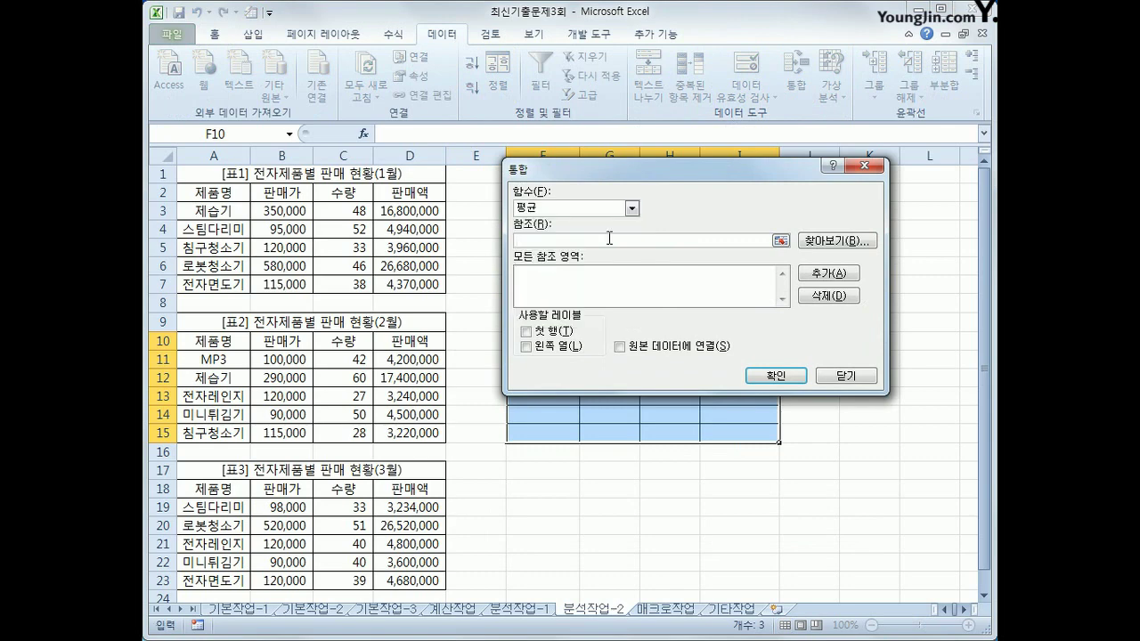
# Step: Add the three monthly tables A2:D7, A10:D15 and A18:D23 as the consolidation's reference ranges
pyautogui.moveTo(218, 192); pyautogui.dragTo(413, 283)
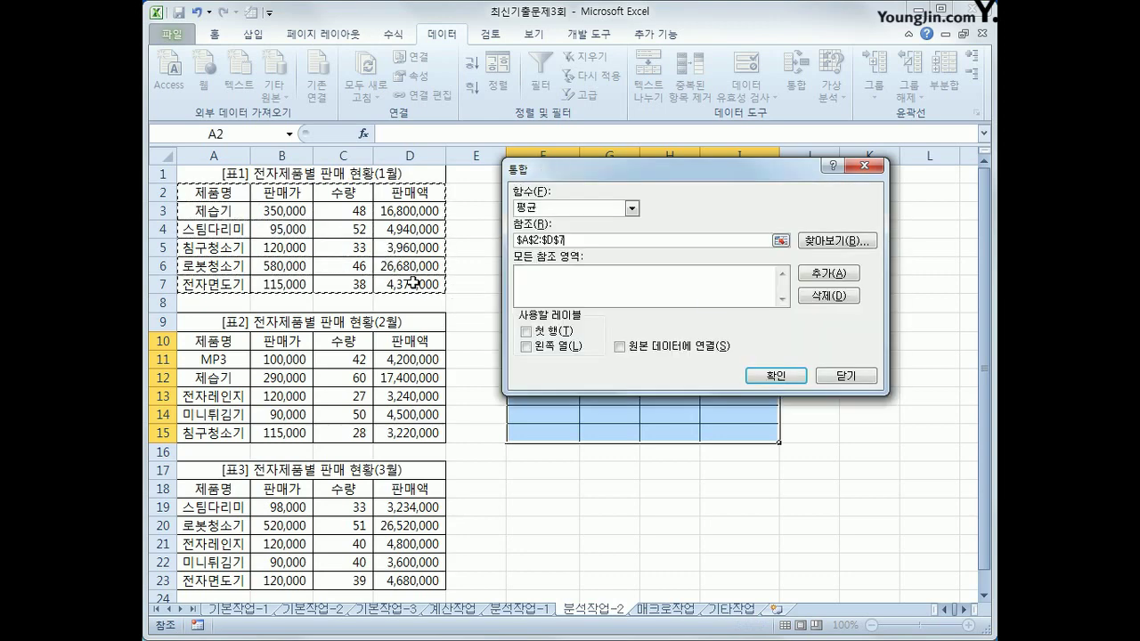
pyautogui.click(826, 273)
pyautogui.moveTo(234, 343); pyautogui.dragTo(402, 431)
pyautogui.click(829, 273)
pyautogui.moveTo(214, 489); pyautogui.dragTo(392, 581)
pyautogui.click(809, 275)
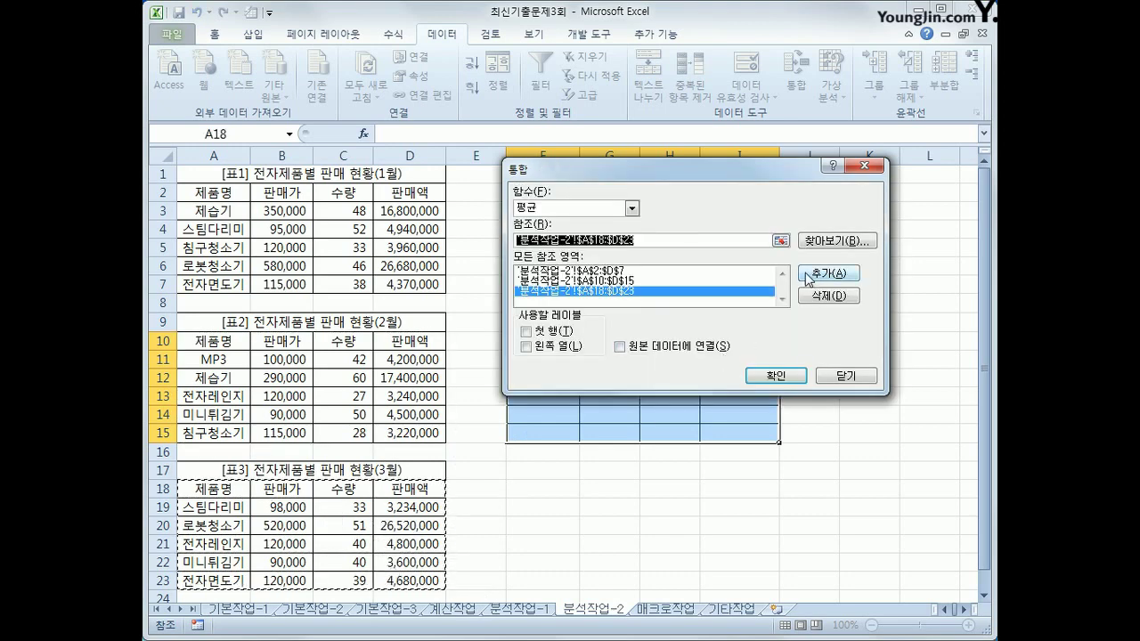
# Step: Use both 첫 행 and 왼쪽 열 as labels and run the consolidation
pyautogui.click(547, 334)
pyautogui.click(545, 353)
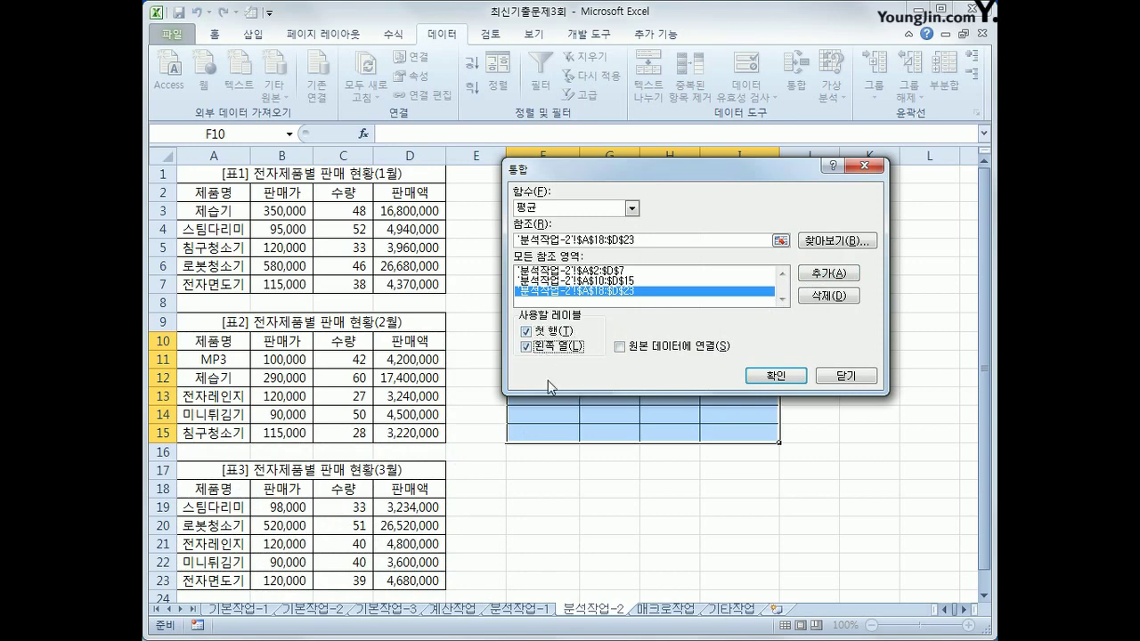
pyautogui.click(776, 376)
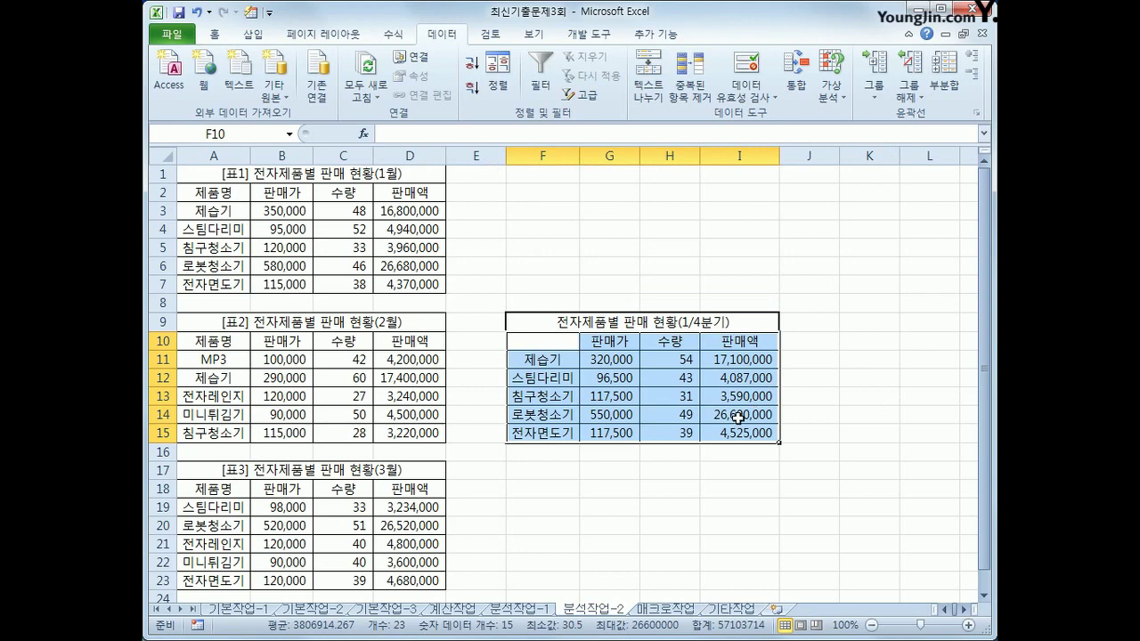
pyautogui.click(754, 434)
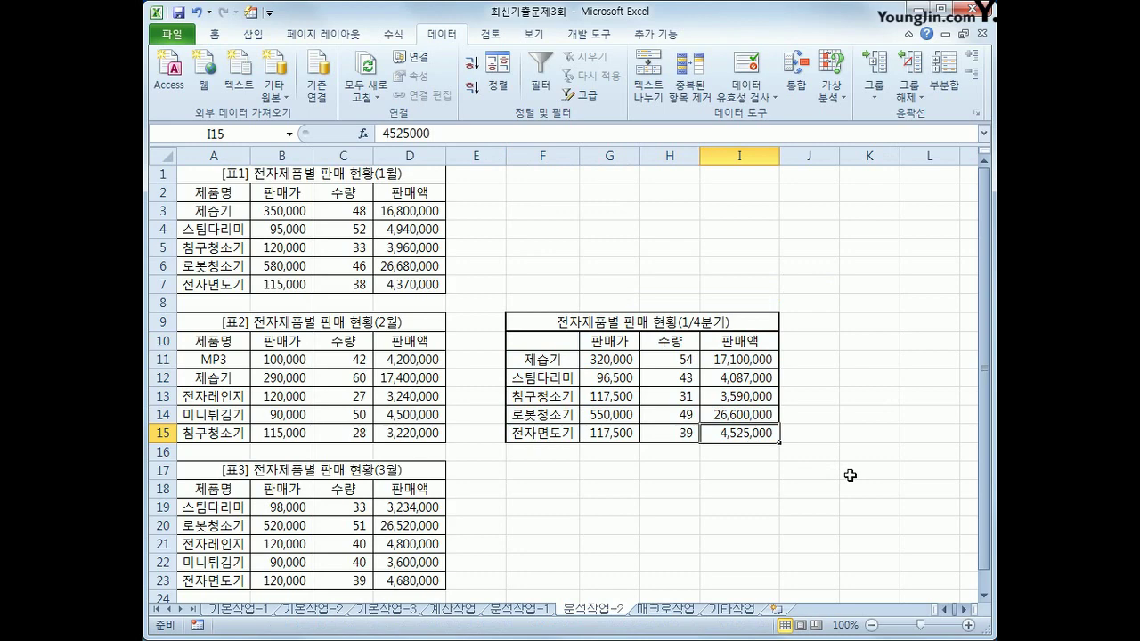
# Step: On the 매크로작업 sheet, start recording a macro named 병합서식 in the current workbook
pyautogui.click(678, 613)
pyautogui.click(795, 481)
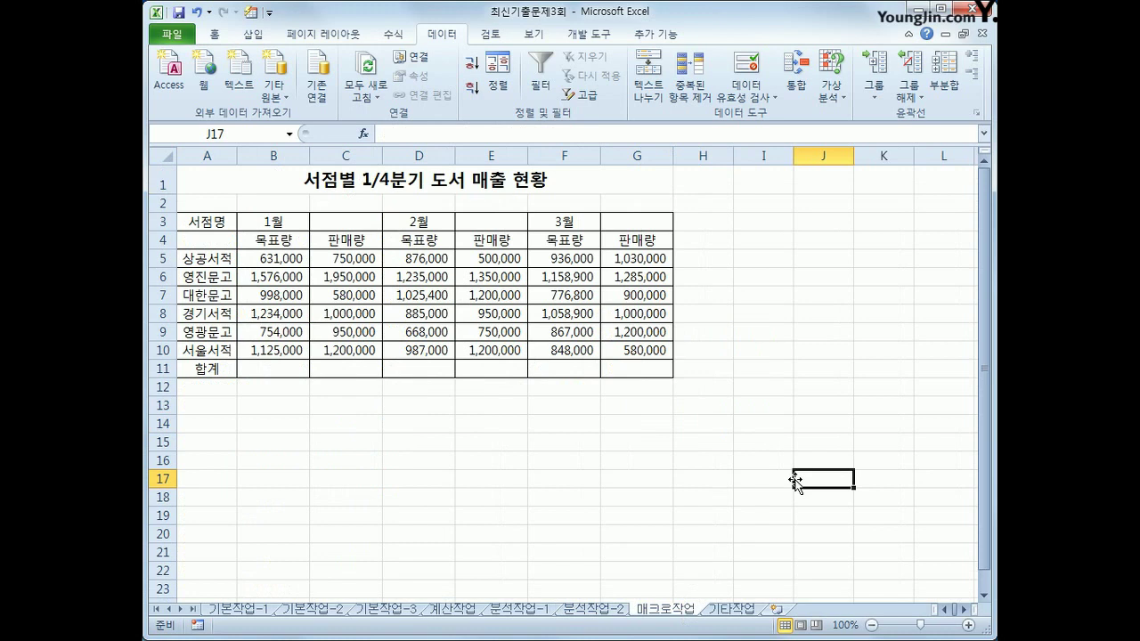
pyautogui.click(588, 35)
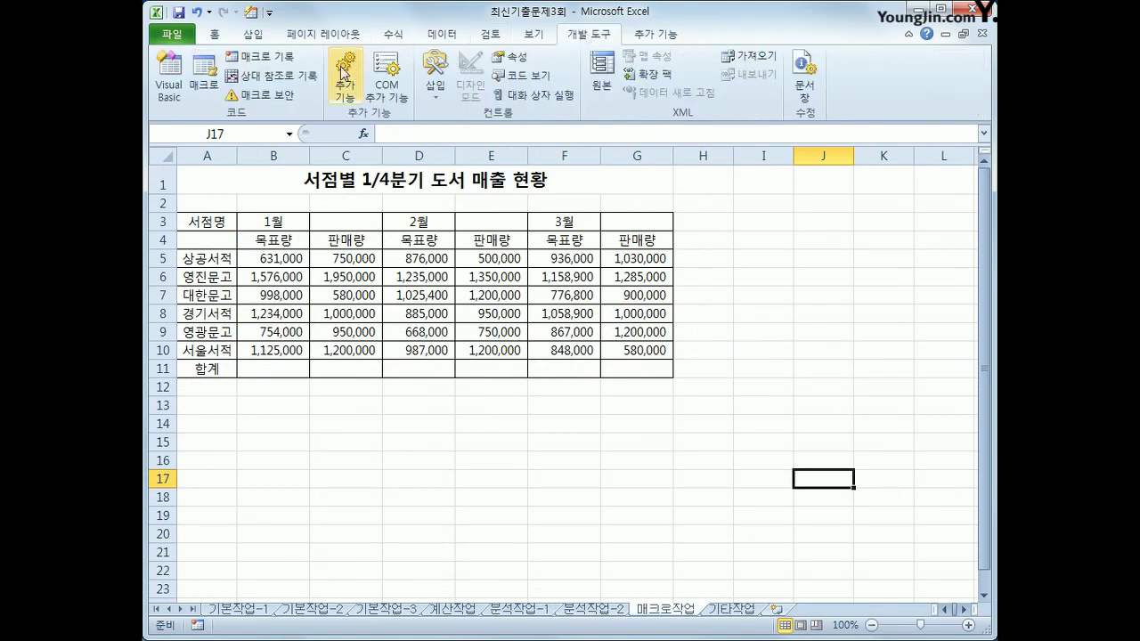
pyautogui.click(283, 61)
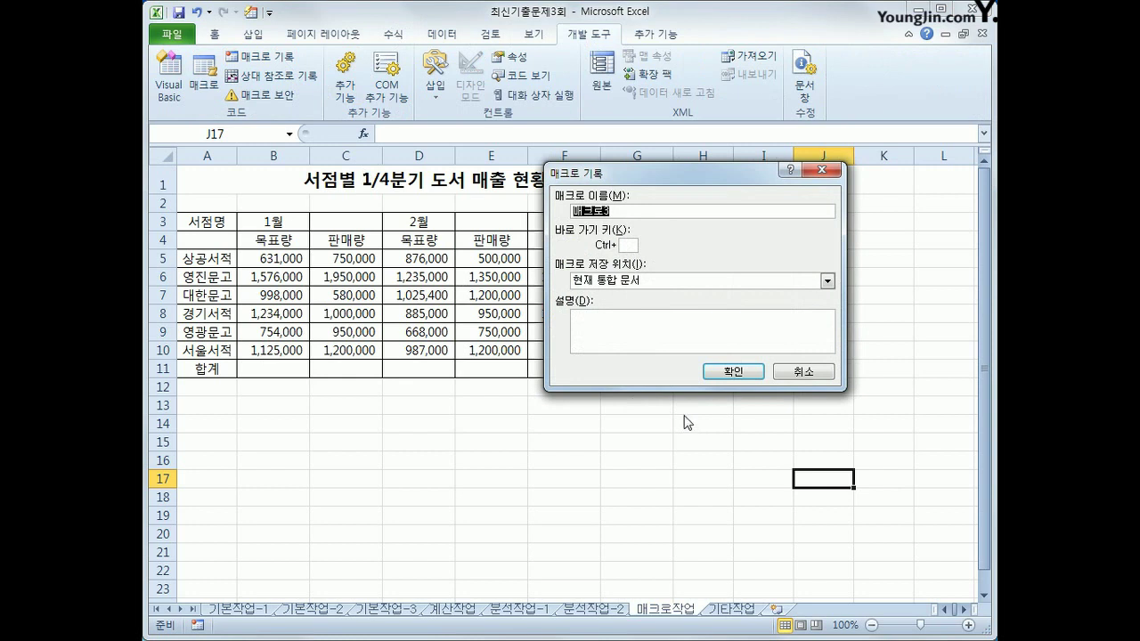
pyautogui.write('병합서식')
pyautogui.click(731, 371)
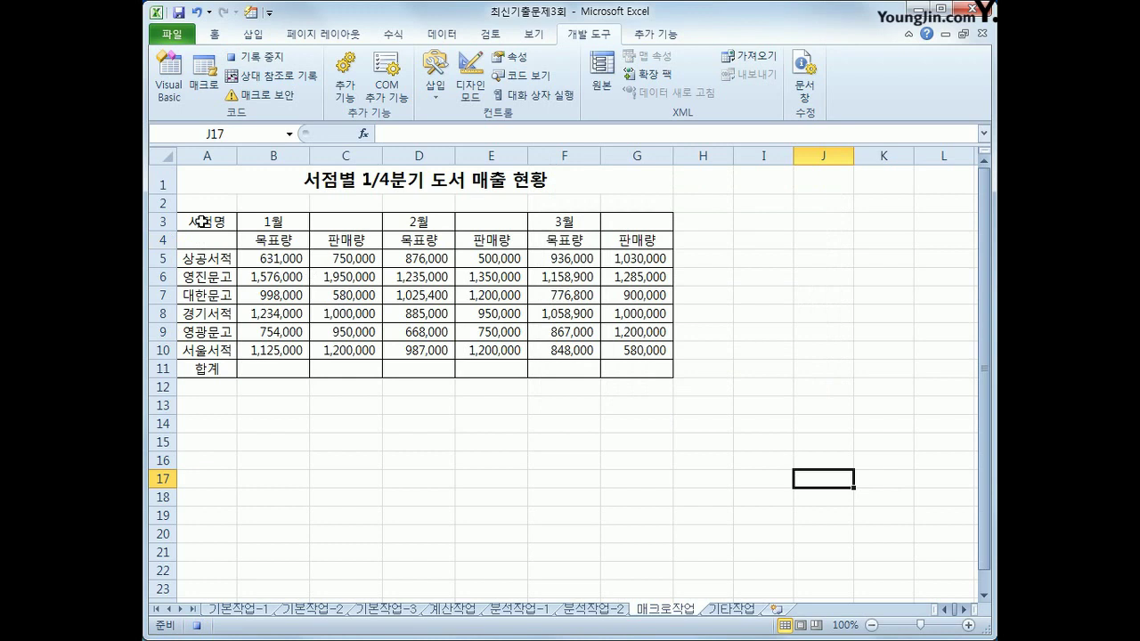
# Step: Merge and center A3:A4, B3:C3, D3:E3 and F3:G3 separately, and stop the macro recording
pyautogui.moveTo(202, 221); pyautogui.dragTo(332, 224)
pyautogui.moveTo(406, 223); pyautogui.dragTo(469, 222)
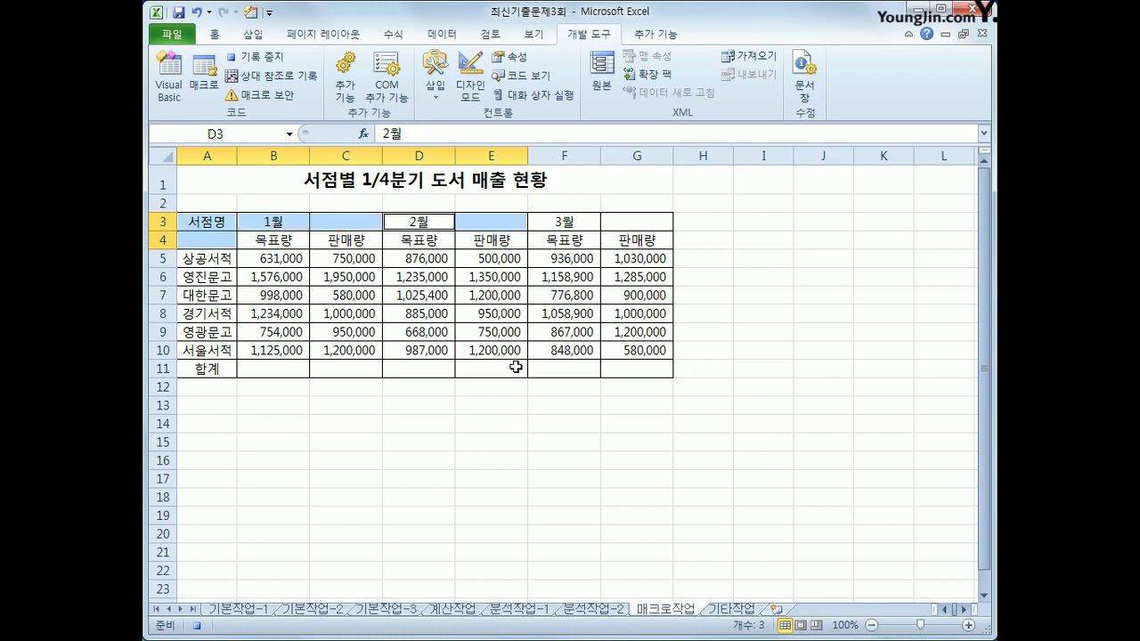
pyautogui.keyDown('ctrl'); pyautogui.click(567, 222); pyautogui.keyUp('ctrl')
pyautogui.moveTo(566, 221); pyautogui.dragTo(616, 219)
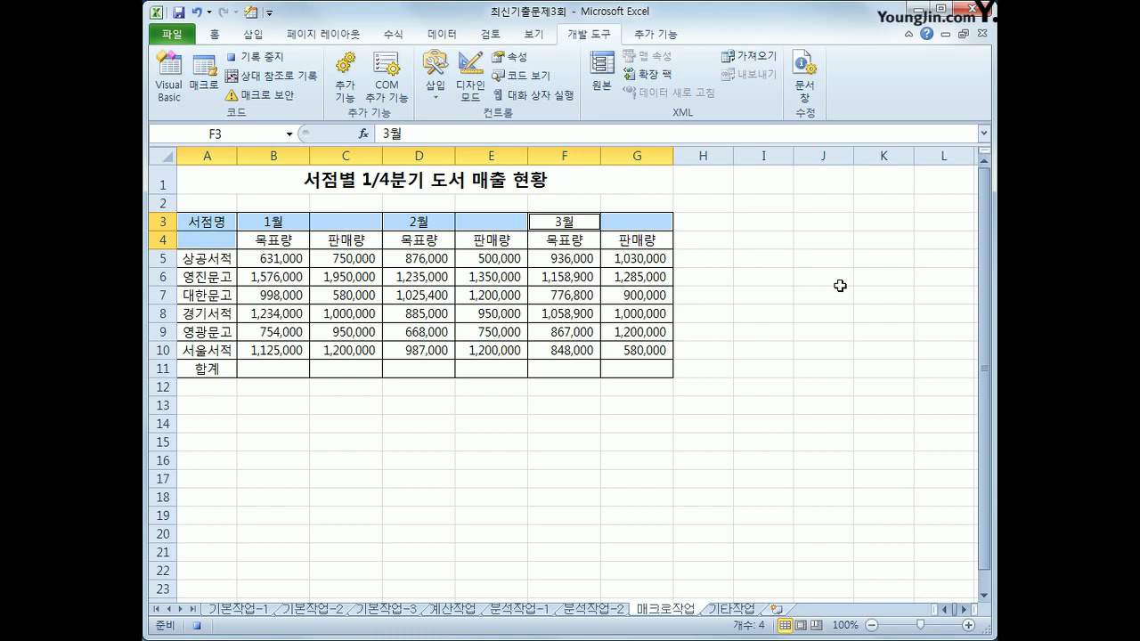
pyautogui.click(221, 37)
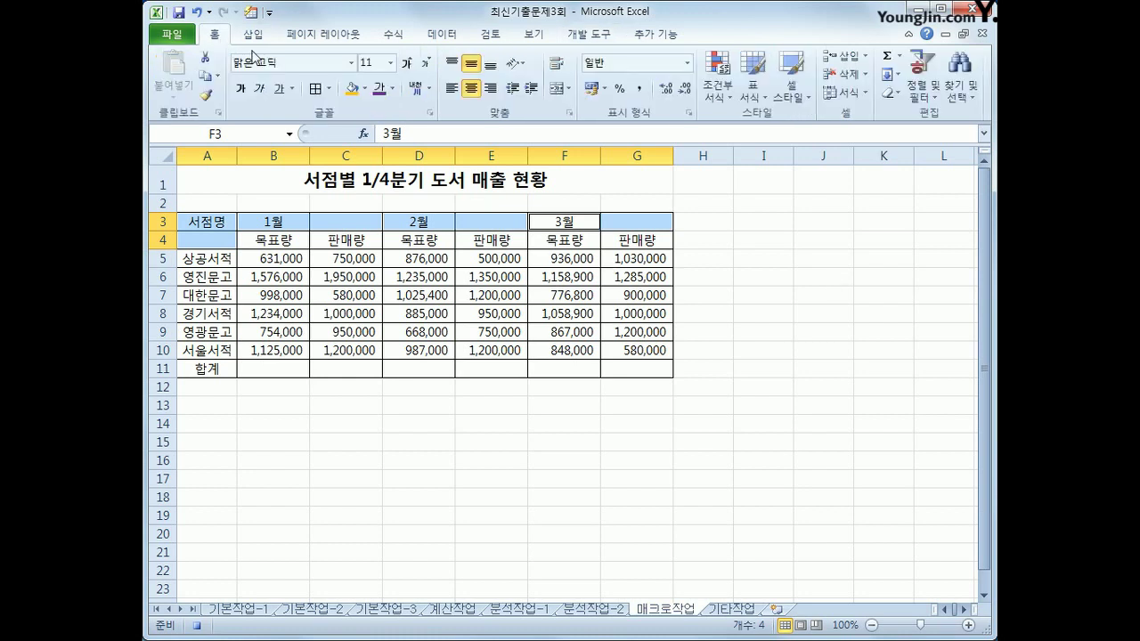
pyautogui.click(558, 89)
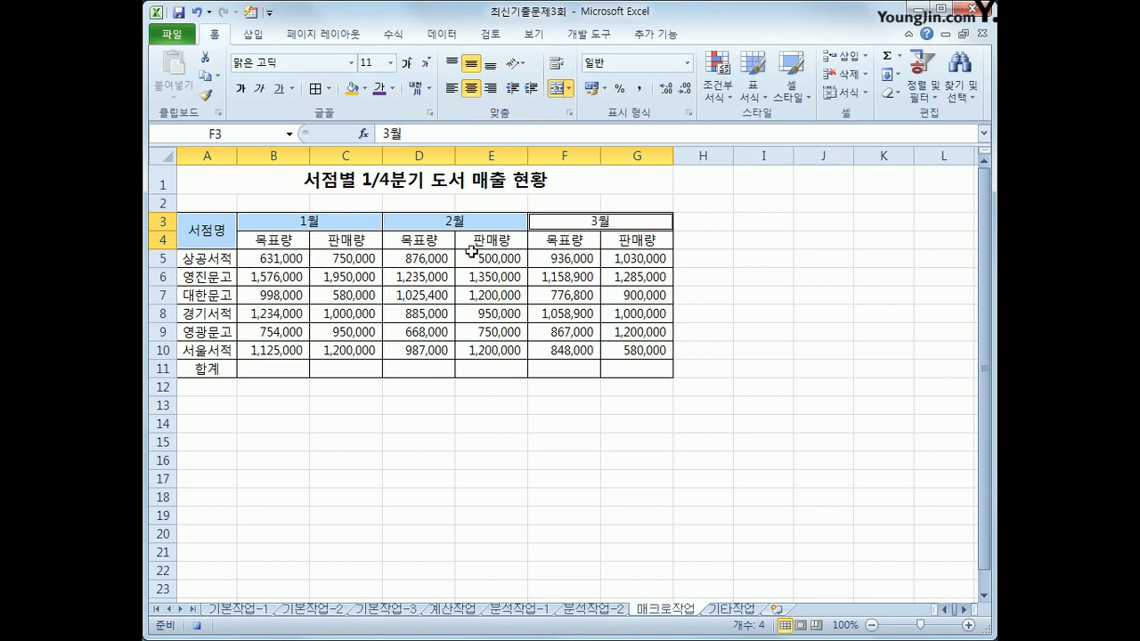
pyautogui.click(583, 223)
pyautogui.click(588, 33)
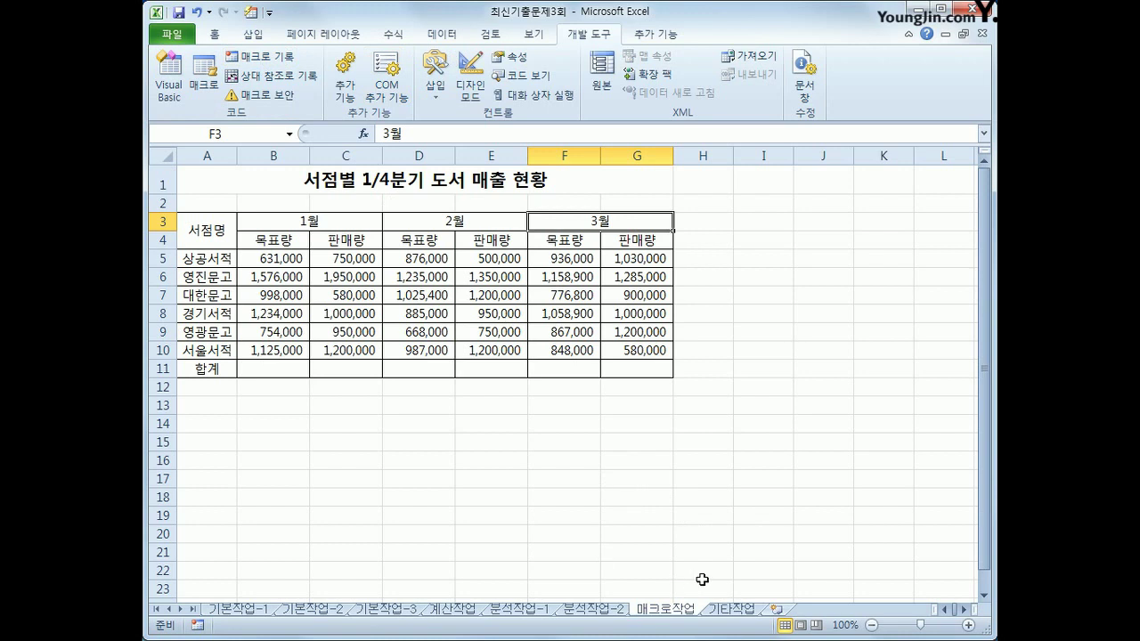
pyautogui.click(725, 522)
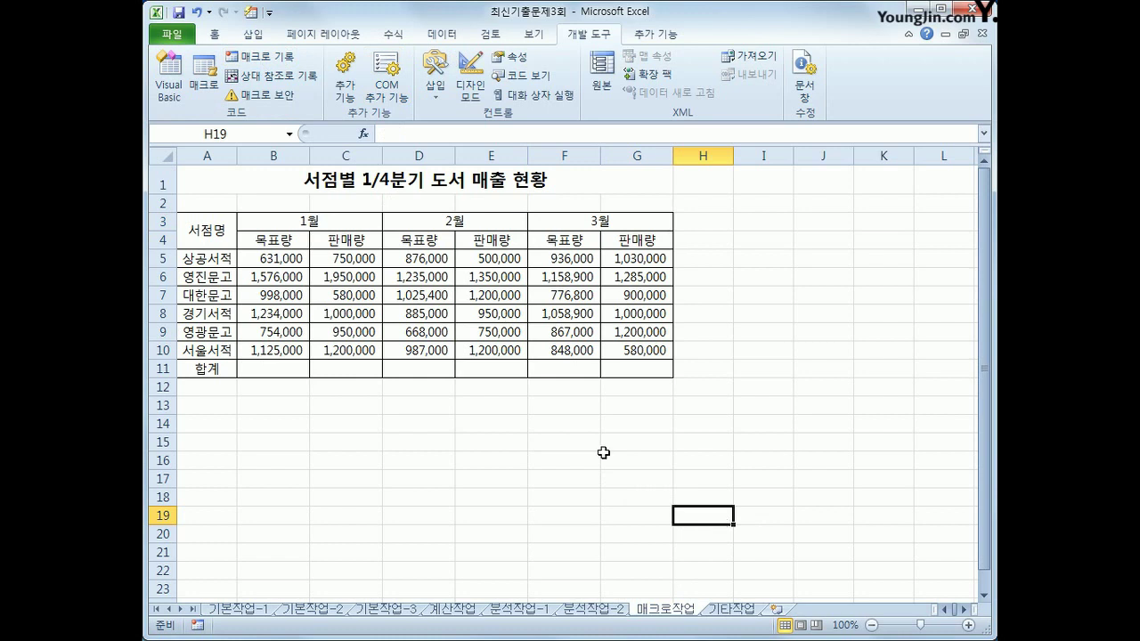
# Step: Draw a rectangle with diagonally rounded corners over B13:C14 and label it 병합서식
pyautogui.click(253, 34)
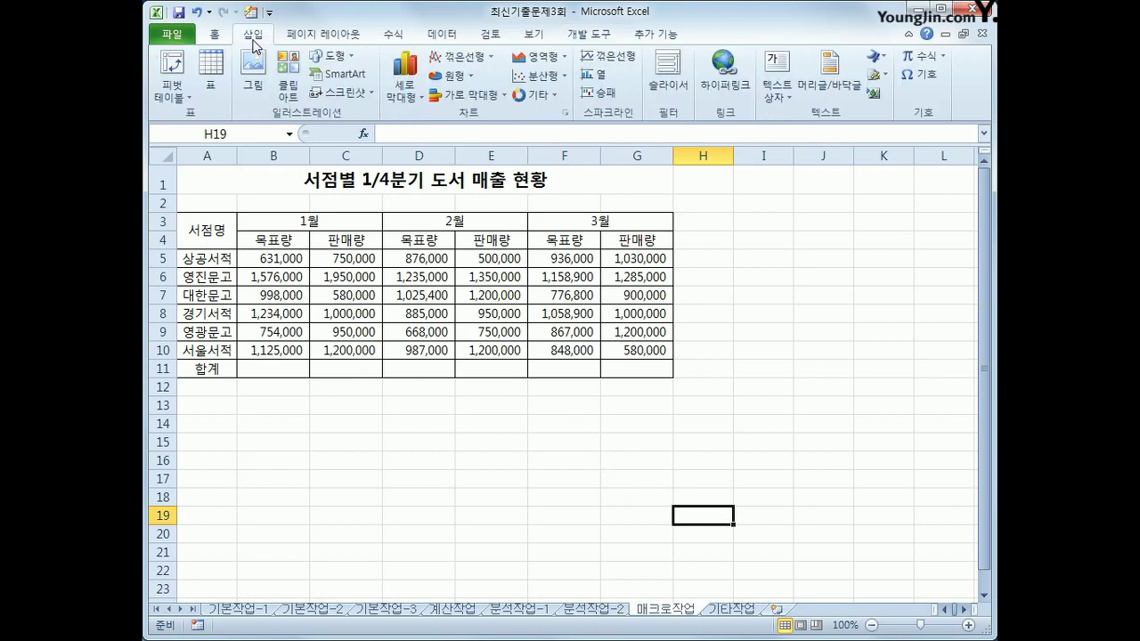
pyautogui.click(329, 58)
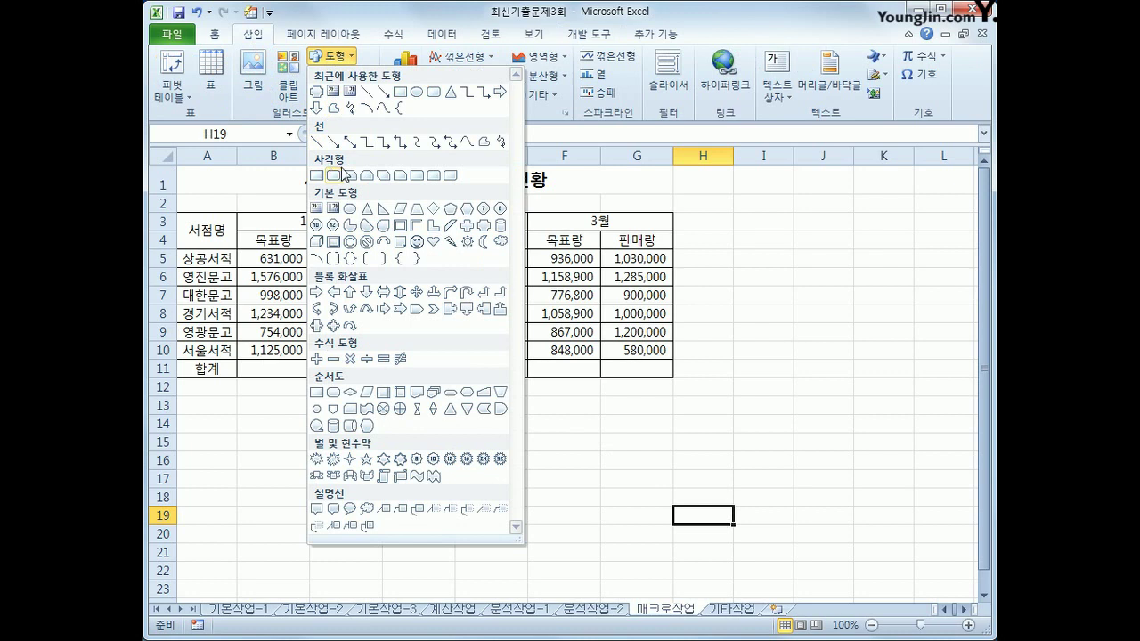
pyautogui.click(451, 176)
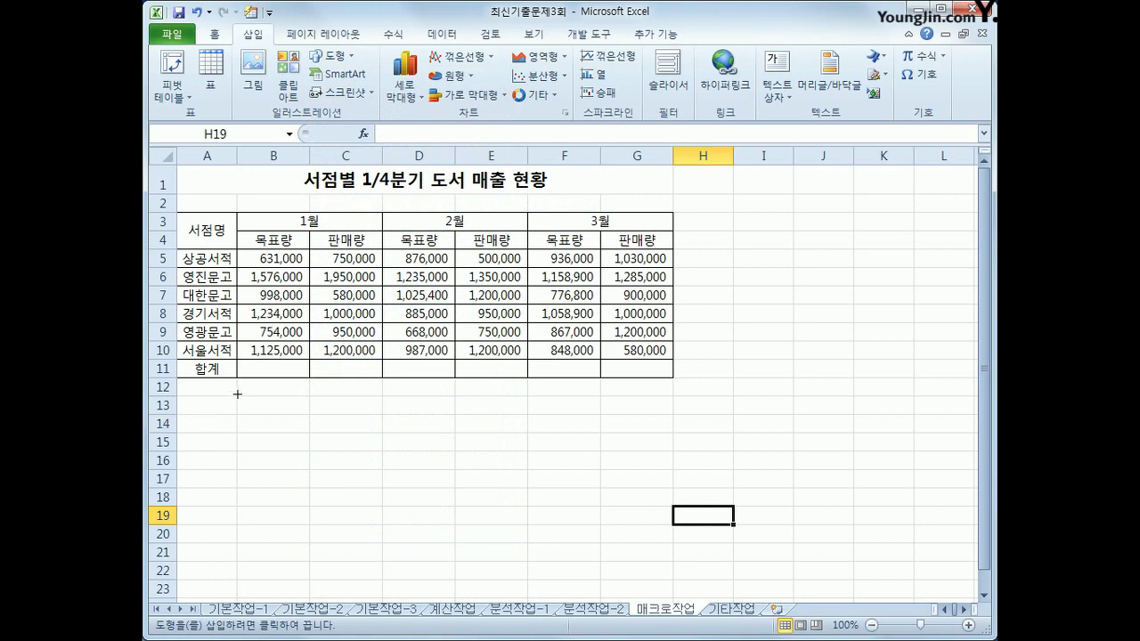
pyautogui.moveTo(237, 396); pyautogui.dragTo(367, 434)
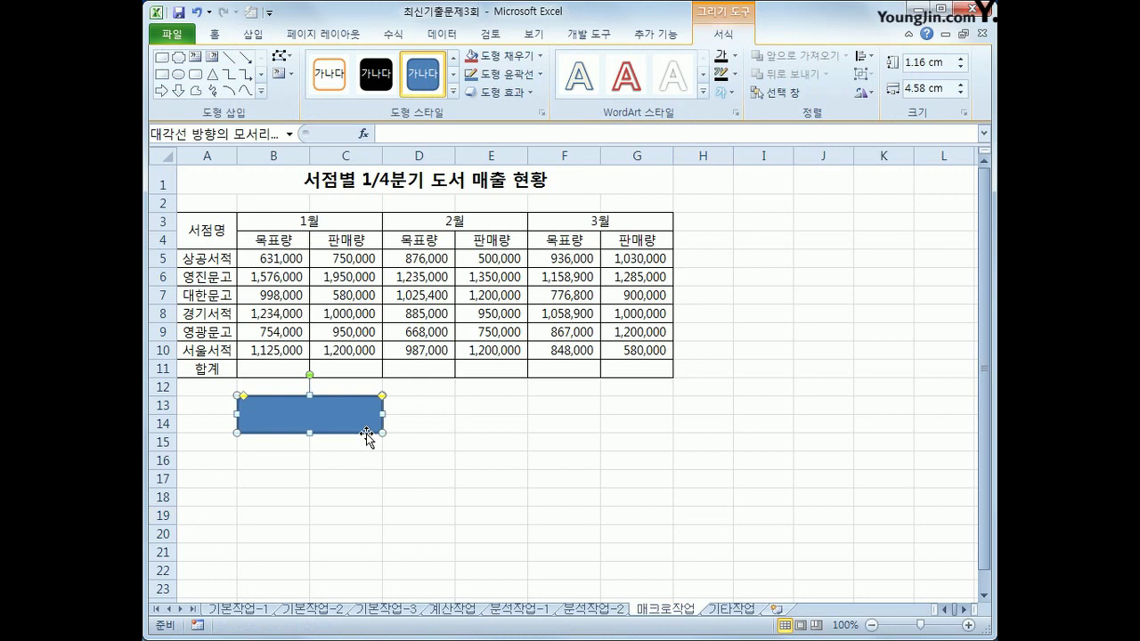
pyautogui.write('병합서시ㄱ')
# Step: Assign the 병합서식 macro to the rounded rectangle shape
pyautogui.rightClick(331, 417)
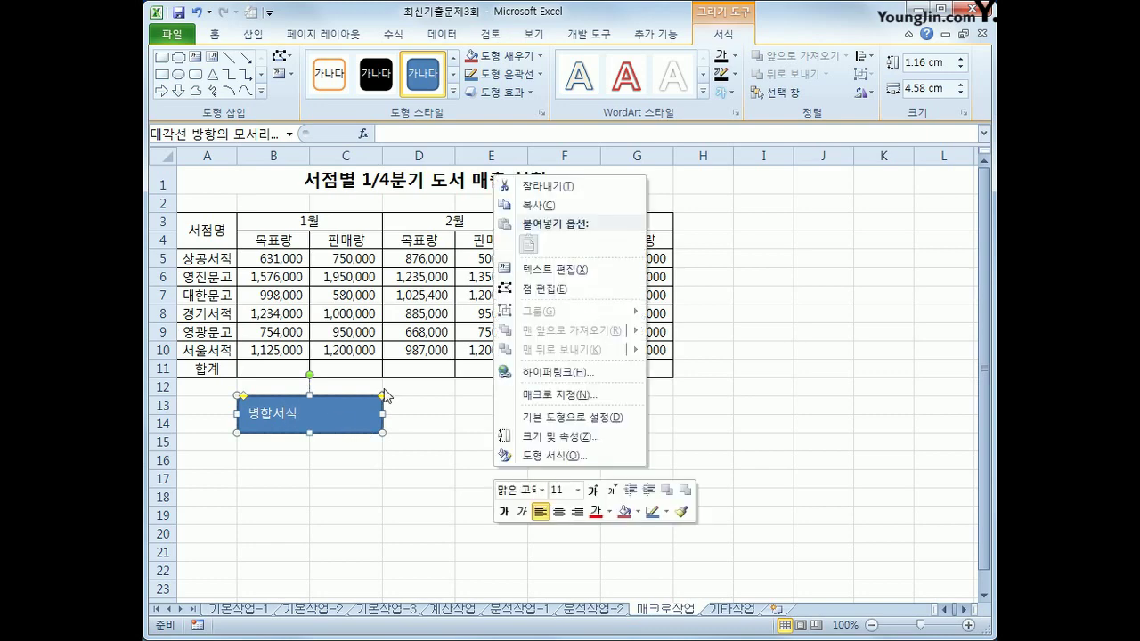
pyautogui.click(548, 395)
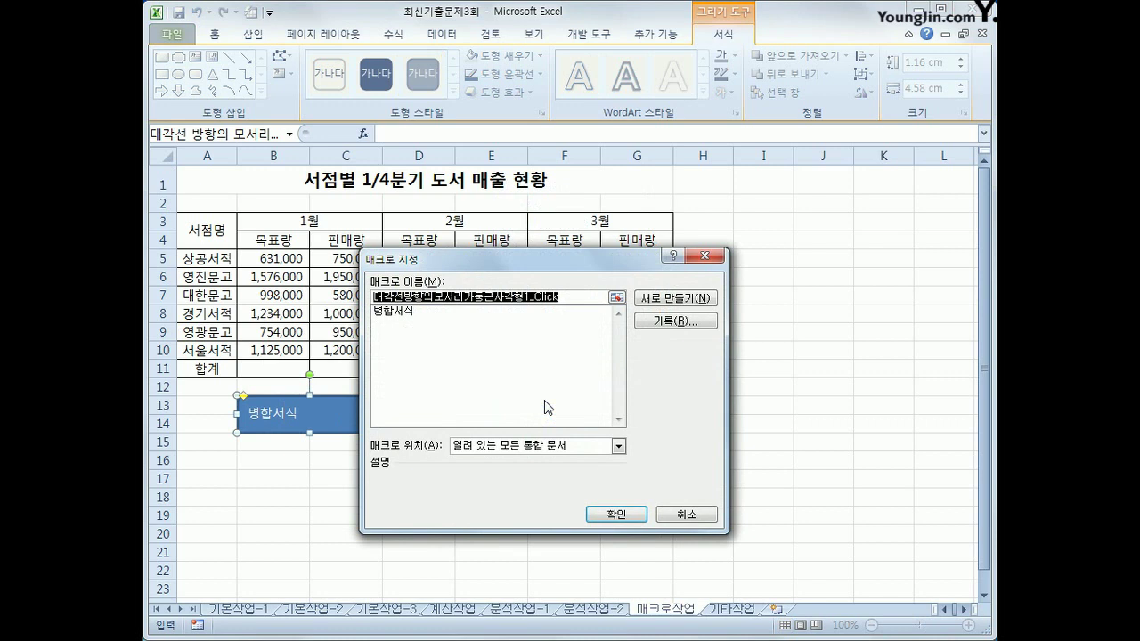
pyautogui.click(411, 314)
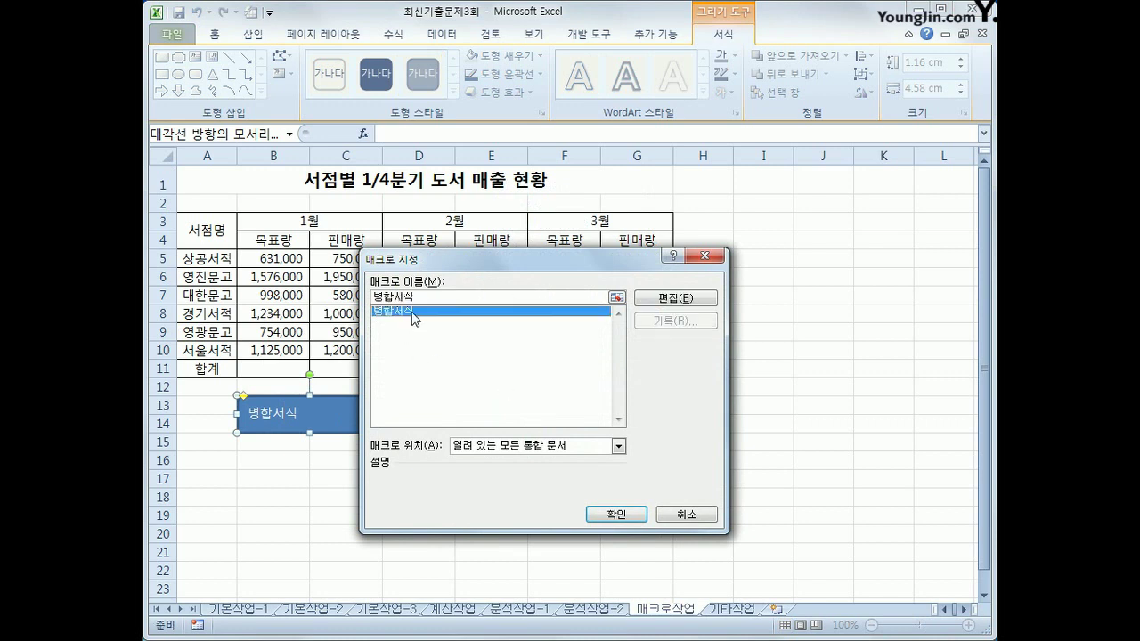
pyautogui.click(606, 514)
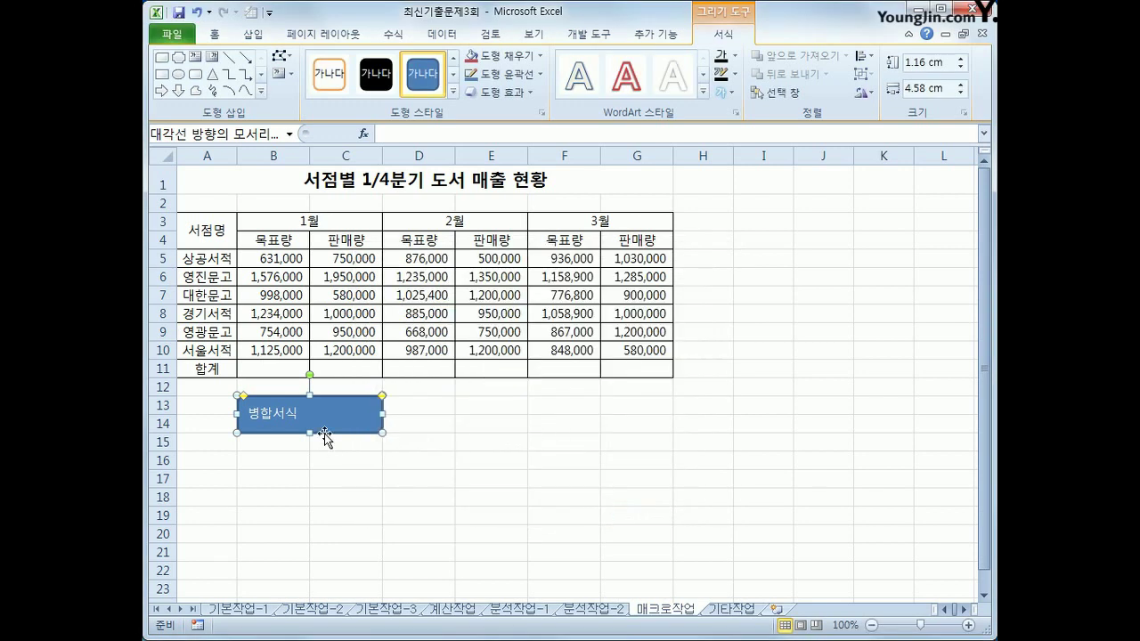
# Step: Center the 병합서식 shape's text both vertically and horizontally, and deselect the shape
pyautogui.click(215, 34)
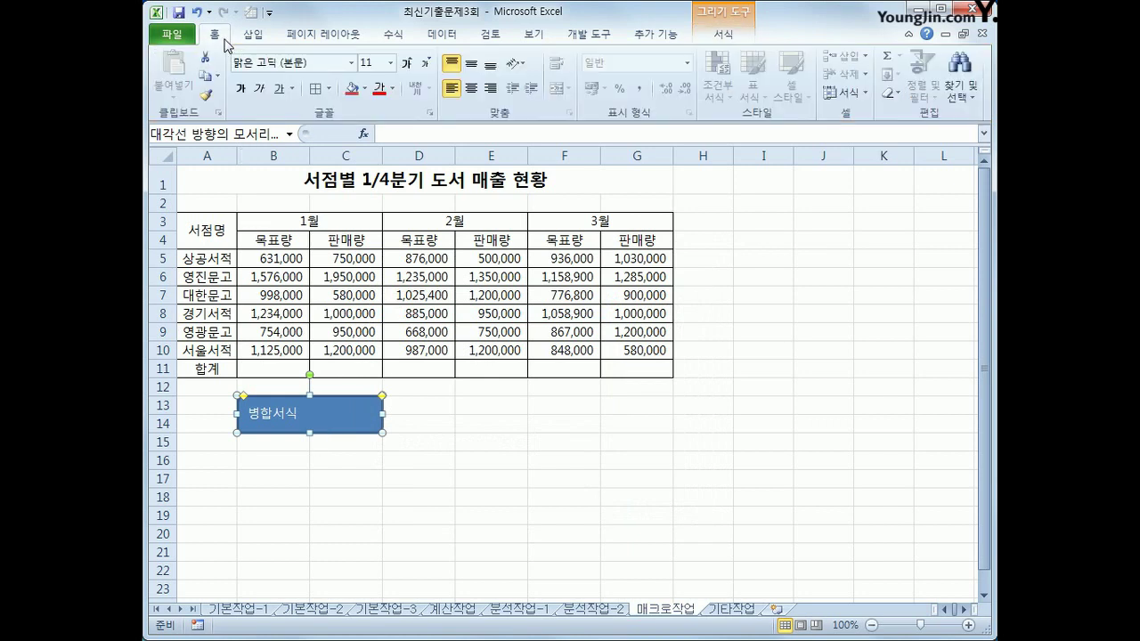
pyautogui.click(473, 66)
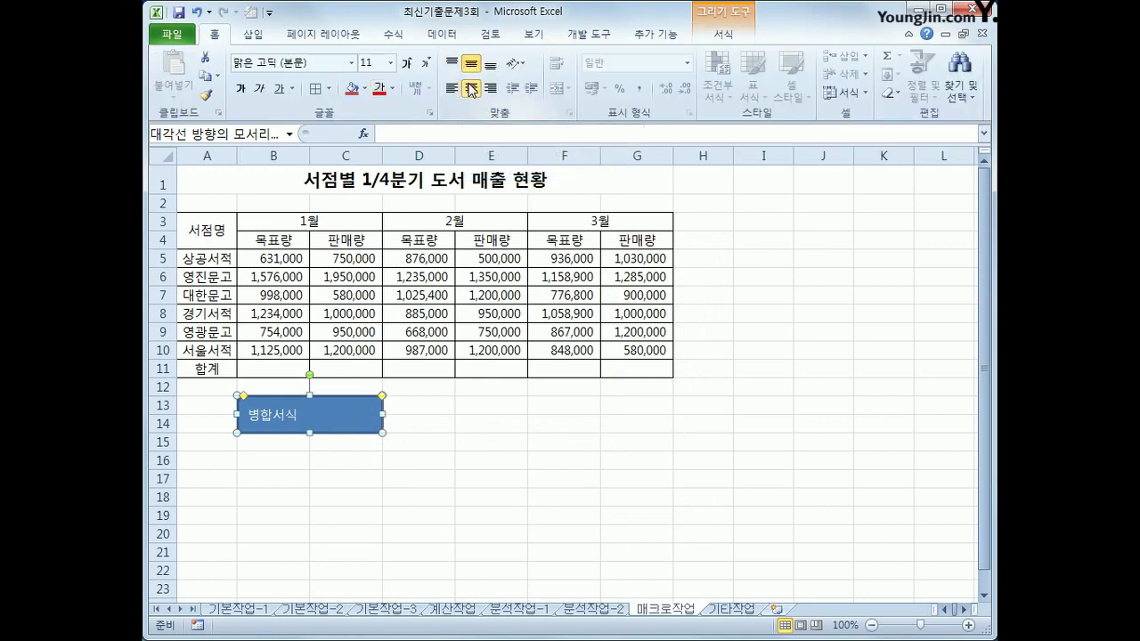
pyautogui.click(471, 89)
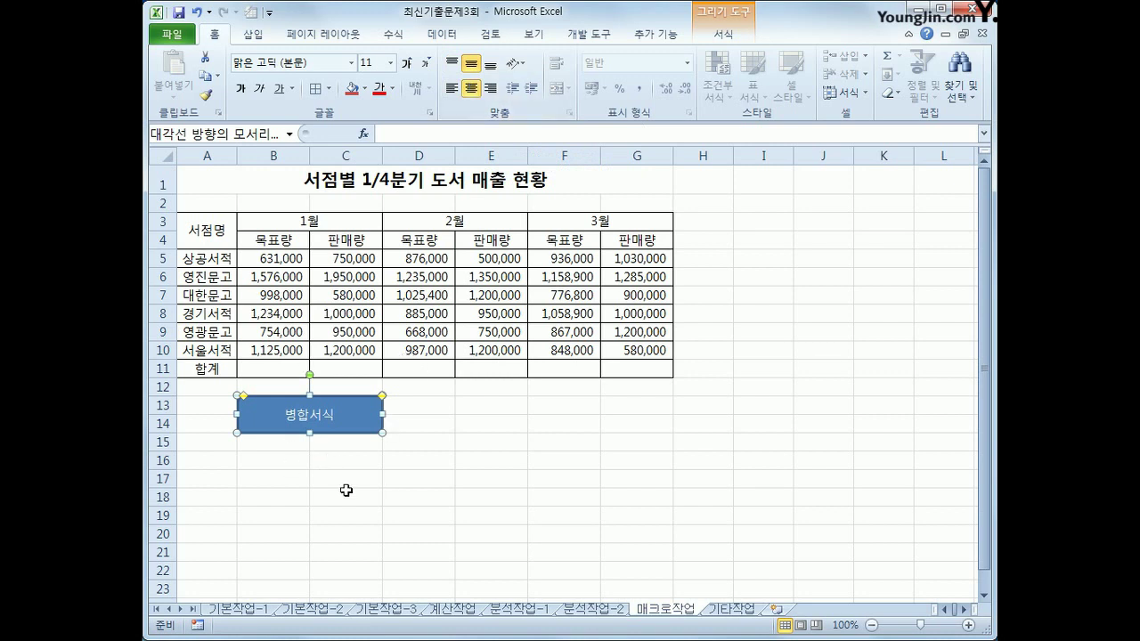
pyautogui.click(419, 496)
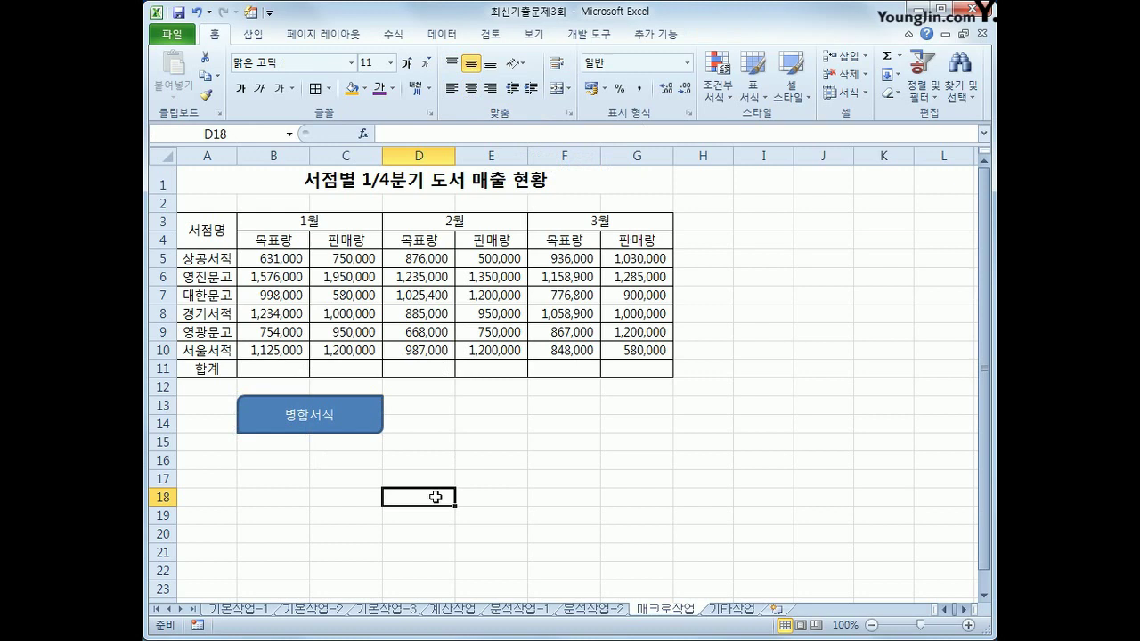
# Step: Start recording a second macro named 서식 in the current workbook
pyautogui.click(589, 34)
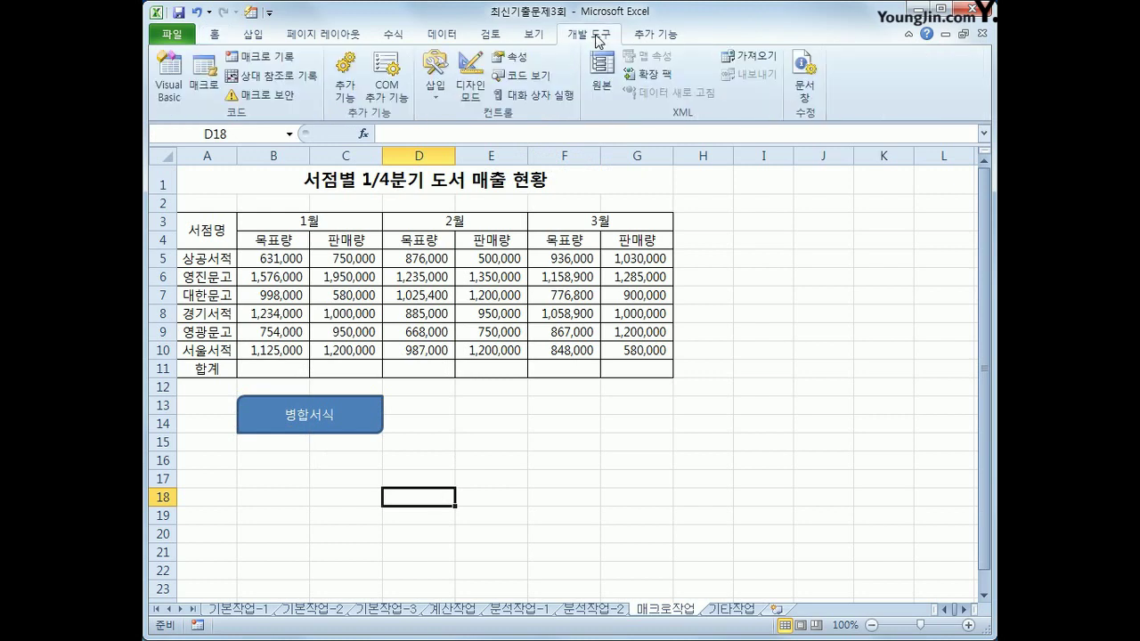
pyautogui.click(276, 57)
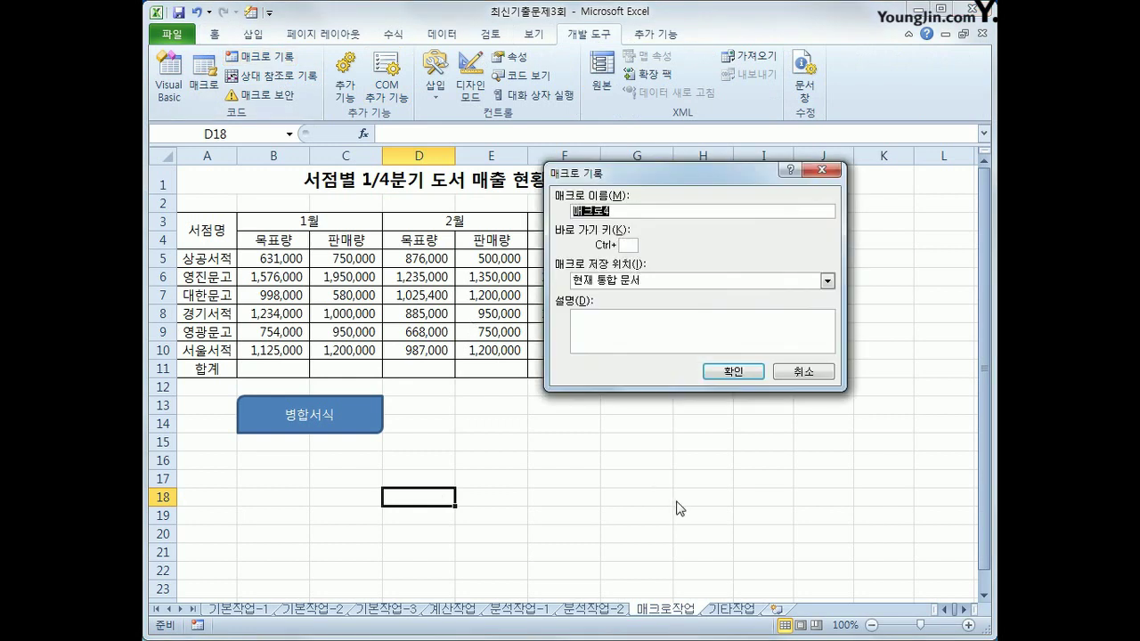
pyautogui.write('서식')
pyautogui.press('Return')
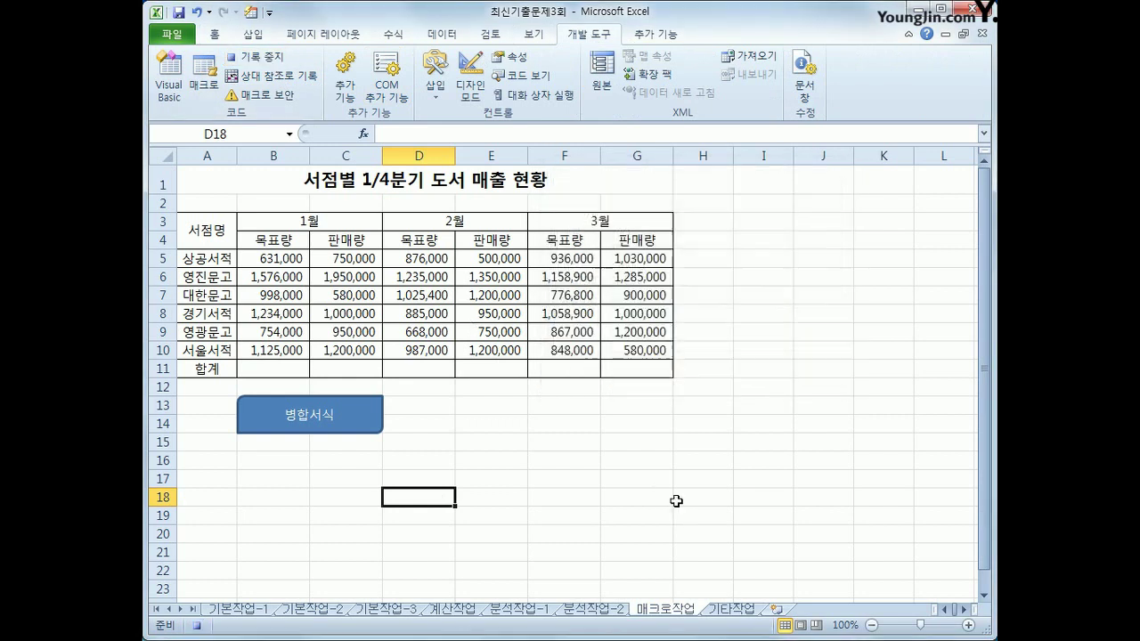
# Step: Fill the 합계 row (B11:G11) with AutoSum totals of each column's values in rows 5 to 10
pyautogui.click(303, 368)
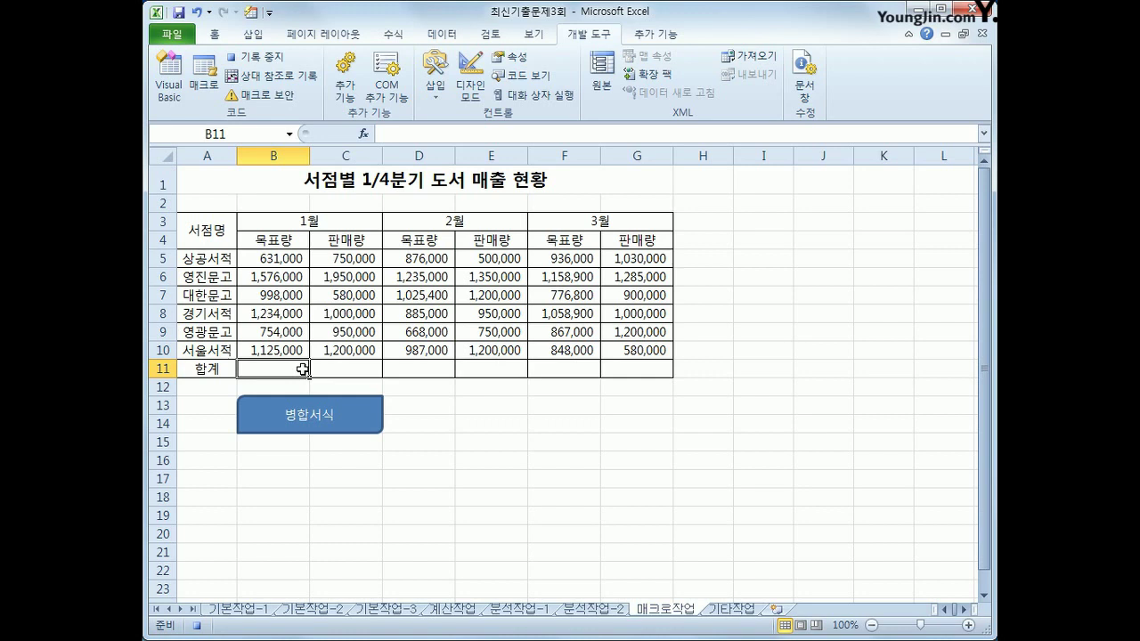
pyautogui.moveTo(291, 258); pyautogui.dragTo(622, 367)
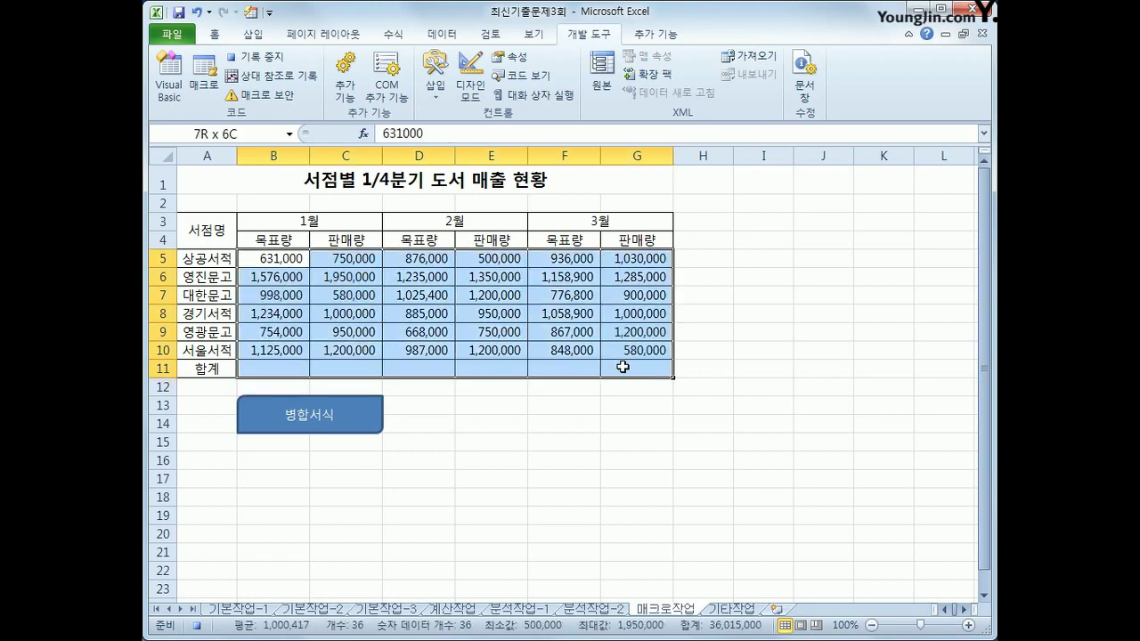
pyautogui.moveTo(623, 367); pyautogui.dragTo(622, 367)
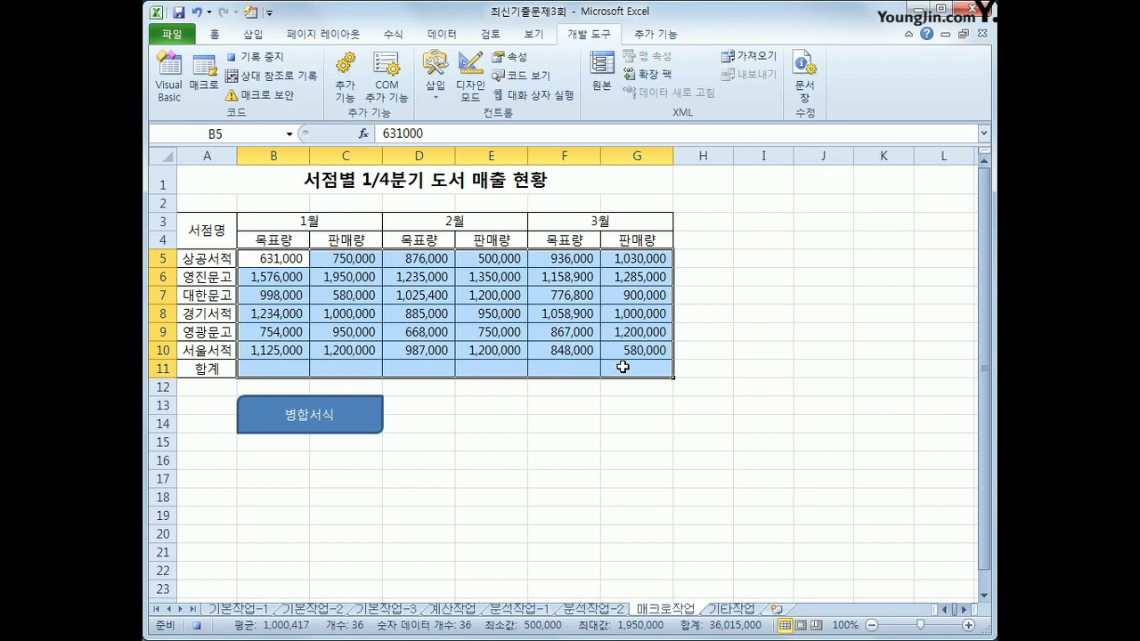
pyautogui.click(383, 38)
pyautogui.click(217, 56)
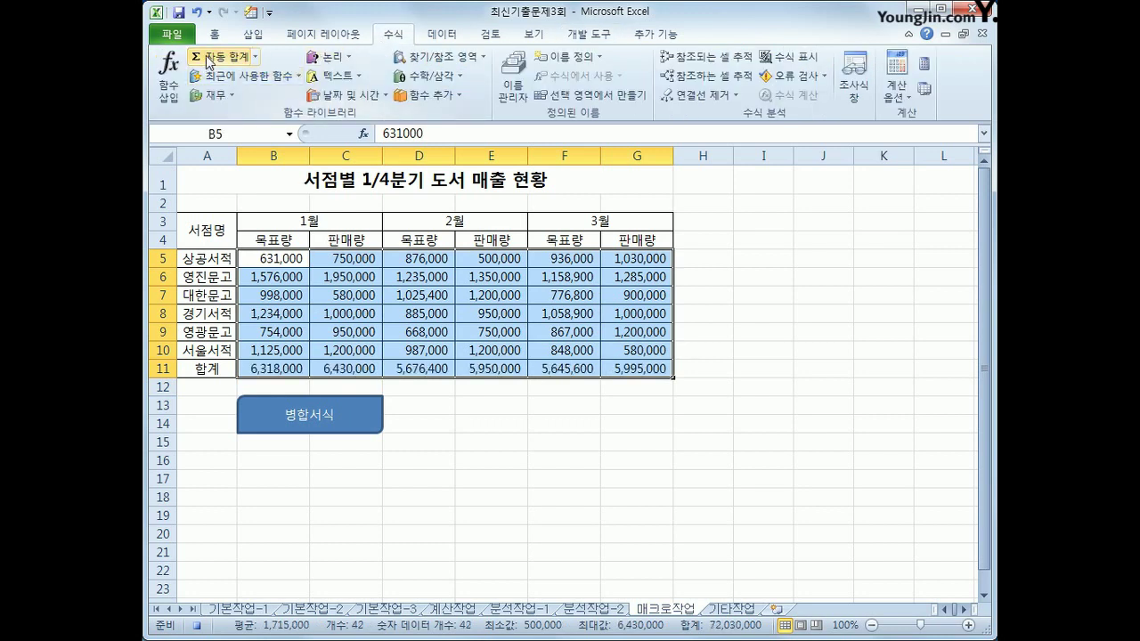
# Step: Stop recording the 합계 macro with the cursor off the selected range and move to an empty cell
pyautogui.click(640, 372)
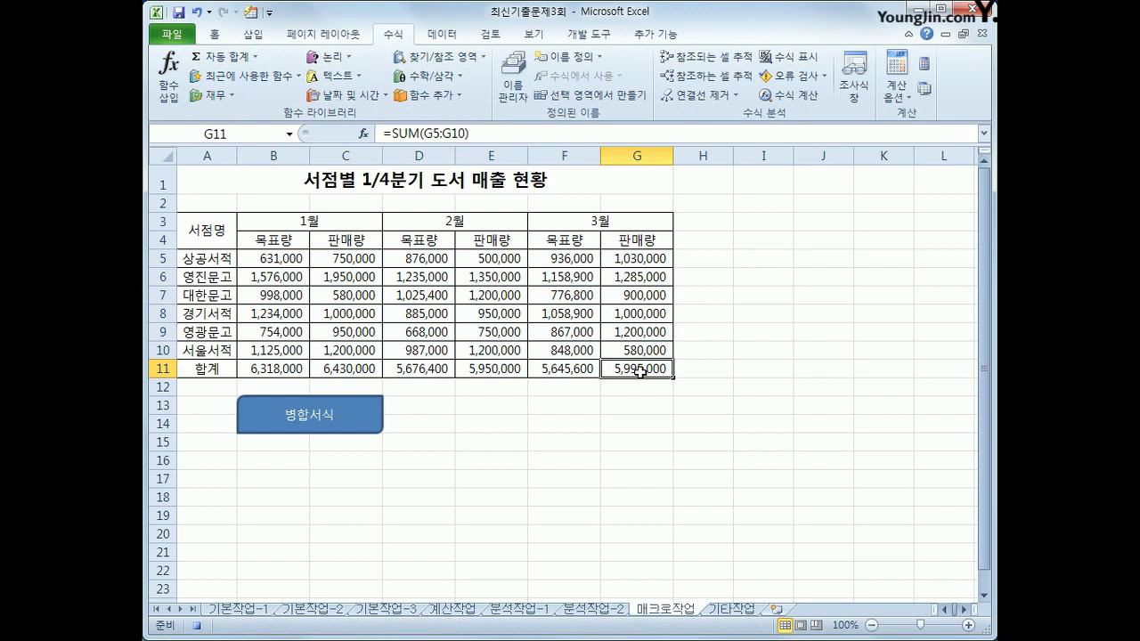
pyautogui.click(589, 34)
pyautogui.click(247, 59)
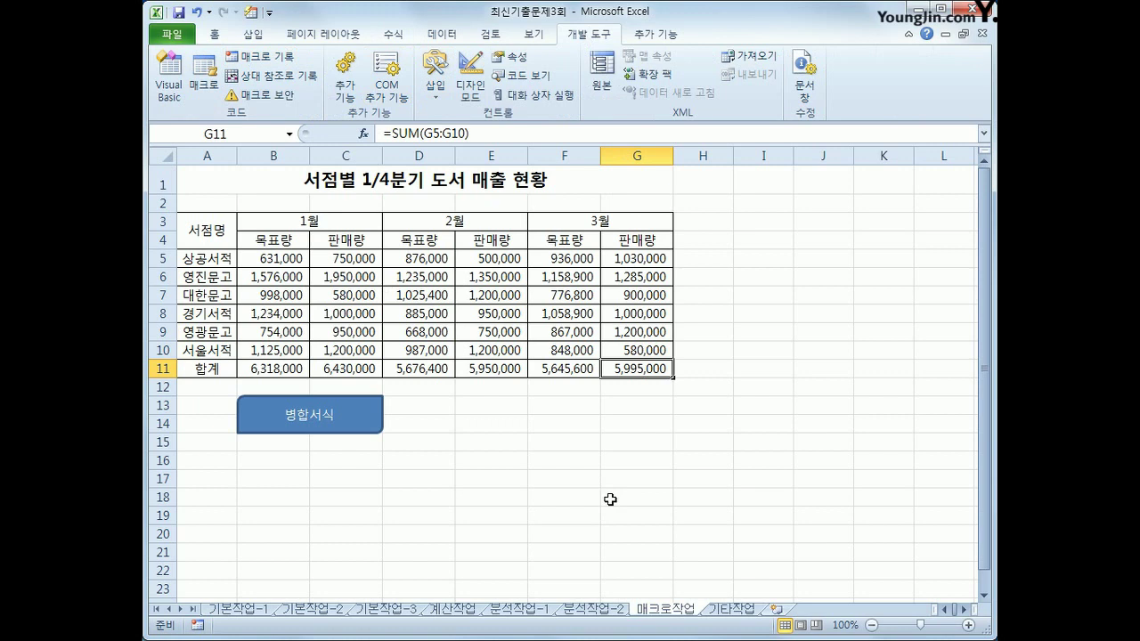
pyautogui.click(746, 482)
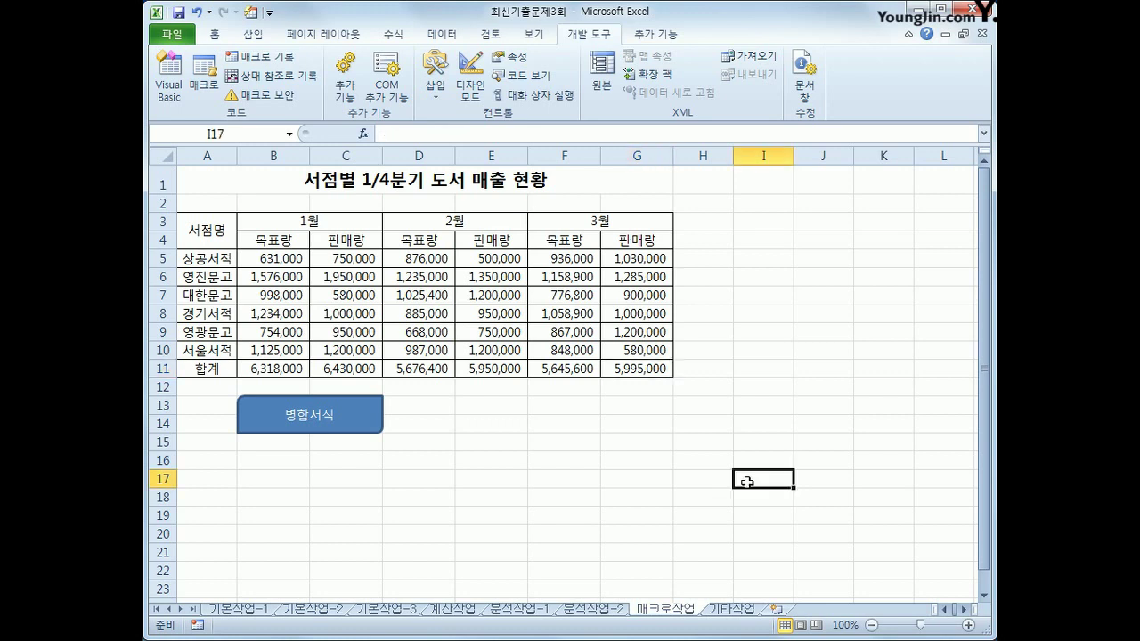
# Step: Insert a form control button over E13:F14 and assign the 합계 macro to it
pyautogui.click(435, 85)
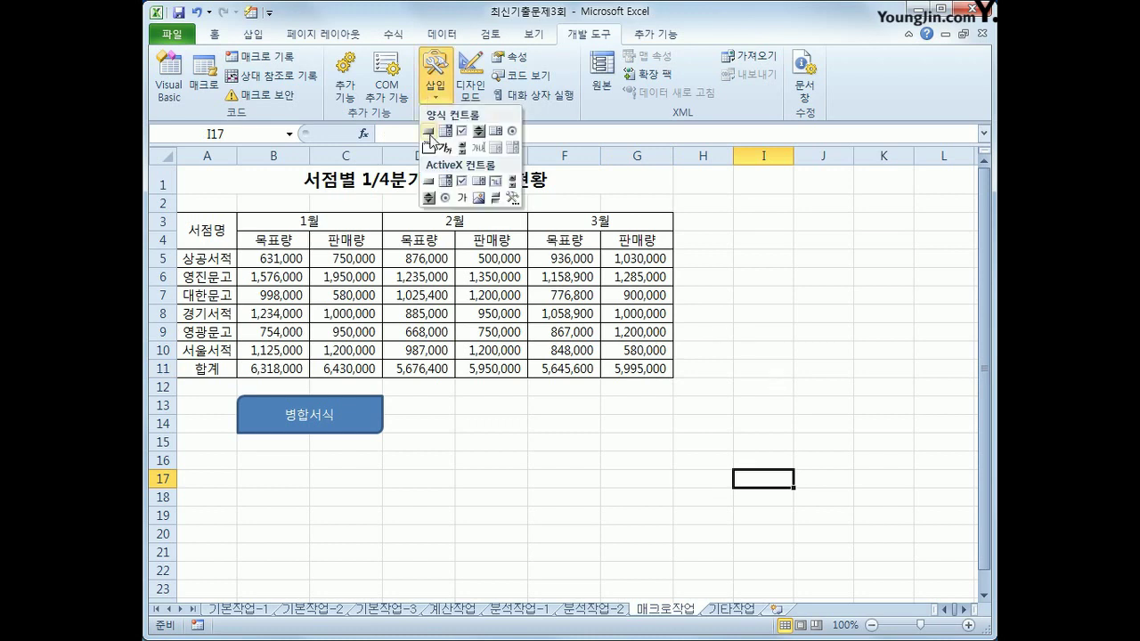
pyautogui.click(431, 134)
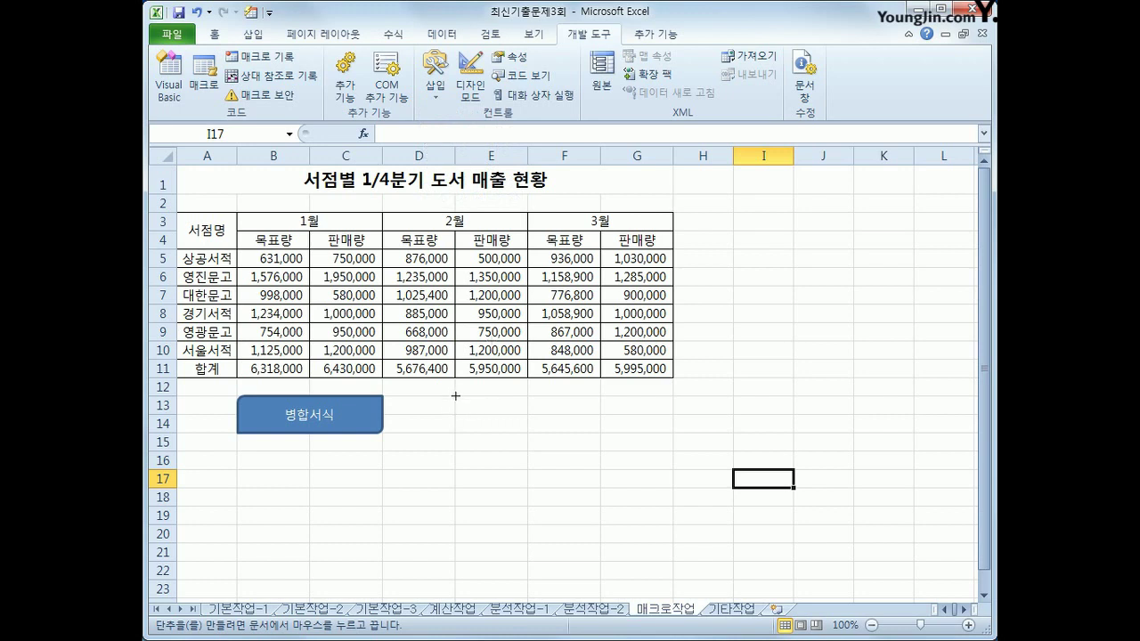
pyautogui.moveTo(455, 395); pyautogui.dragTo(586, 441)
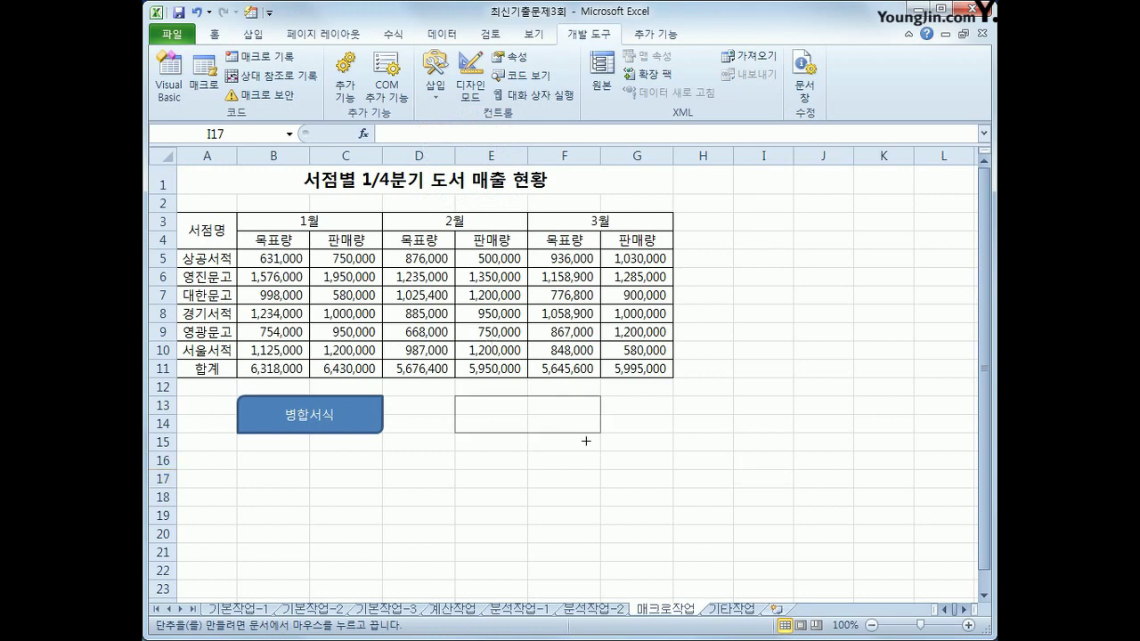
pyautogui.moveTo(586, 441); pyautogui.dragTo(586, 441)
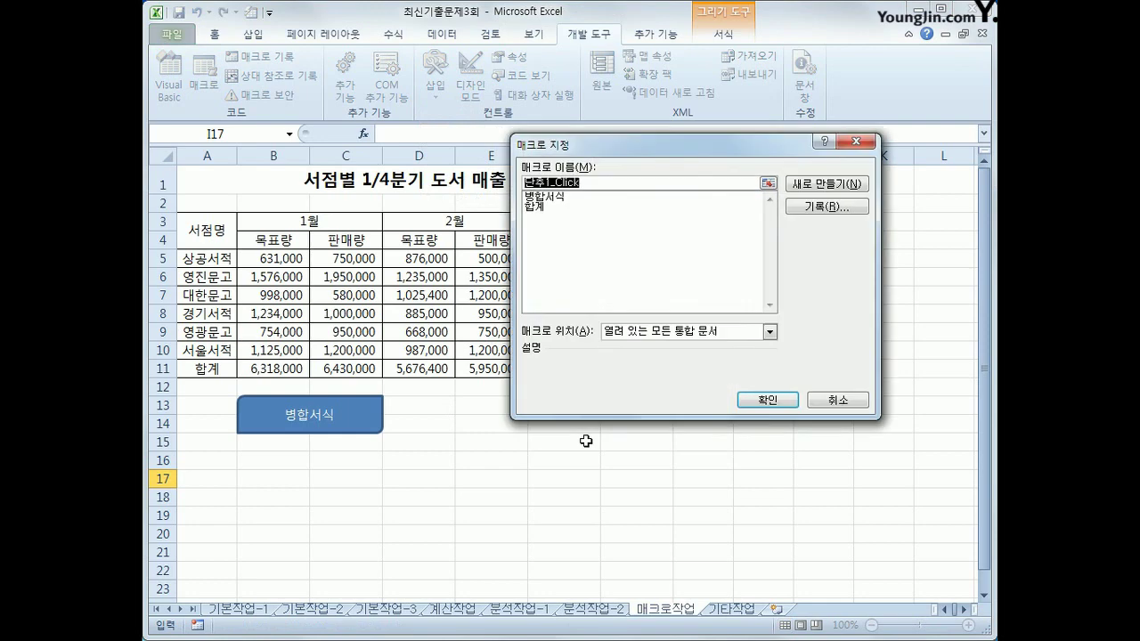
pyautogui.click(541, 211)
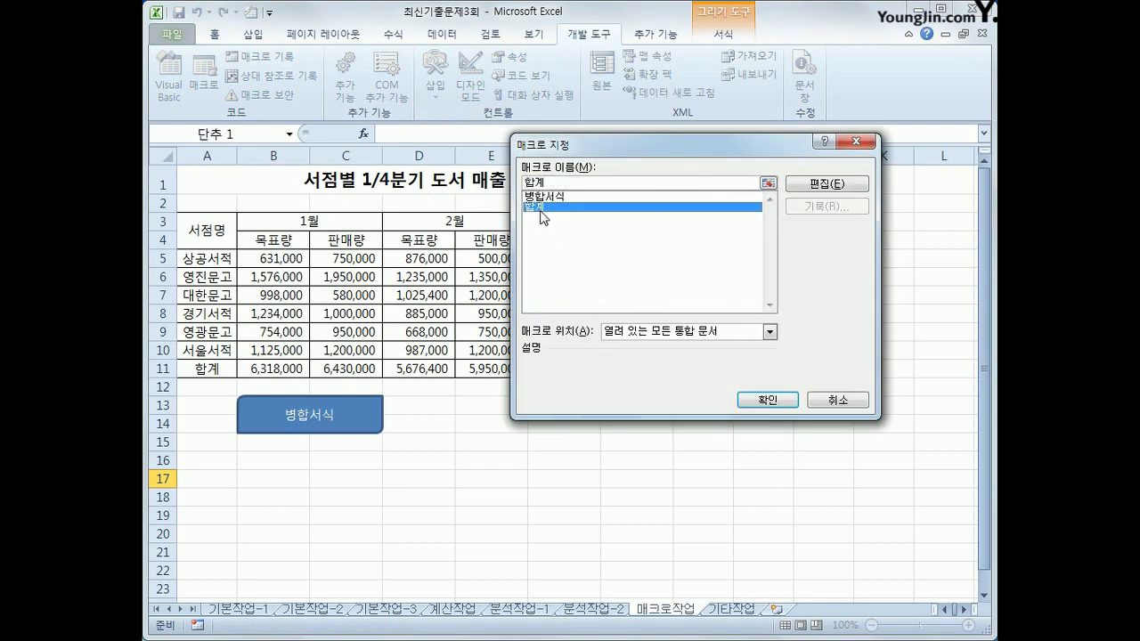
pyautogui.click(756, 401)
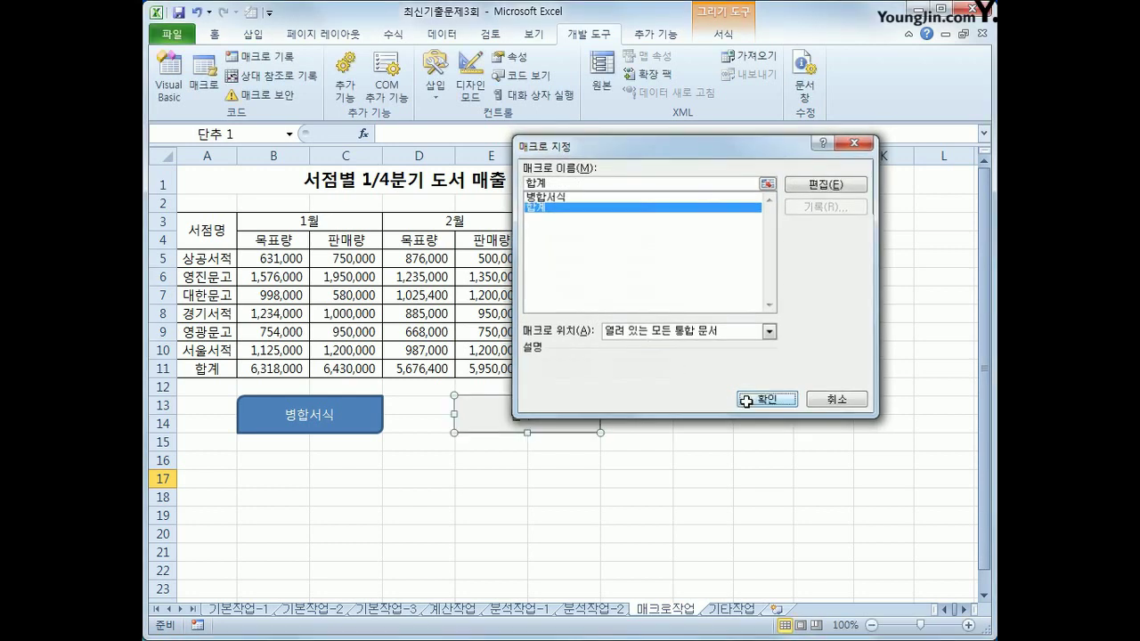
# Step: Replace the form button's caption with 합계
pyautogui.write('하볘')
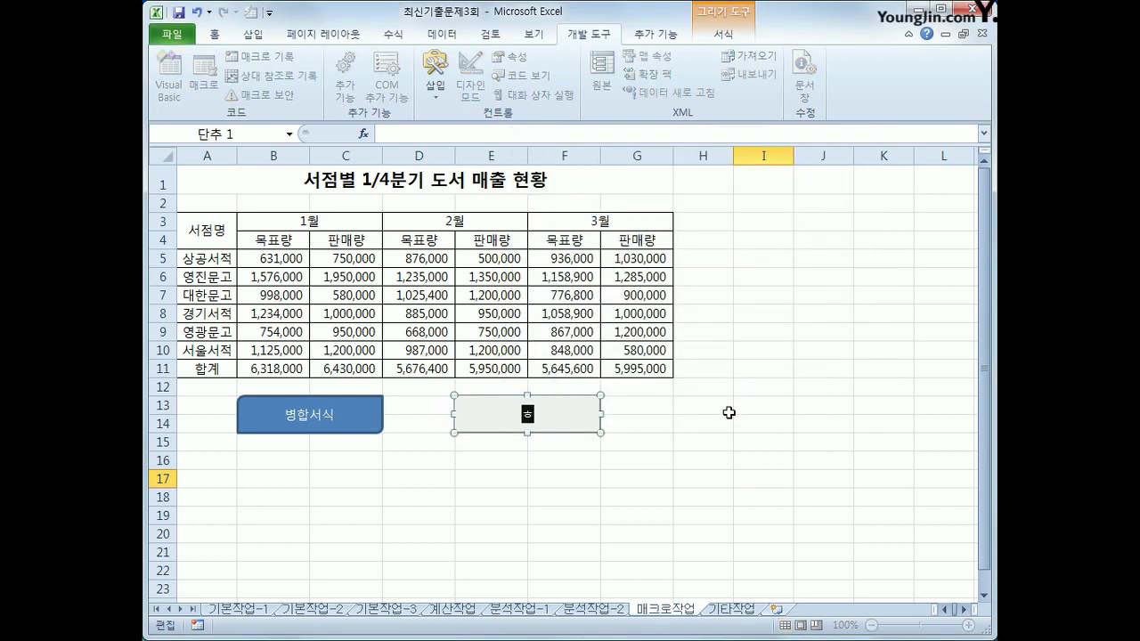
pyautogui.press('BackSpace')
pyautogui.press('BackSpace')
pyautogui.press('BackSpace')
pyautogui.press('BackSpace')
pyautogui.write('합ㄱㅖ')
# Step: Switch to the 기타작업 sheet and select the column chart below the score table
pyautogui.click(731, 609)
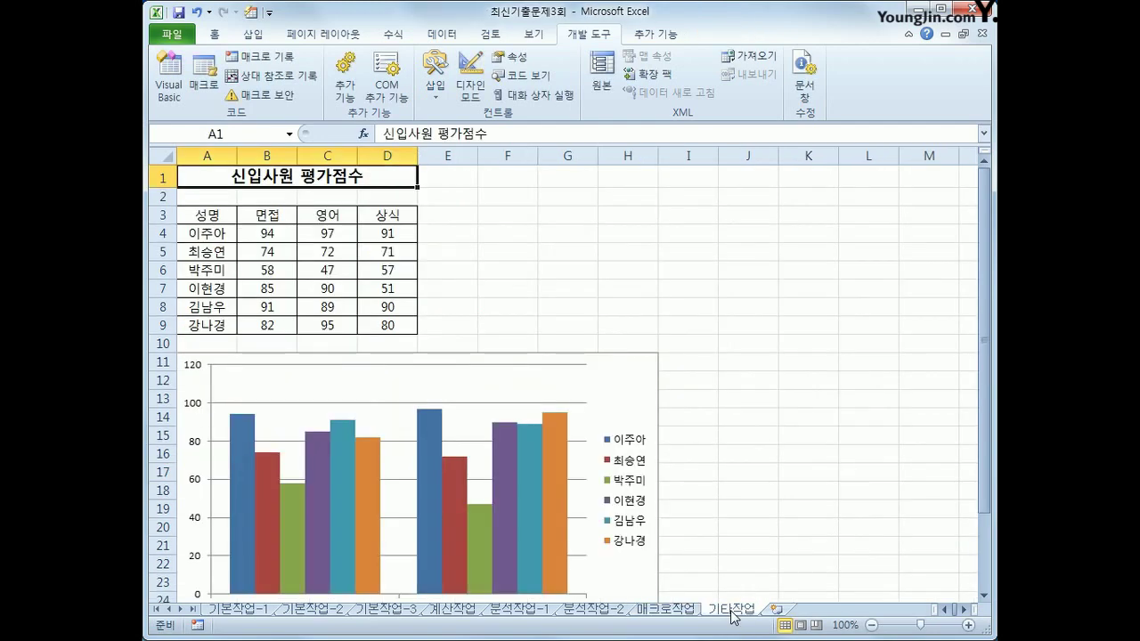
pyautogui.scroll(-2, 713, 460)
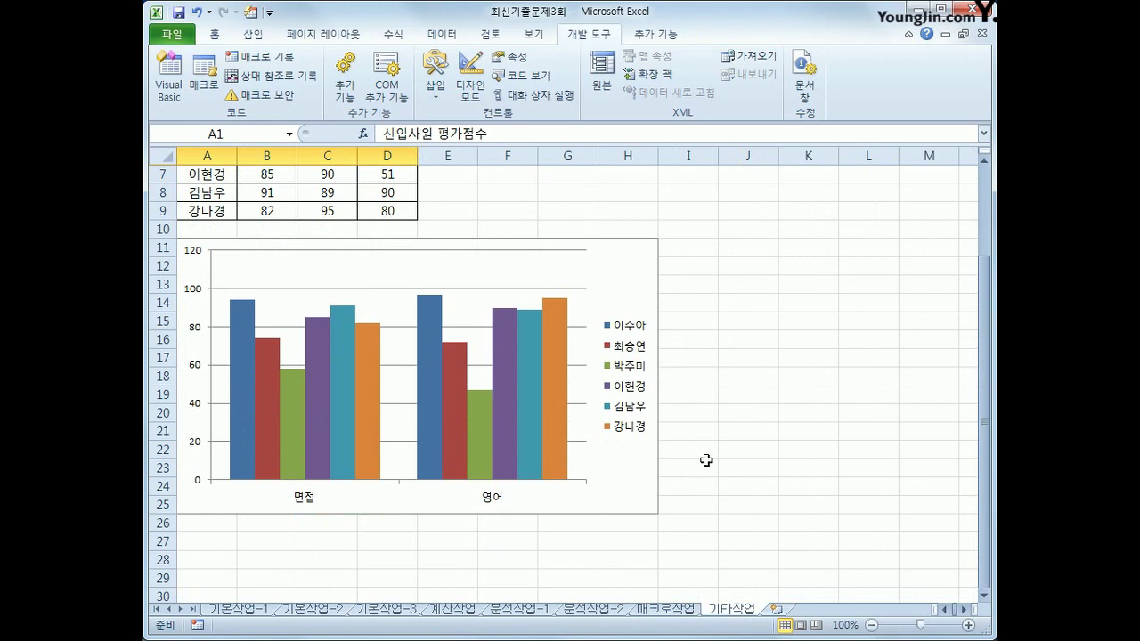
pyautogui.click(606, 273)
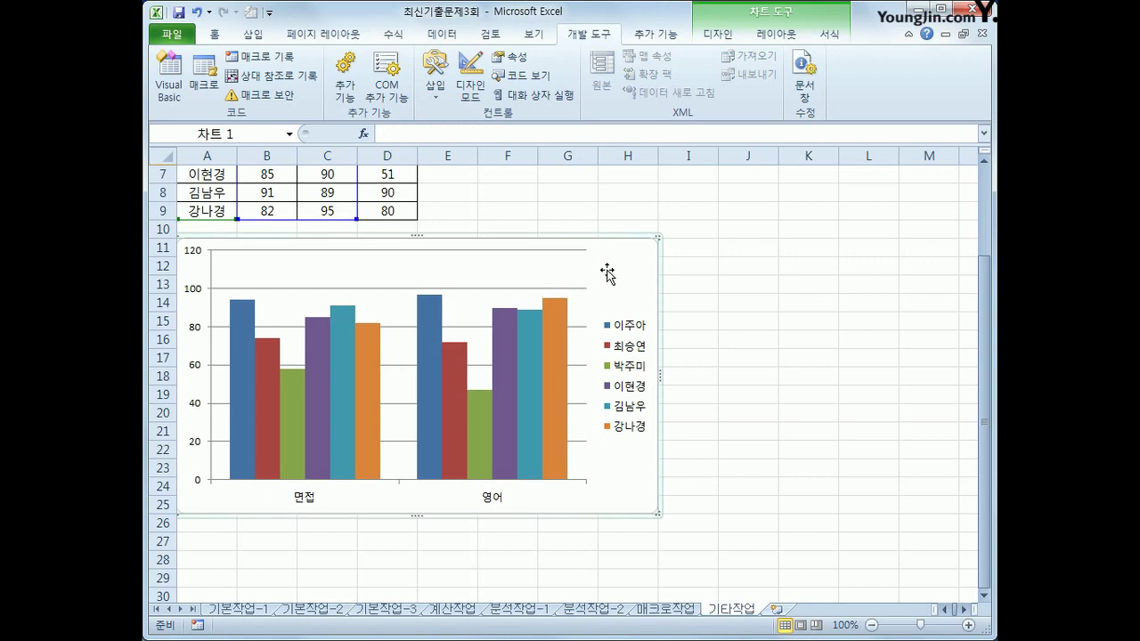
pyautogui.scroll(2, 607, 272)
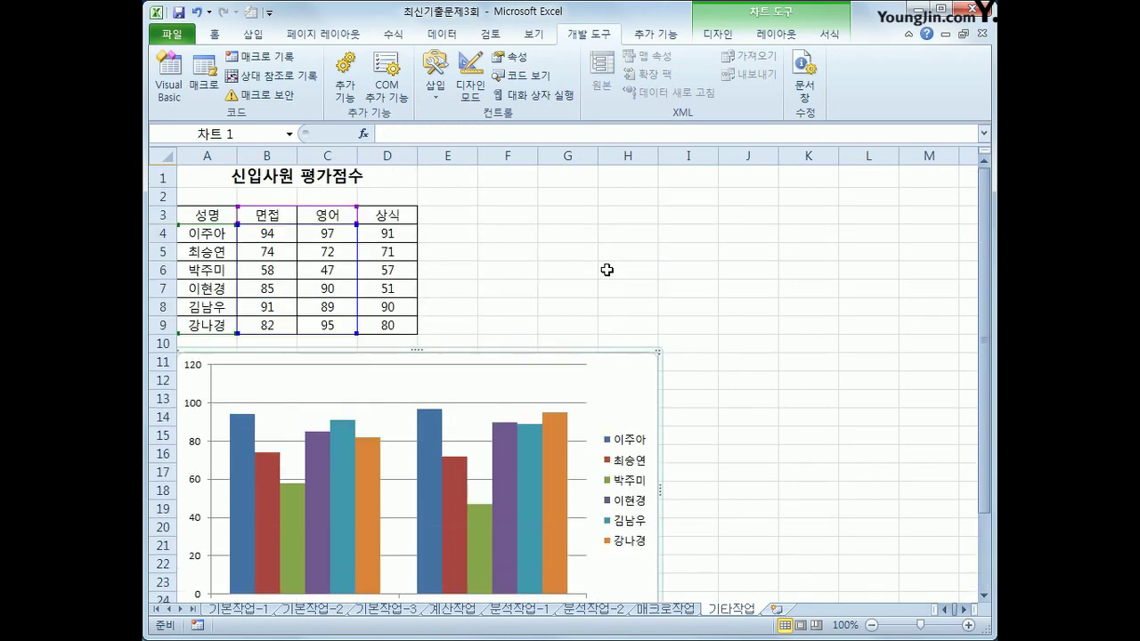
# Step: Try adding the 상식 column (D3:D9) to the chart by copying and pasting it, and undo the paste
pyautogui.moveTo(388, 218); pyautogui.dragTo(388, 319)
pyautogui.hotkey('ctrl', 'c')
pyautogui.click(614, 393)
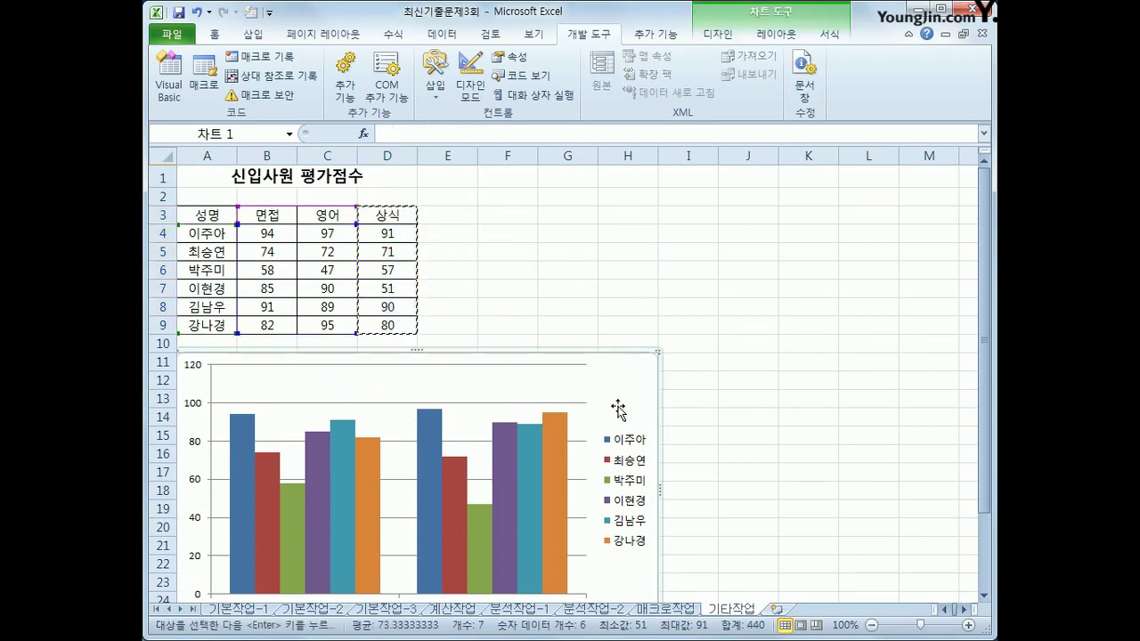
pyautogui.hotkey('ctrl', 'v')
pyautogui.scroll(-2, 663, 473)
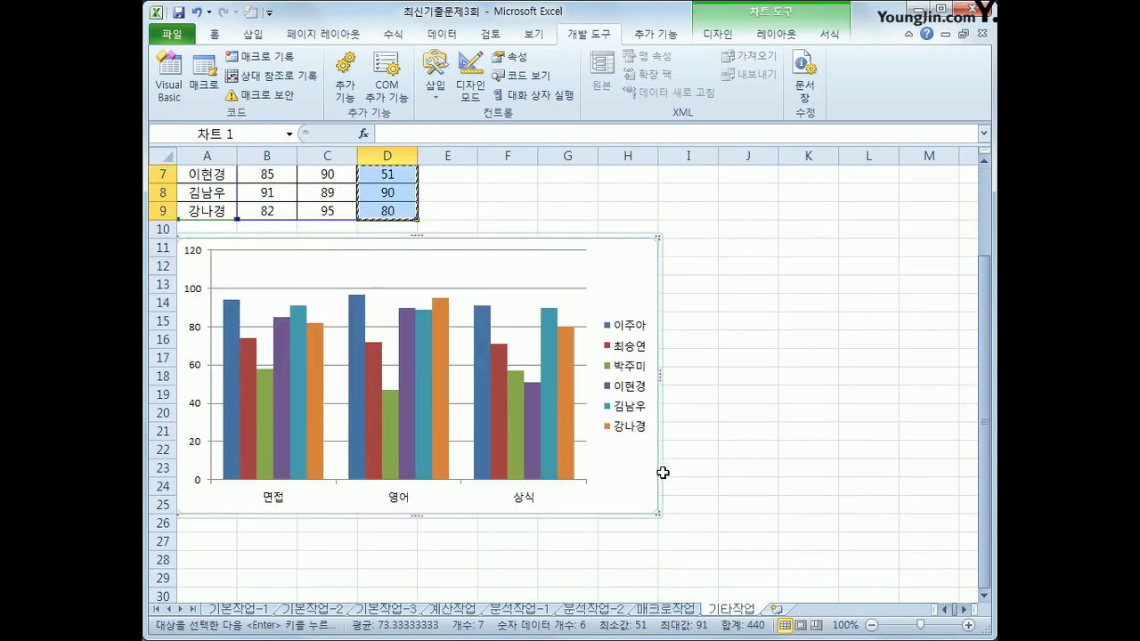
pyautogui.hotkey('ctrl', 'z')
# Step: Open the chart's data source selection and set the chart data range to A3:D9 on 기타작업
pyautogui.scroll(1, 662, 473)
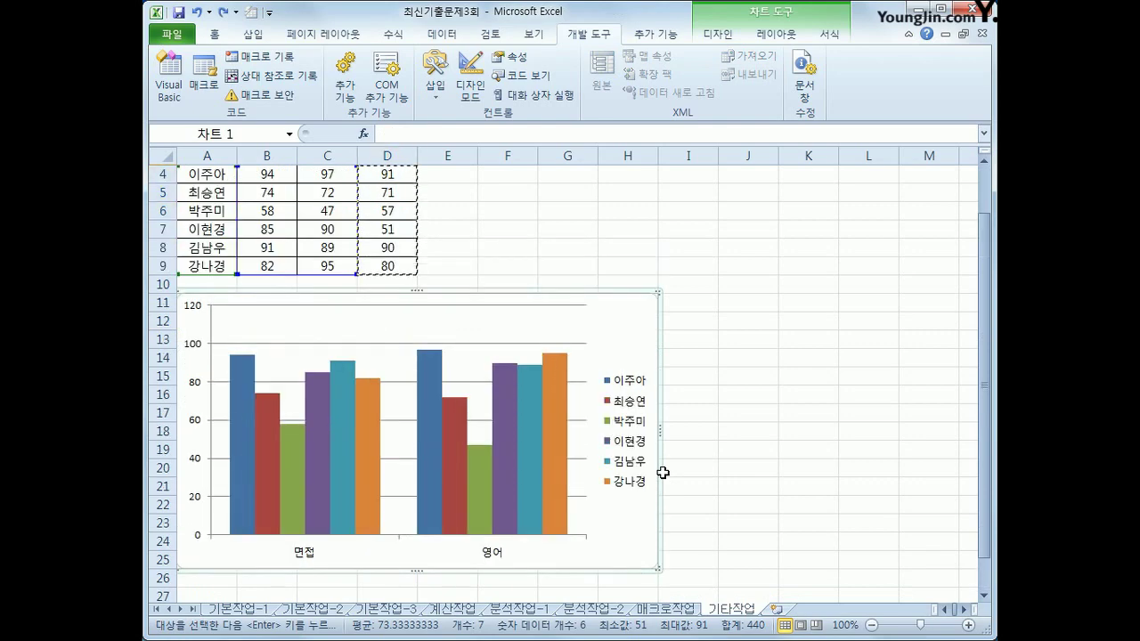
pyautogui.rightClick(616, 321)
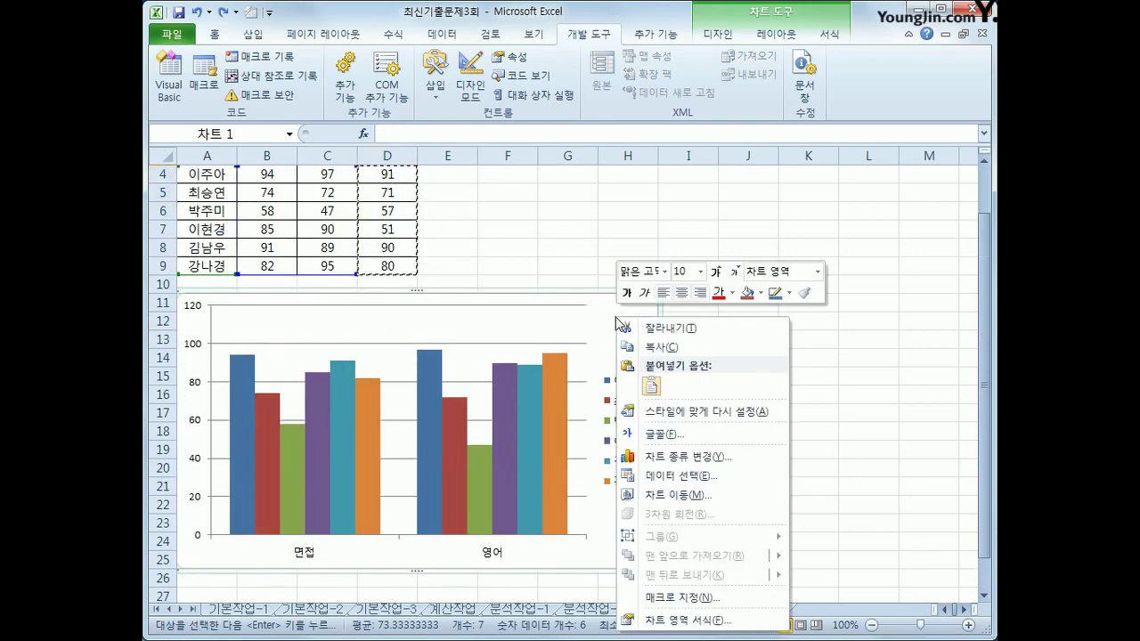
pyautogui.click(696, 481)
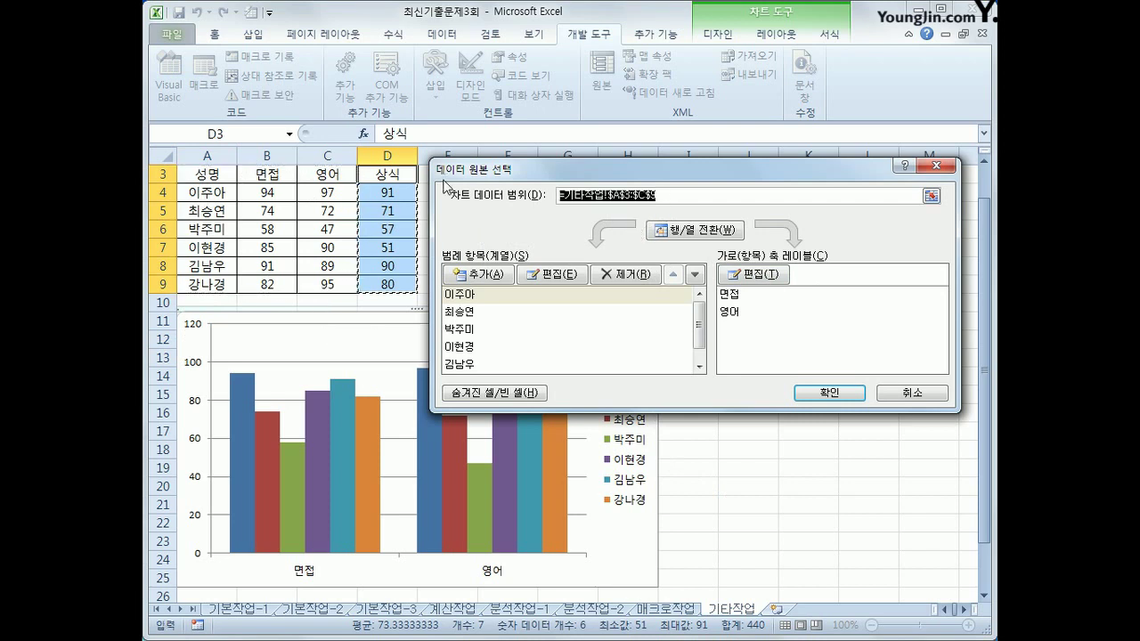
pyautogui.press('BackSpace')
pyautogui.moveTo(225, 171); pyautogui.dragTo(380, 284)
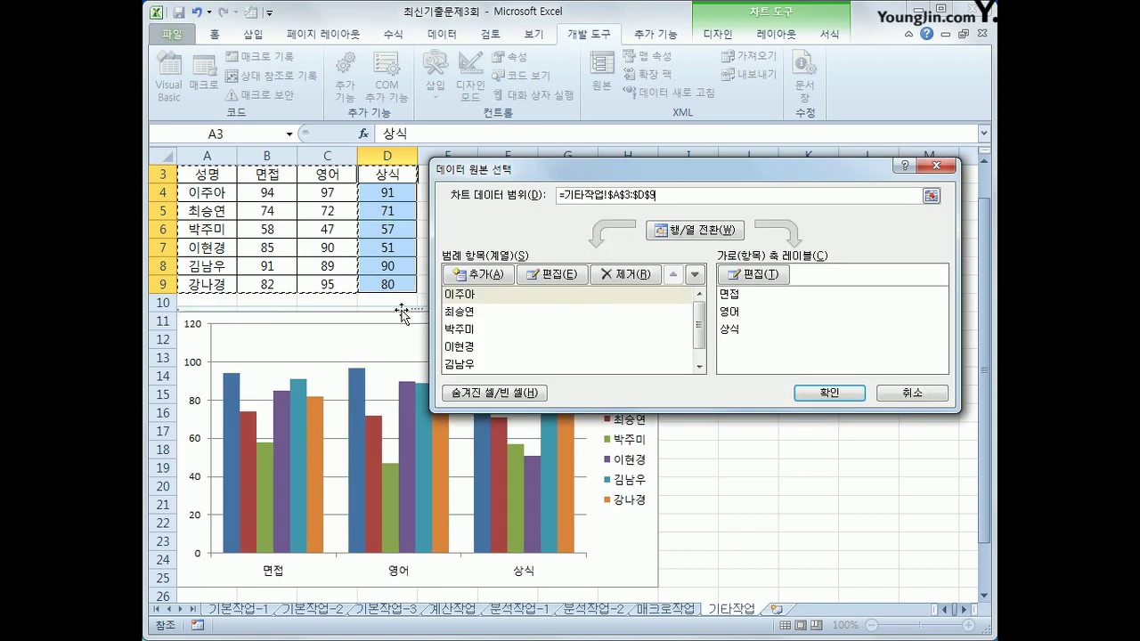
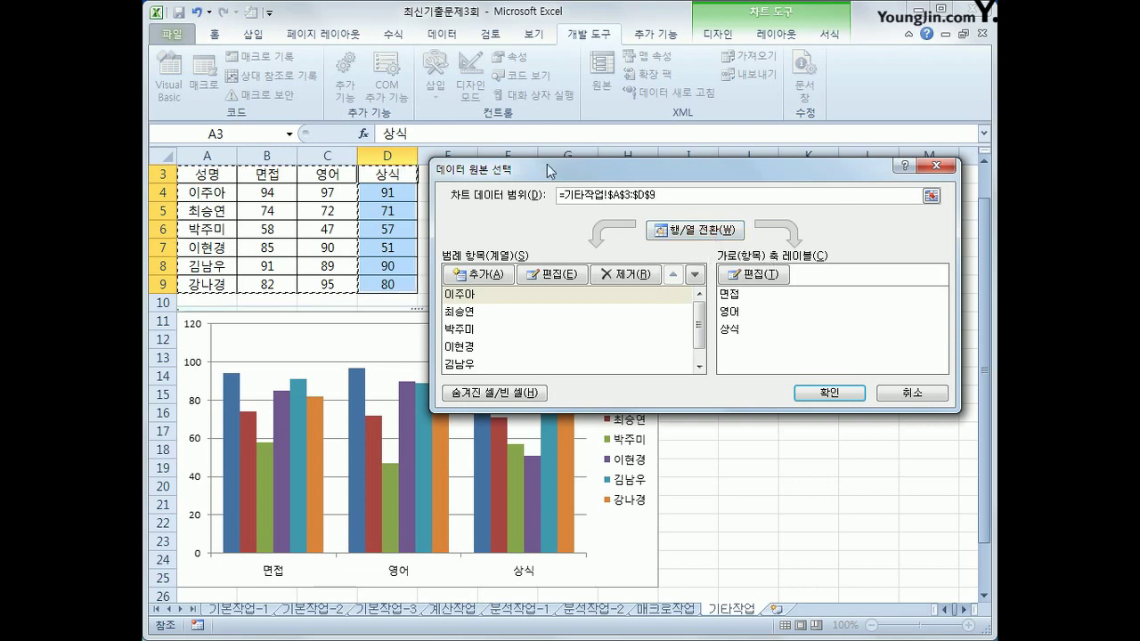
# Step: Switch the chart's rows and columns so the subjects become the series, apply the data source, and deselect the chart
pyautogui.click(715, 238)
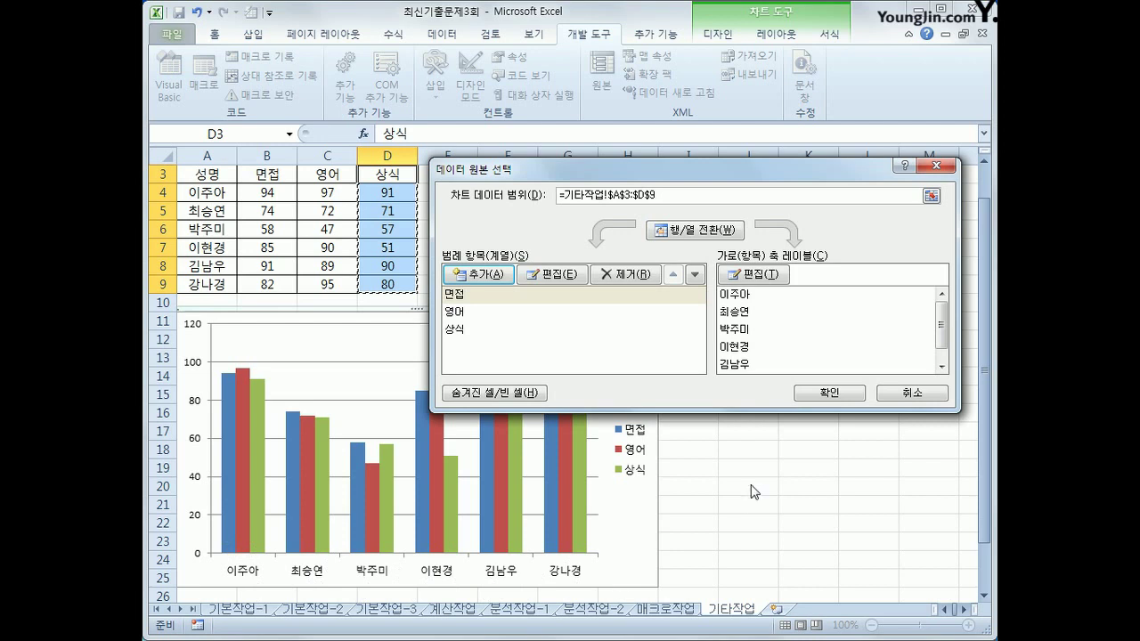
pyautogui.click(817, 397)
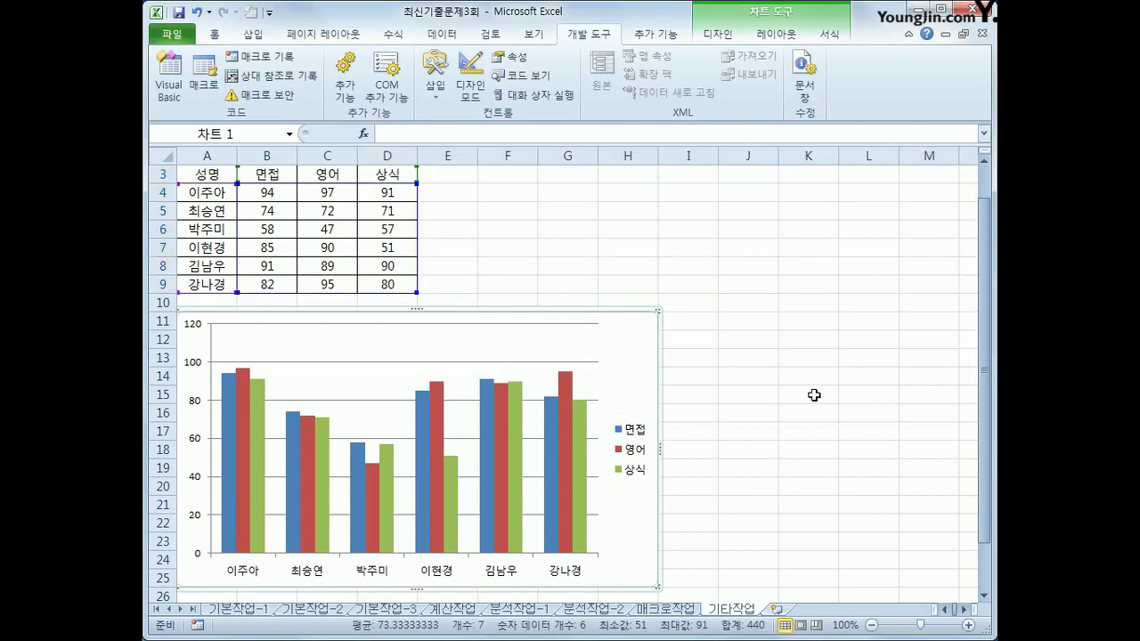
pyautogui.click(820, 379)
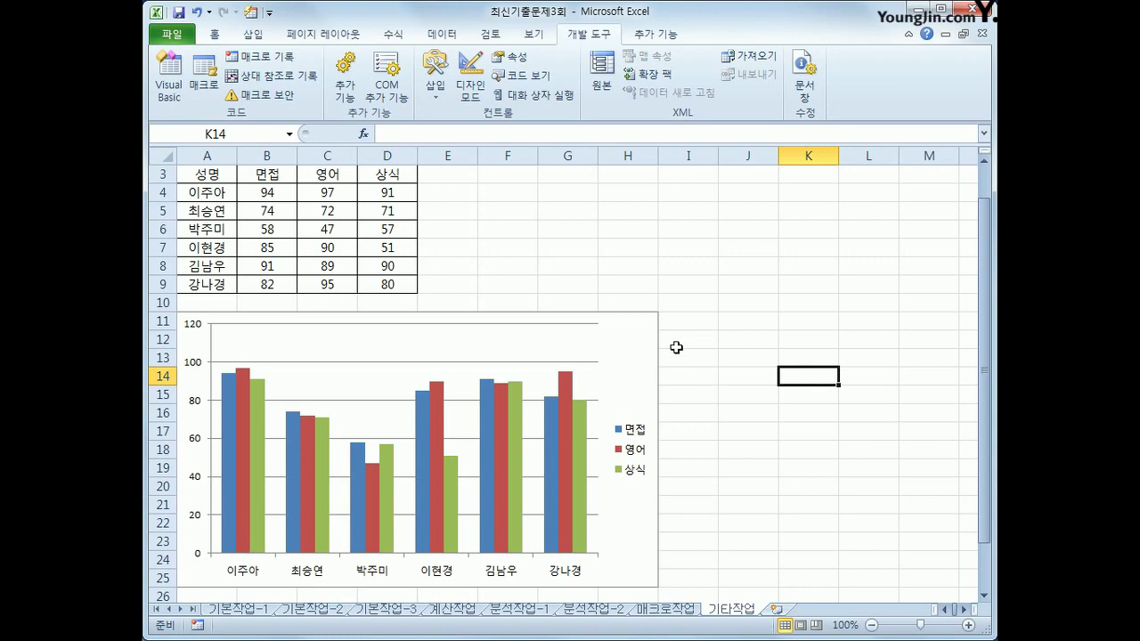
# Step: Add a chart title above the plot area reading 신입사원 평가점수
pyautogui.click(622, 368)
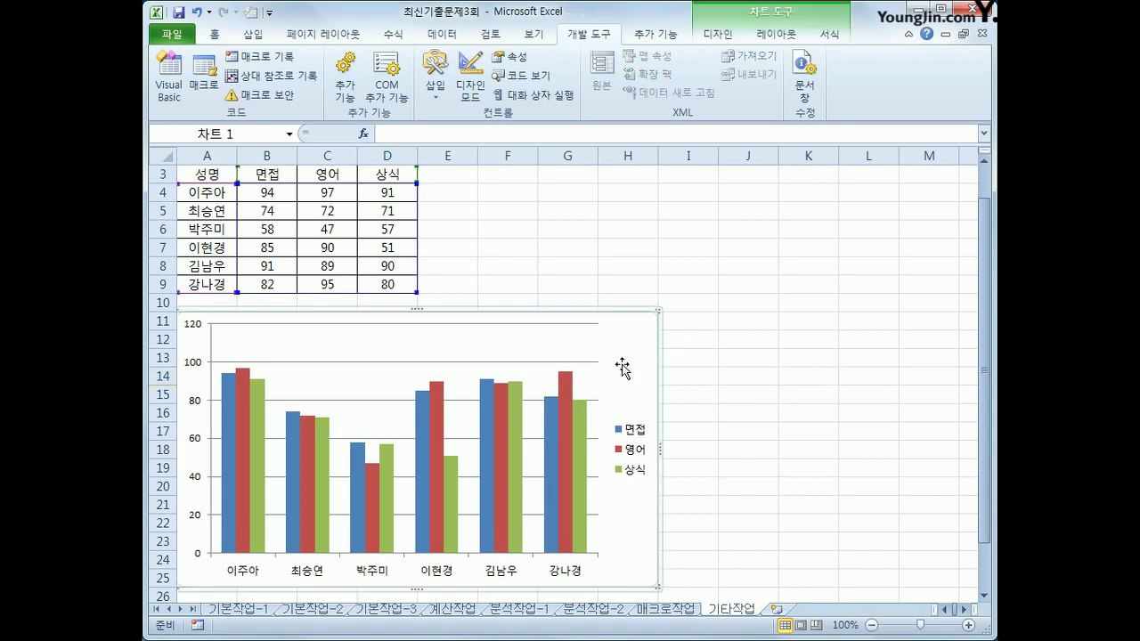
pyautogui.click(778, 35)
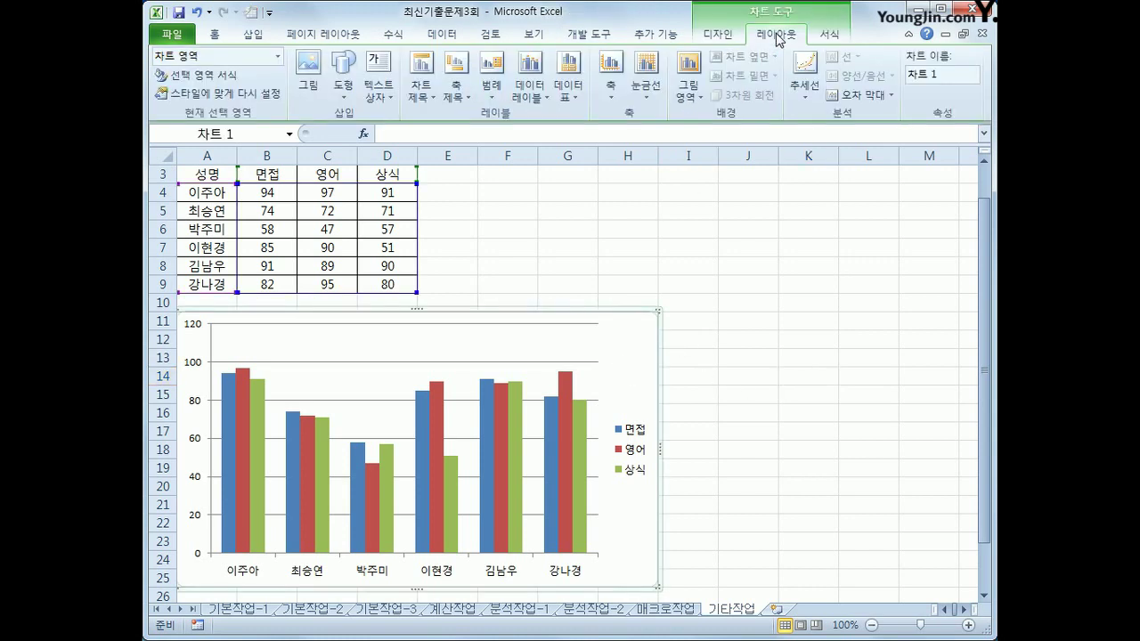
pyautogui.click(420, 86)
pyautogui.click(457, 209)
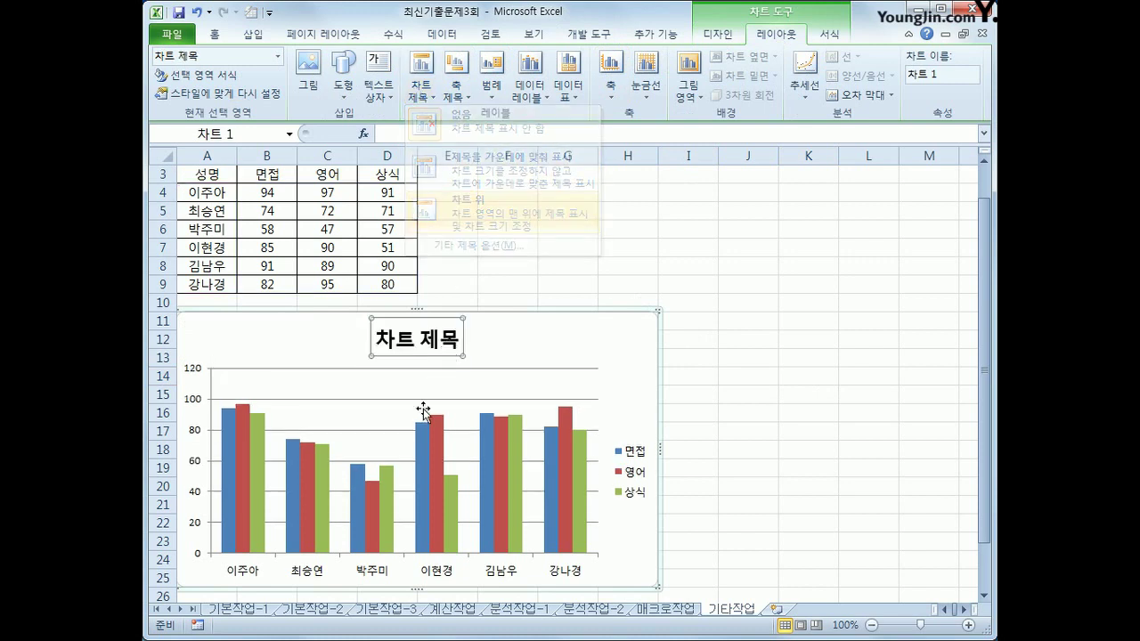
pyautogui.moveTo(378, 342); pyautogui.dragTo(460, 351)
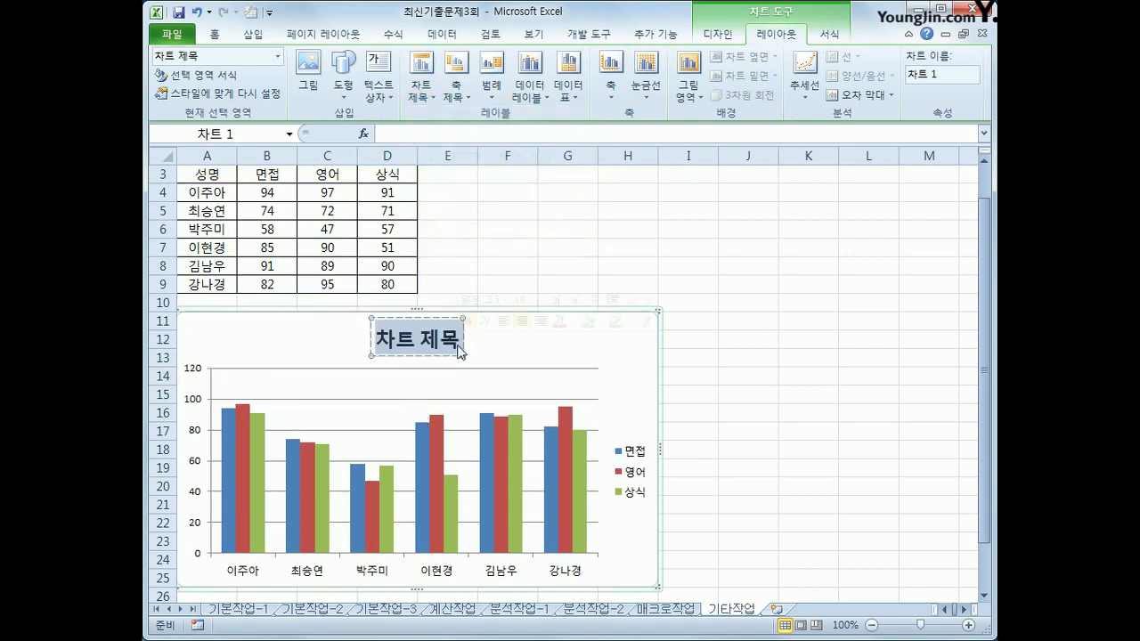
pyautogui.write('신입')
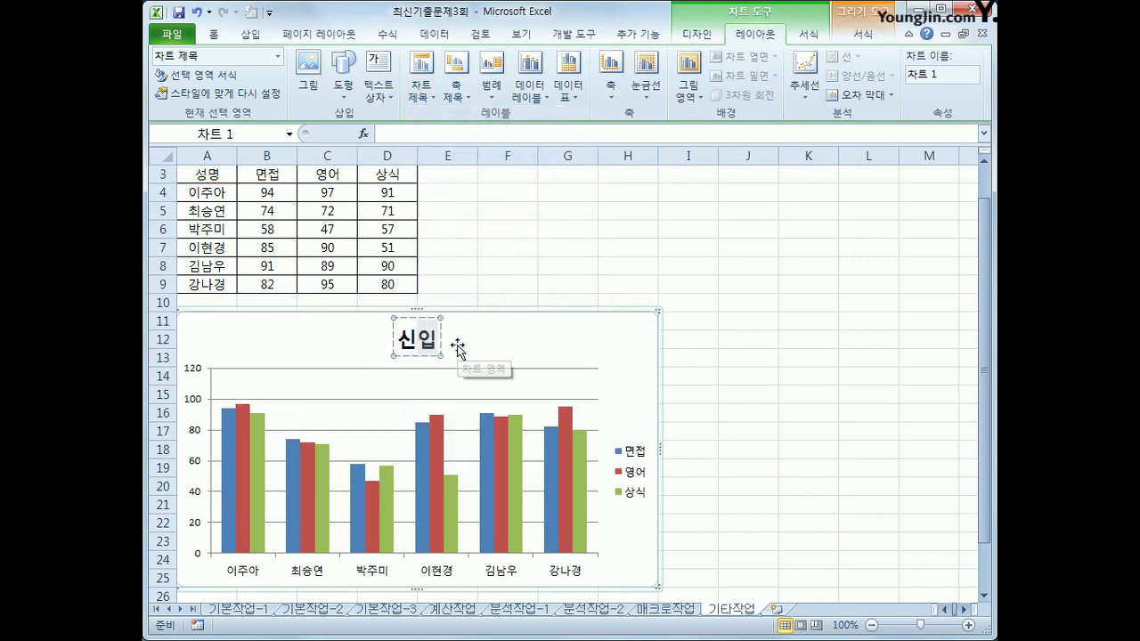
pyautogui.write('사원 평가점수')
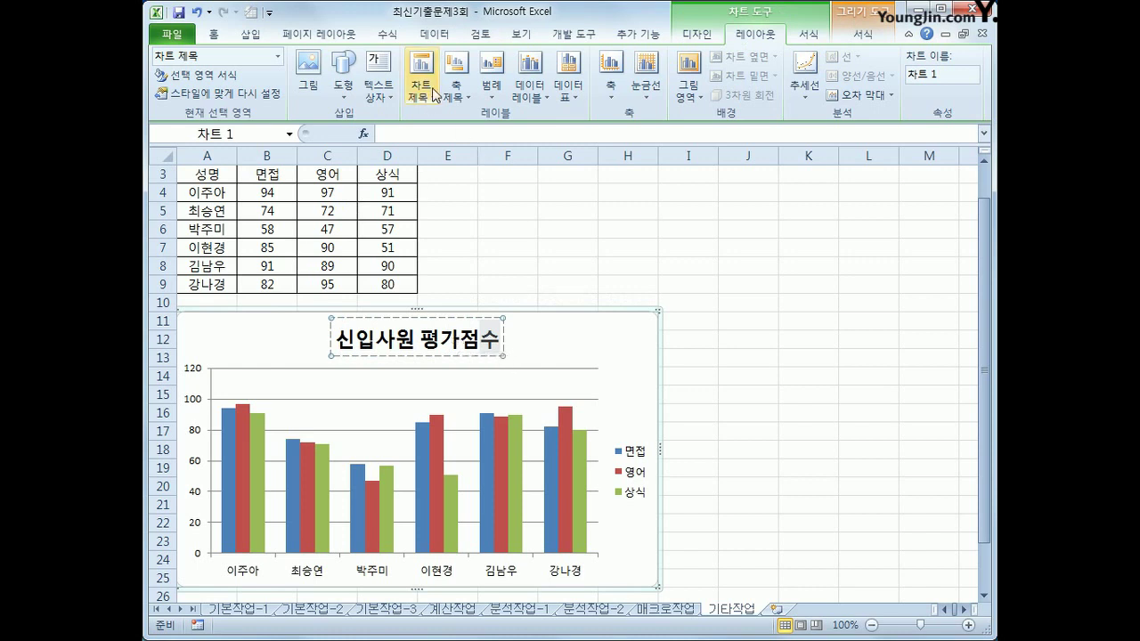
# Step: Add a primary horizontal axis title below the axis reading 성명
pyautogui.click(454, 96)
pyautogui.moveTo(485, 116)
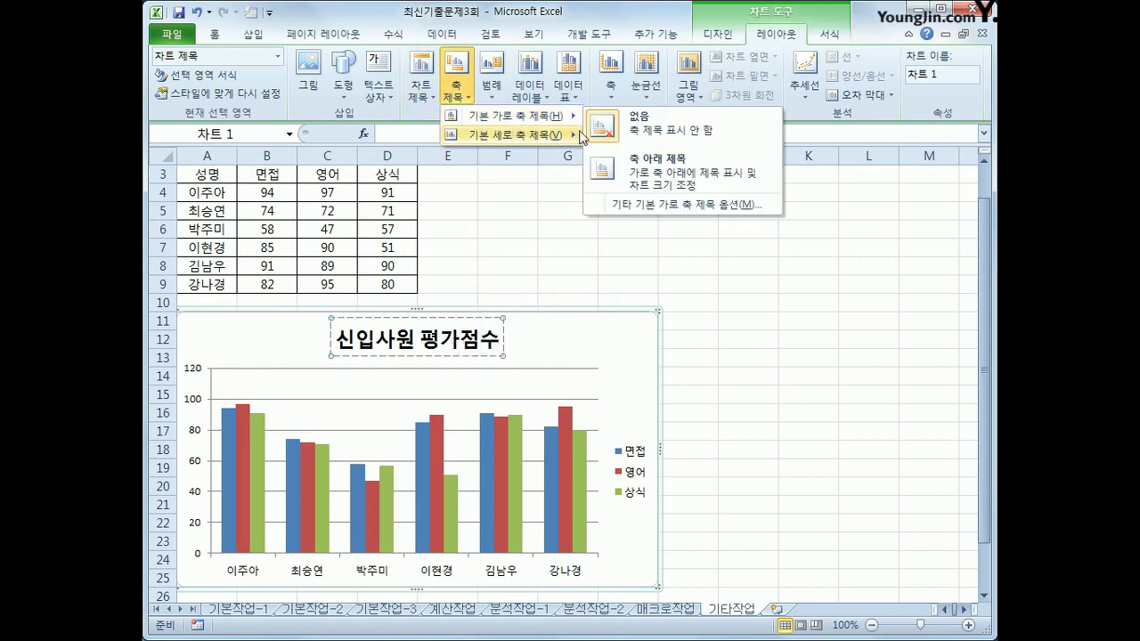
pyautogui.click(629, 178)
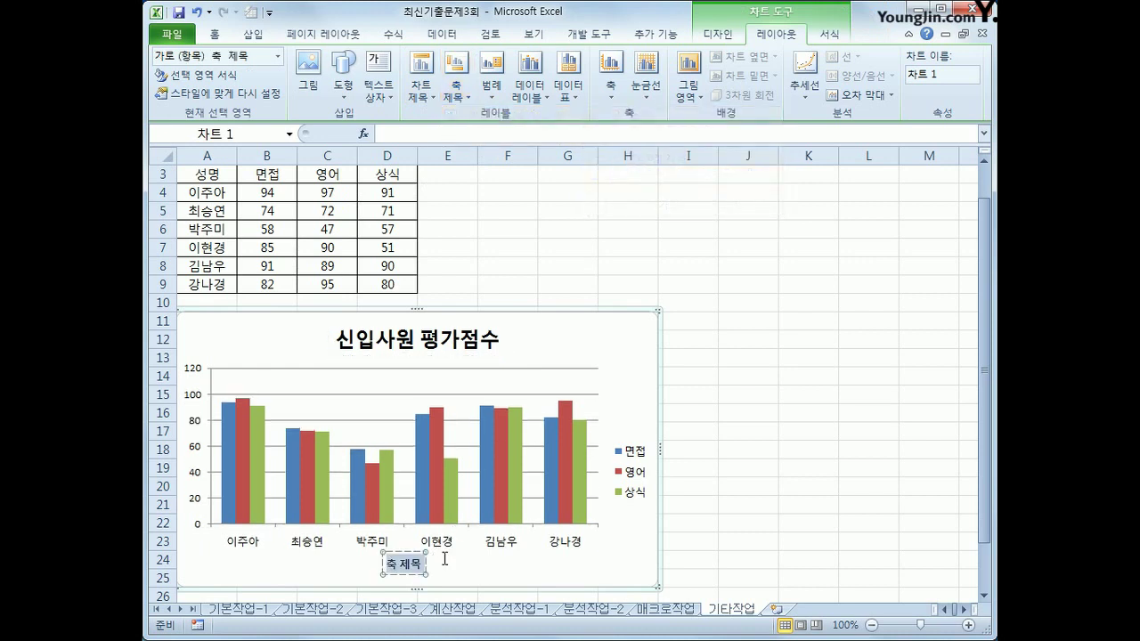
pyautogui.write('성며ㅇ')
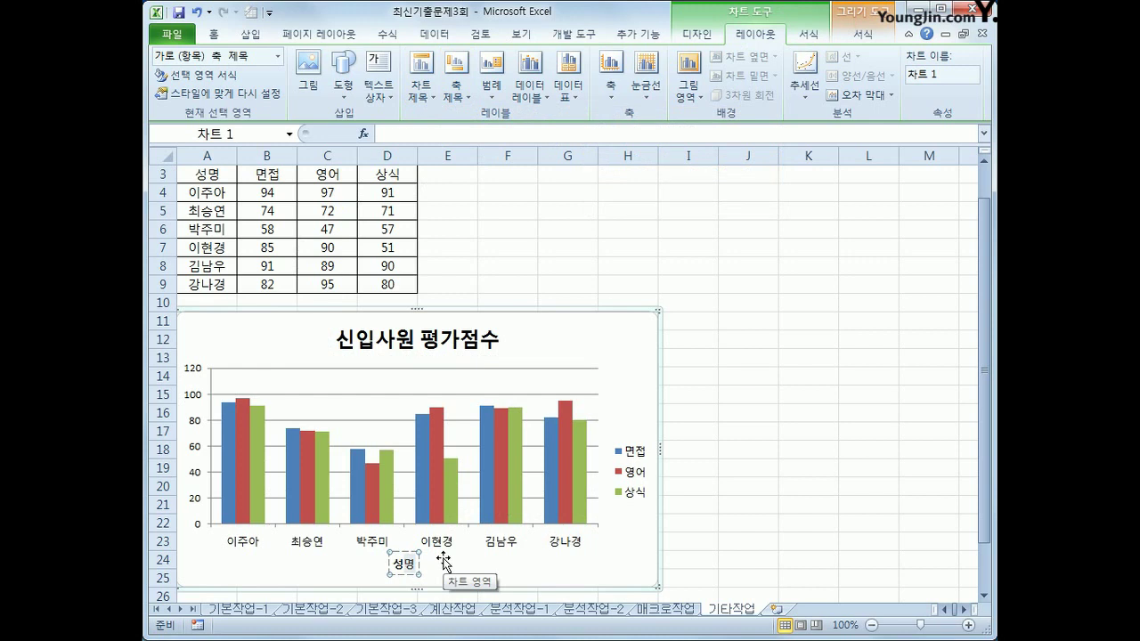
# Step: Add a primary vertical axis title with vertical text (세로 제목) reading 점수
pyautogui.click(456, 89)
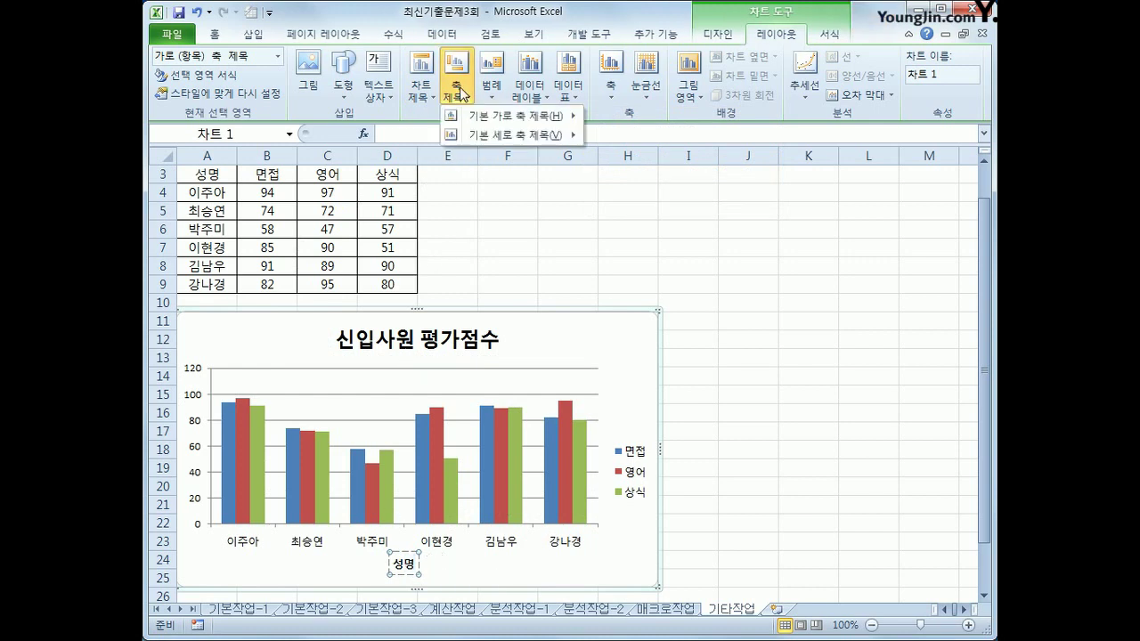
pyautogui.moveTo(469, 140)
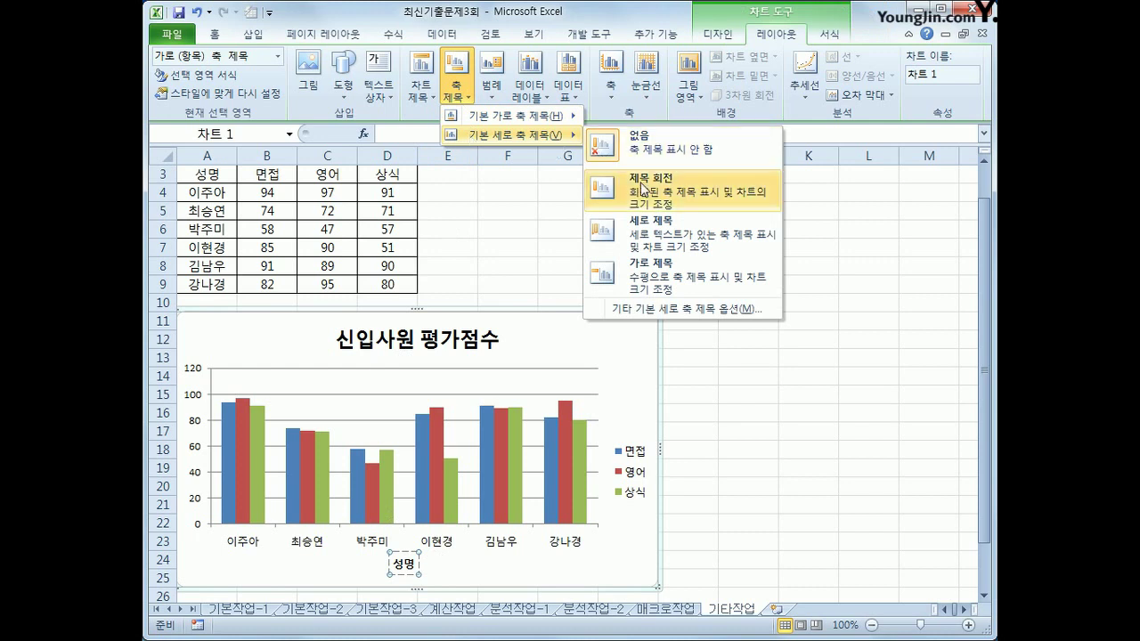
pyautogui.click(647, 231)
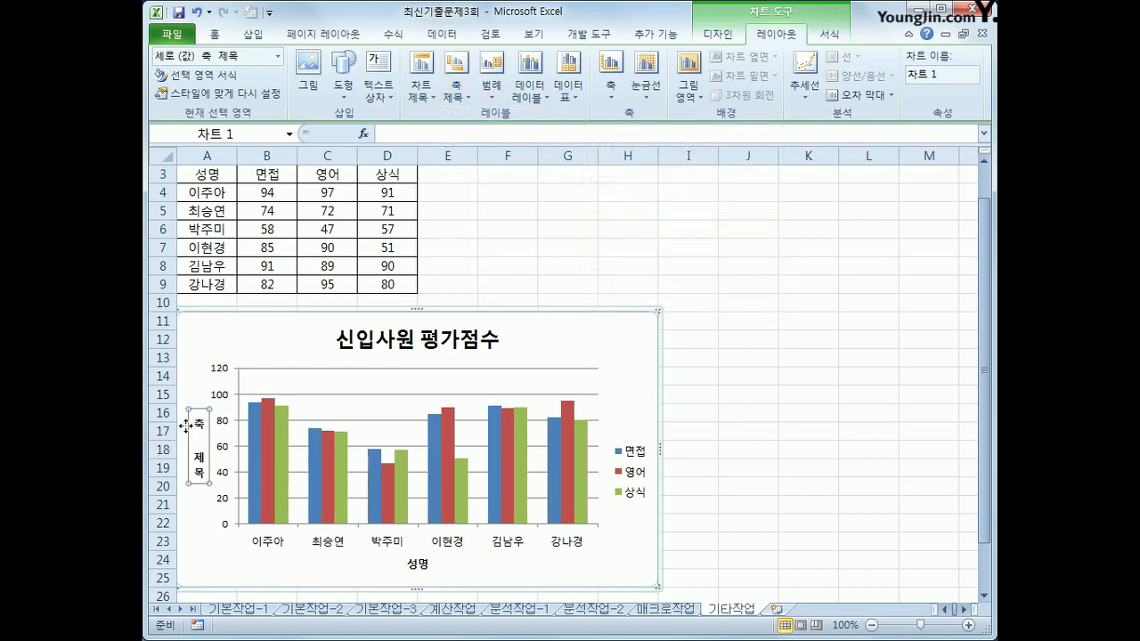
pyautogui.moveTo(199, 422); pyautogui.dragTo(208, 488)
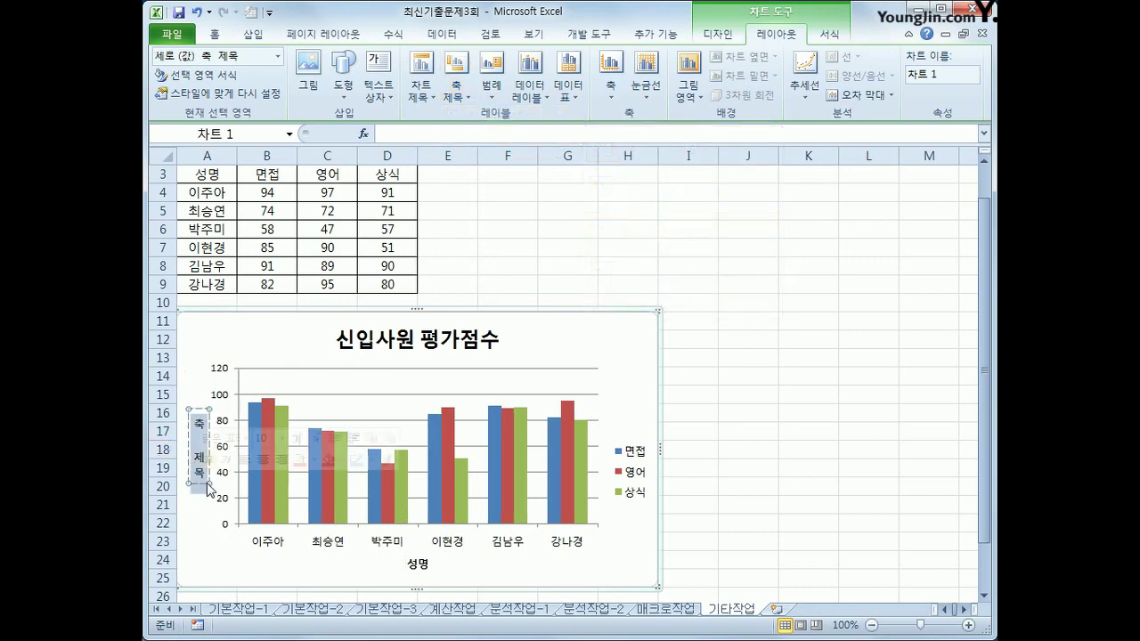
pyautogui.write('점수')
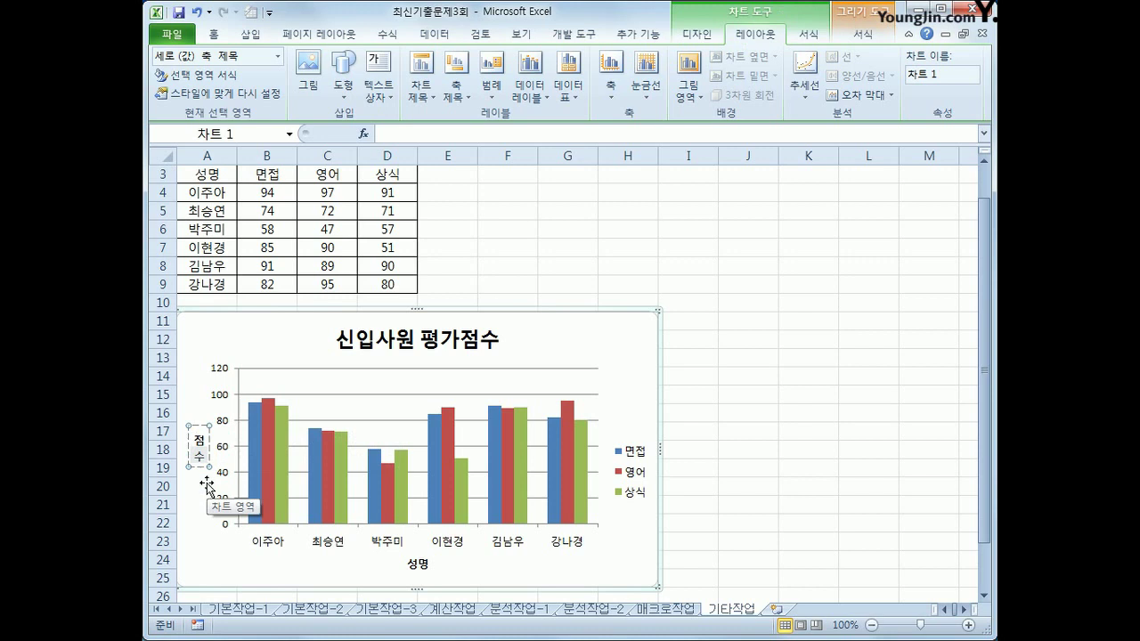
# Step: Show value data labels above the columns of every series and place the legend at the top of the chart
pyautogui.click(627, 367)
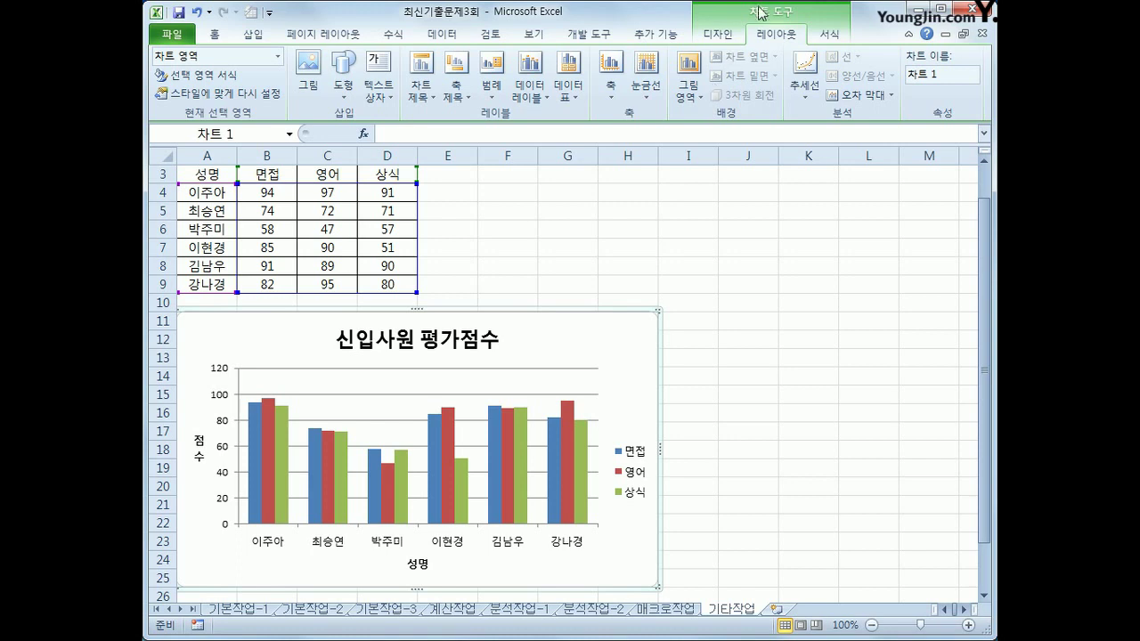
pyautogui.click(532, 94)
pyautogui.click(560, 294)
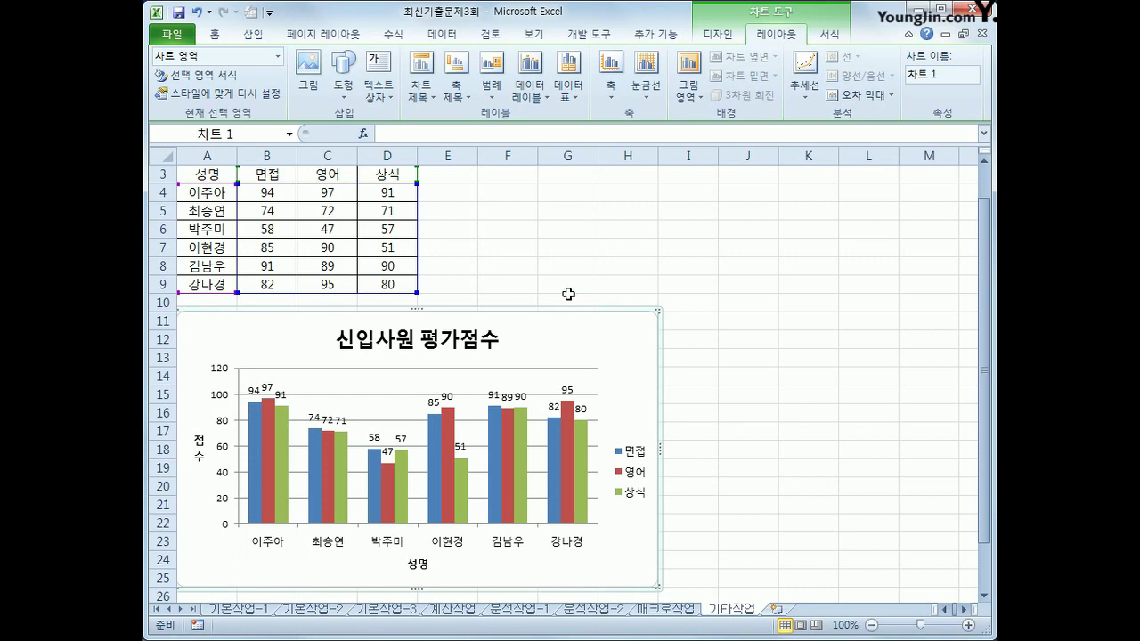
pyautogui.click(488, 102)
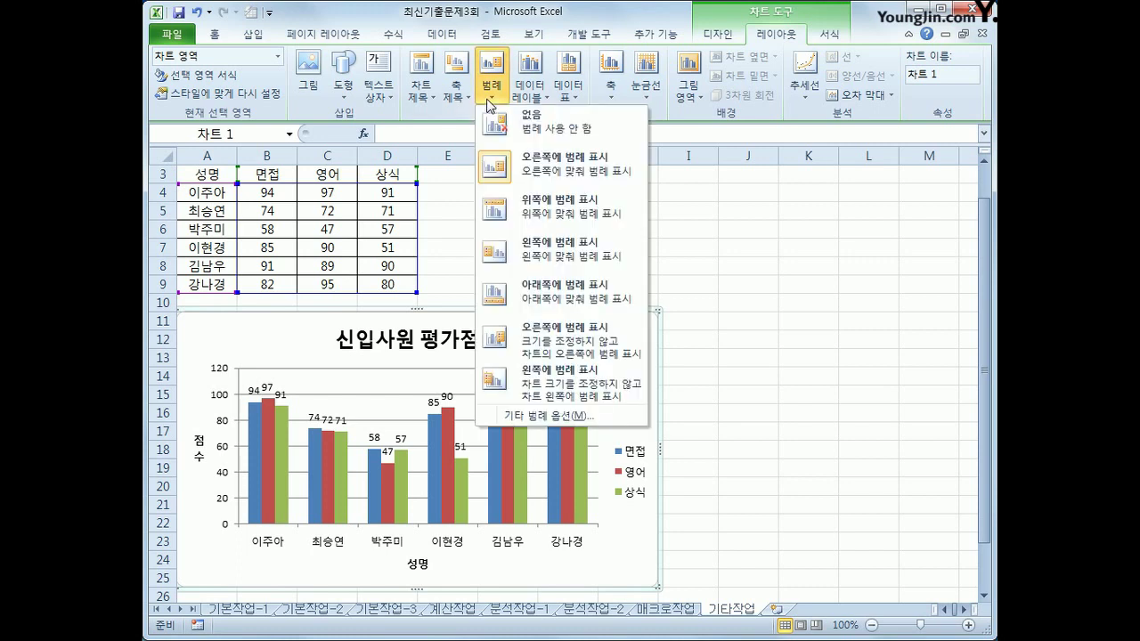
pyautogui.click(524, 214)
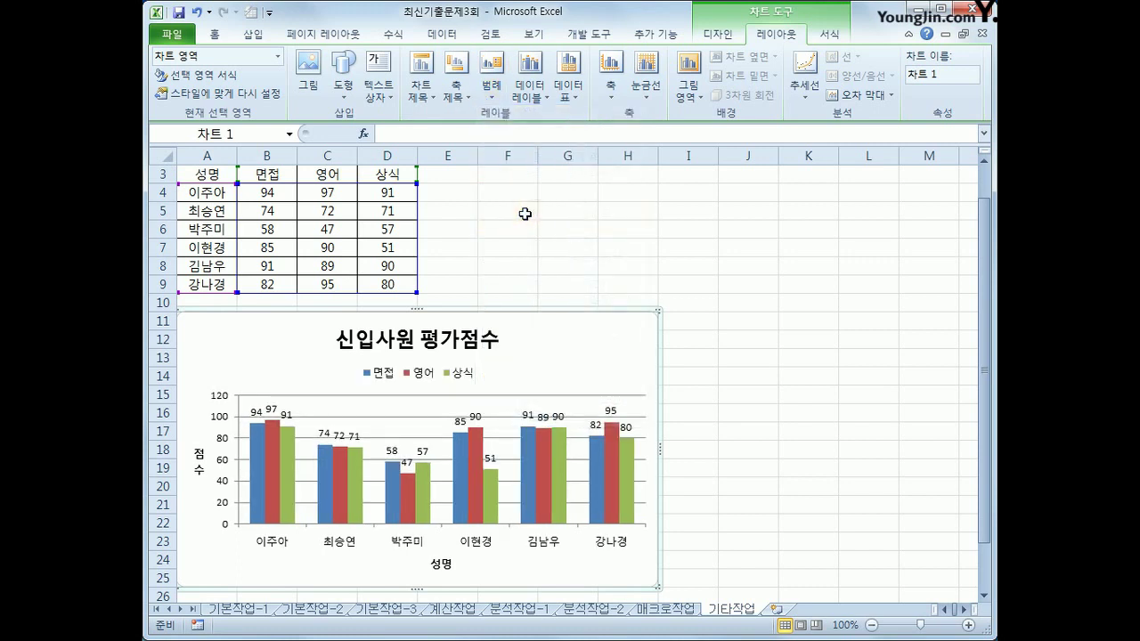
# Step: Apply the light blue gradient shape style with a blue outline to the chart legend
pyautogui.click(447, 373)
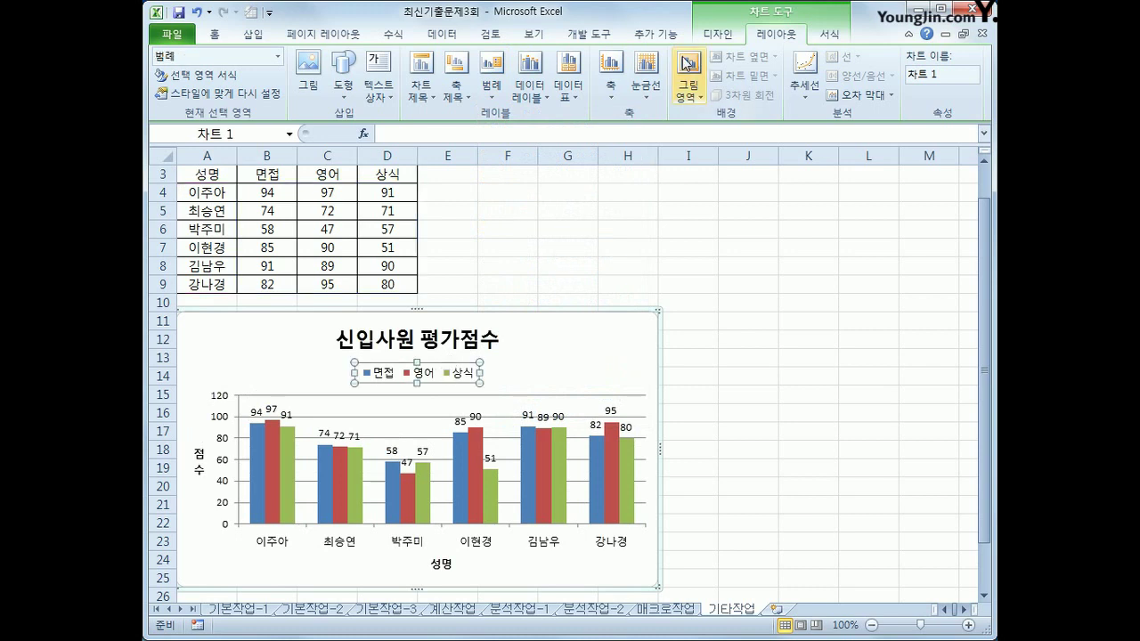
pyautogui.click(707, 36)
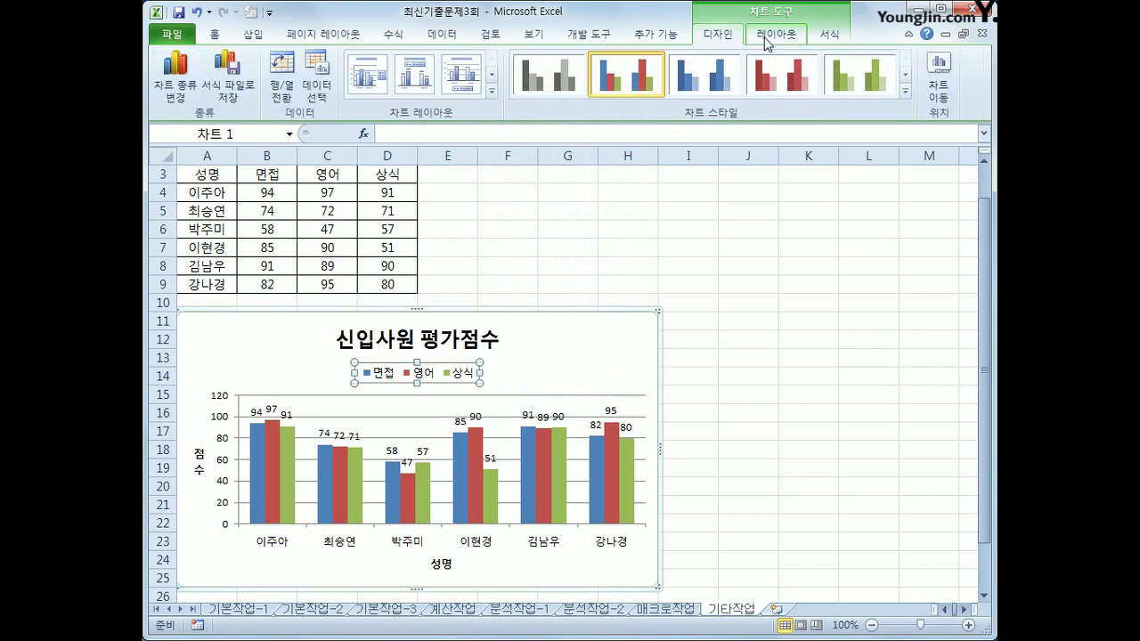
pyautogui.click(817, 35)
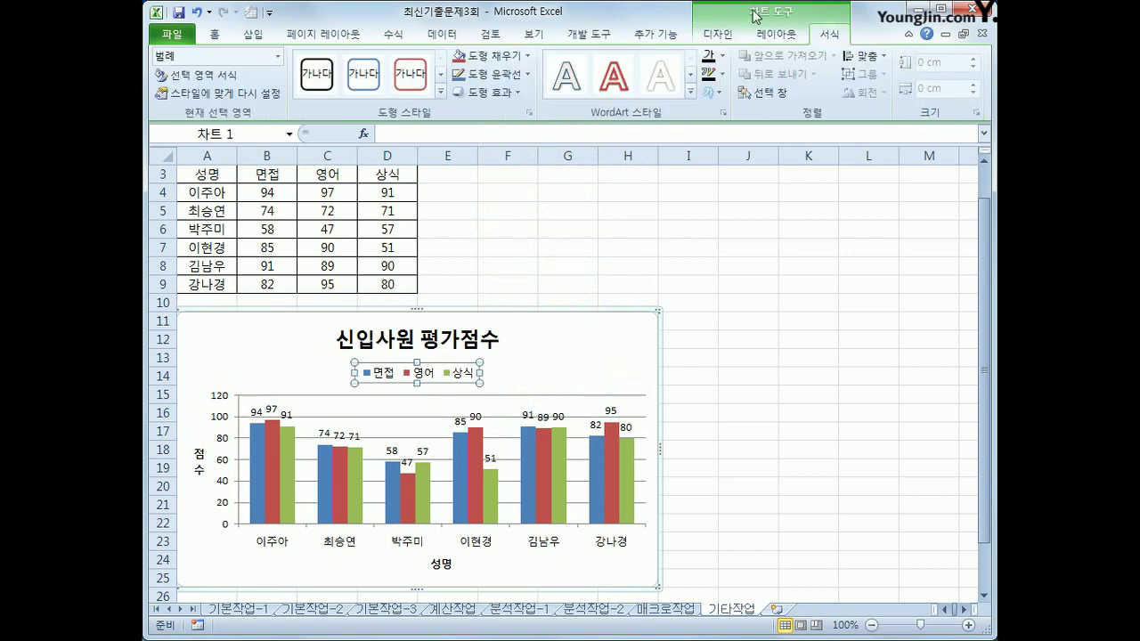
pyautogui.click(442, 92)
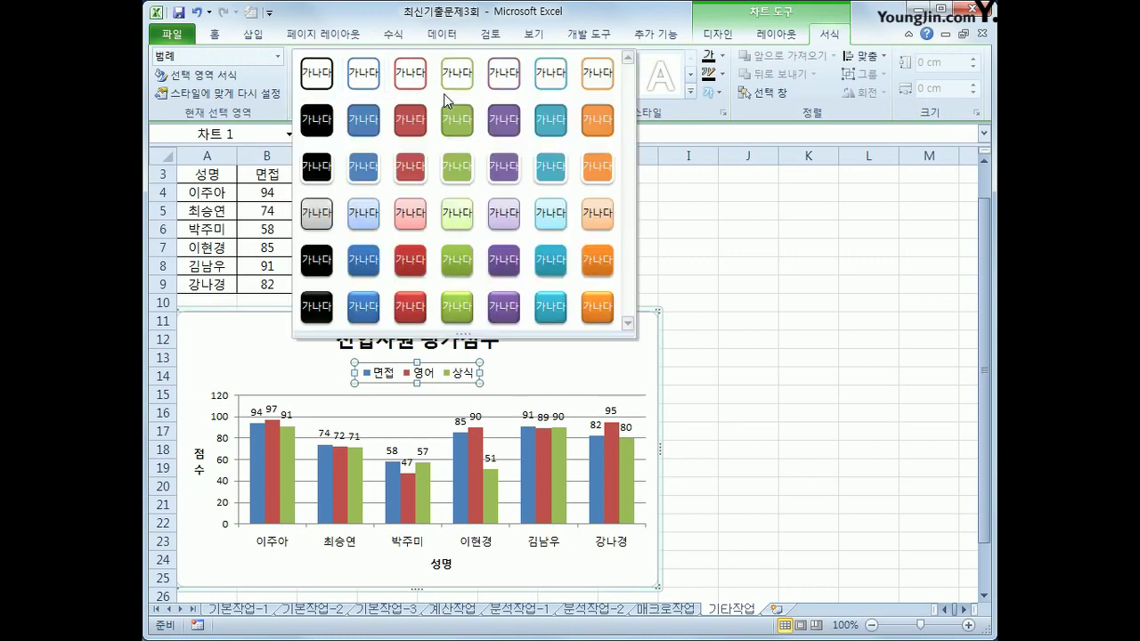
pyautogui.click(371, 223)
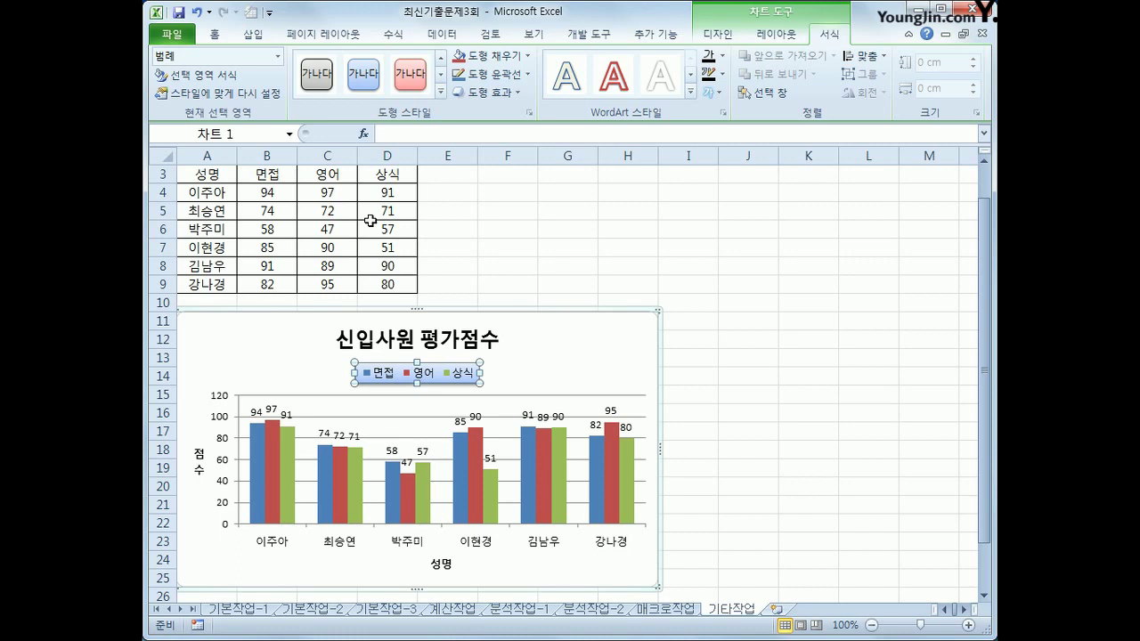
# Step: Turn on rounded corners (둥근 모서리) in the chart area's border style and deselect the chart
pyautogui.click(590, 341)
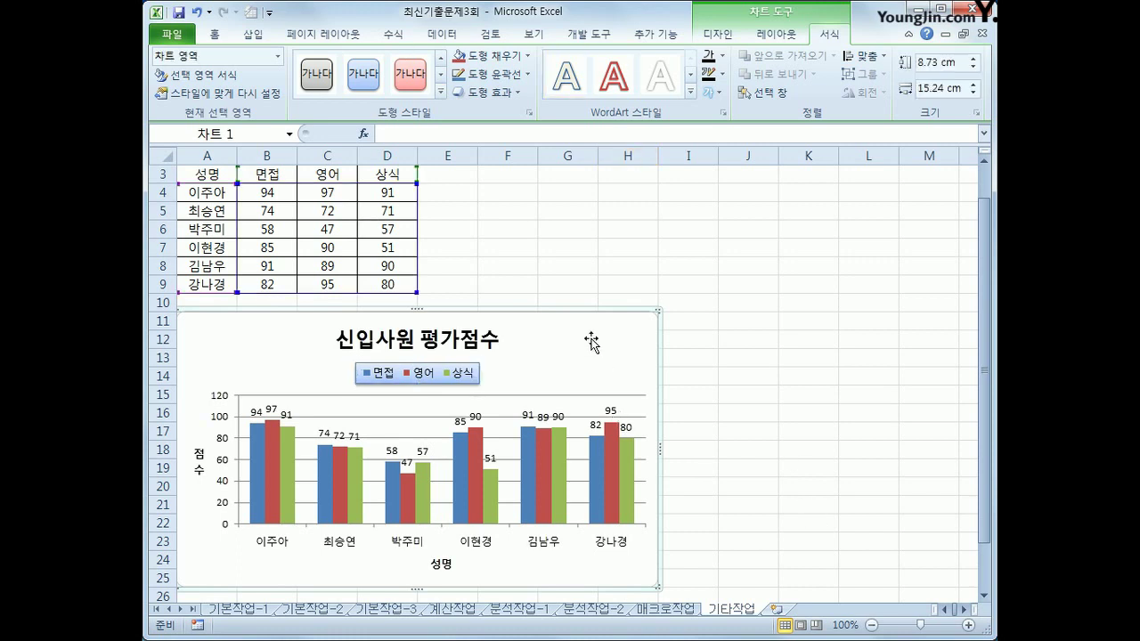
pyautogui.rightClick(494, 525)
pyautogui.click(620, 477)
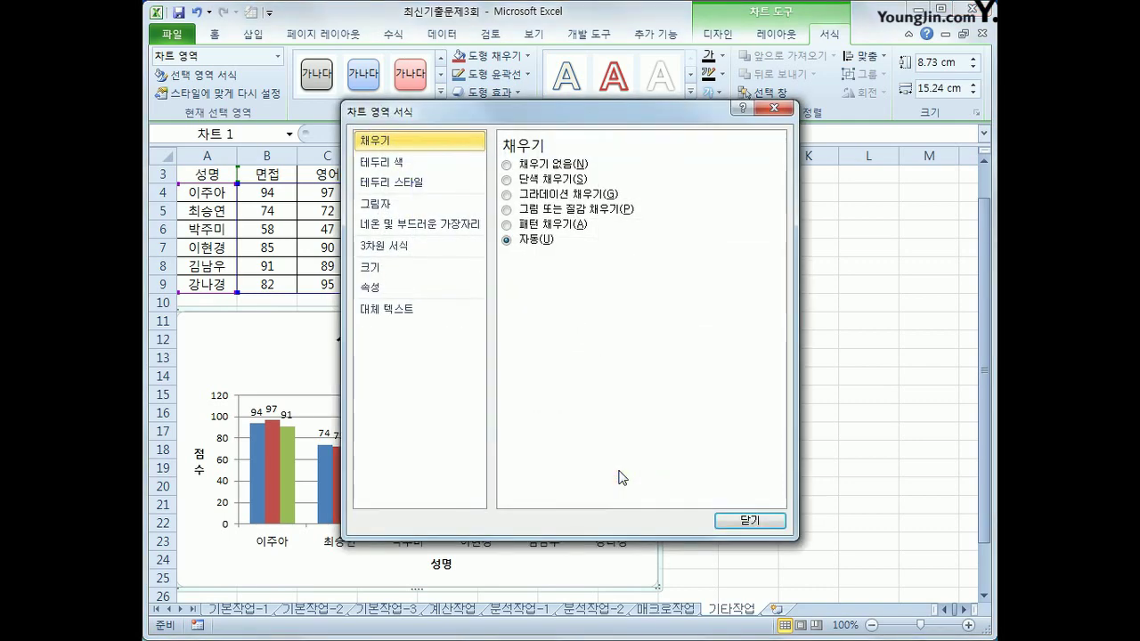
pyautogui.click(426, 186)
pyautogui.click(524, 335)
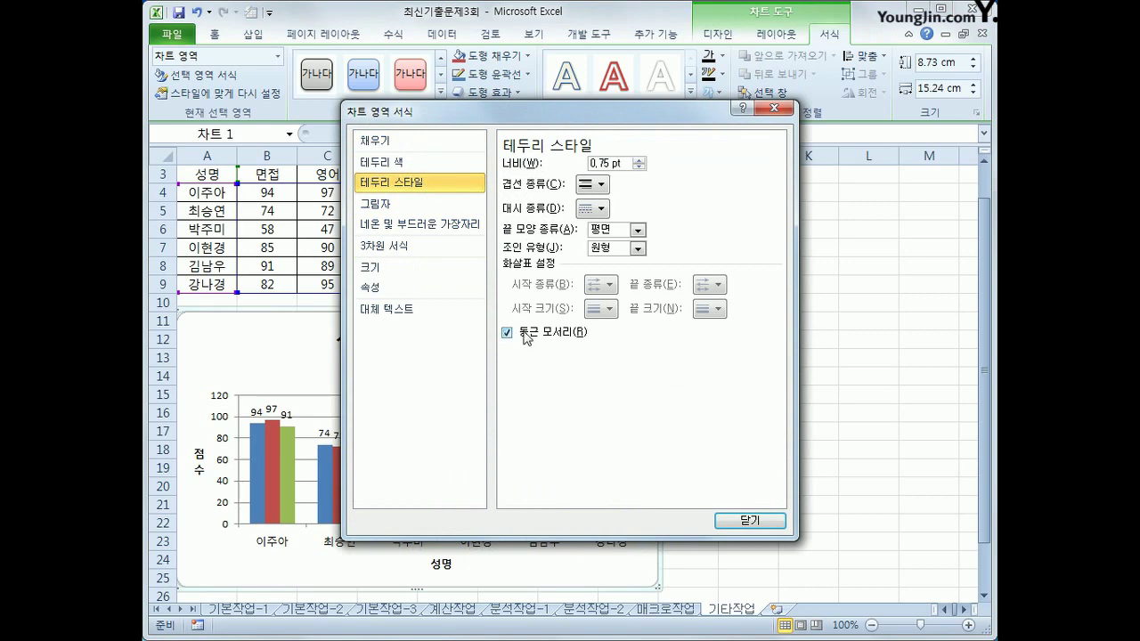
pyautogui.click(748, 521)
pyautogui.click(789, 566)
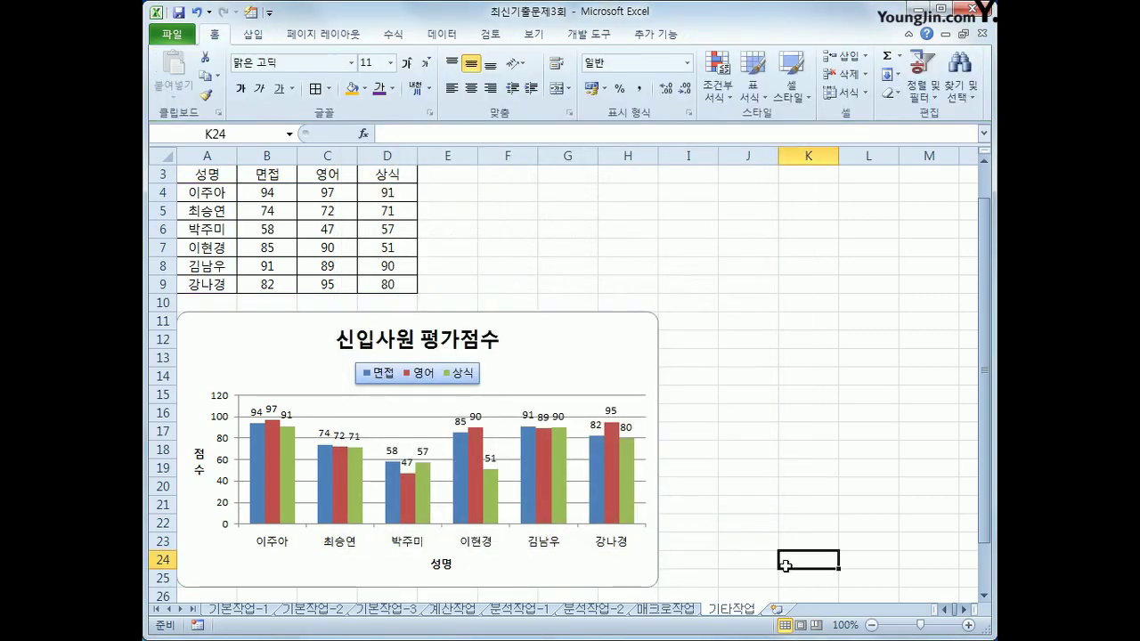